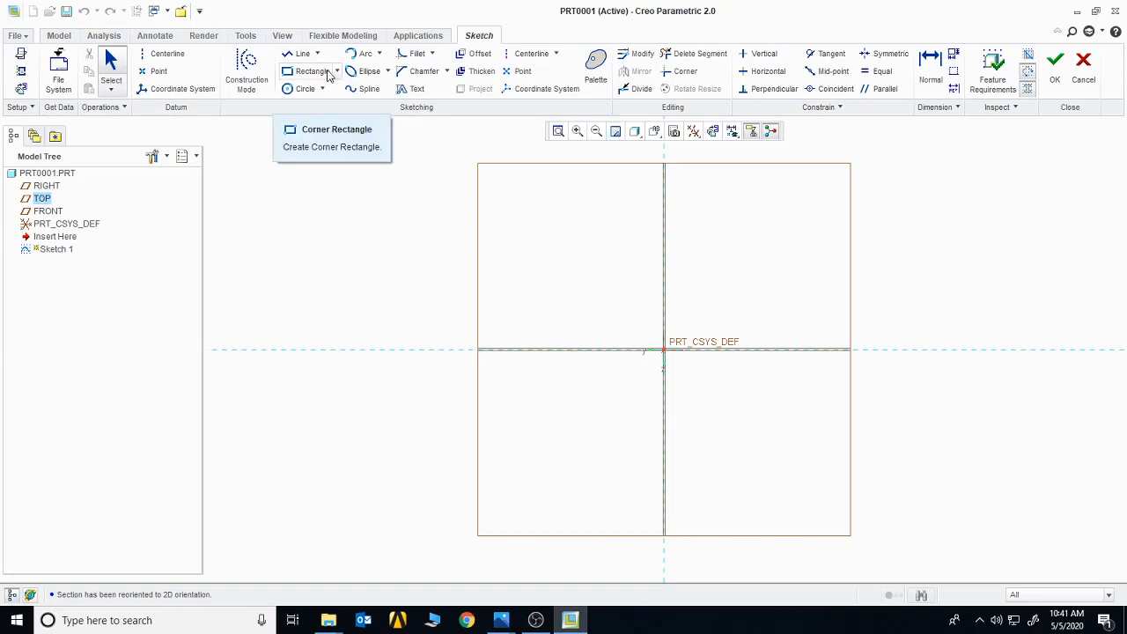
Step: Sketch a corner rectangle about 403 wide and 273 high around the coordinate system origin
{"action": "left_click", "coordinate": [314, 71]}
{"action": "left_click", "coordinate": [523, 254]}
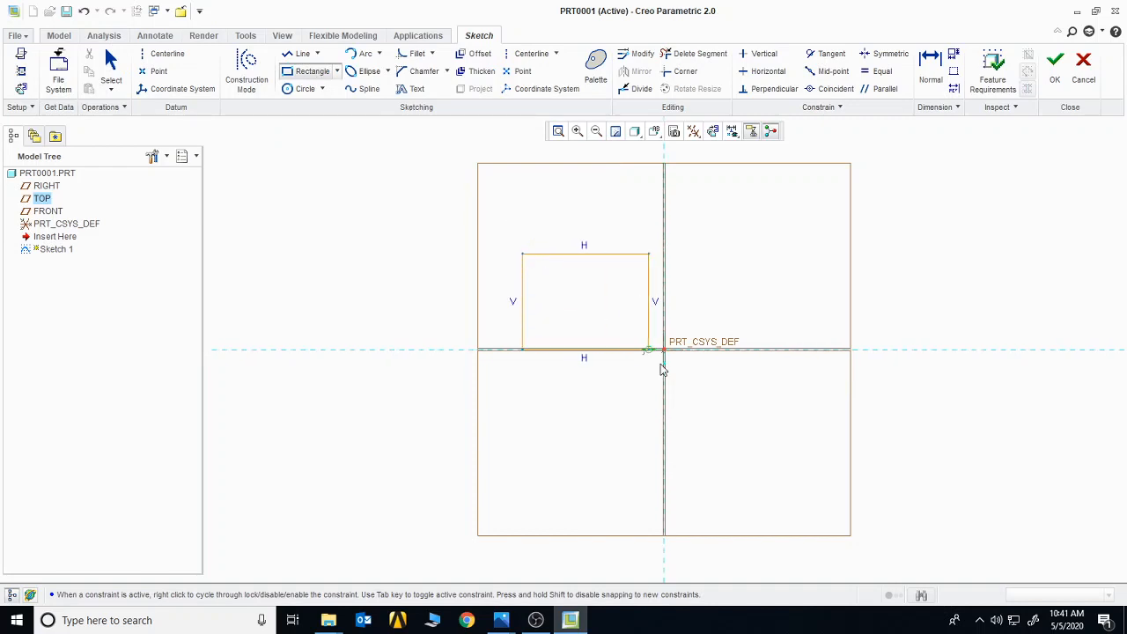
{"action": "left_click", "coordinate": [819, 454]}
{"action": "middle_click", "coordinate": [1004, 444]}
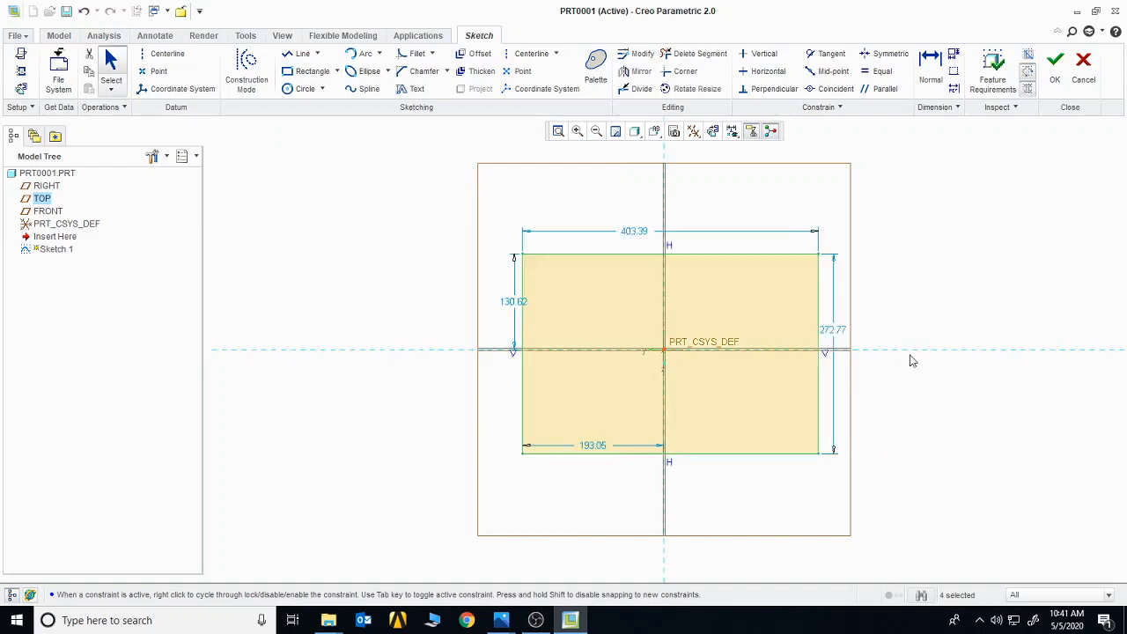
Step: Set the rectangle's width to 400 and its height to 200
{"action": "double_click", "coordinate": [639, 233]}
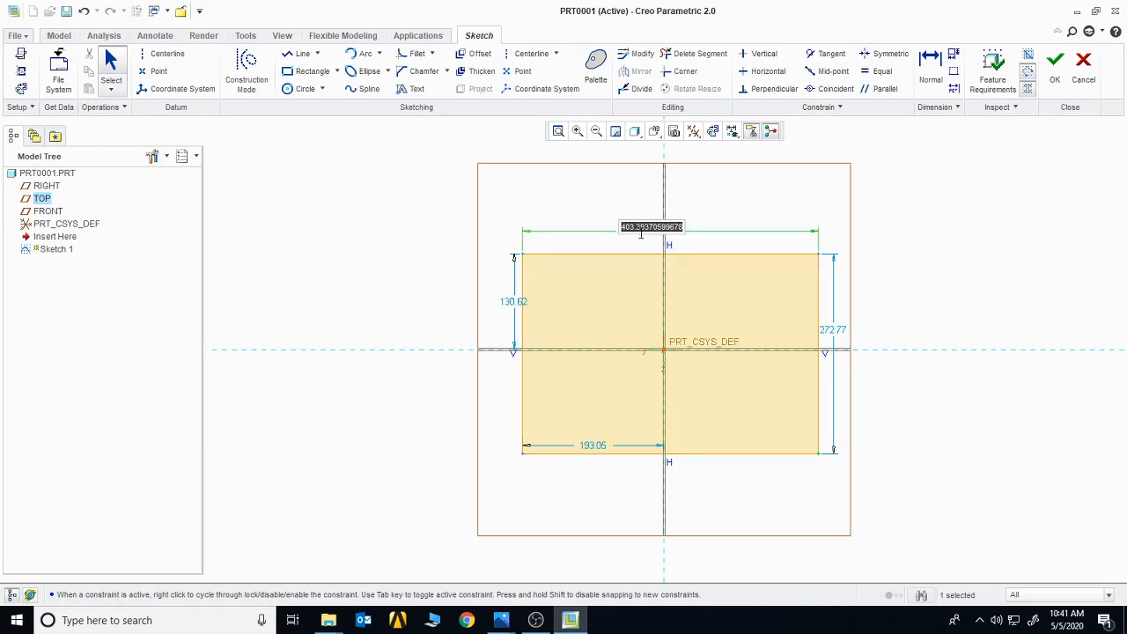
{"action": "type", "text": "4"}
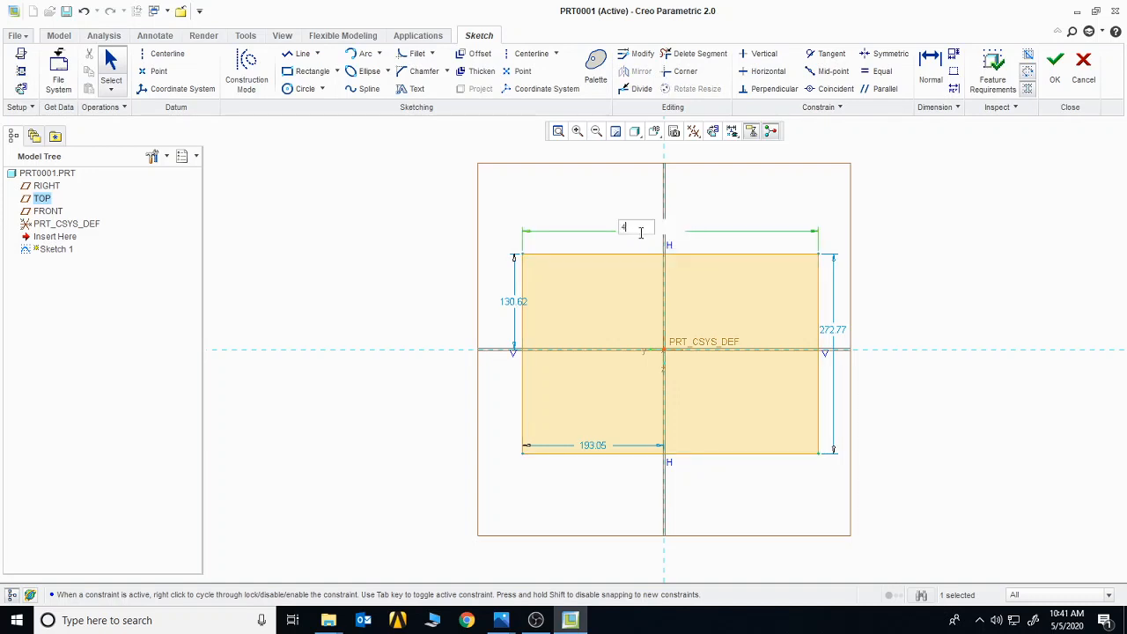
{"action": "type", "text": "400"}
{"action": "key", "text": "Return"}
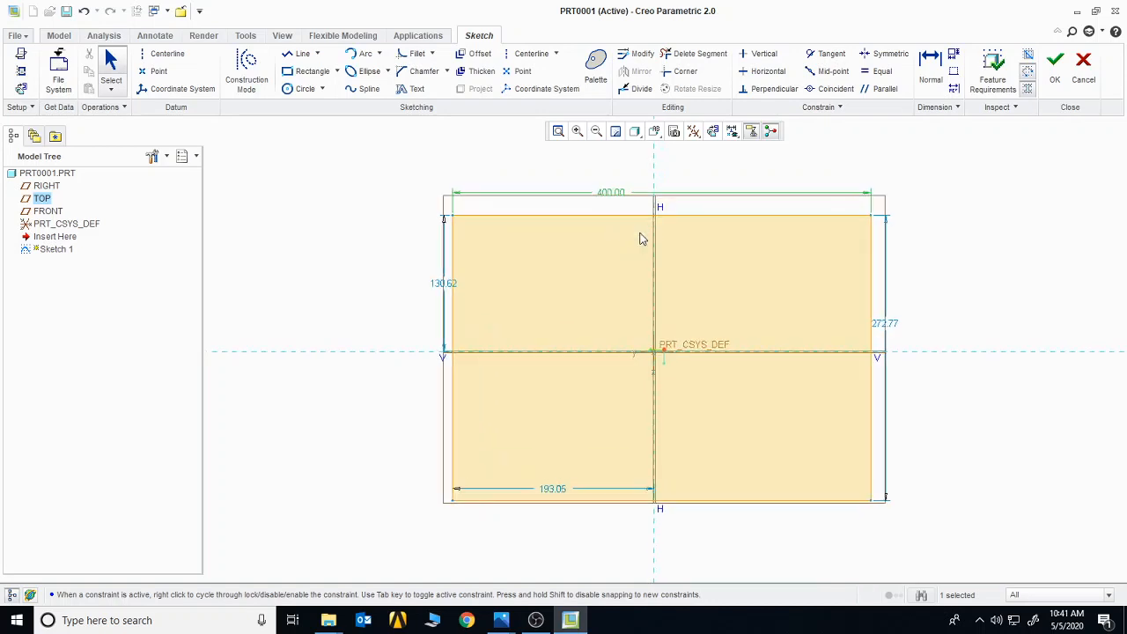
{"action": "double_click", "coordinate": [883, 324]}
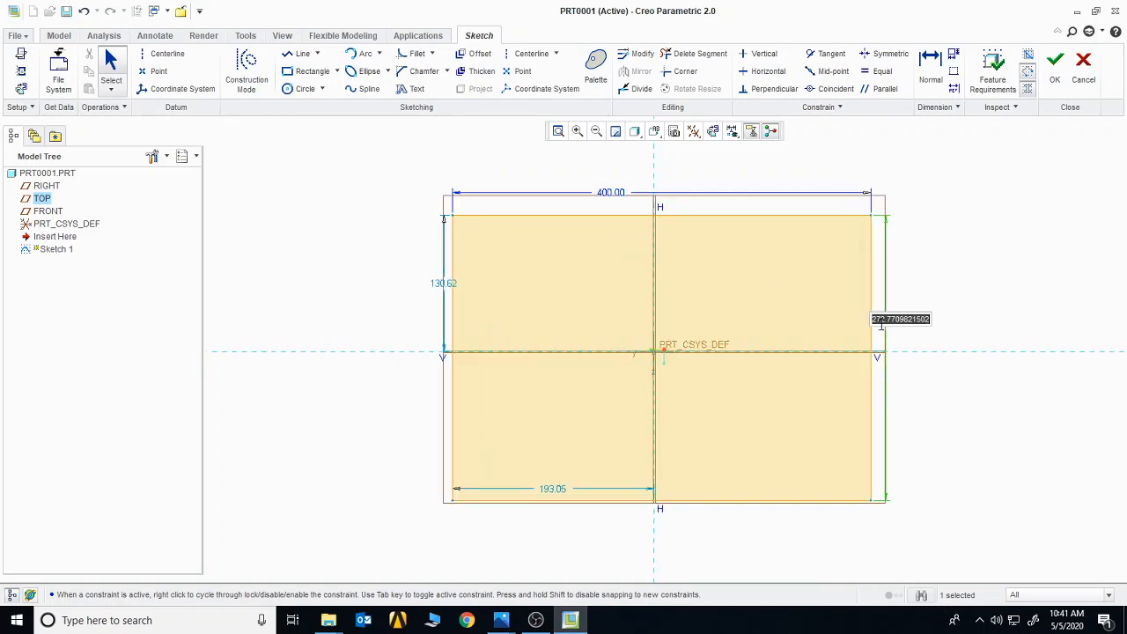
{"action": "type", "text": "2"}
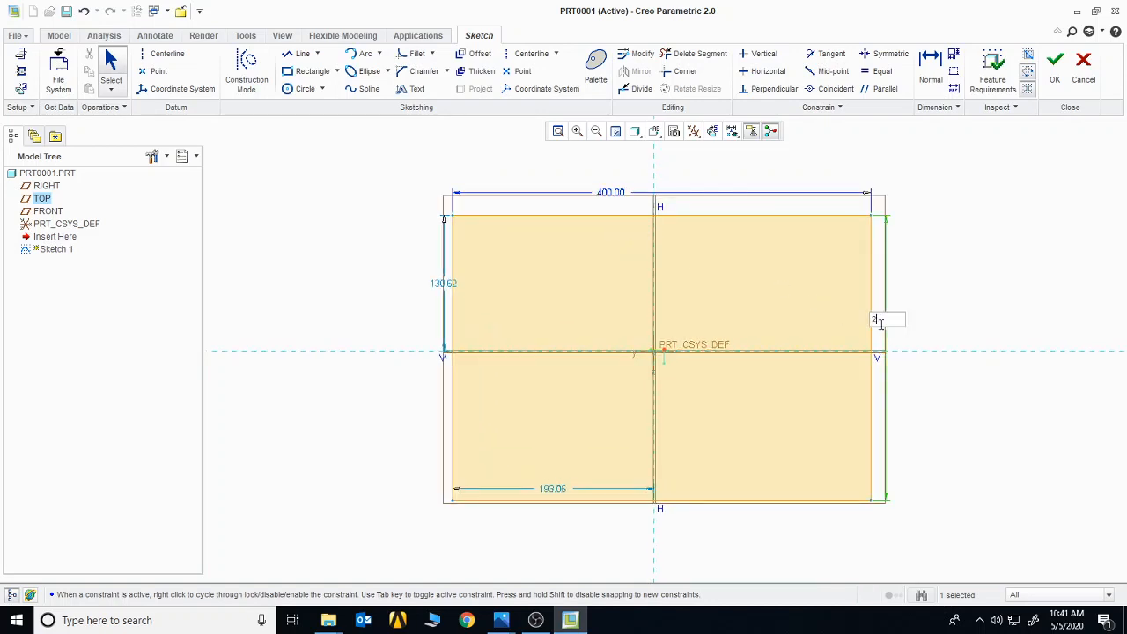
{"action": "type", "text": "00"}
{"action": "key", "text": "Return"}
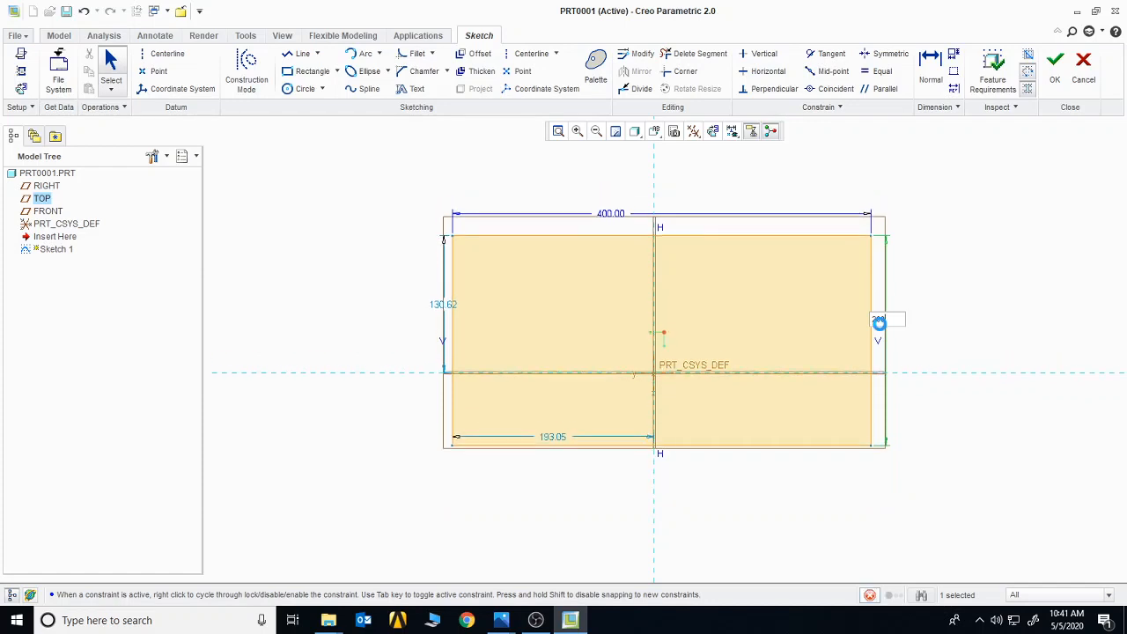
{"action": "left_click", "coordinate": [941, 280]}
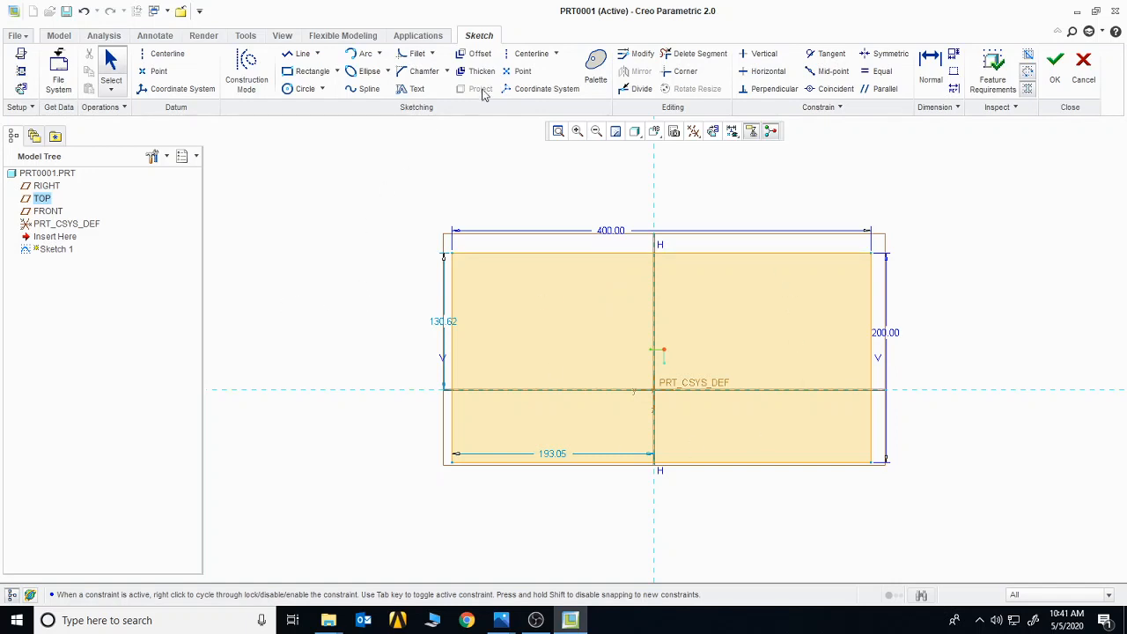
Step: Try offsetting only the rectangle's top edge inward by 33 as a single edge, and undo it
{"action": "left_click", "coordinate": [480, 55]}
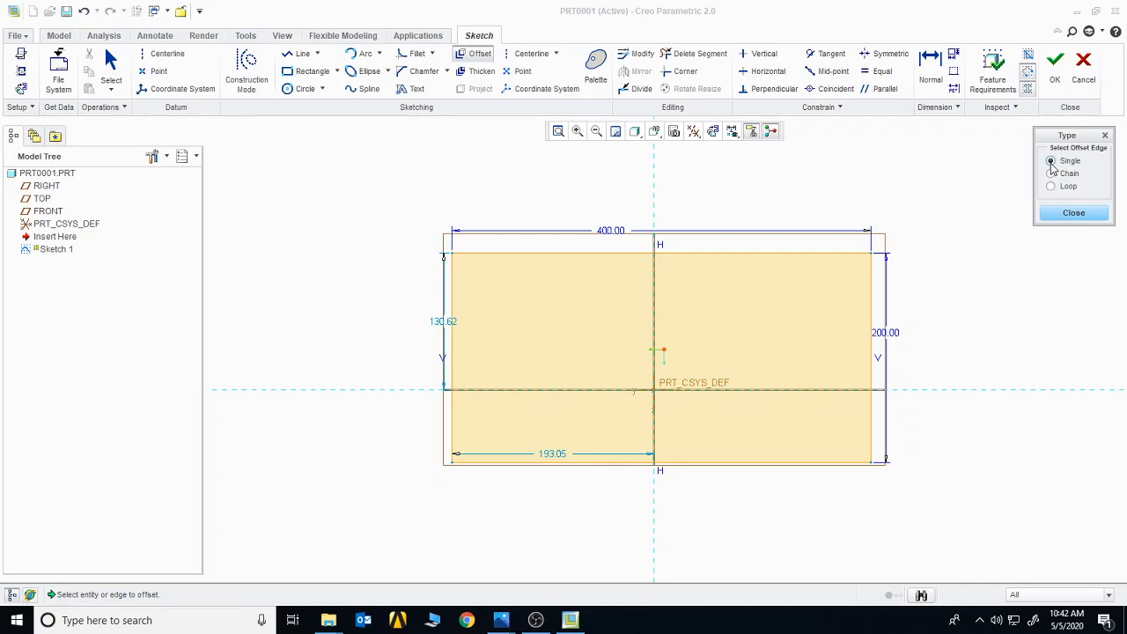
{"action": "left_click", "coordinate": [706, 255]}
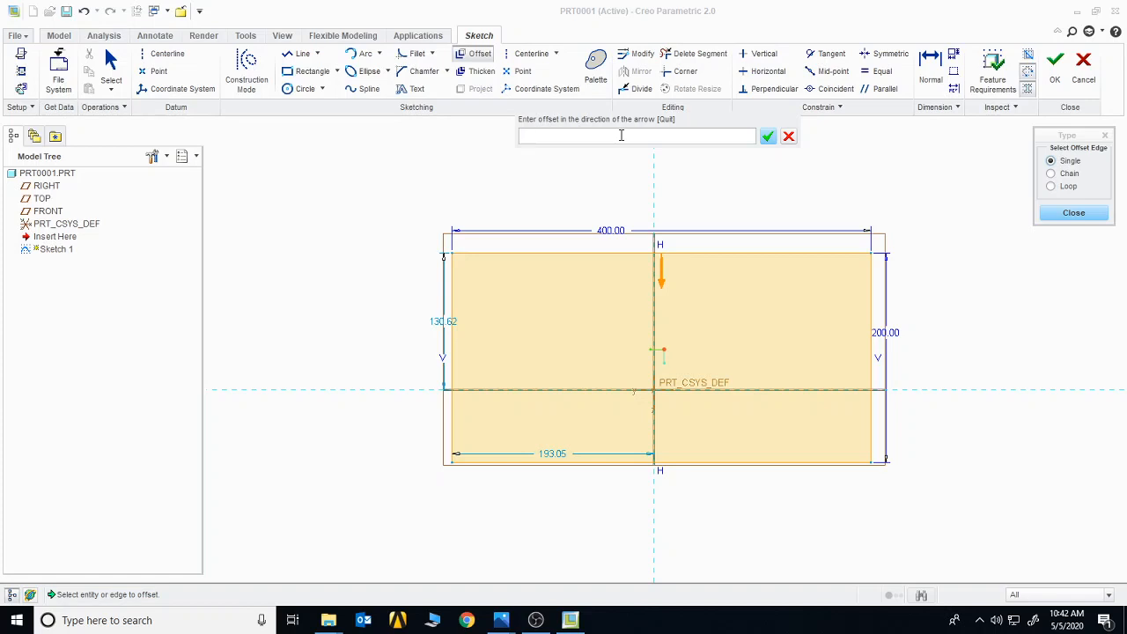
{"action": "type", "text": "33"}
{"action": "left_click", "coordinate": [767, 136]}
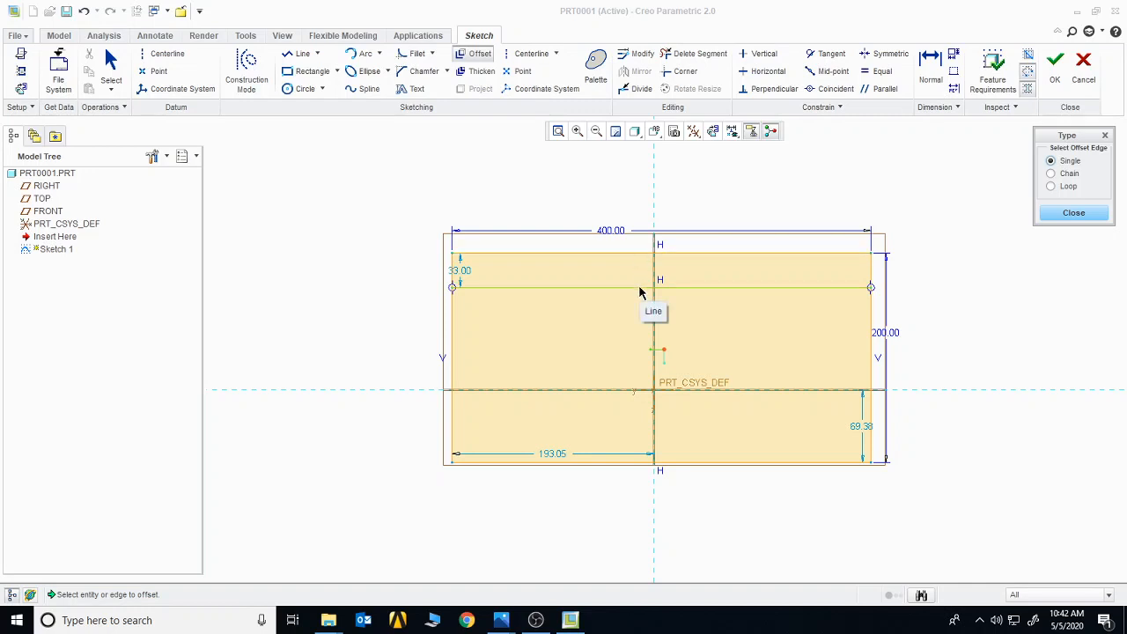
{"action": "left_click", "coordinate": [1071, 214]}
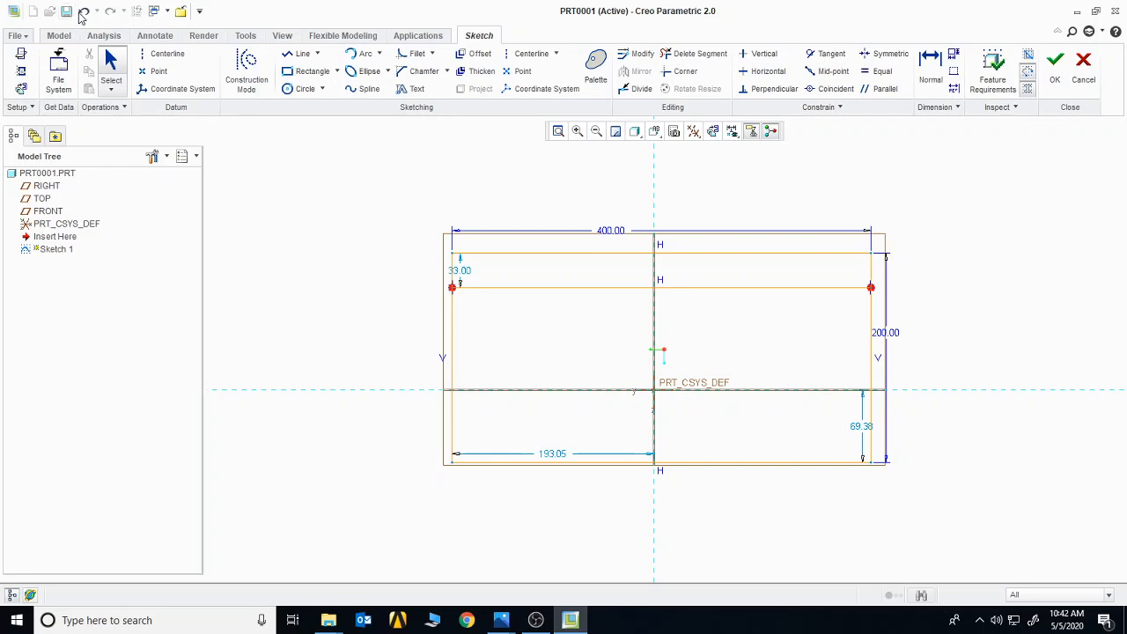
{"action": "left_click", "coordinate": [83, 11]}
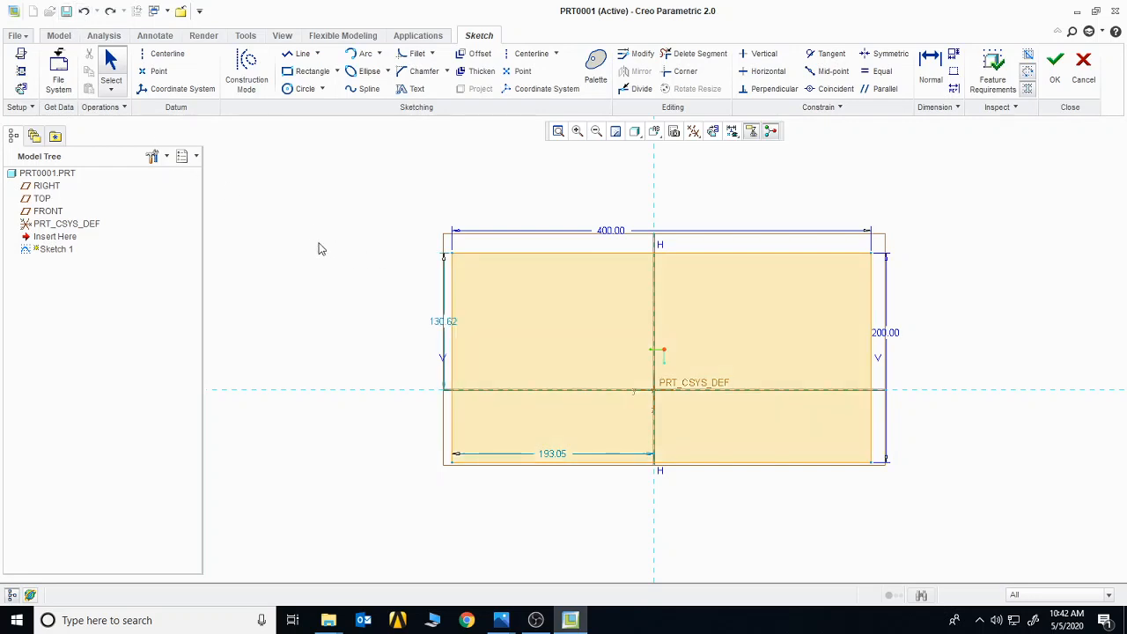
Step: Offset the chain of the rectangle's top, right and bottom edges inward by 33
{"action": "left_click", "coordinate": [478, 55]}
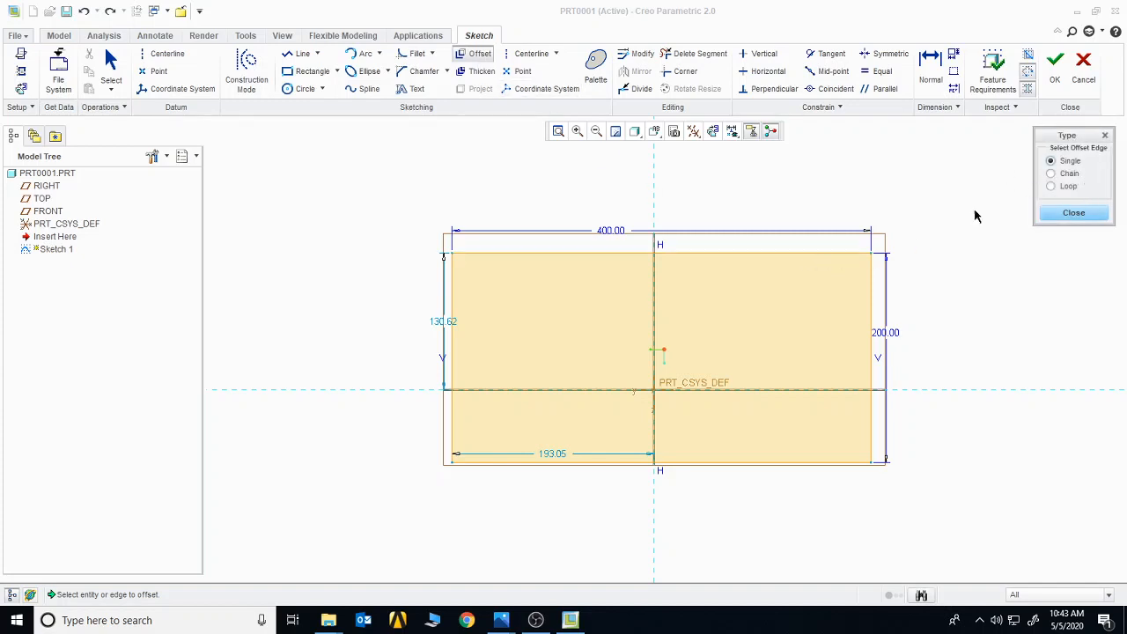
{"action": "left_click", "coordinate": [1051, 174]}
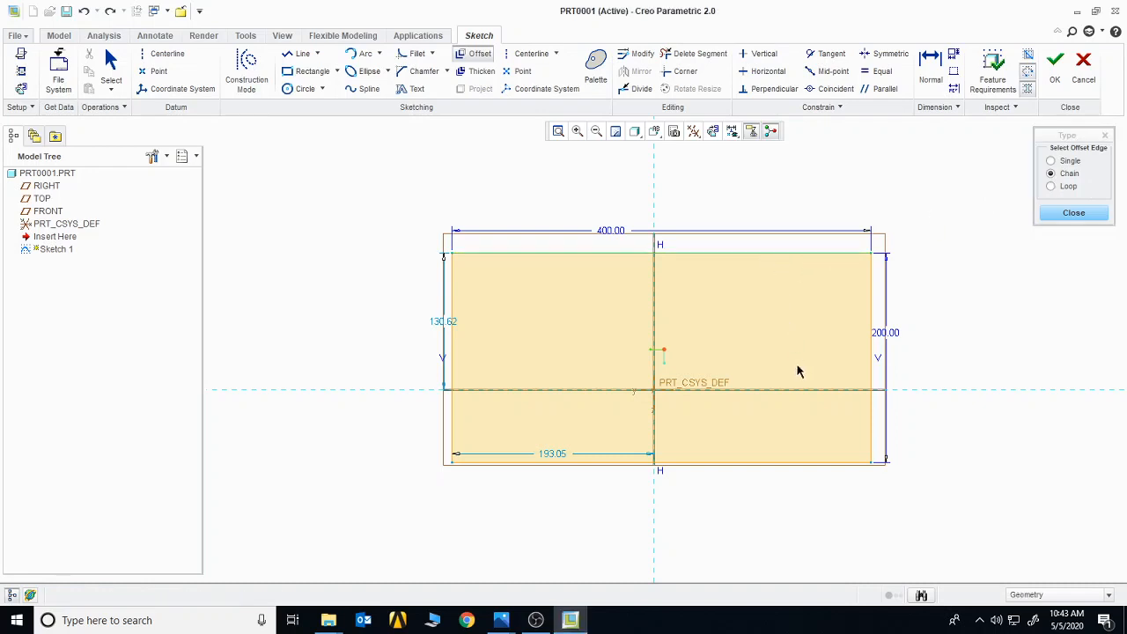
{"action": "left_click", "coordinate": [808, 468]}
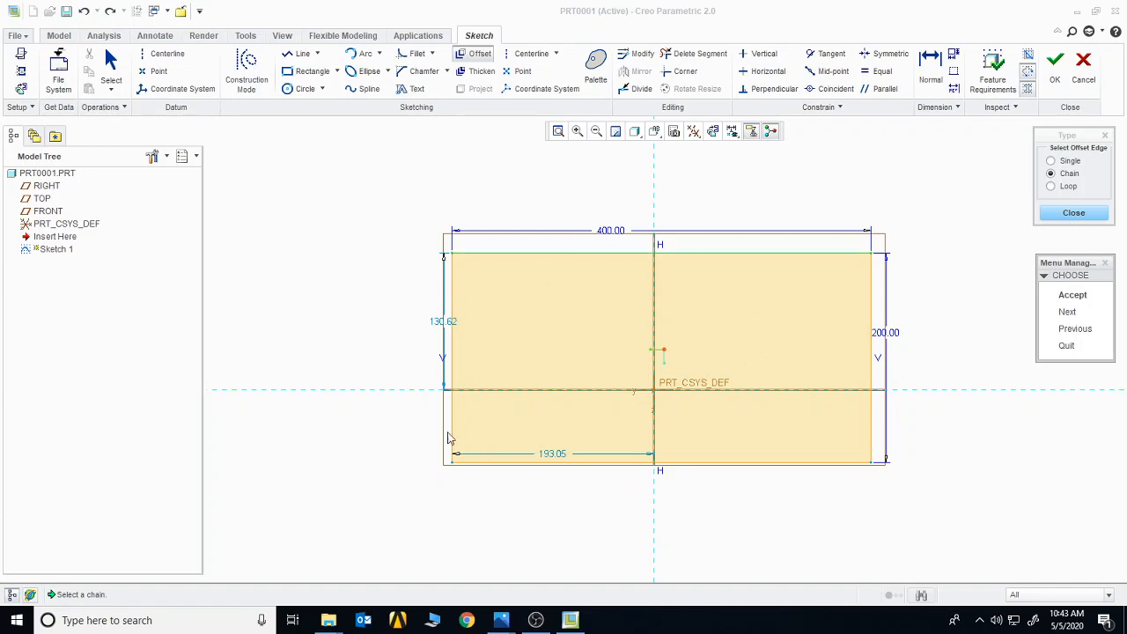
{"action": "left_click", "coordinate": [1072, 296]}
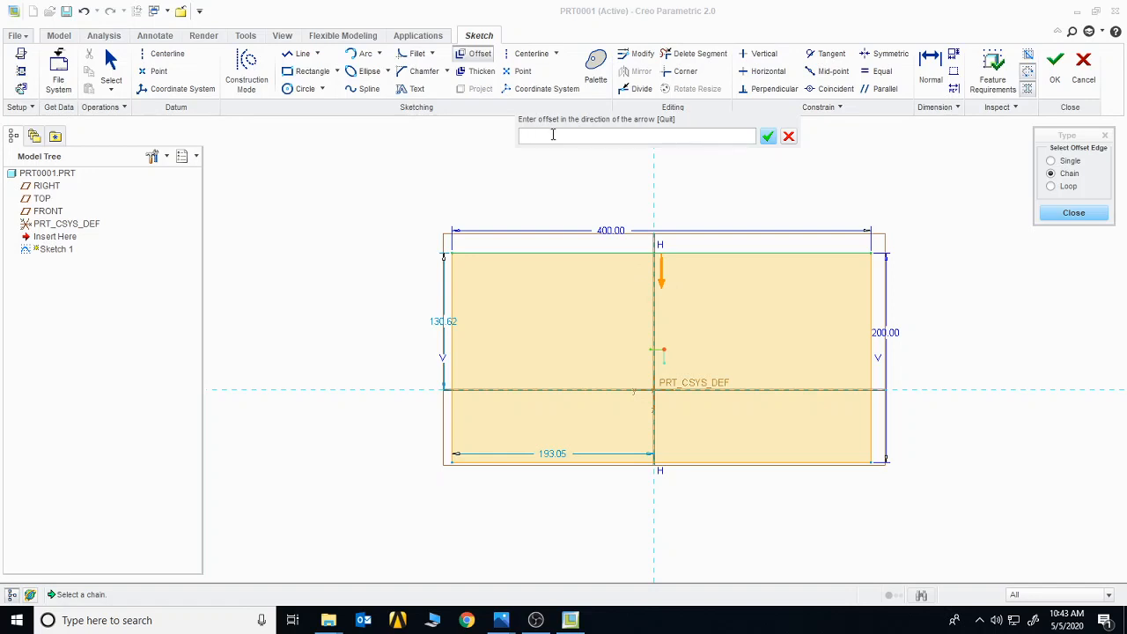
{"action": "type", "text": "33"}
{"action": "key", "text": "Return"}
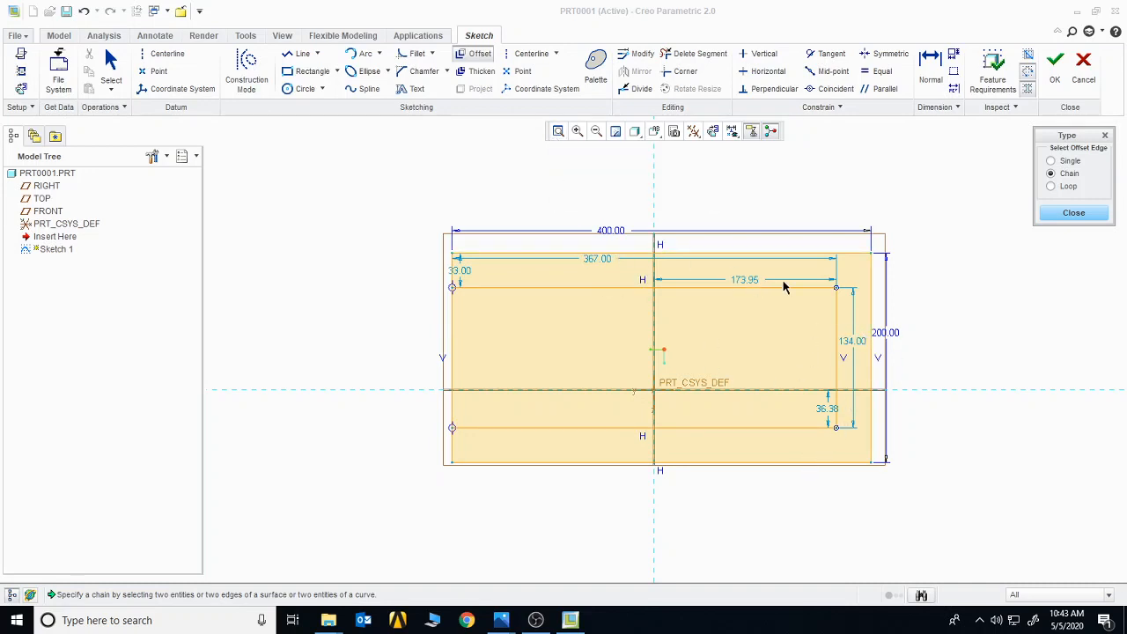
Step: Hide the sketch dimensions and constraints, and undo the chain offset
{"action": "left_click", "coordinate": [732, 131]}
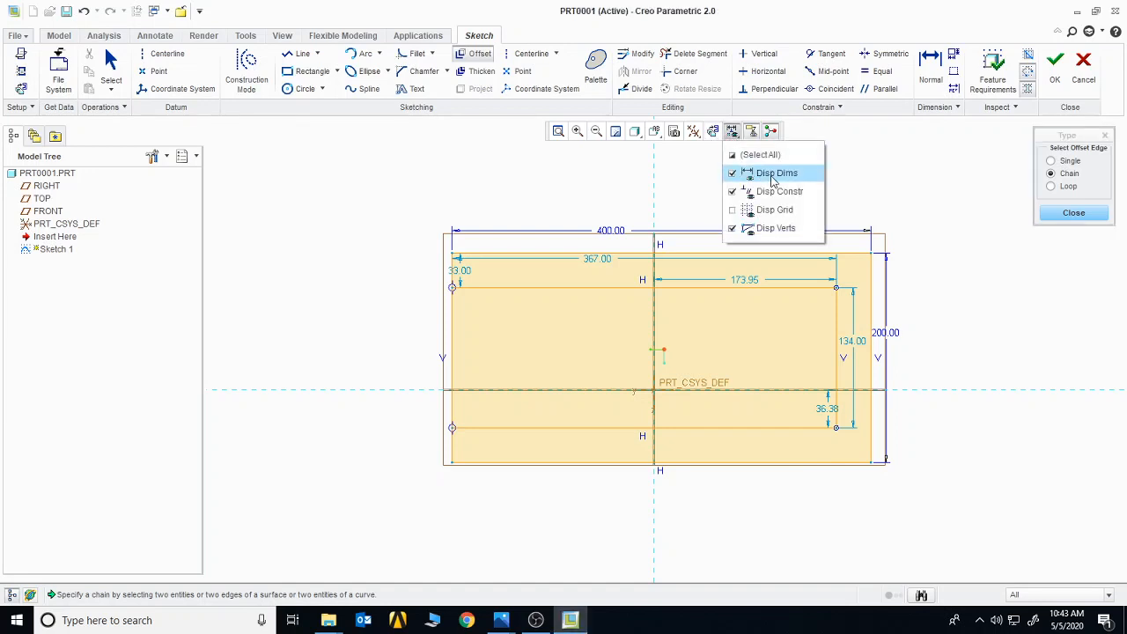
{"action": "left_click", "coordinate": [771, 174]}
{"action": "left_click", "coordinate": [772, 193]}
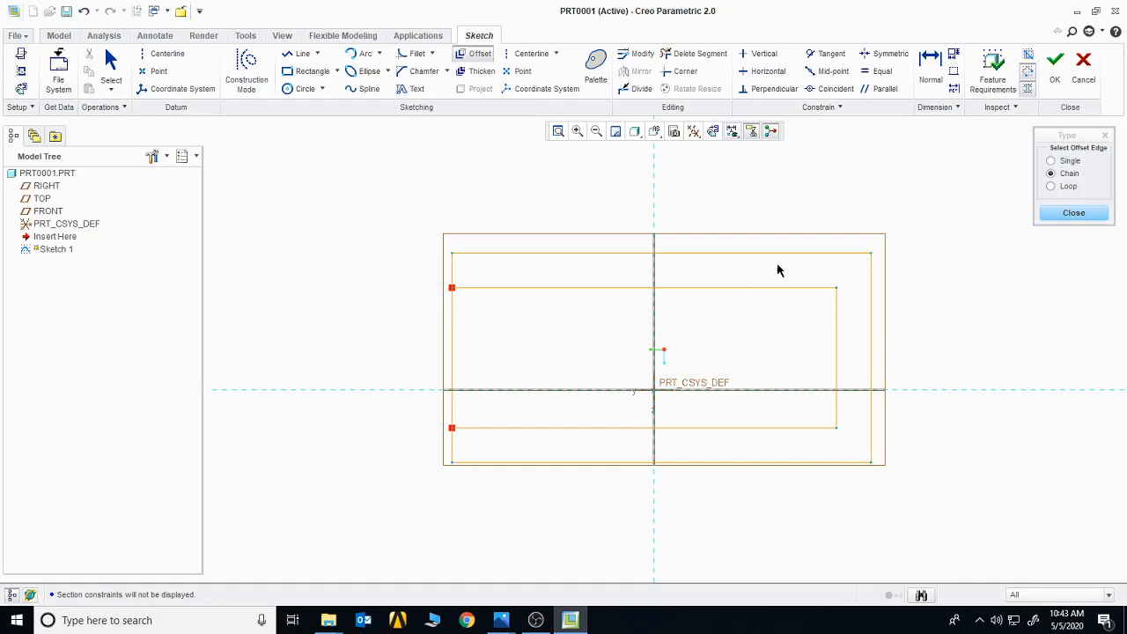
{"action": "left_click", "coordinate": [1079, 217]}
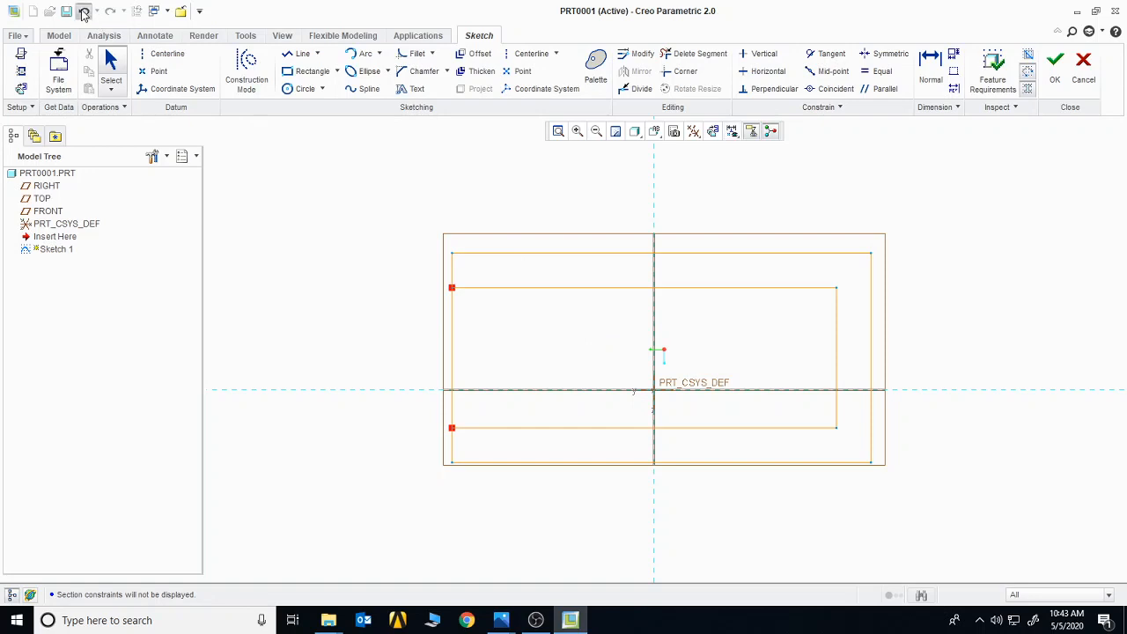
{"action": "left_click", "coordinate": [84, 13]}
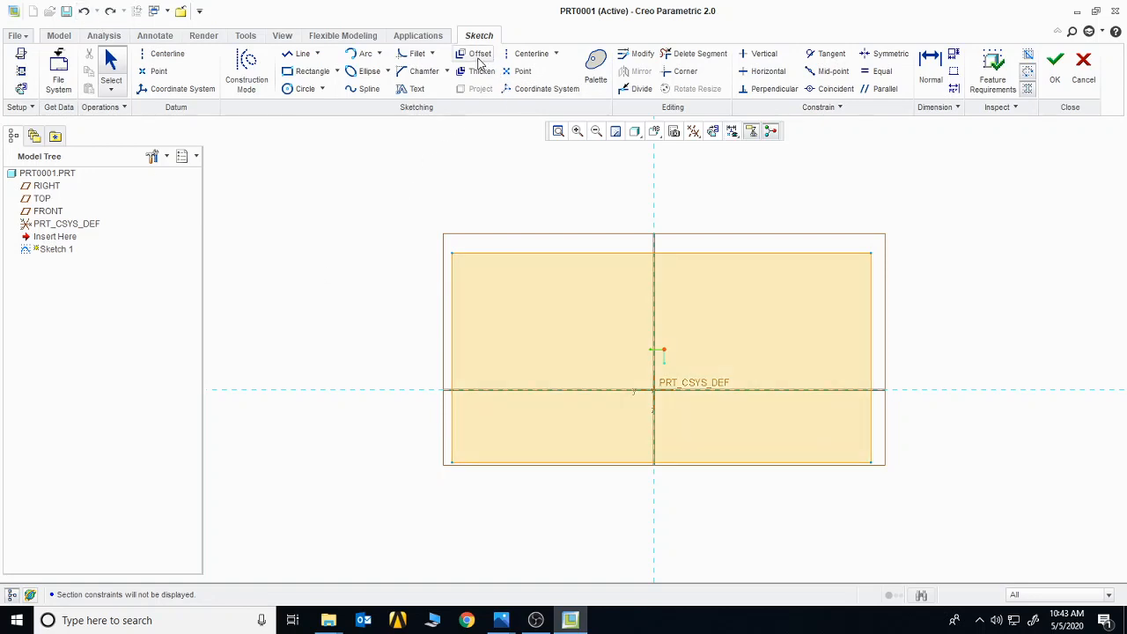
Step: Try offsetting the chain of the rectangle's top, left and bottom edges inward by 33, and undo it
{"action": "left_click", "coordinate": [480, 58]}
{"action": "left_click", "coordinate": [1052, 174]}
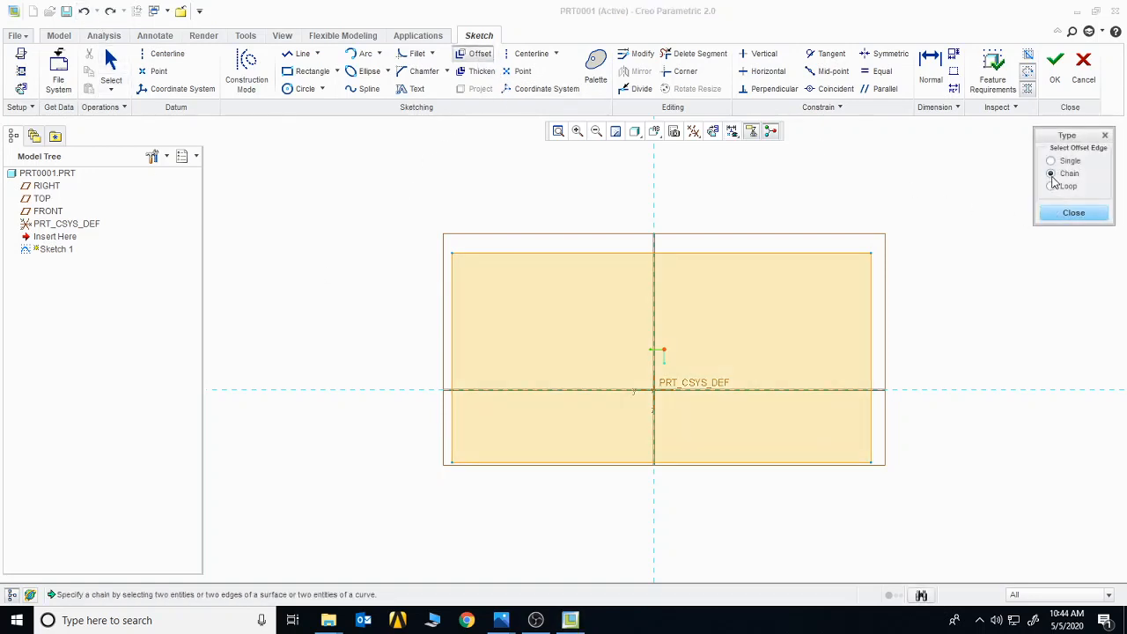
{"action": "left_click", "coordinate": [717, 255]}
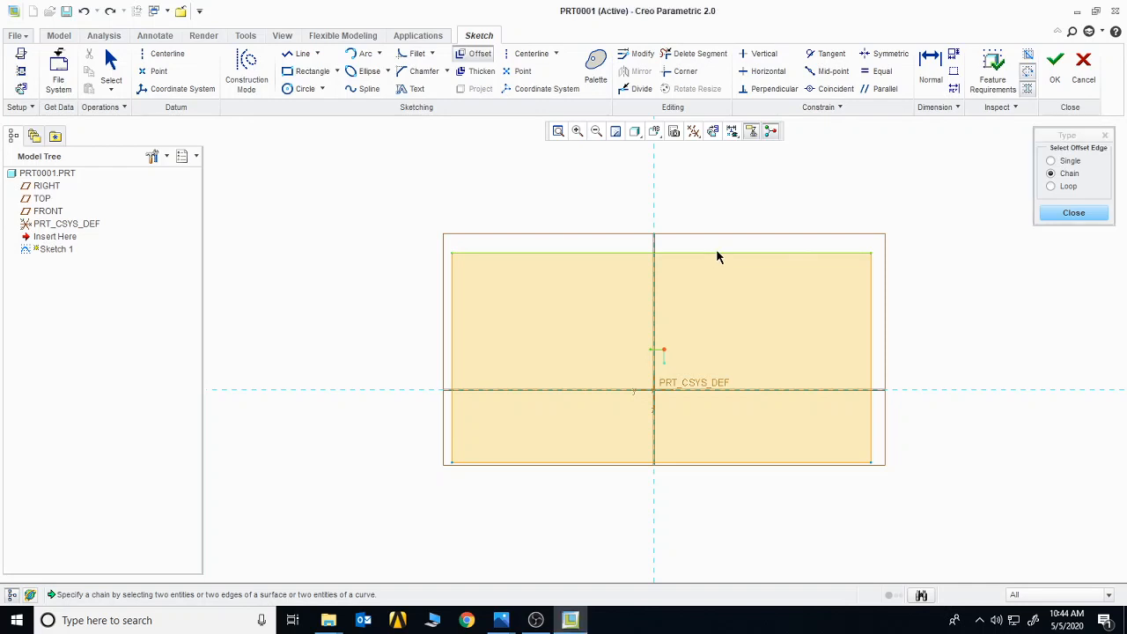
{"action": "left_click", "coordinate": [742, 461]}
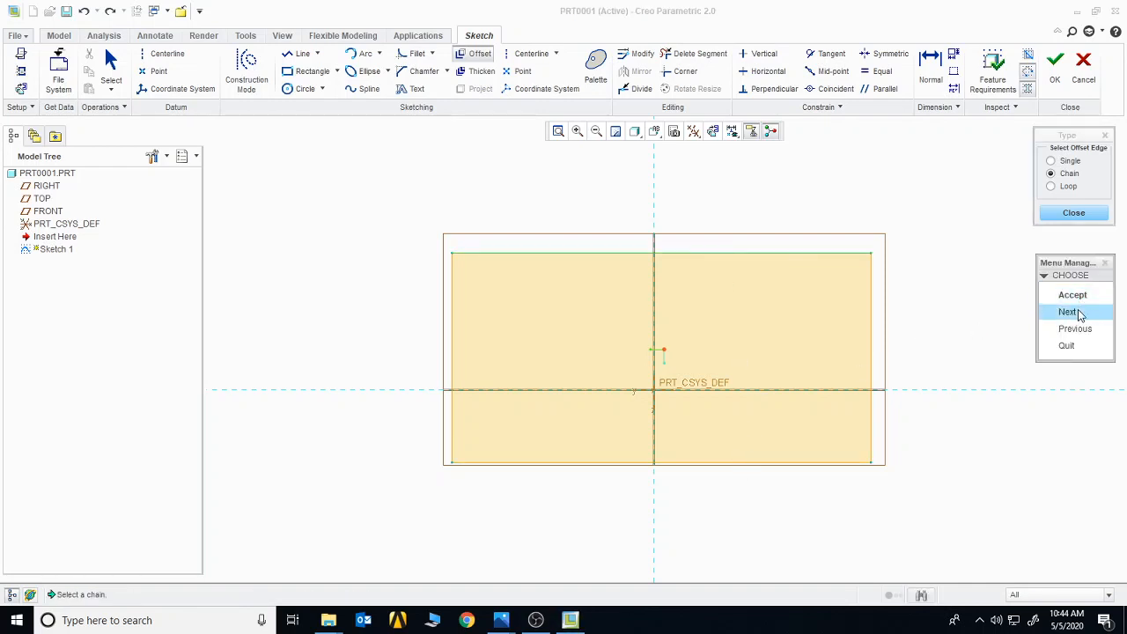
{"action": "left_click", "coordinate": [1076, 298]}
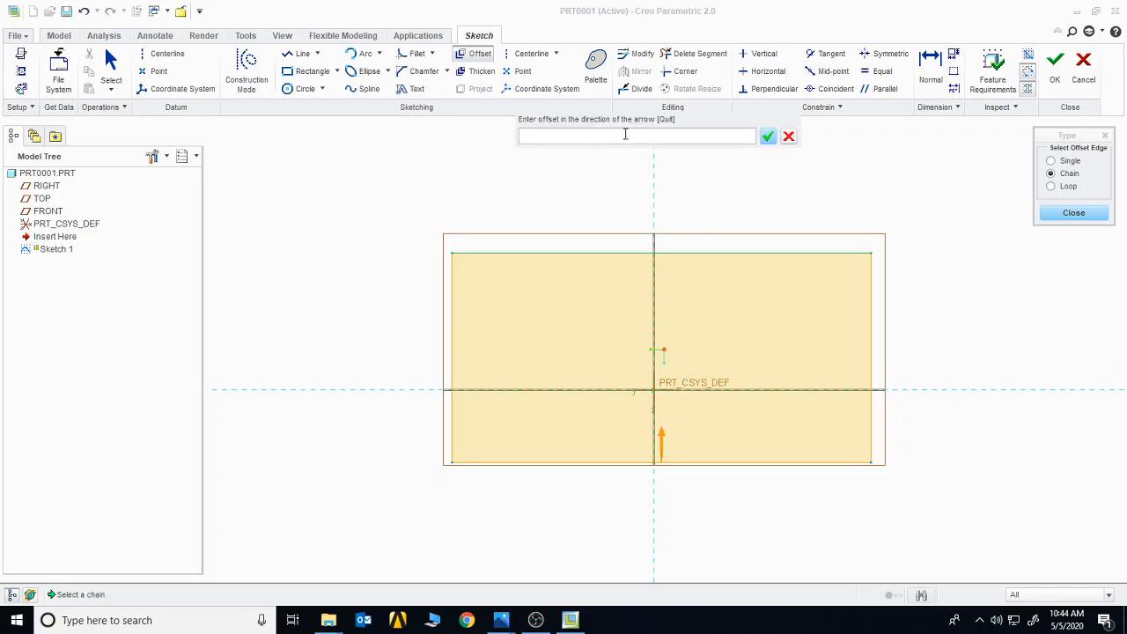
{"action": "type", "text": "33"}
{"action": "key", "text": "Return"}
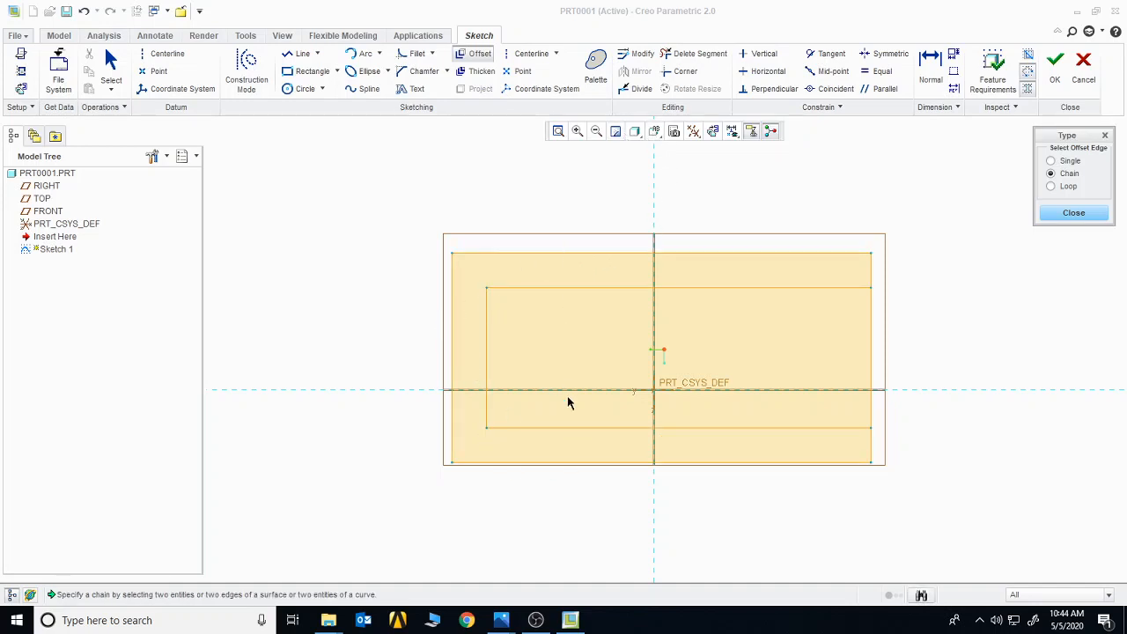
{"action": "left_click", "coordinate": [1074, 212]}
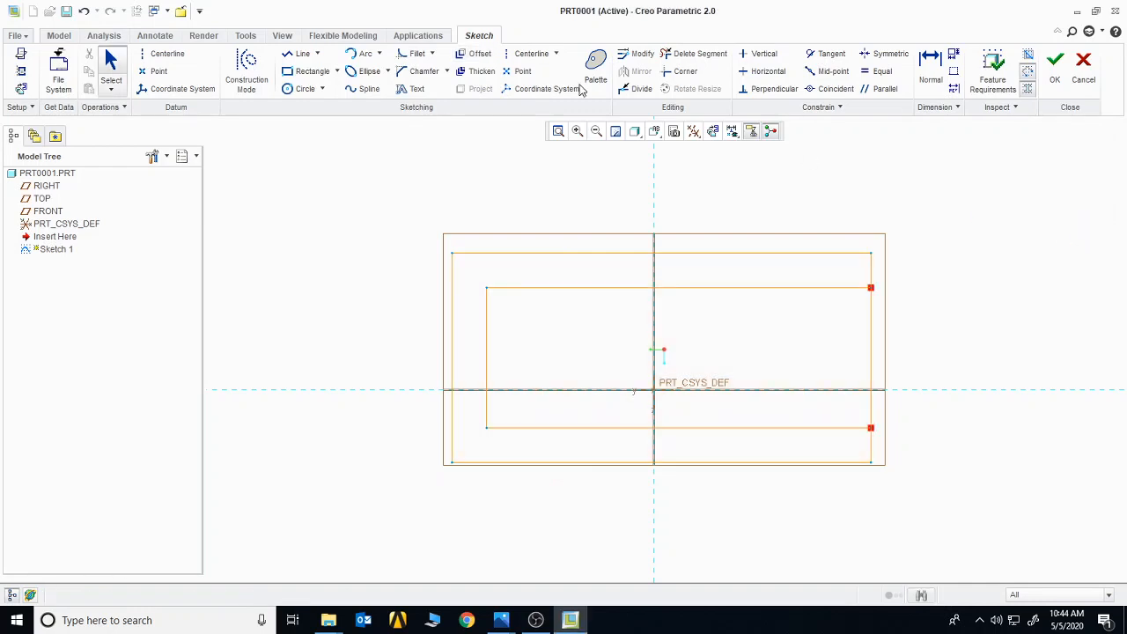
{"action": "left_click", "coordinate": [84, 11]}
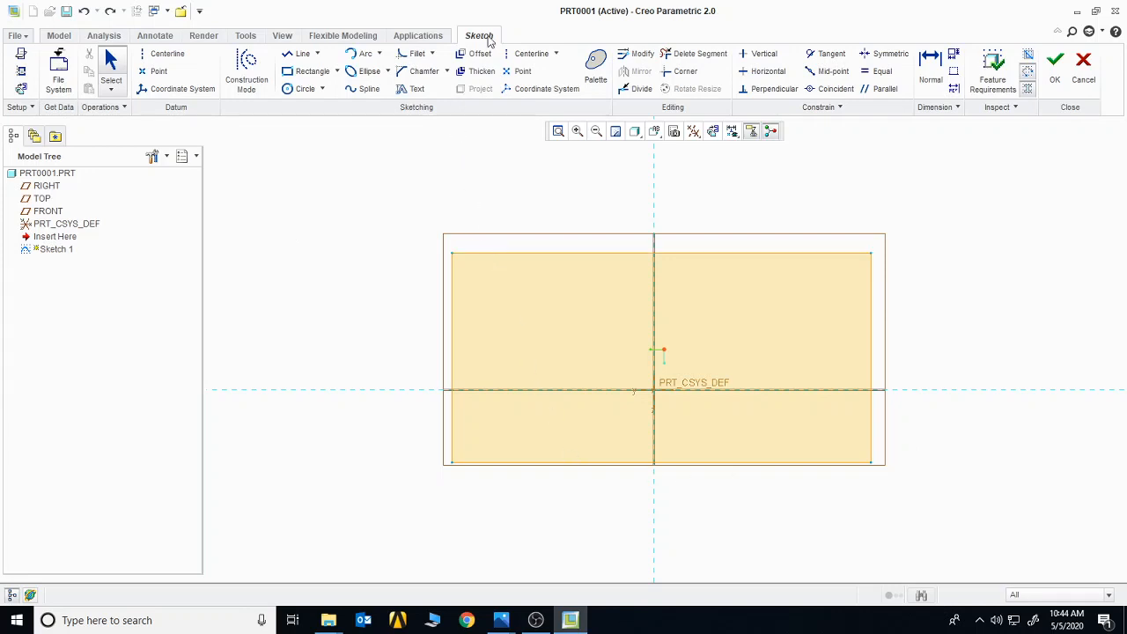
Step: Offset the whole rectangle outward as a loop with an offset value of -33
{"action": "left_click", "coordinate": [474, 54]}
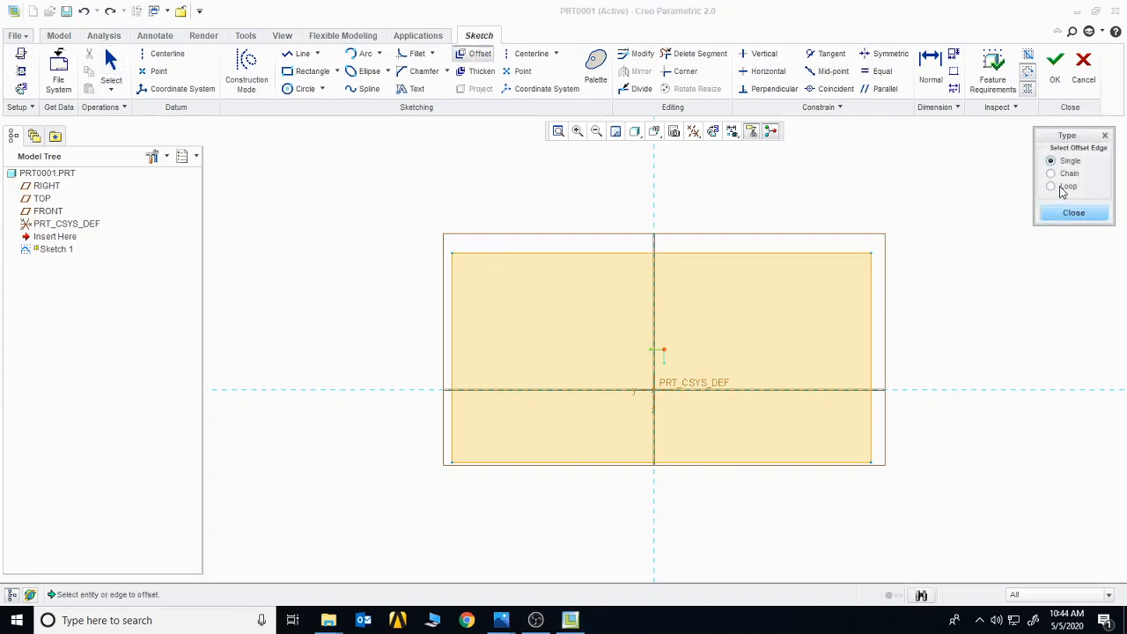
{"action": "left_click", "coordinate": [1063, 192]}
{"action": "left_click", "coordinate": [803, 255]}
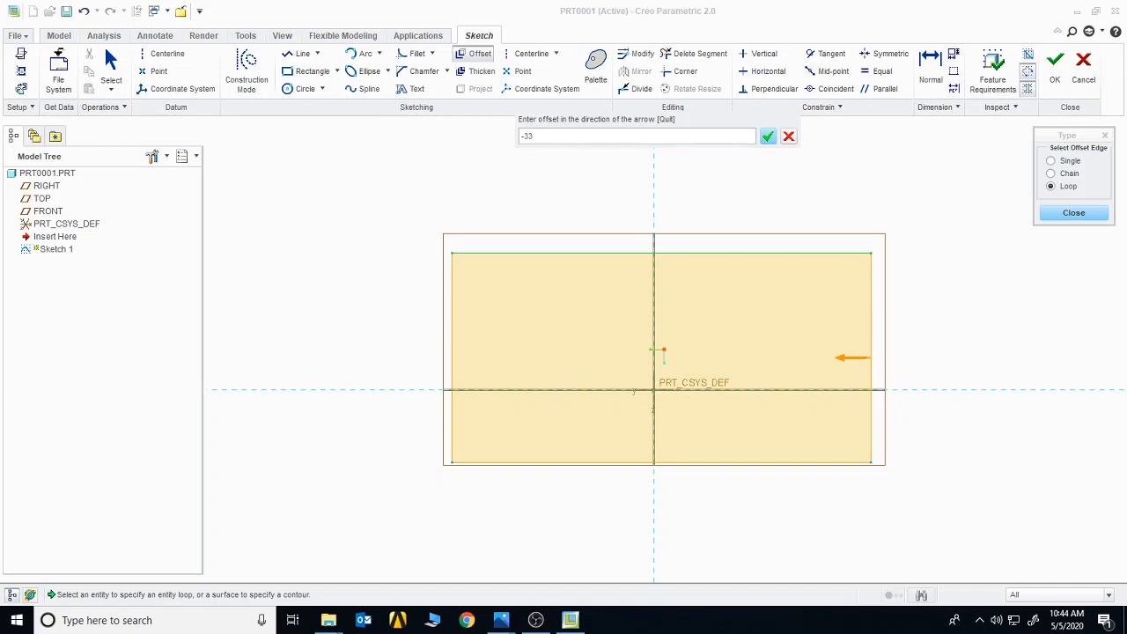
{"action": "key", "text": "Return"}
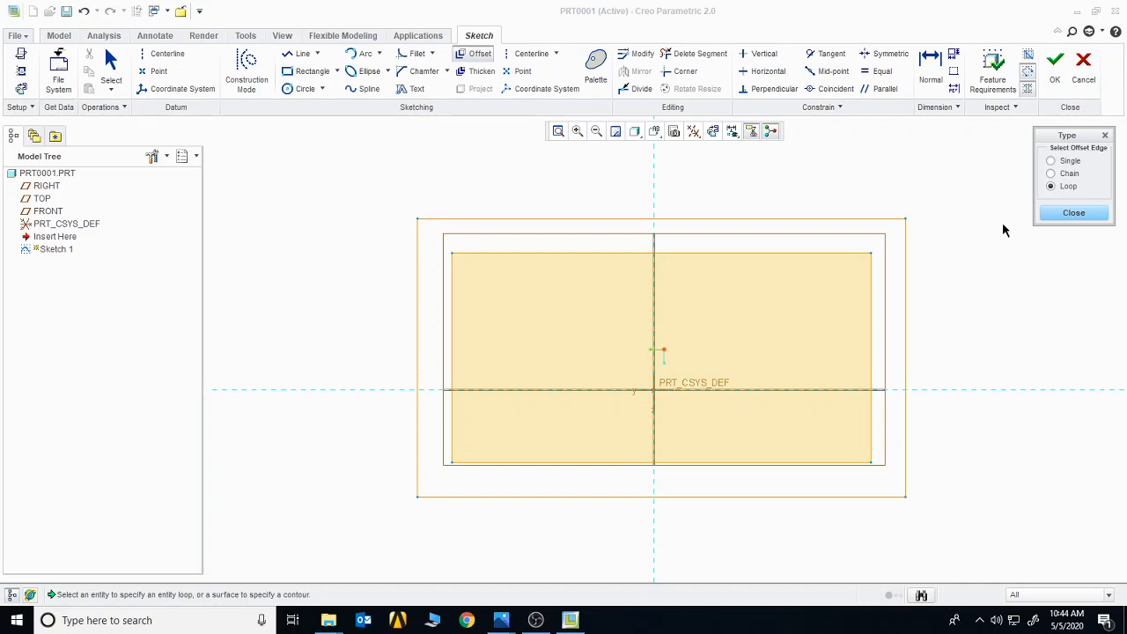
{"action": "left_click", "coordinate": [1056, 213]}
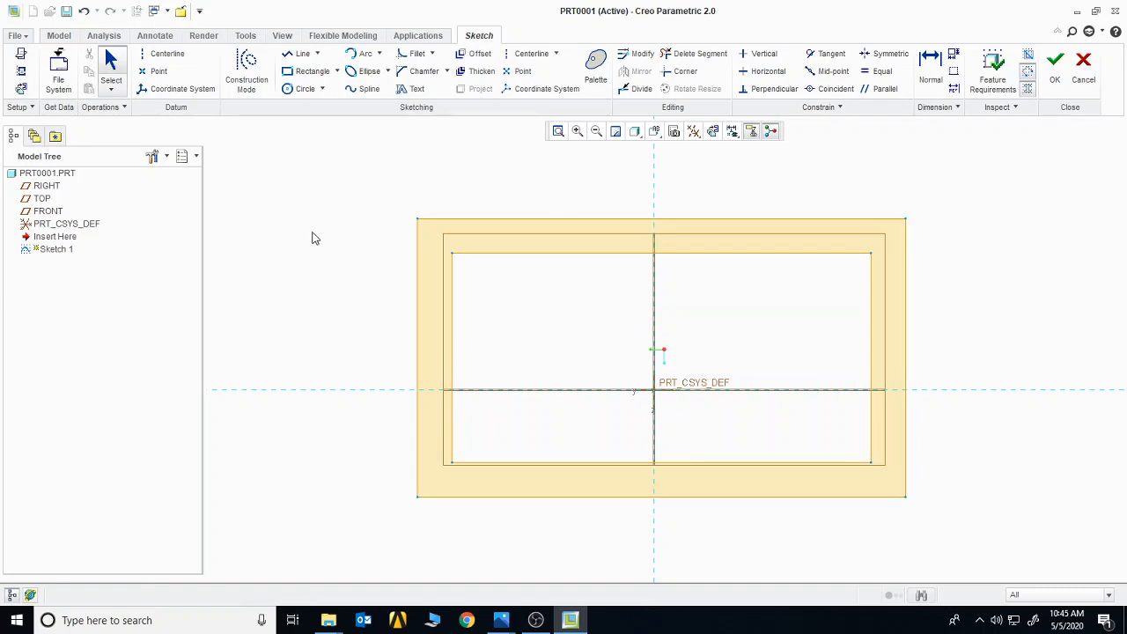
Step: Delete the rectangle and its outward loop offset from the sketch
{"action": "mouse_move", "coordinate": [346, 155]}
{"action": "left_mouse_down"}
{"action": "mouse_move", "coordinate": [474, 219]}
{"action": "mouse_move", "coordinate": [899, 511]}
{"action": "mouse_move", "coordinate": [962, 534]}
{"action": "left_mouse_up"}
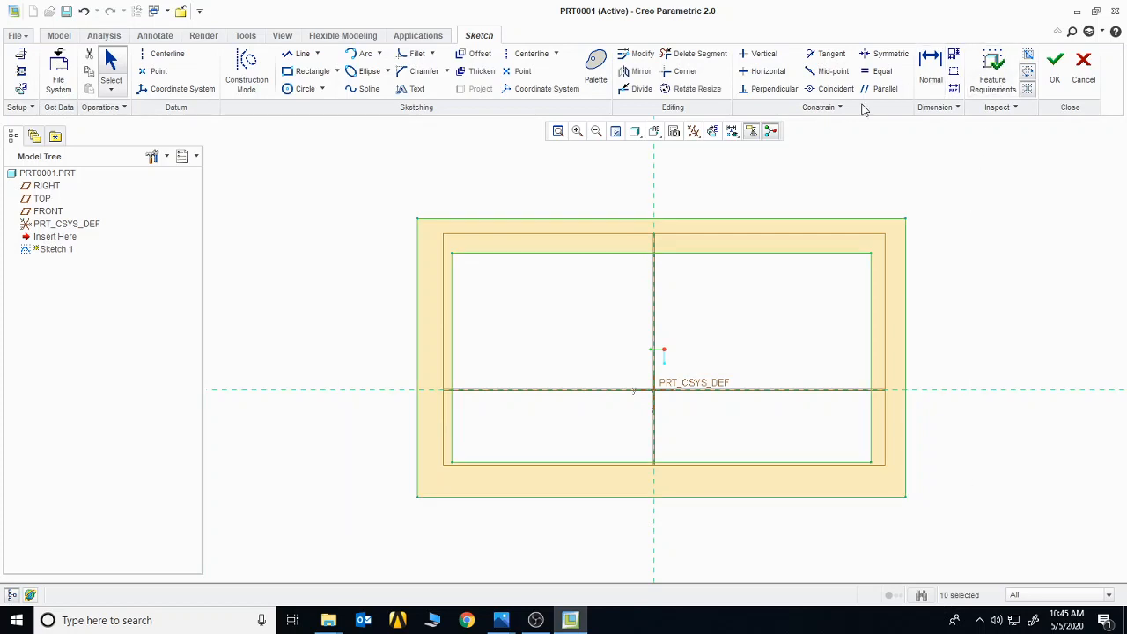
{"action": "key", "text": "Delete"}
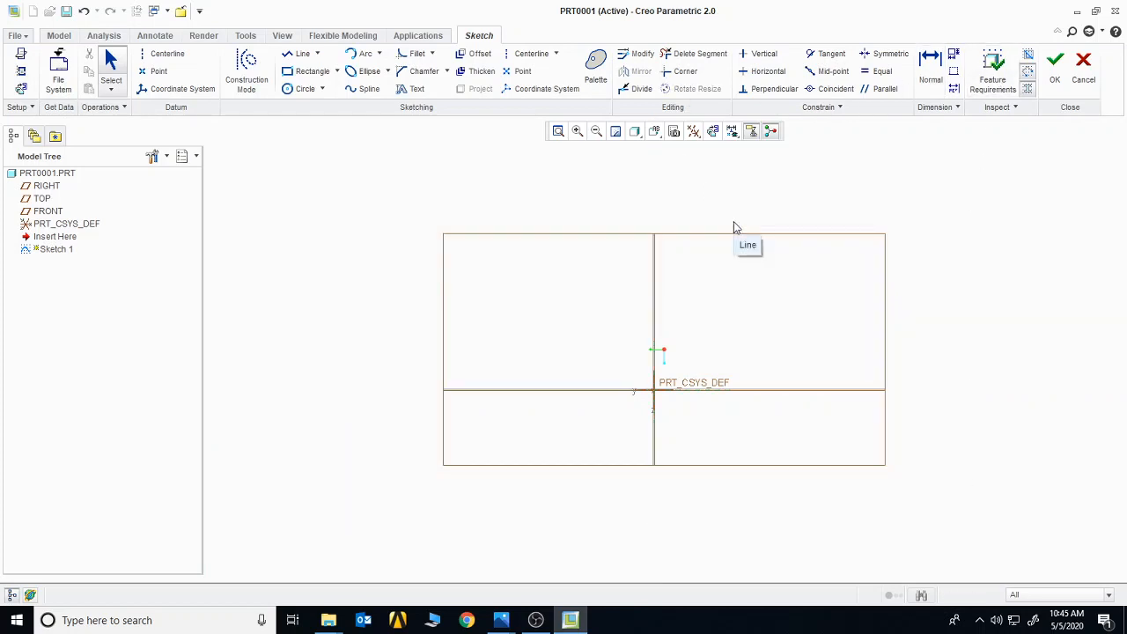
{"action": "left_click", "coordinate": [715, 139]}
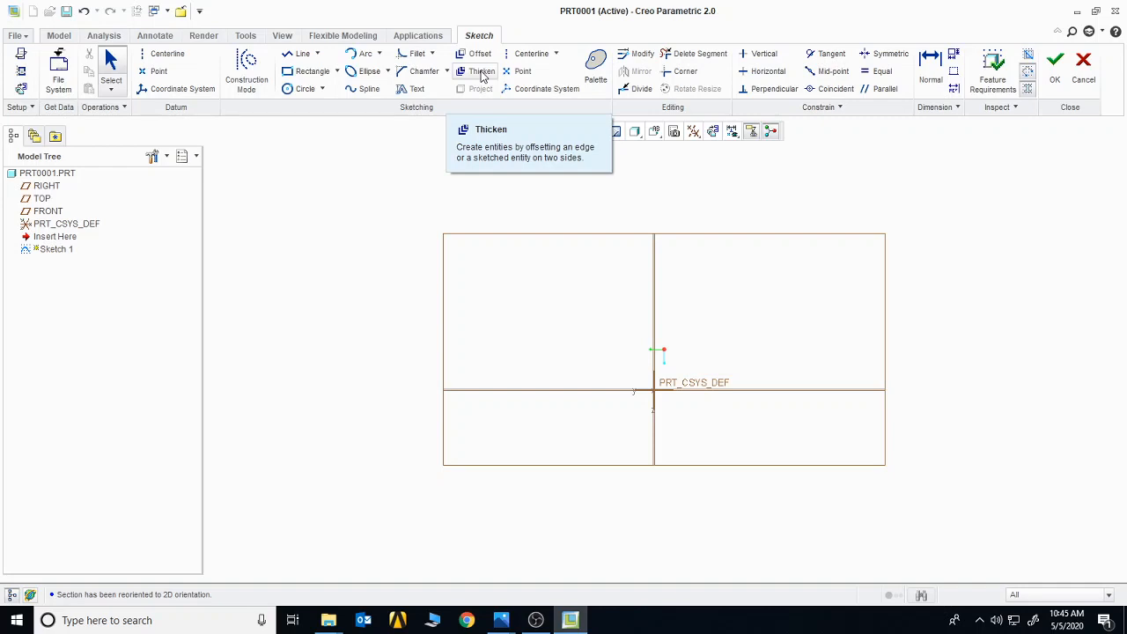
Step: Sketch a horizontal line crossing the left edge of the datum plane outline, in its upper half
{"action": "left_click", "coordinate": [302, 54]}
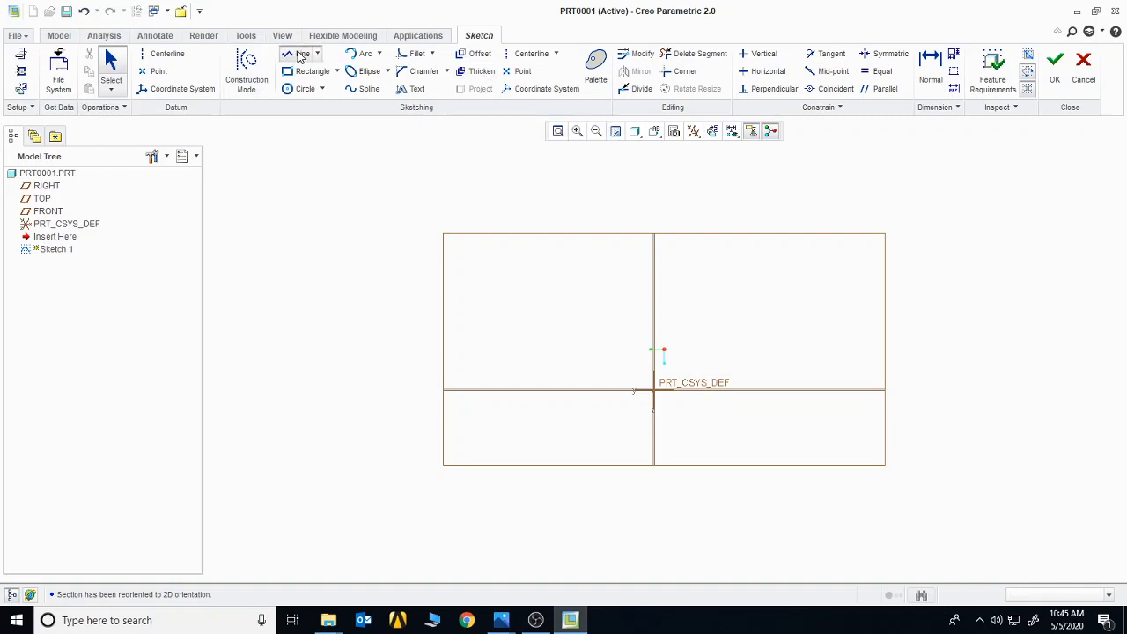
{"action": "left_click", "coordinate": [292, 292]}
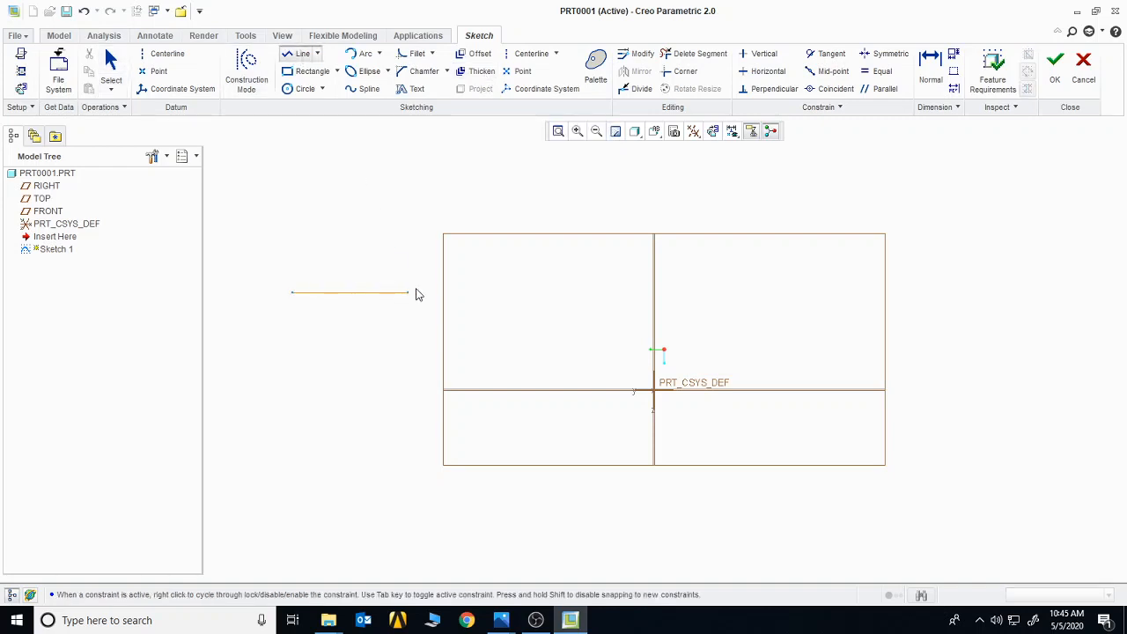
{"action": "left_click", "coordinate": [608, 292]}
{"action": "middle_click", "coordinate": [699, 312]}
{"action": "middle_click", "coordinate": [727, 312]}
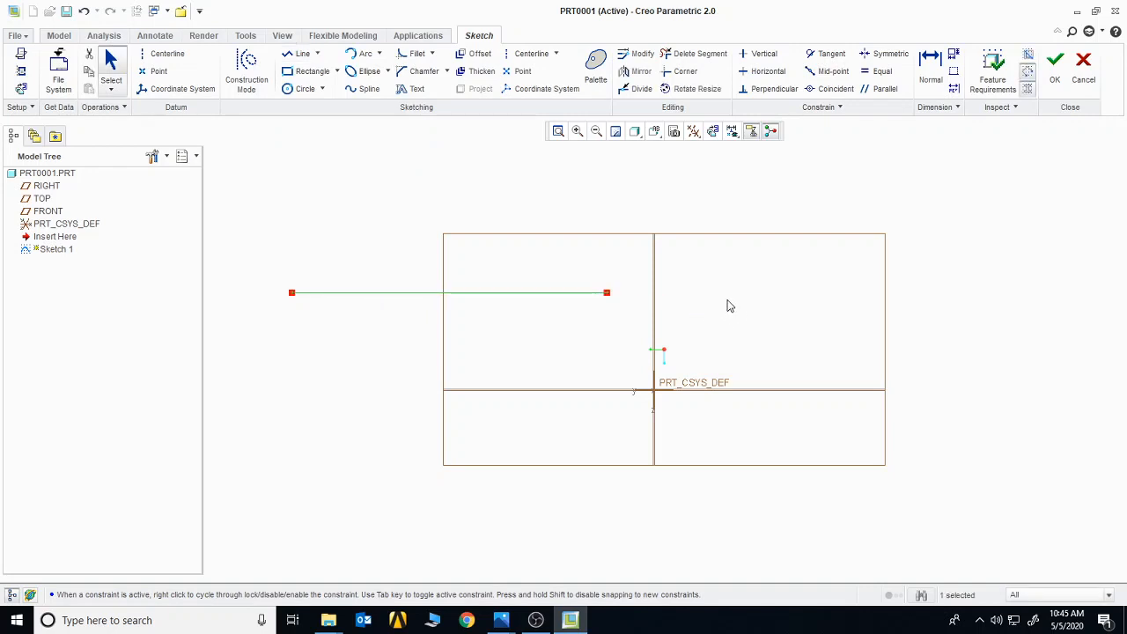
{"action": "left_click", "coordinate": [728, 306]}
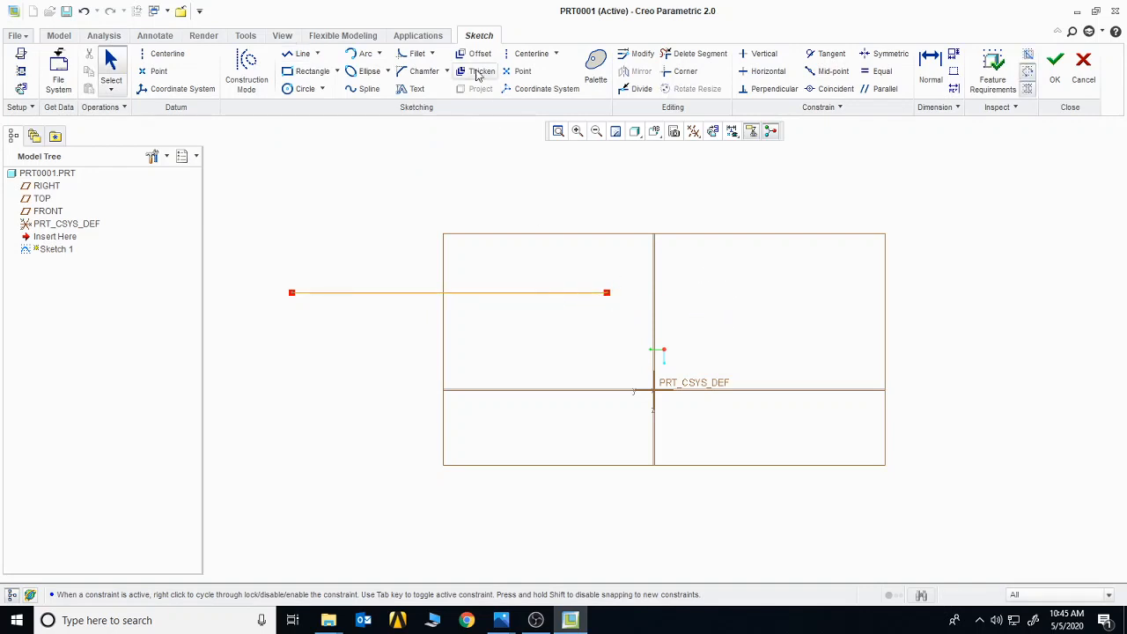
Step: Thicken the horizontal line as a single edge with open ends, using thickness 3 and a downward offset of 33
{"action": "left_click", "coordinate": [476, 73]}
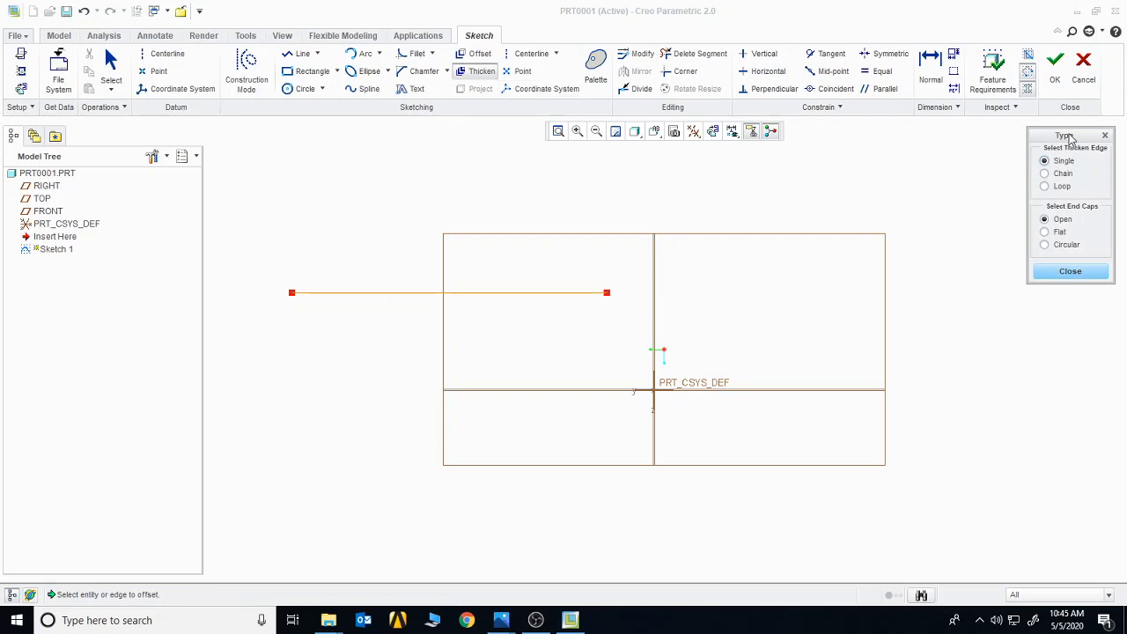
{"action": "left_click_drag", "start_coordinate": [1070, 137], "coordinate": [1056, 140]}
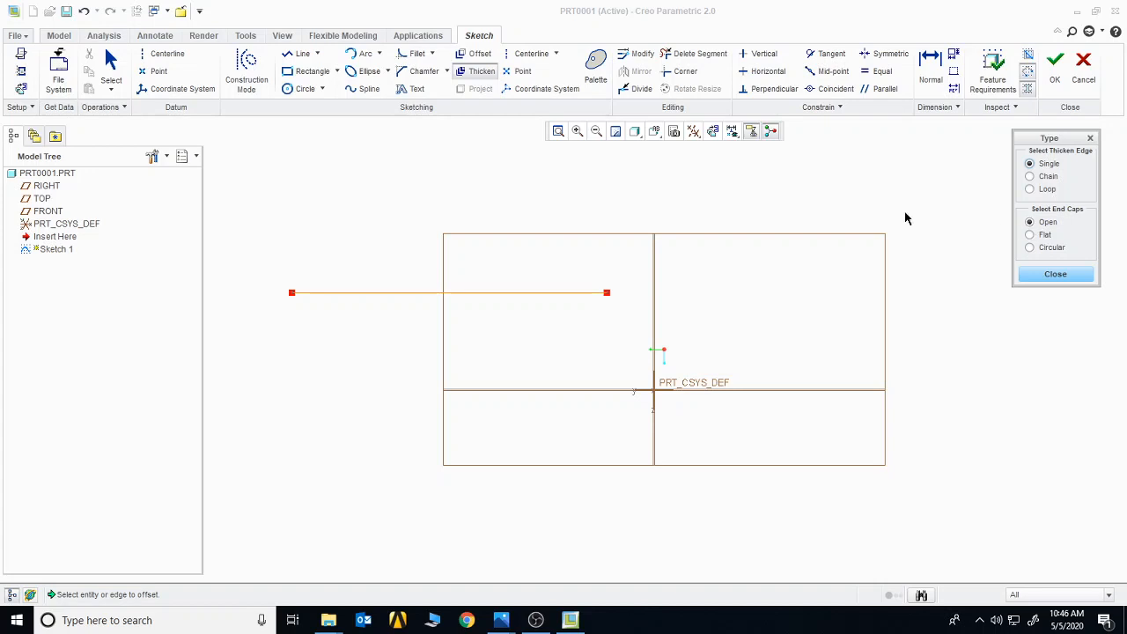
{"action": "left_click", "coordinate": [505, 295]}
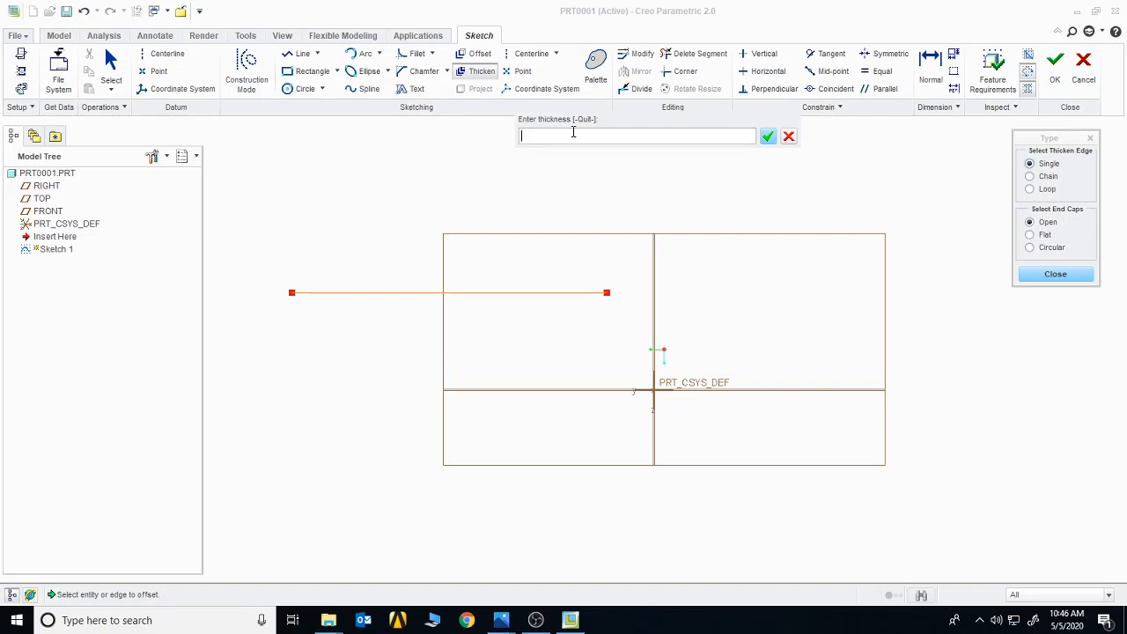
{"action": "type", "text": "33"}
{"action": "left_click", "coordinate": [769, 137]}
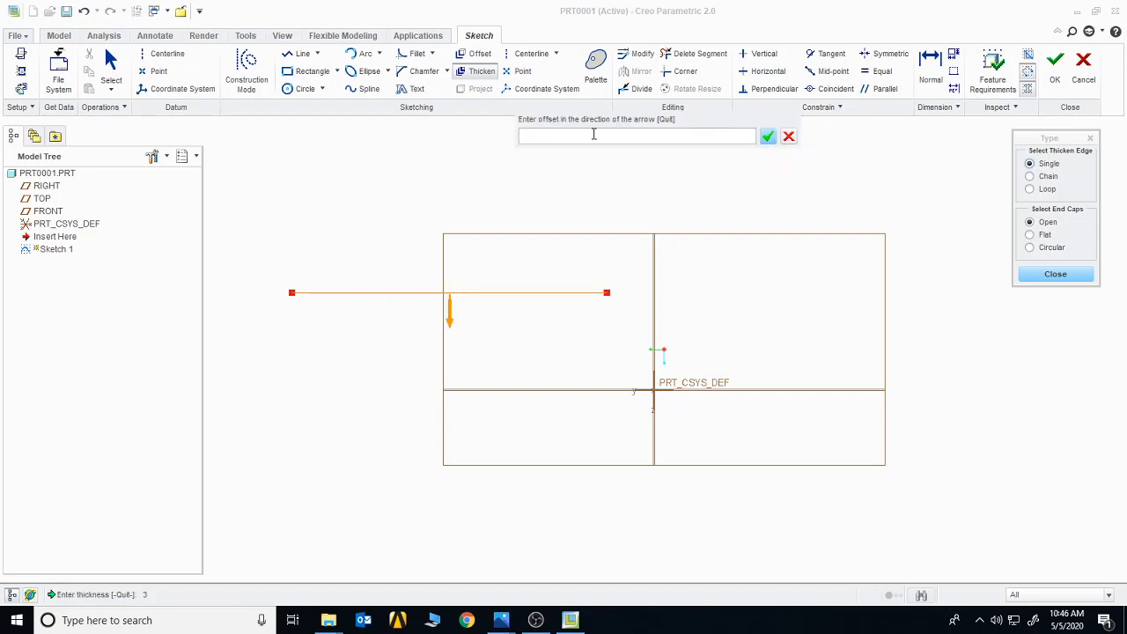
{"action": "type", "text": "33"}
{"action": "key", "text": "Return"}
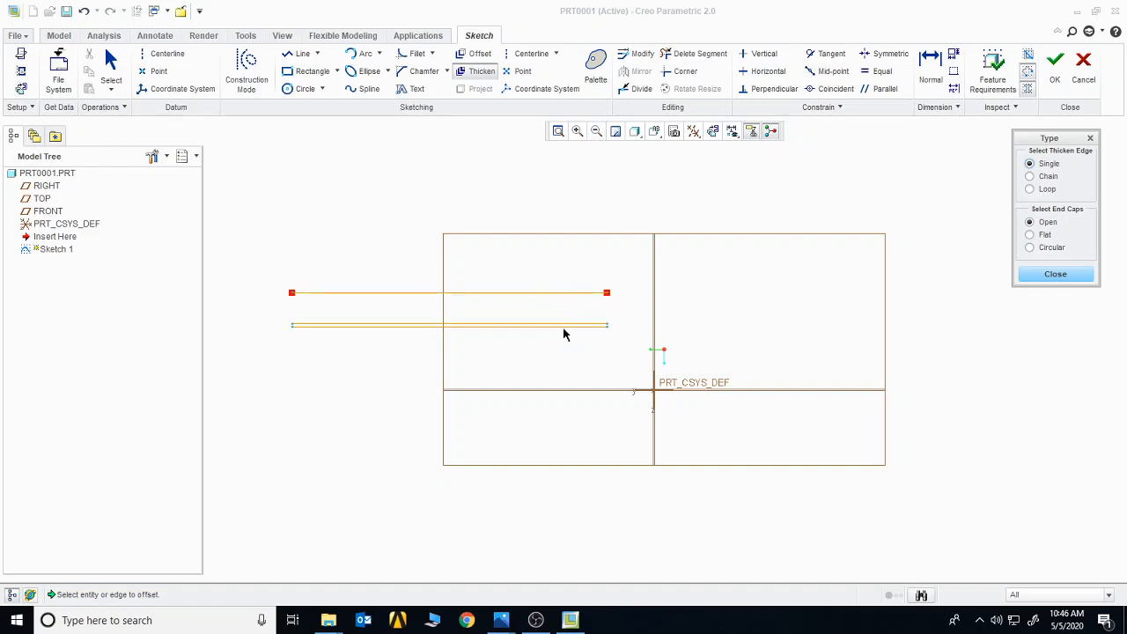
Step: Examine the thickened line's open right end, and undo the thickening
{"action": "left_click", "coordinate": [577, 132]}
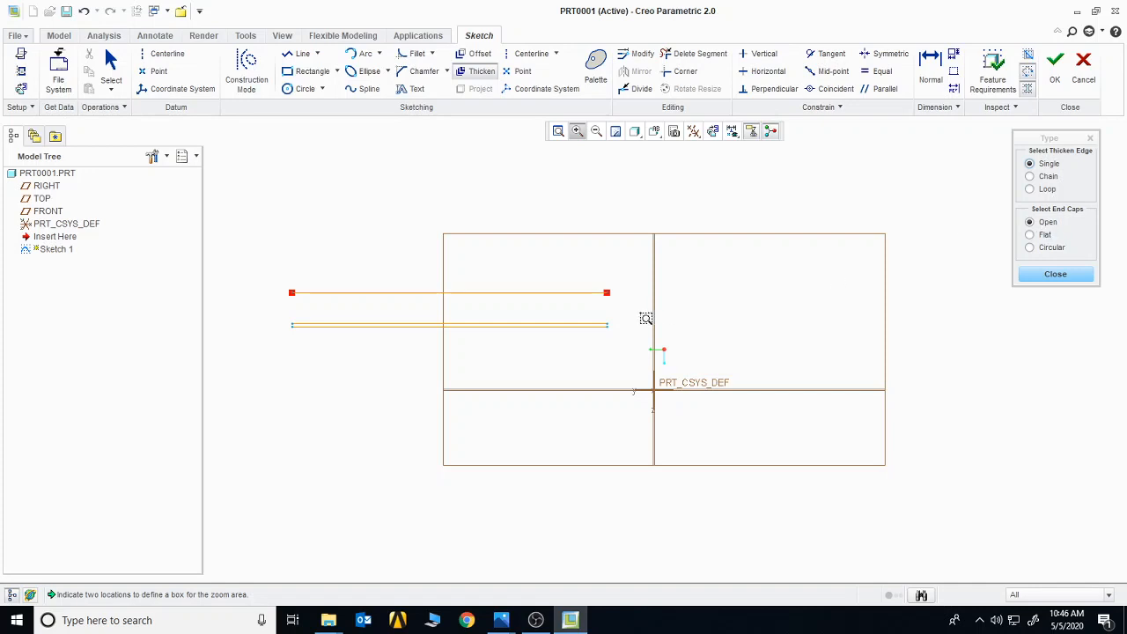
{"action": "left_click_drag", "start_coordinate": [579, 305], "coordinate": [635, 356]}
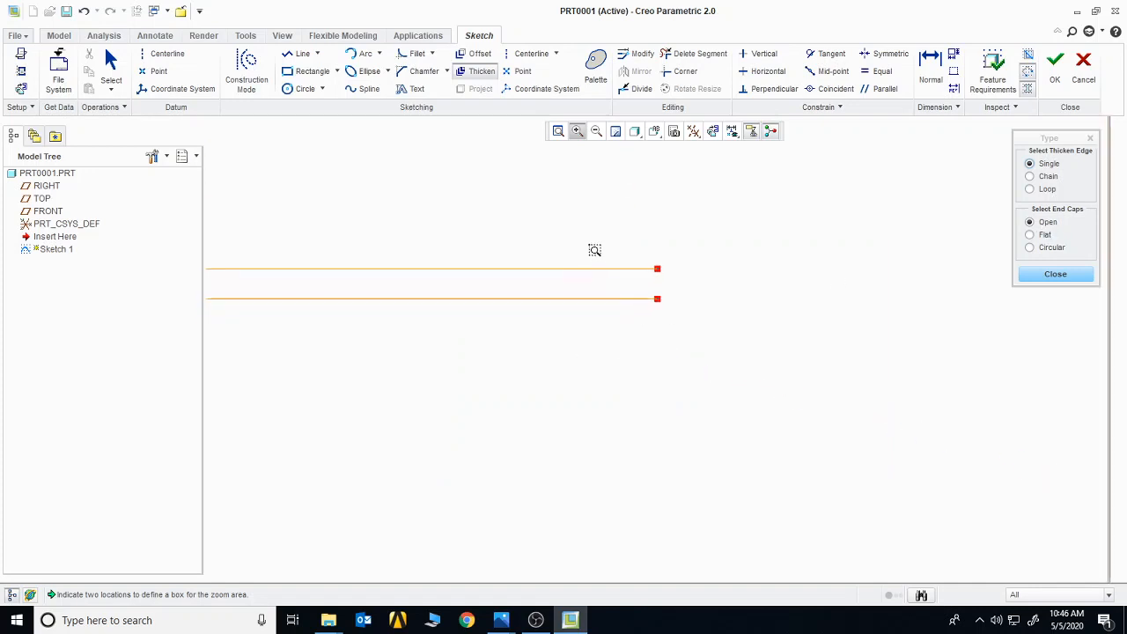
{"action": "left_click_drag", "start_coordinate": [596, 232], "coordinate": [680, 333]}
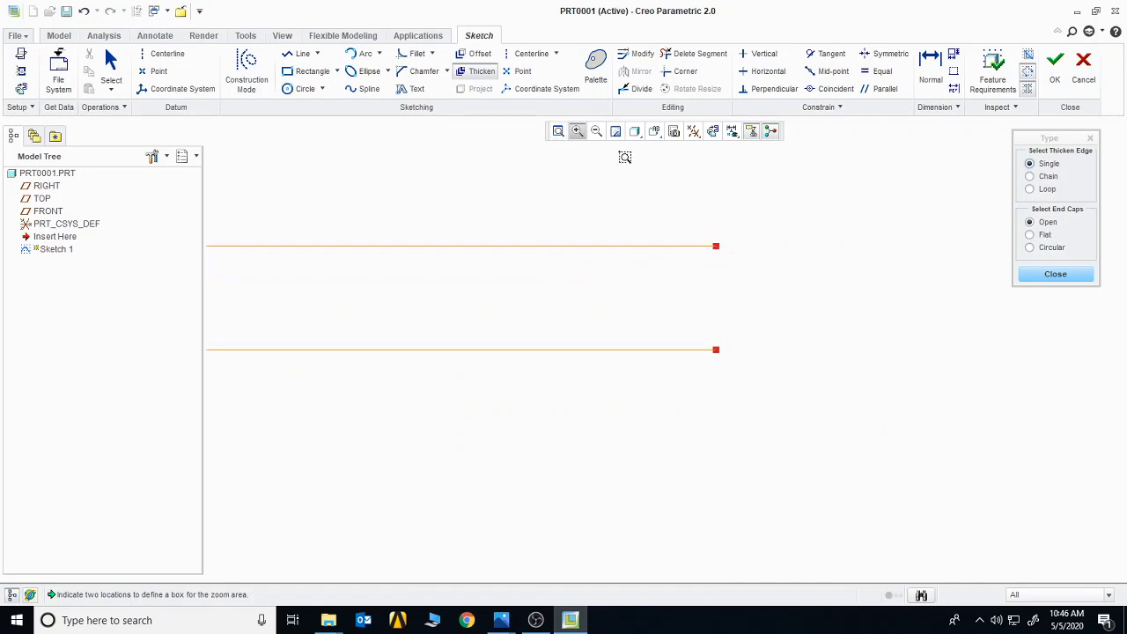
{"action": "left_click", "coordinate": [559, 131]}
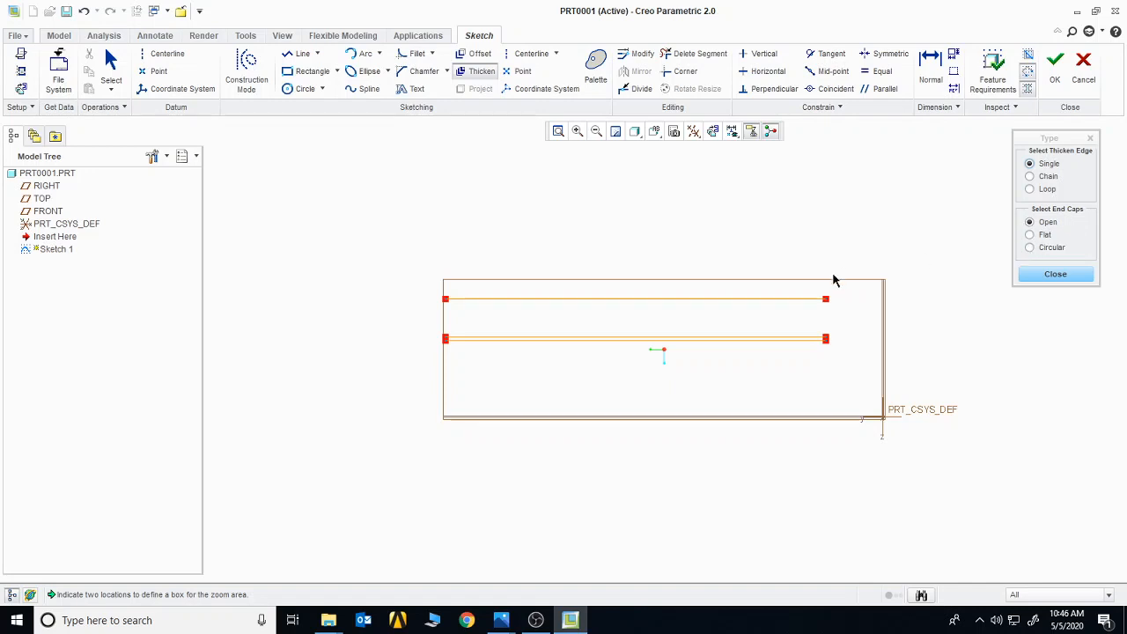
{"action": "left_click", "coordinate": [1045, 278]}
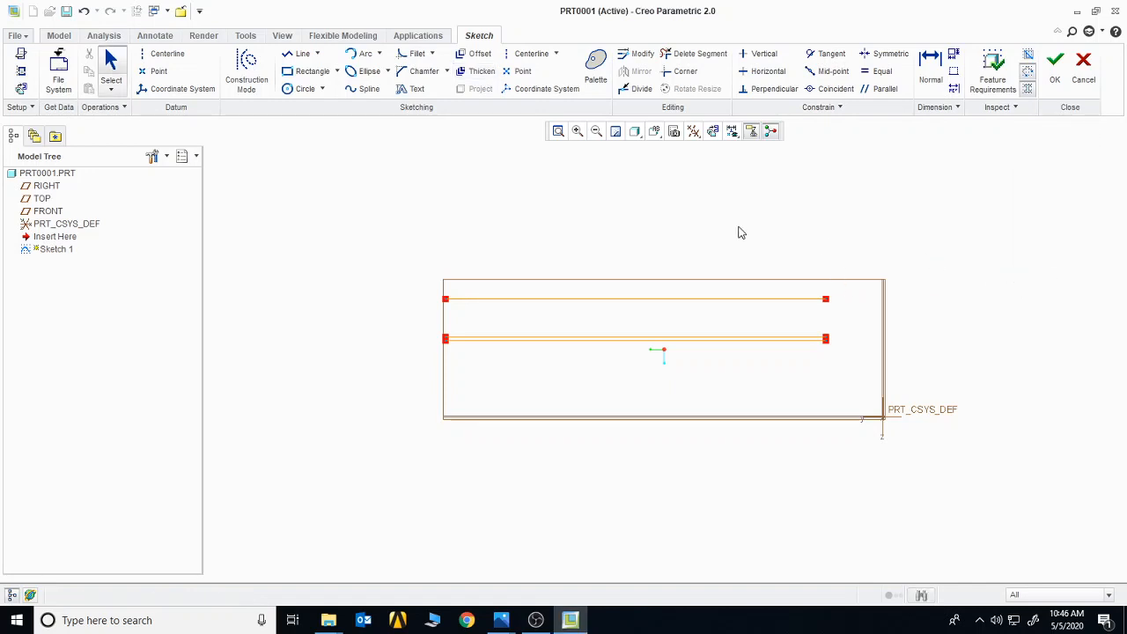
{"action": "left_click", "coordinate": [82, 11]}
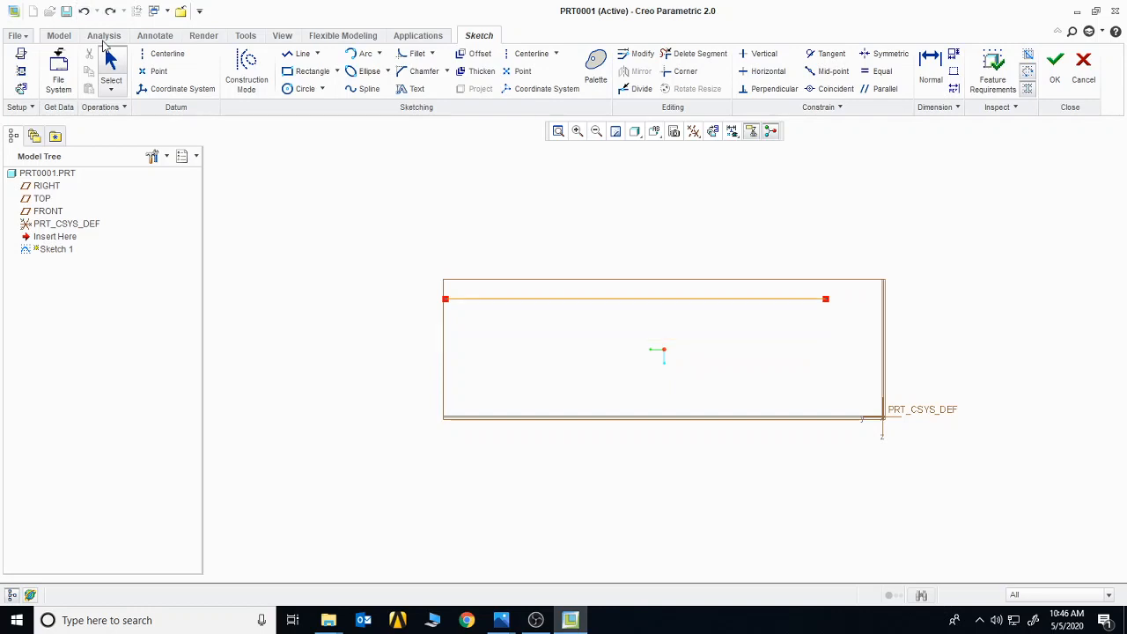
Step: Thicken the horizontal line as a single edge with circular end caps, using thickness 3 and a downward offset of 33
{"action": "left_click", "coordinate": [483, 74]}
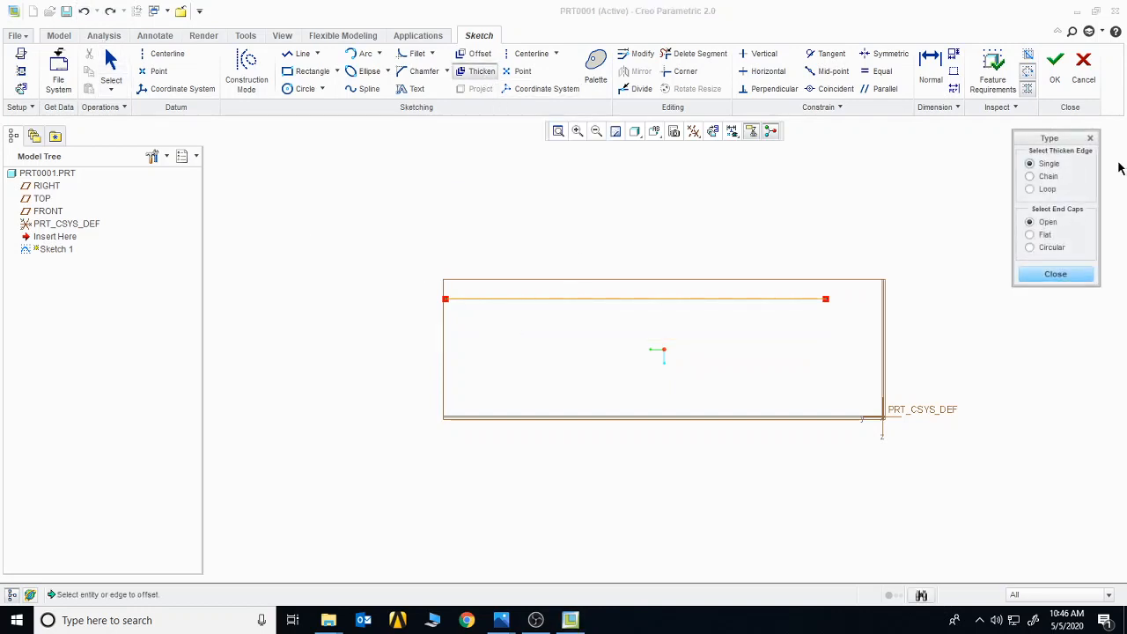
{"action": "left_click", "coordinate": [1031, 250]}
{"action": "left_click", "coordinate": [747, 298]}
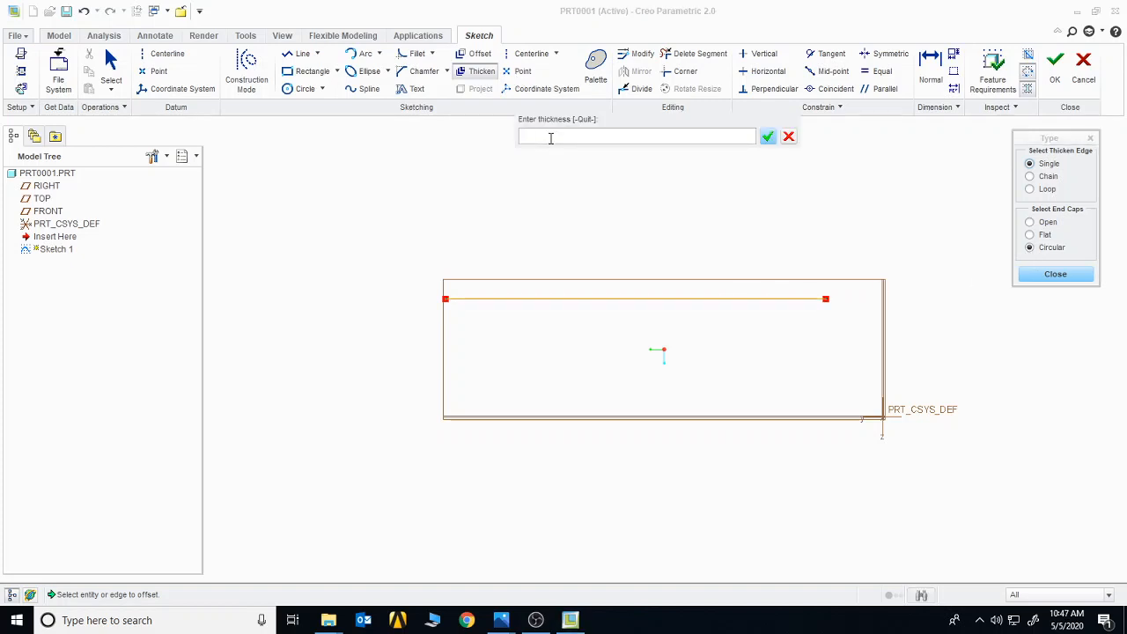
{"action": "type", "text": "33"}
{"action": "key", "text": "Return"}
{"action": "type", "text": "33"}
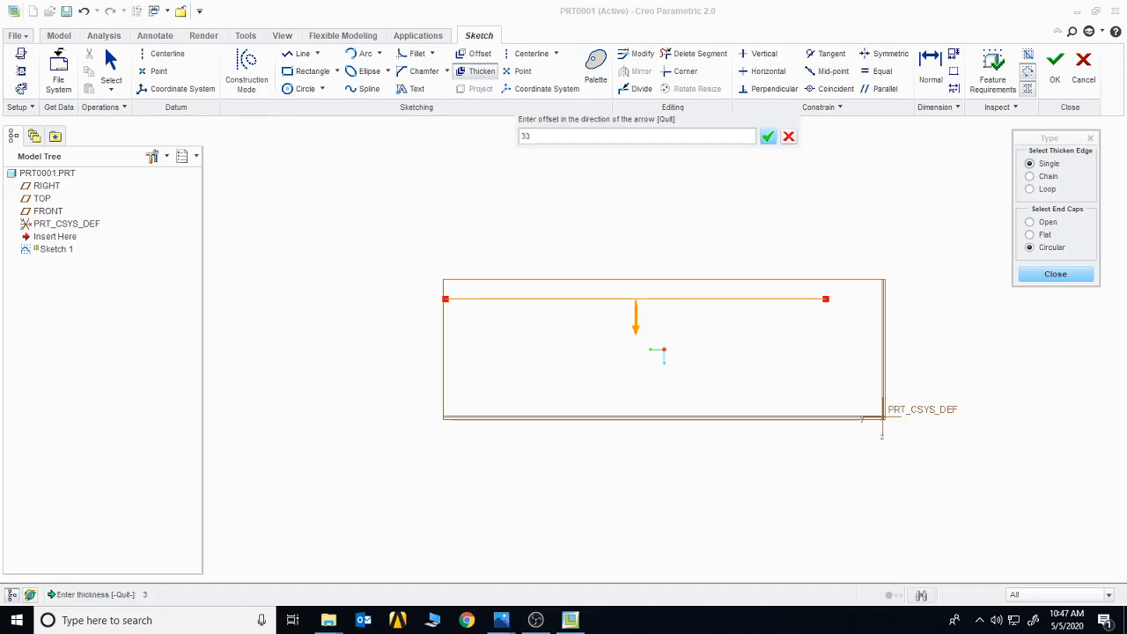
{"action": "key", "text": "Return"}
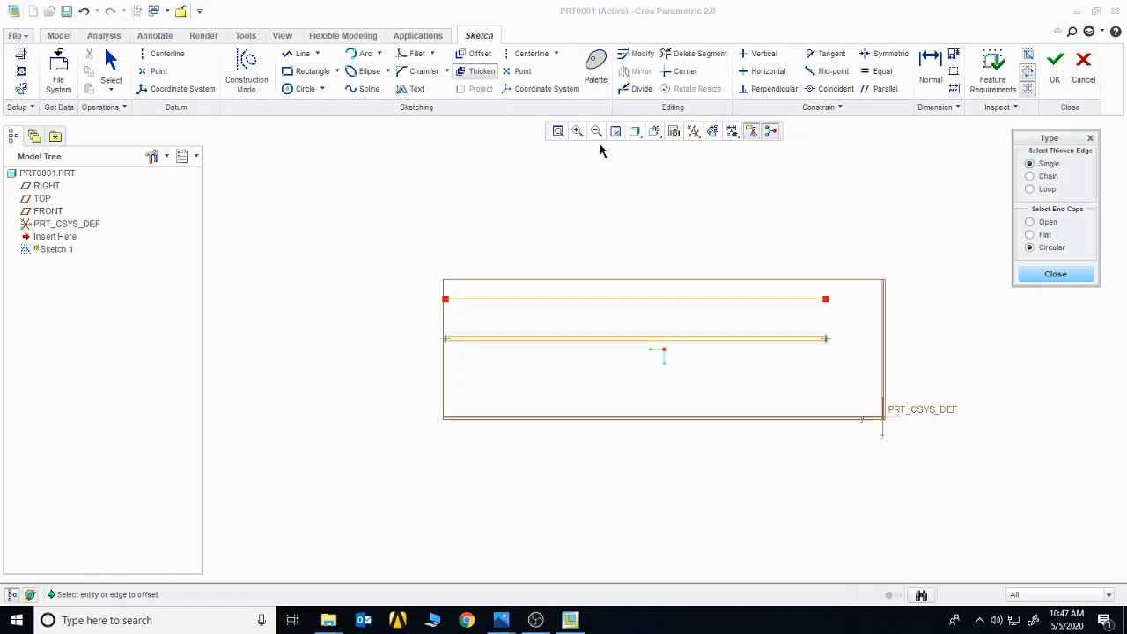
Step: Examine the thickened line's circular end cap, and delete the line together with its thickened copy
{"action": "left_click", "coordinate": [578, 131]}
{"action": "left_click_drag", "start_coordinate": [787, 304], "coordinate": [866, 373]}
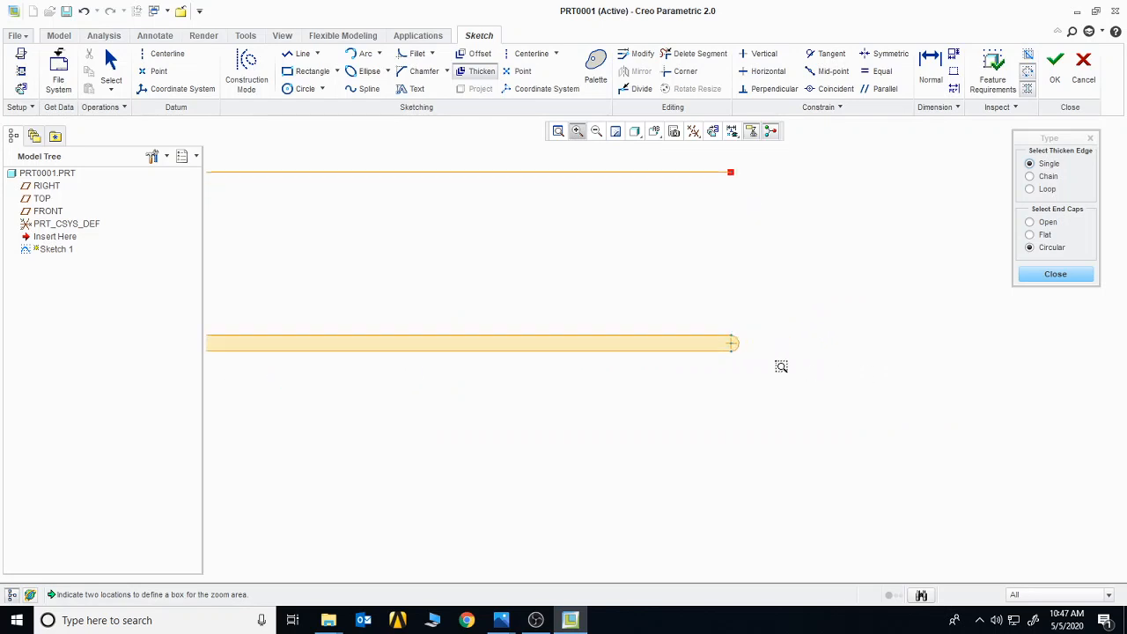
{"action": "mouse_move", "coordinate": [632, 288]}
{"action": "left_mouse_down"}
{"action": "mouse_move", "coordinate": [657, 300]}
{"action": "mouse_move", "coordinate": [737, 418]}
{"action": "left_mouse_up"}
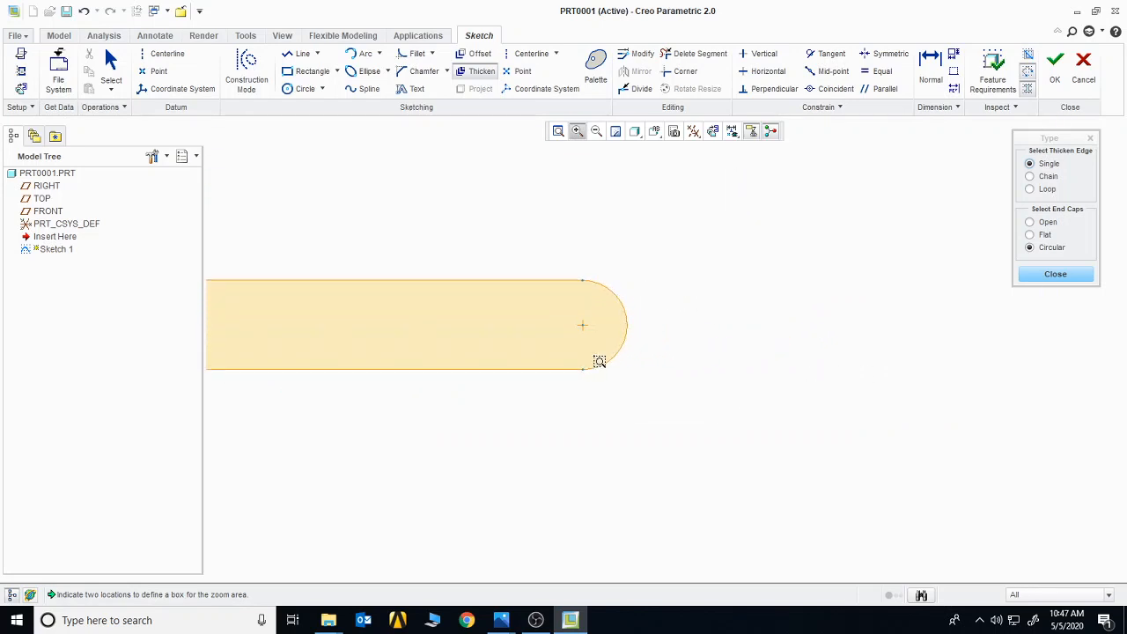
{"action": "left_click", "coordinate": [1053, 277]}
{"action": "left_click", "coordinate": [558, 132]}
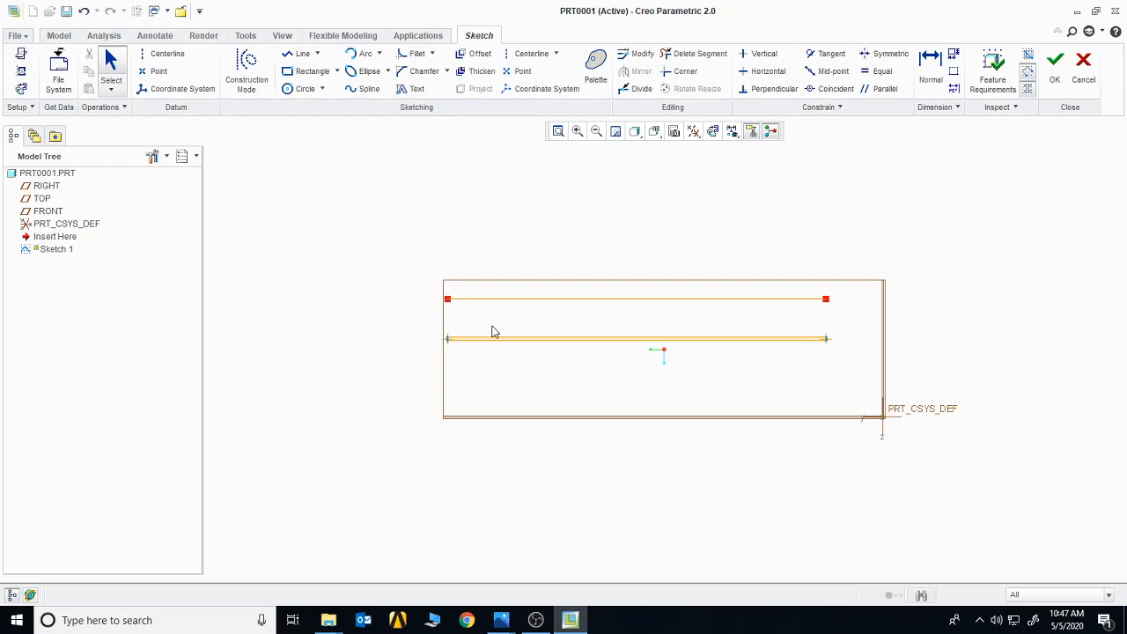
{"action": "mouse_move", "coordinate": [372, 219]}
{"action": "left_mouse_down"}
{"action": "mouse_move", "coordinate": [483, 296]}
{"action": "mouse_move", "coordinate": [856, 453]}
{"action": "mouse_move", "coordinate": [886, 451]}
{"action": "left_mouse_up"}
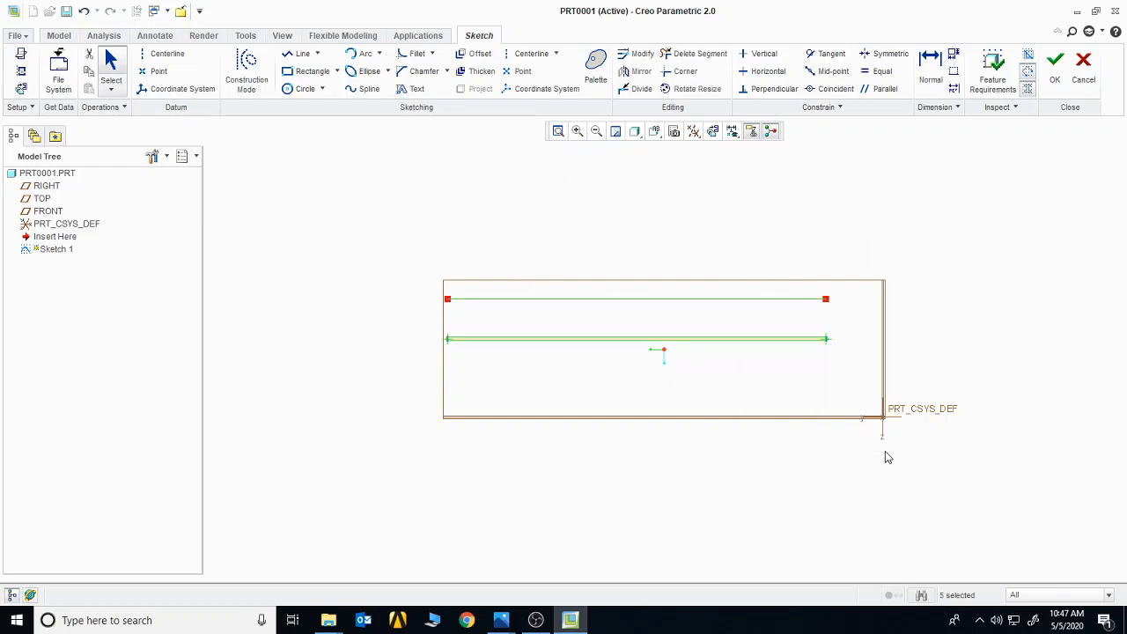
{"action": "key", "text": "Delete"}
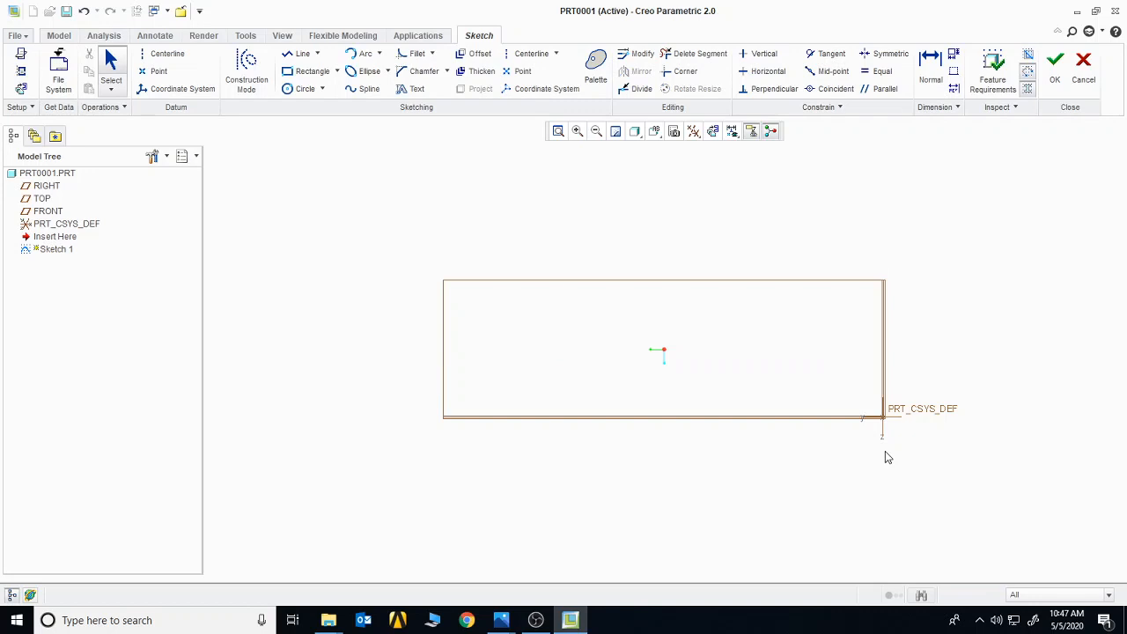
Step: Sketch a rectangle over the datum plane outline, starting in line with its left edge and extending above and below it
{"action": "left_click", "coordinate": [310, 70]}
{"action": "left_click", "coordinate": [443, 190]}
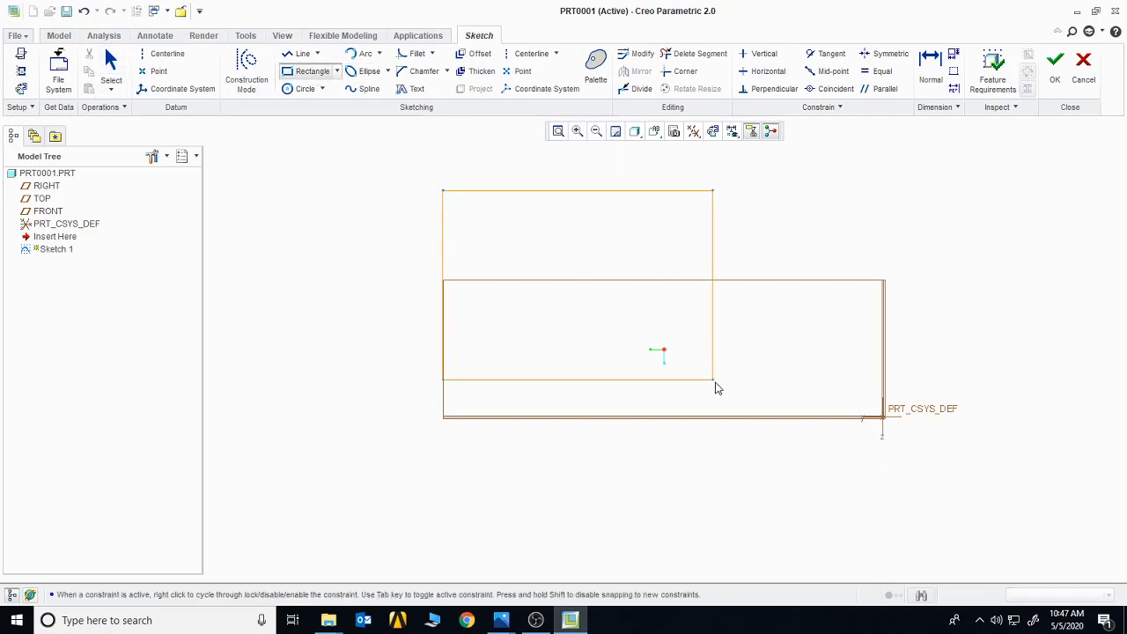
{"action": "left_click", "coordinate": [763, 460]}
{"action": "middle_click", "coordinate": [856, 297]}
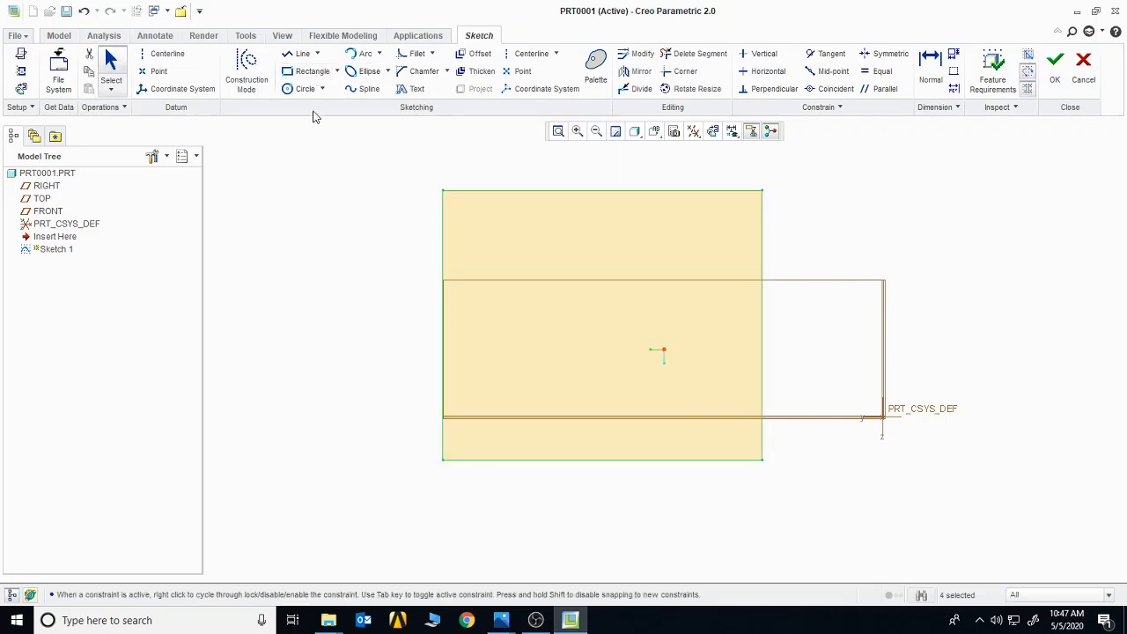
{"action": "left_click", "coordinate": [877, 240]}
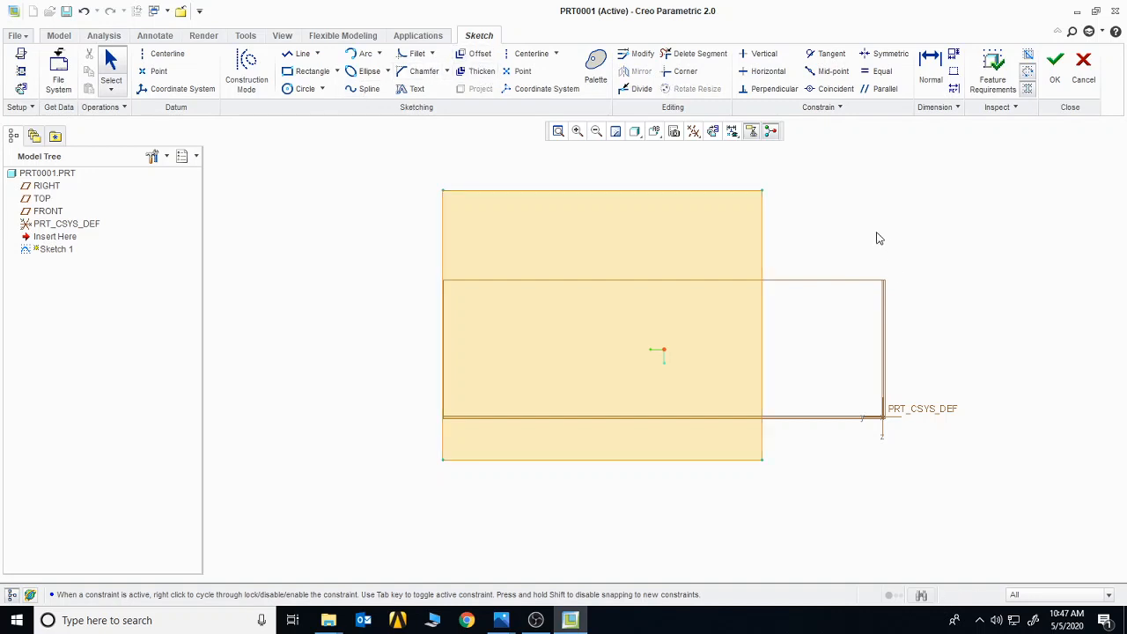
Step: Thicken the whole rectangle as a loop with open end caps and thickness 3, offset outward against the arrow direction
{"action": "left_click", "coordinate": [480, 74]}
{"action": "left_click", "coordinate": [1029, 190]}
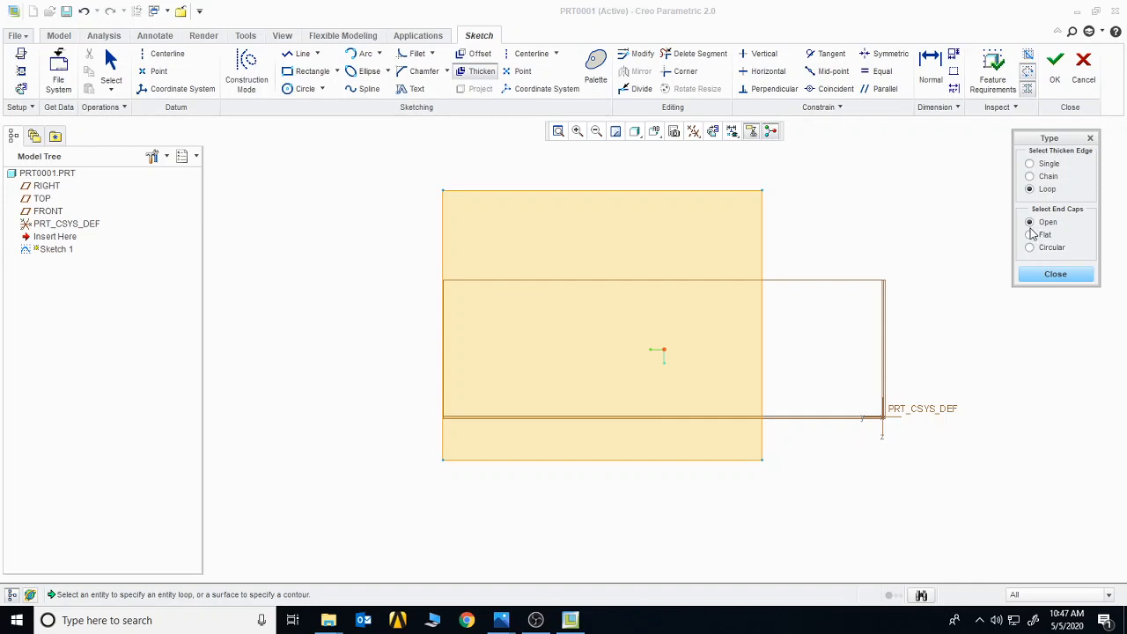
{"action": "left_click", "coordinate": [644, 191]}
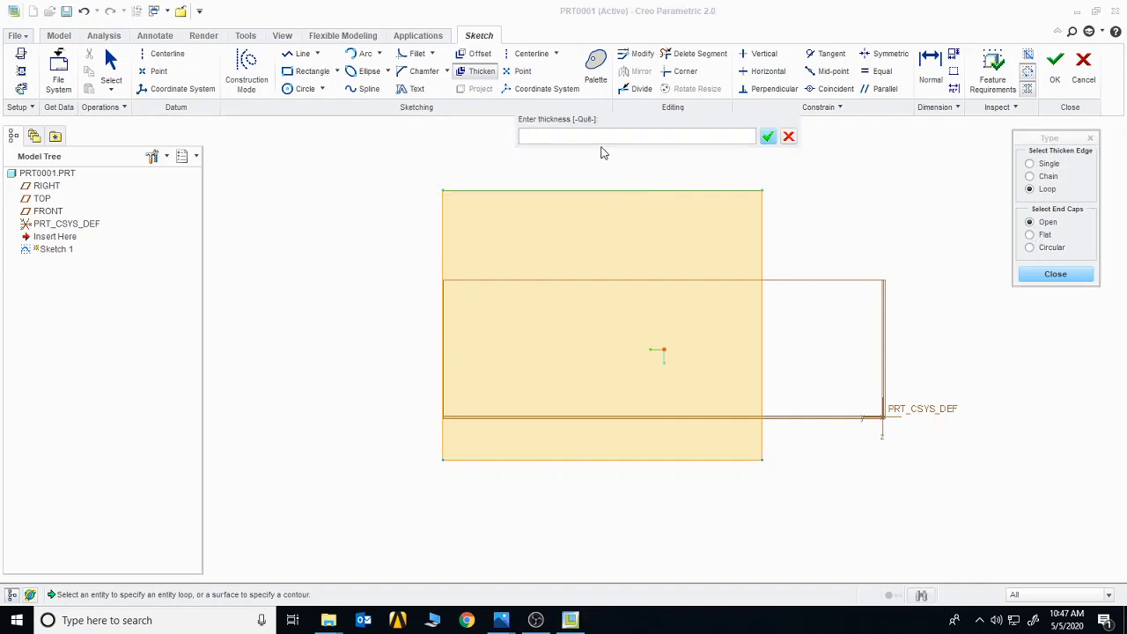
{"action": "type", "text": "33"}
{"action": "key", "text": "Return"}
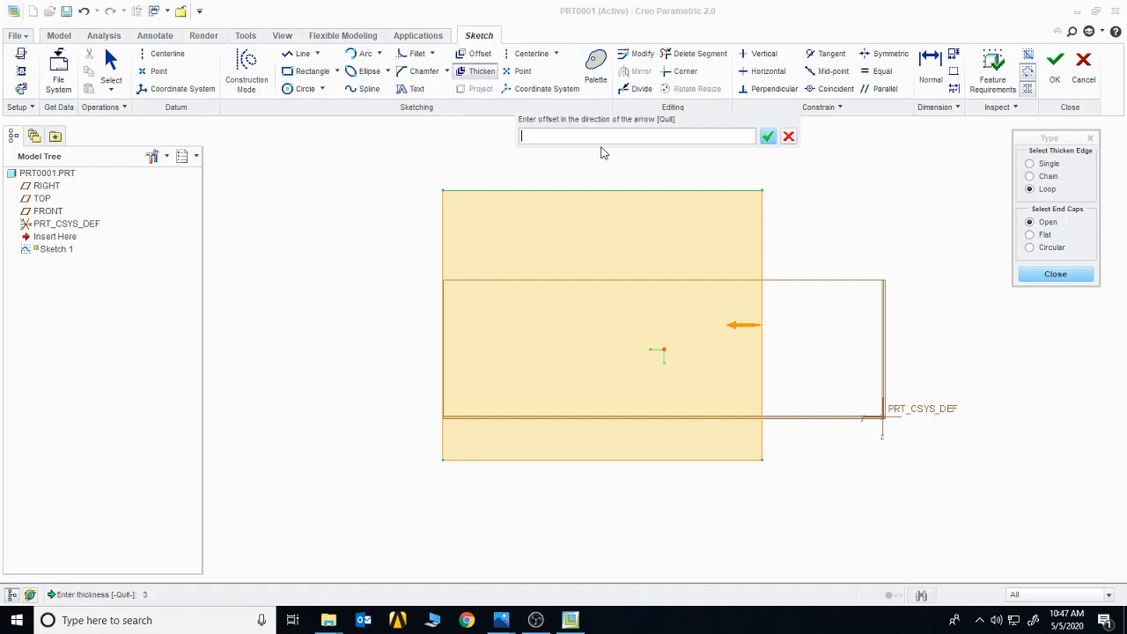
{"action": "type", "text": "33"}
{"action": "key", "text": "BackSpace"}
{"action": "key", "text": "BackSpace"}
{"action": "key", "text": "Return"}
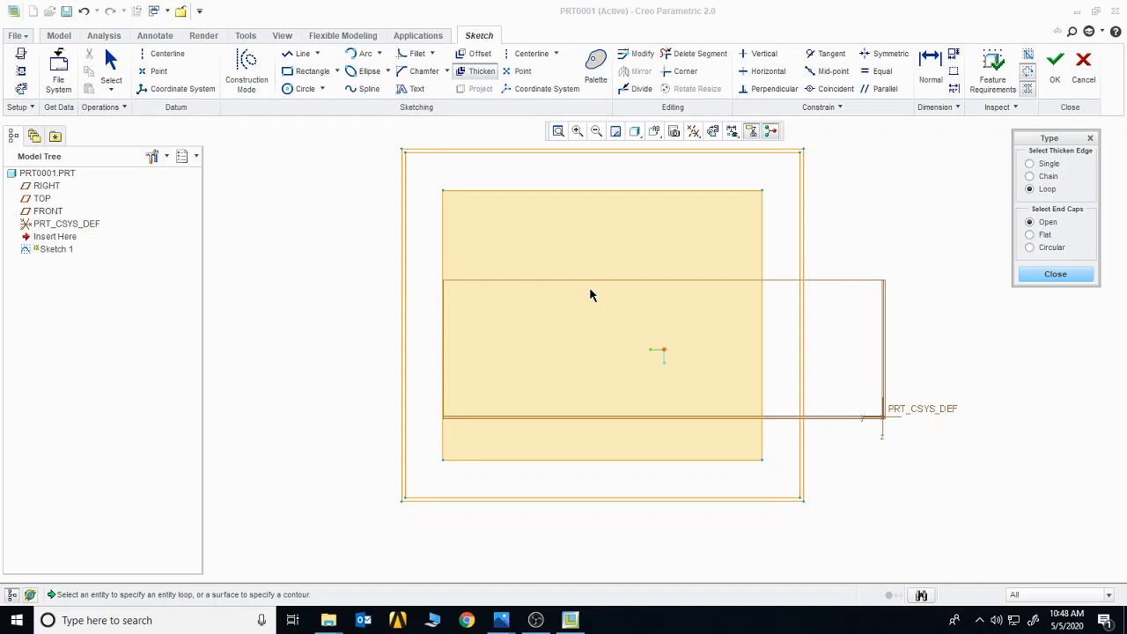
{"action": "left_click", "coordinate": [1054, 275]}
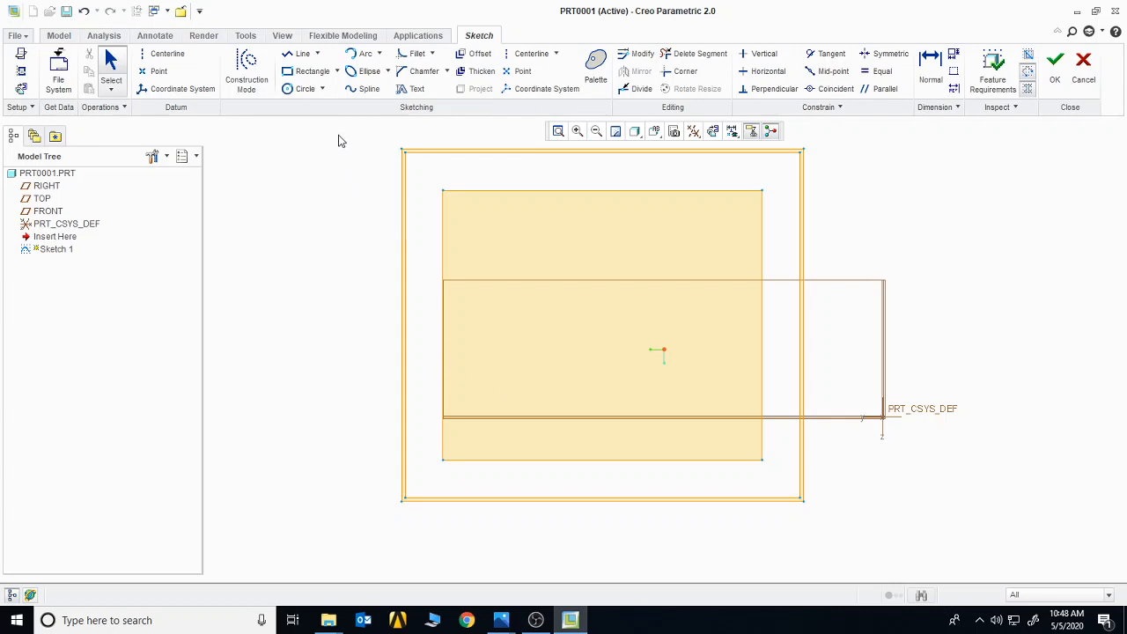
Step: Delete the rectangle together with its thickened outline from the sketch
{"action": "mouse_move", "coordinate": [338, 135]}
{"action": "left_mouse_down"}
{"action": "mouse_move", "coordinate": [684, 370]}
{"action": "mouse_move", "coordinate": [915, 552]}
{"action": "left_mouse_up"}
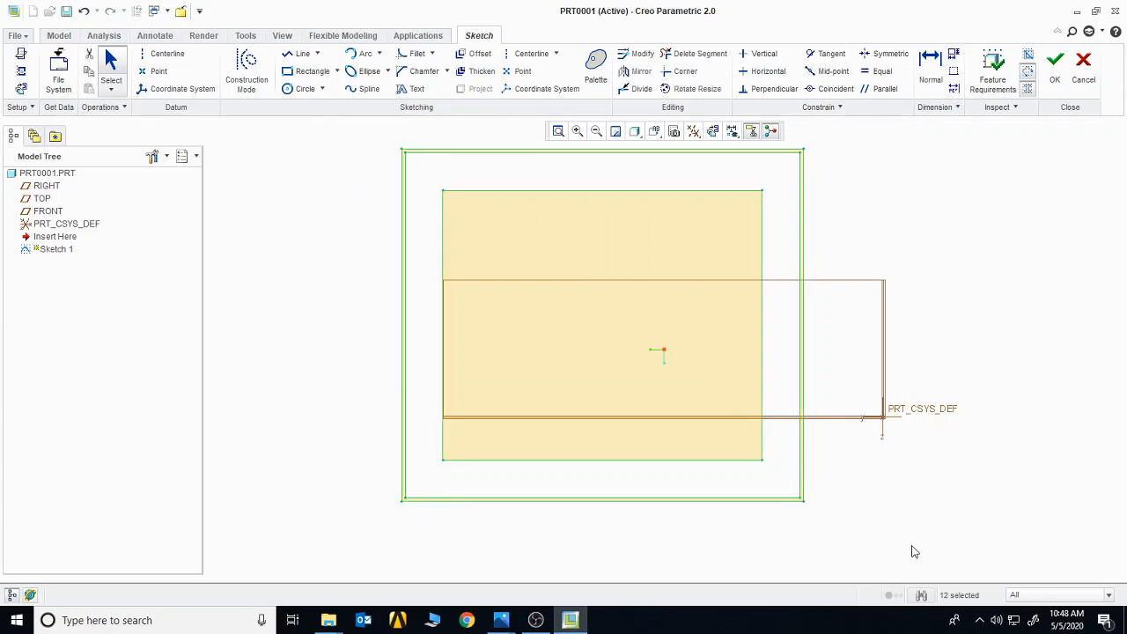
{"action": "key", "text": "Delete"}
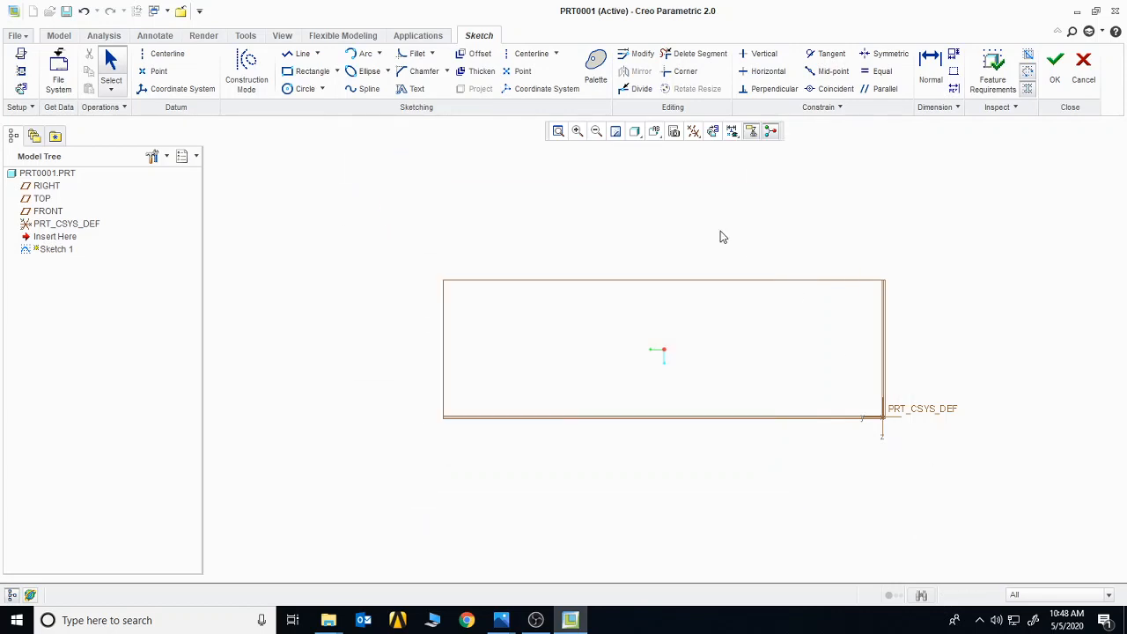
{"action": "left_click", "coordinate": [713, 132]}
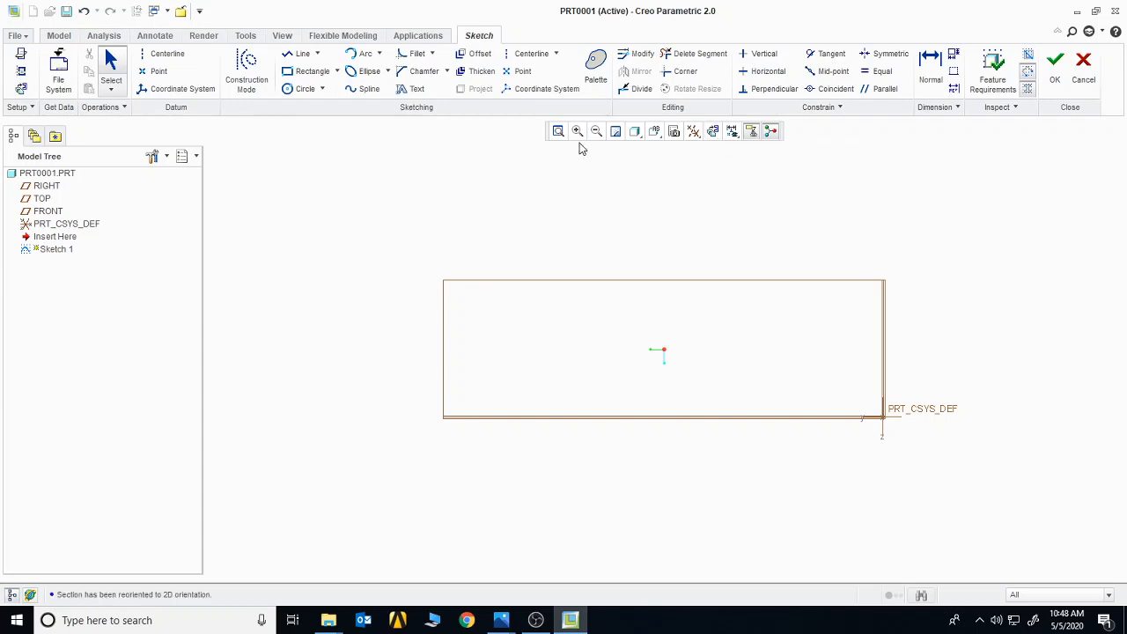
Step: Open the Sketcher Palette and look through its ready-made polygons, shapes and stars
{"action": "left_click", "coordinate": [597, 79]}
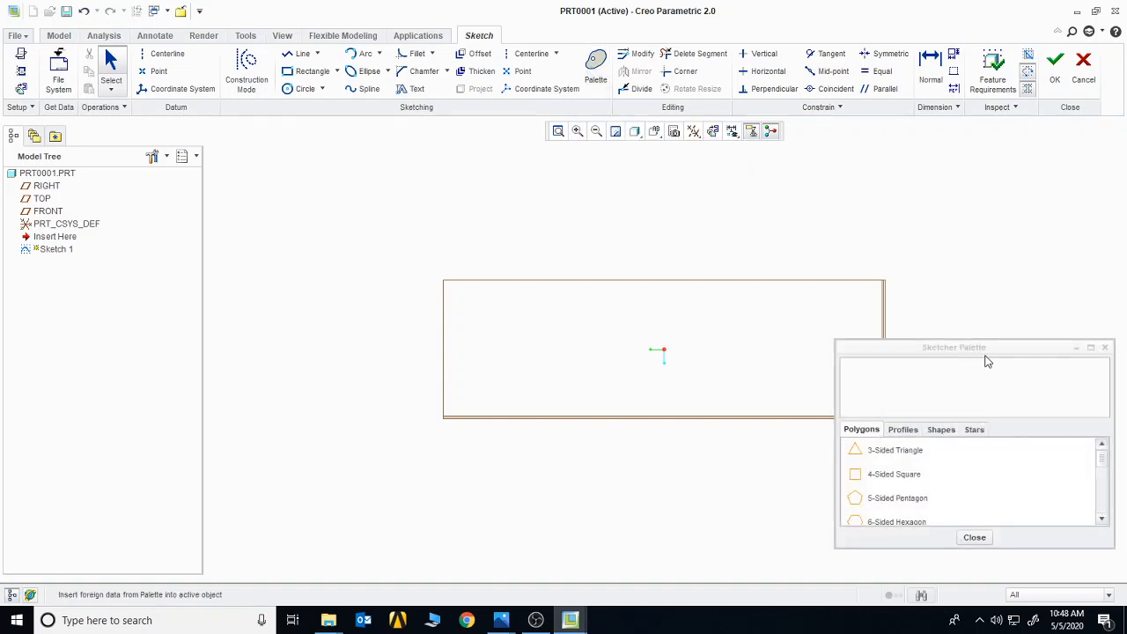
{"action": "left_click_drag", "start_coordinate": [992, 348], "coordinate": [993, 330]}
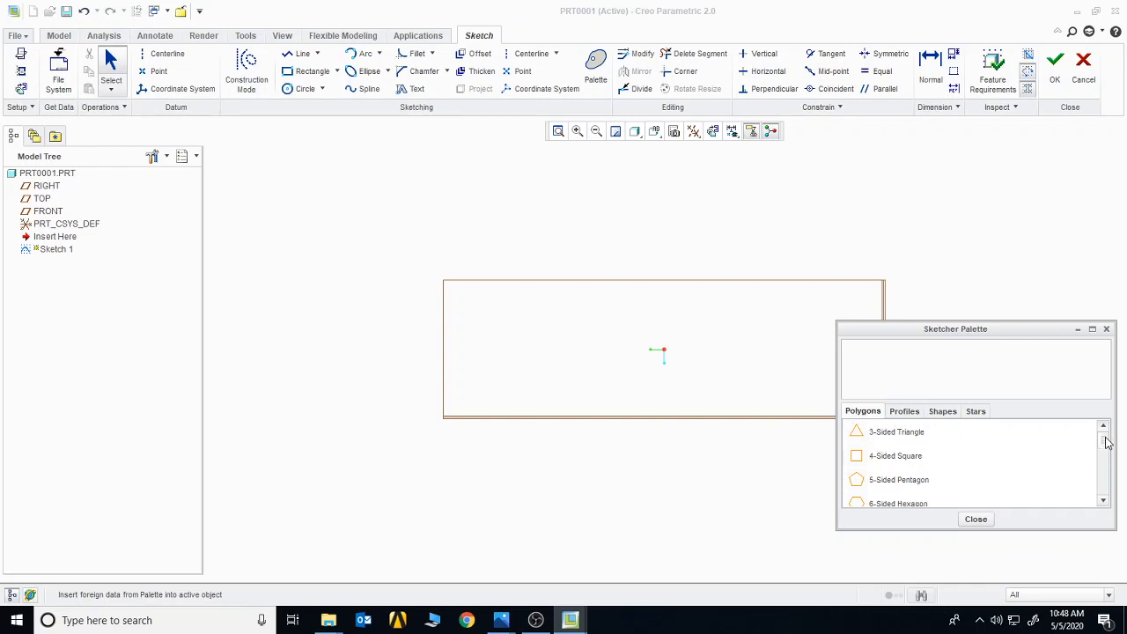
{"action": "mouse_move", "coordinate": [1105, 440]}
{"action": "left_mouse_down"}
{"action": "mouse_move", "coordinate": [1110, 506]}
{"action": "mouse_move", "coordinate": [1105, 442]}
{"action": "left_mouse_up"}
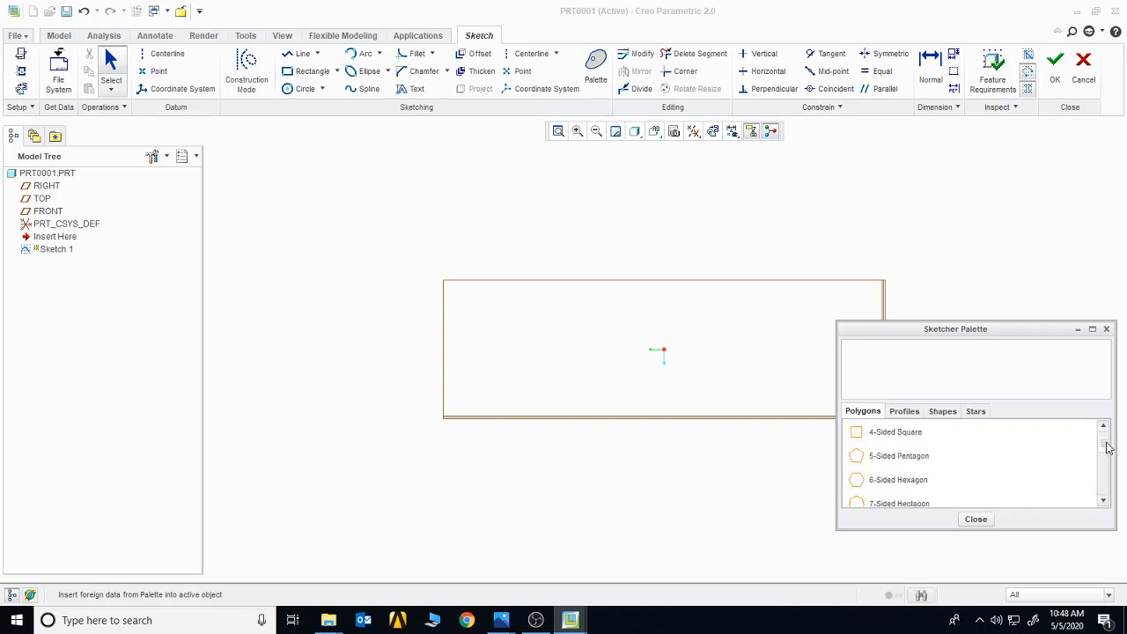
{"action": "left_click", "coordinate": [911, 418]}
{"action": "left_click", "coordinate": [944, 413]}
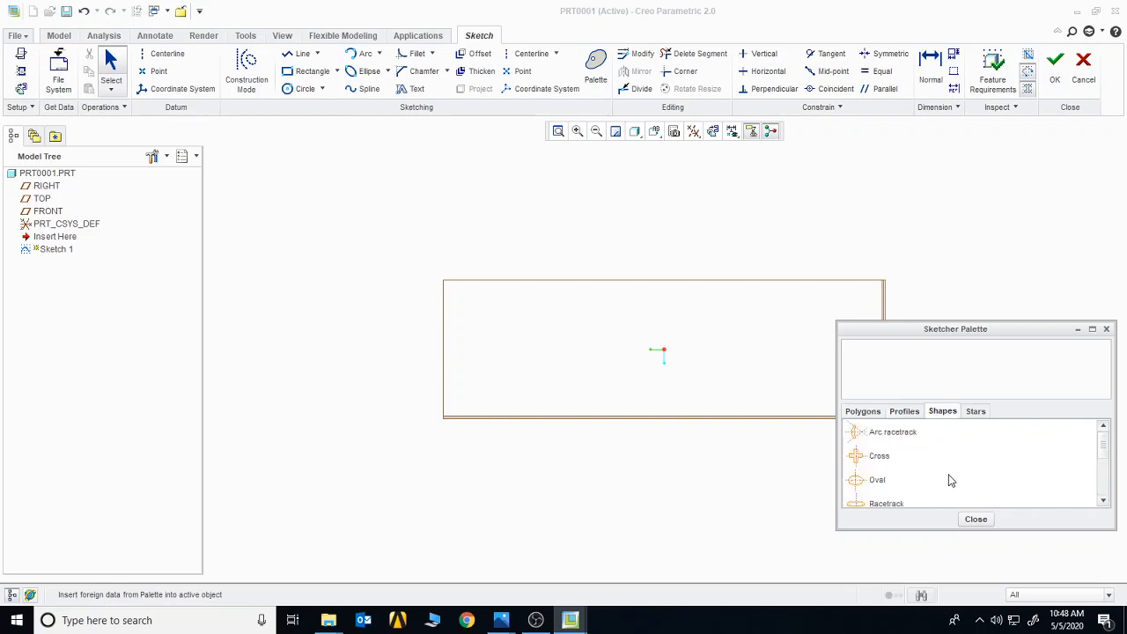
{"action": "left_click", "coordinate": [978, 414]}
{"action": "left_click", "coordinate": [867, 415]}
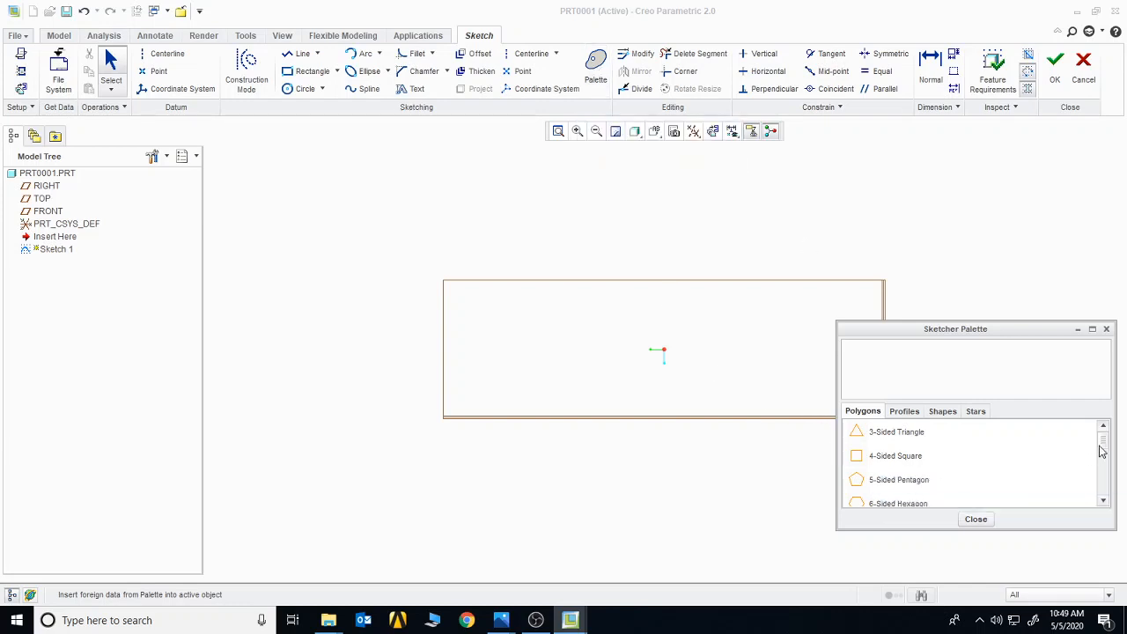
{"action": "left_click_drag", "start_coordinate": [1108, 450], "coordinate": [1107, 458]}
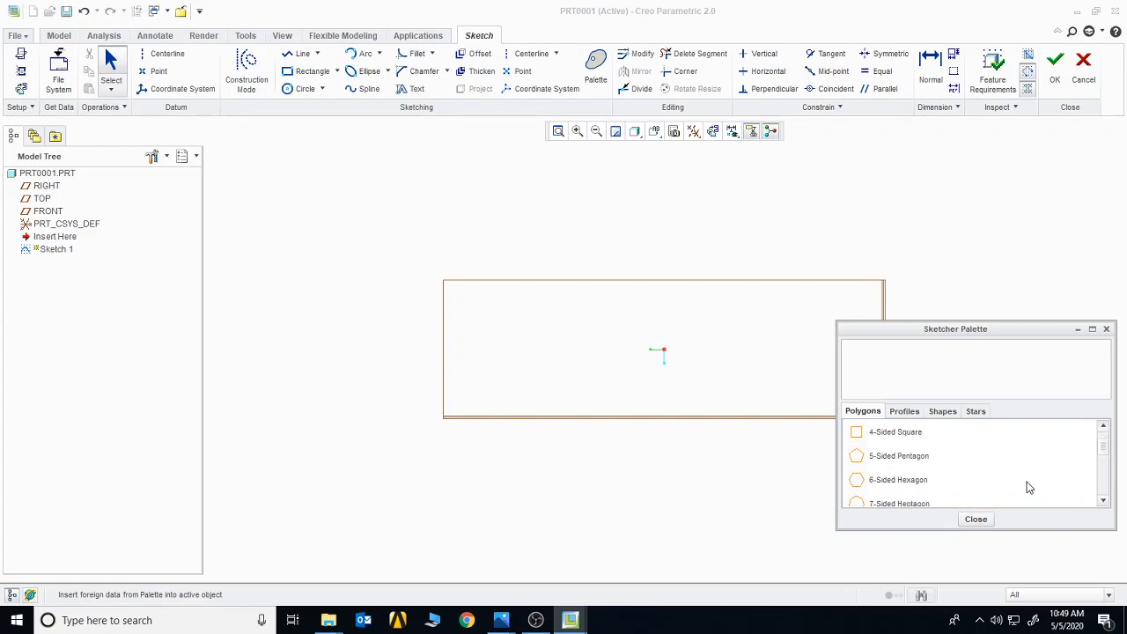
Step: Insert a 5-sided pentagon across the datum plane outline's upper edge, and show the sketch dimensions and constraints
{"action": "mouse_move", "coordinate": [890, 455]}
{"action": "left_mouse_down"}
{"action": "mouse_move", "coordinate": [807, 429]}
{"action": "mouse_move", "coordinate": [618, 283]}
{"action": "mouse_move", "coordinate": [609, 298]}
{"action": "left_mouse_up"}
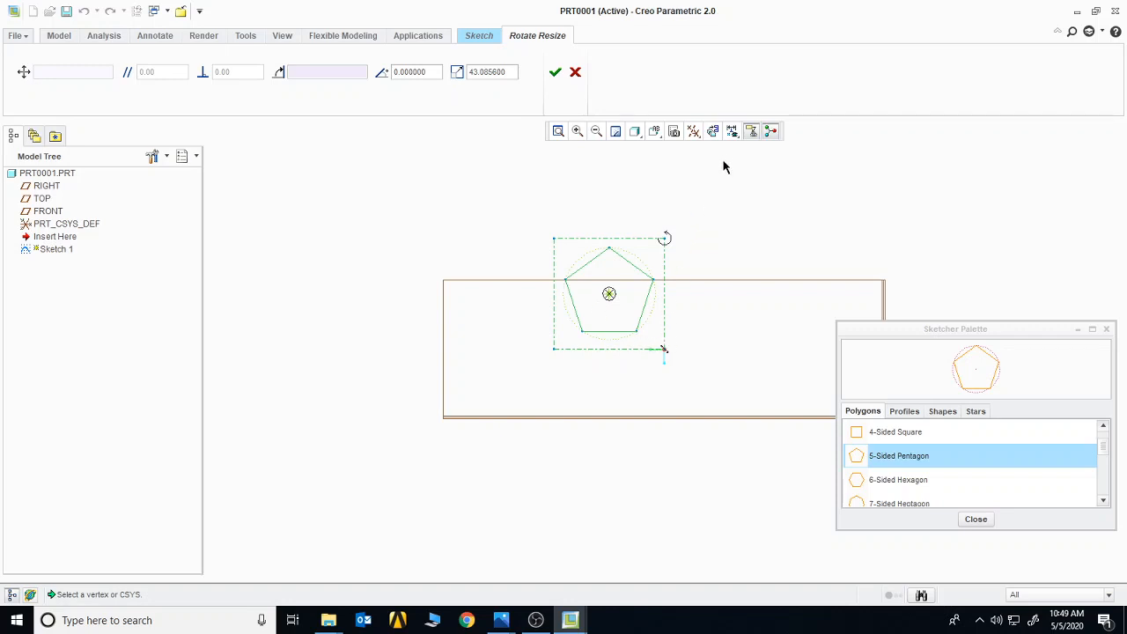
{"action": "left_click", "coordinate": [732, 131]}
{"action": "left_click", "coordinate": [758, 173]}
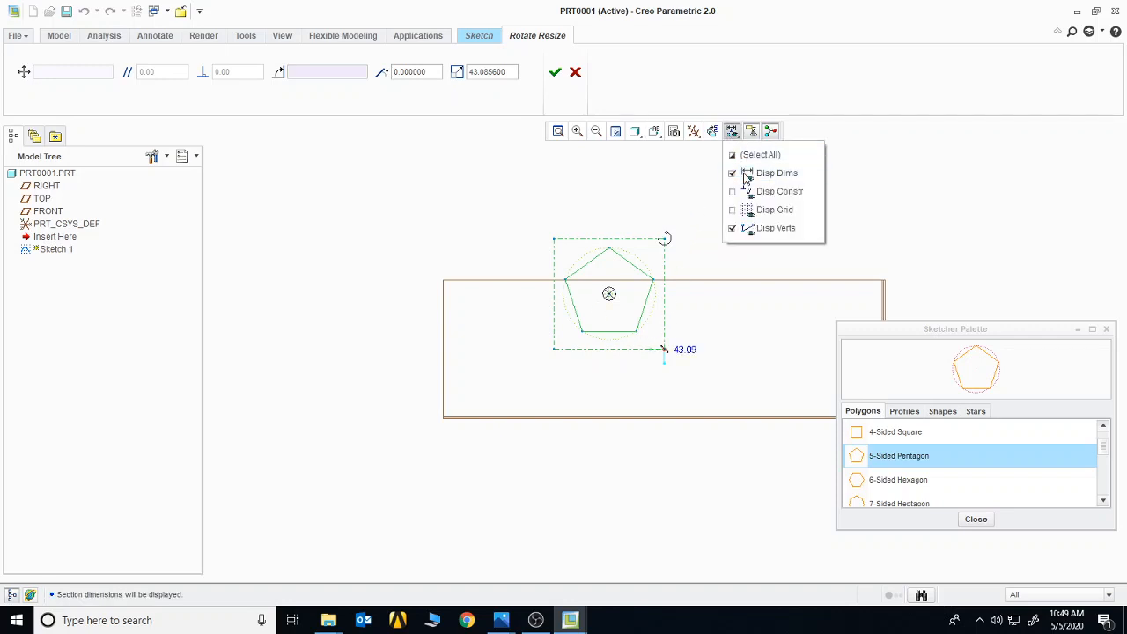
{"action": "left_click", "coordinate": [748, 191]}
Step: Set the inserted pentagon's scale to 77
{"action": "double_click", "coordinate": [685, 351]}
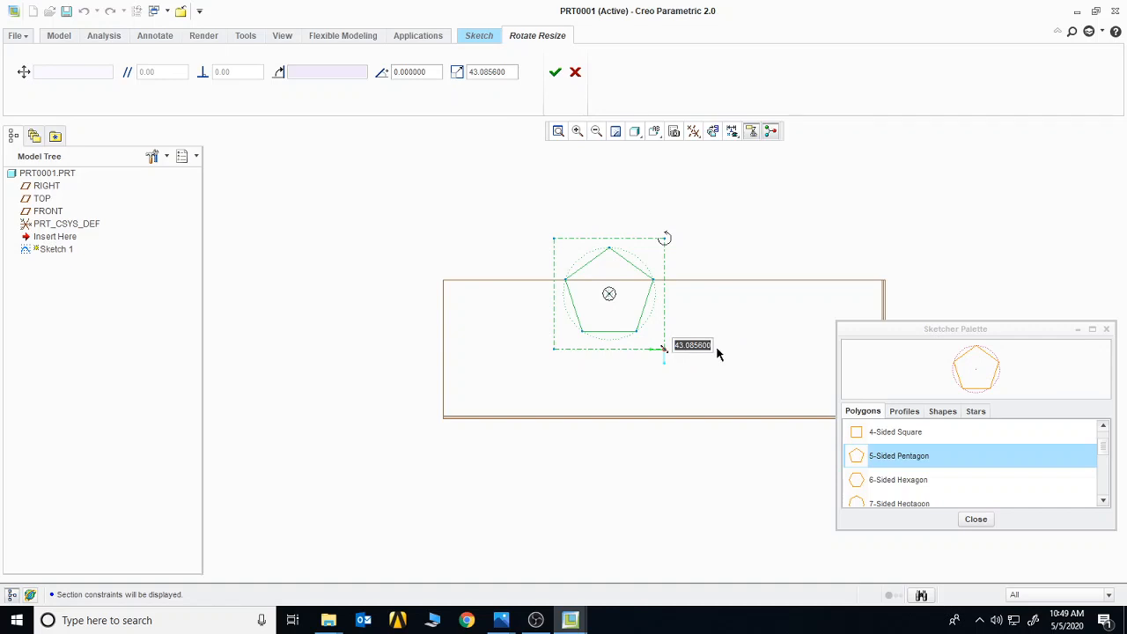
{"action": "type", "text": "77"}
{"action": "key", "text": "Return"}
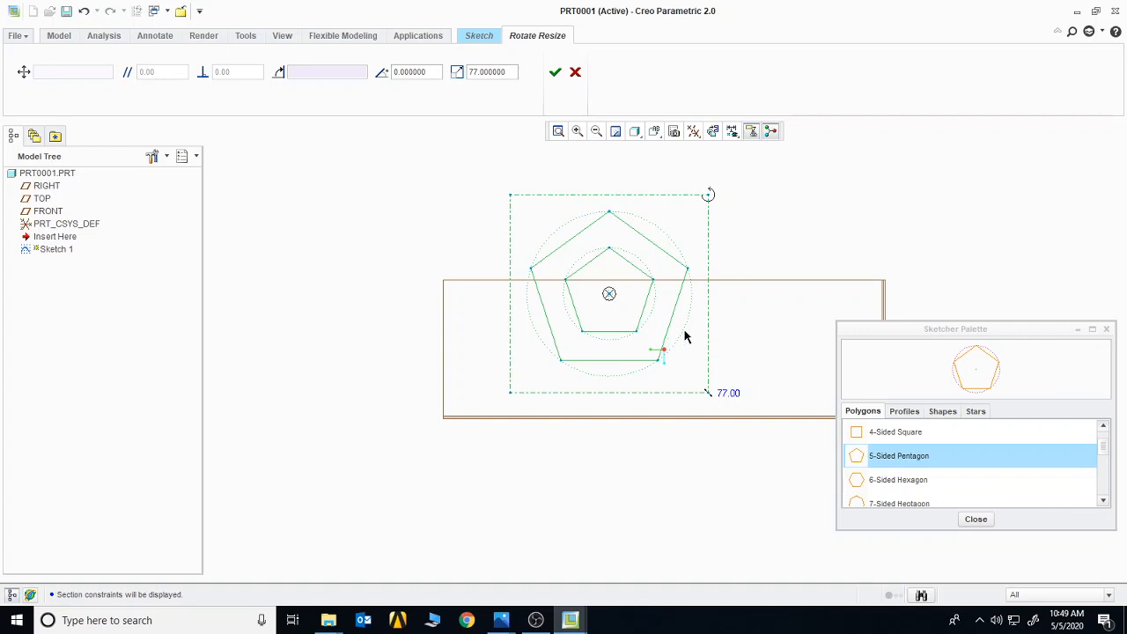
Step: Enlarge the pentagon freehand to a scale of about 93, and set the scale to 88
{"action": "left_click_drag", "start_coordinate": [709, 393], "coordinate": [726, 414]}
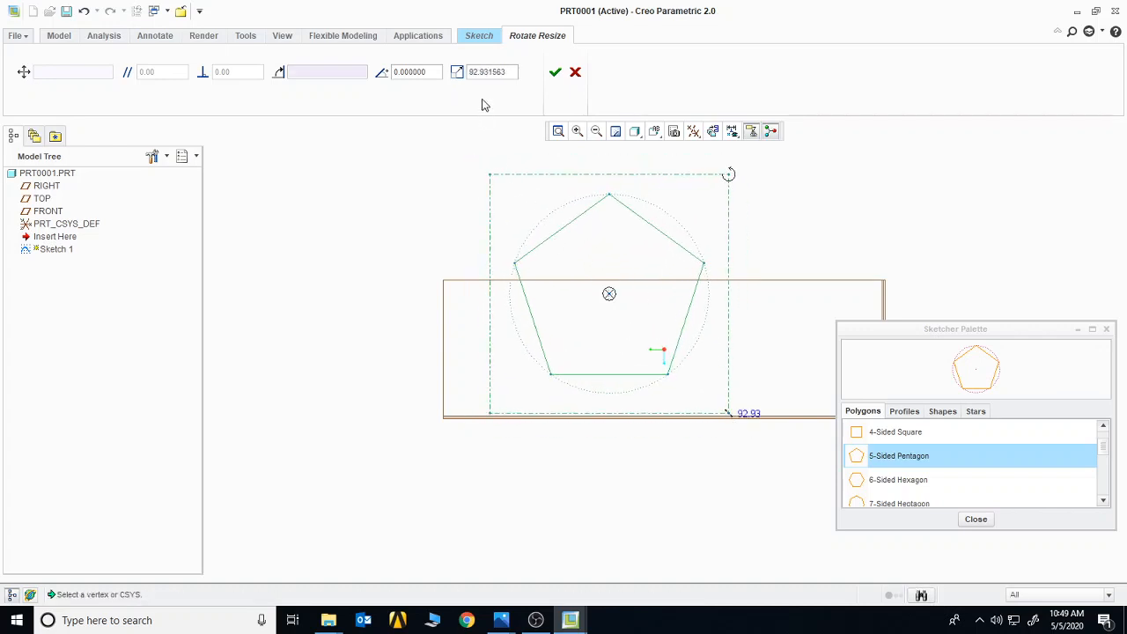
{"action": "left_click_drag", "start_coordinate": [509, 72], "coordinate": [465, 69]}
{"action": "type", "text": "88"}
{"action": "key", "text": "Return"}
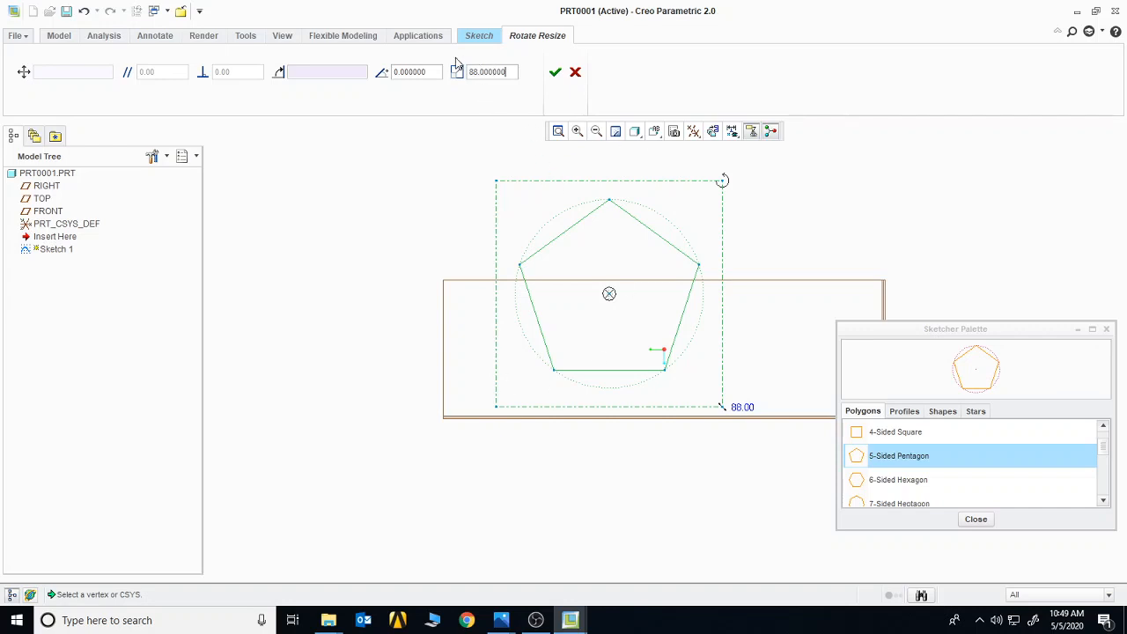
Step: Rotate the pentagon freehand about 7 degrees clockwise, and set its rotation angle to 22
{"action": "mouse_move", "coordinate": [722, 182]}
{"action": "left_mouse_down"}
{"action": "mouse_move", "coordinate": [699, 161]}
{"action": "mouse_move", "coordinate": [736, 196]}
{"action": "left_mouse_up"}
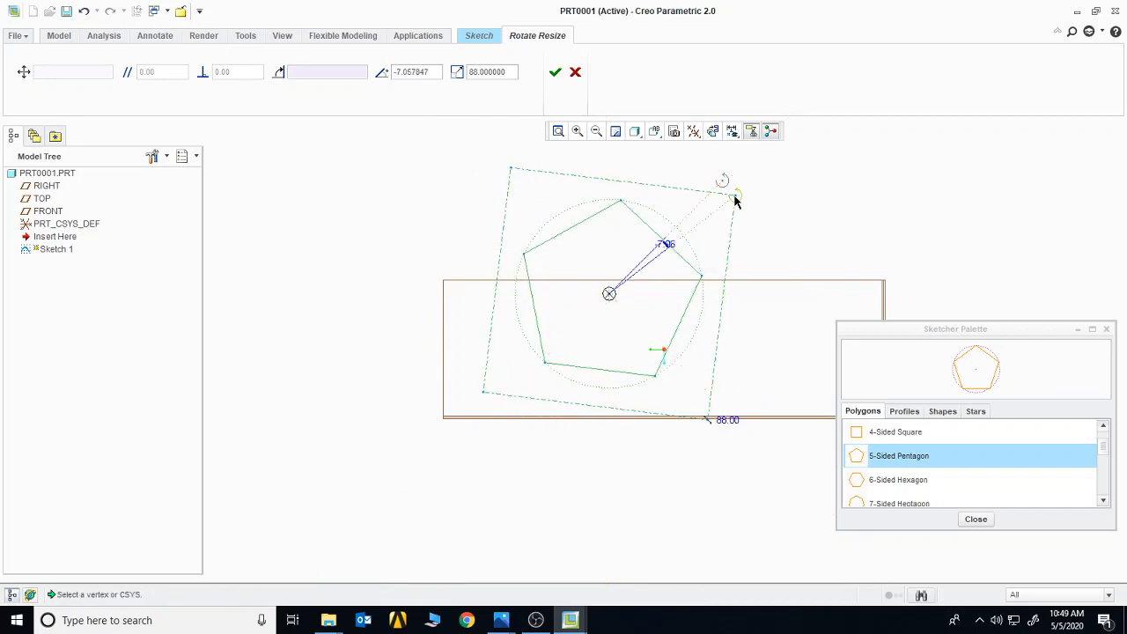
{"action": "left_click", "coordinate": [436, 71]}
{"action": "type", "text": "22"}
{"action": "key", "text": "Return"}
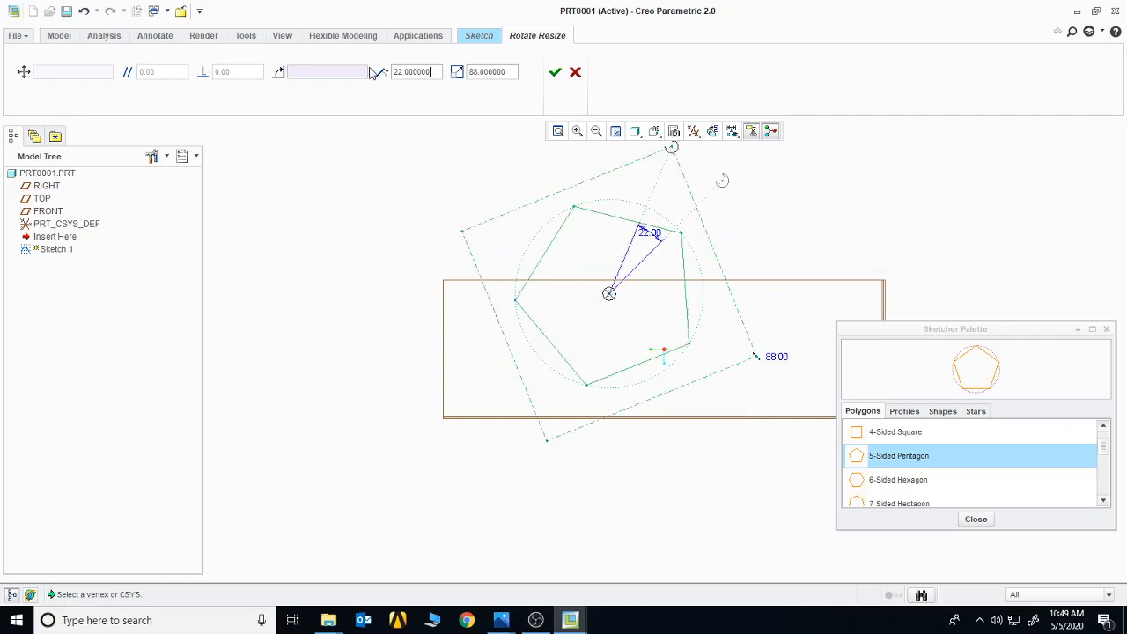
Step: Set the pentagon's rotation angle to 33, accept the placement and close the Sketcher Palette
{"action": "double_click", "coordinate": [652, 235]}
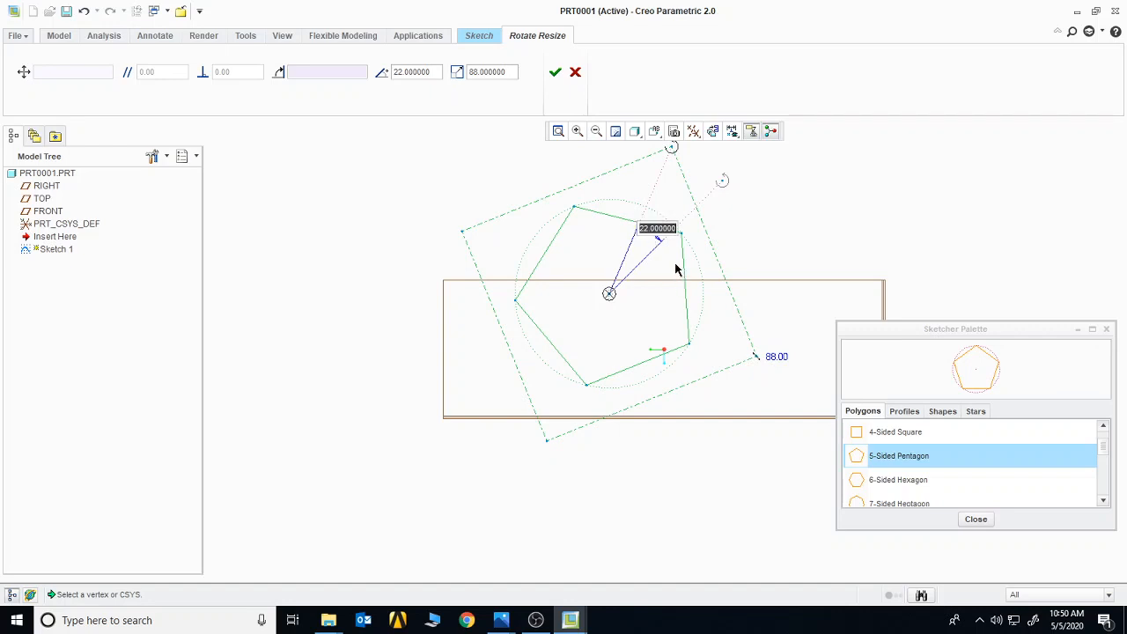
{"action": "type", "text": "33"}
{"action": "key", "text": "Return"}
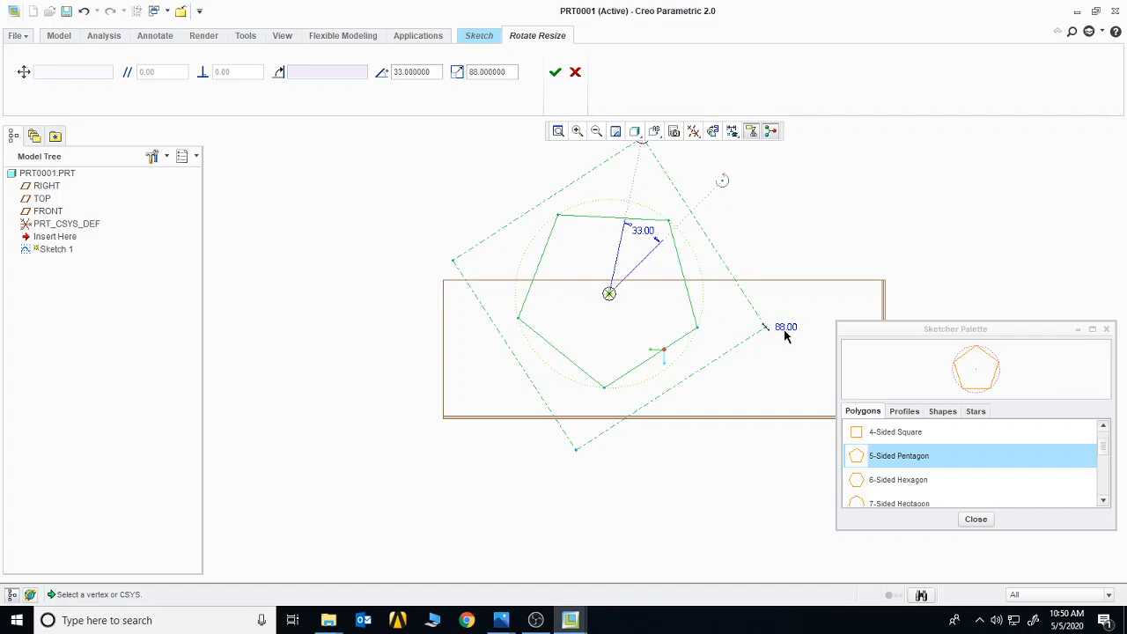
{"action": "left_click", "coordinate": [554, 71]}
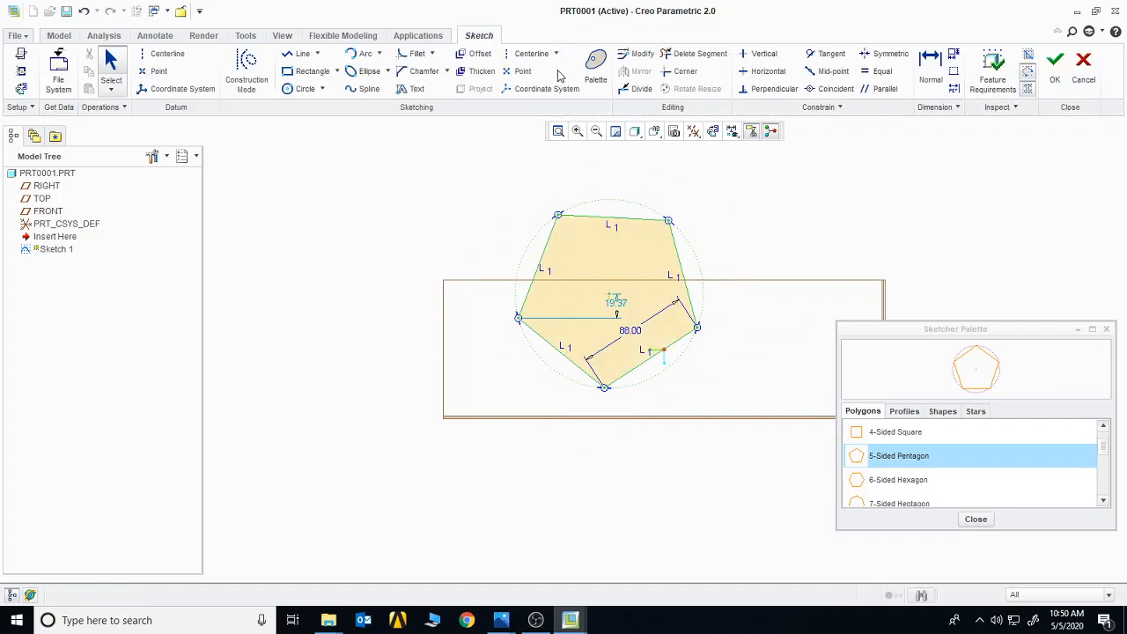
{"action": "left_click", "coordinate": [975, 520]}
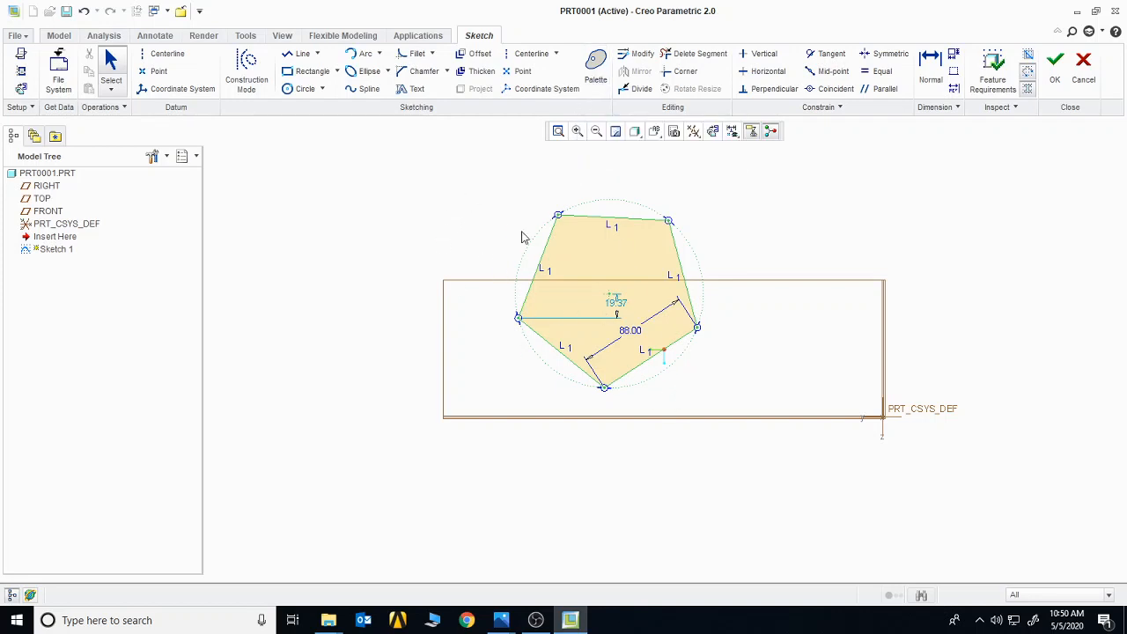
Step: Delete the pentagon and insert a 5-tip star from the Sketcher Palette across the datum plane outline's upper edge
{"action": "mouse_move", "coordinate": [463, 171]}
{"action": "left_mouse_down"}
{"action": "mouse_move", "coordinate": [723, 350]}
{"action": "mouse_move", "coordinate": [772, 426]}
{"action": "left_mouse_up"}
{"action": "key", "text": "Delete"}
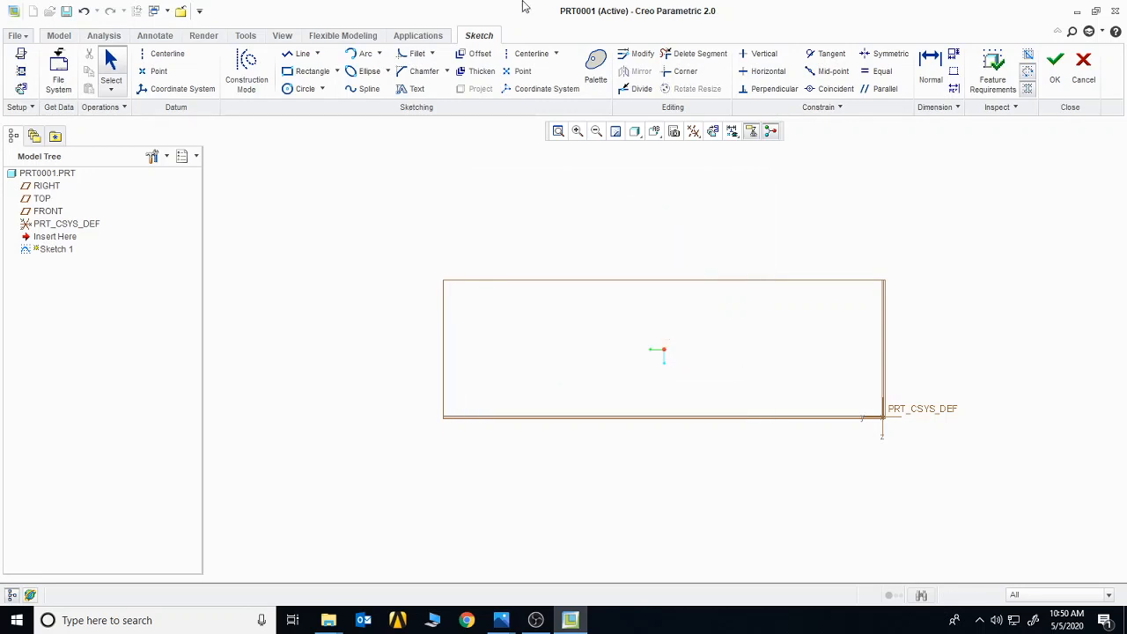
{"action": "left_click", "coordinate": [606, 78]}
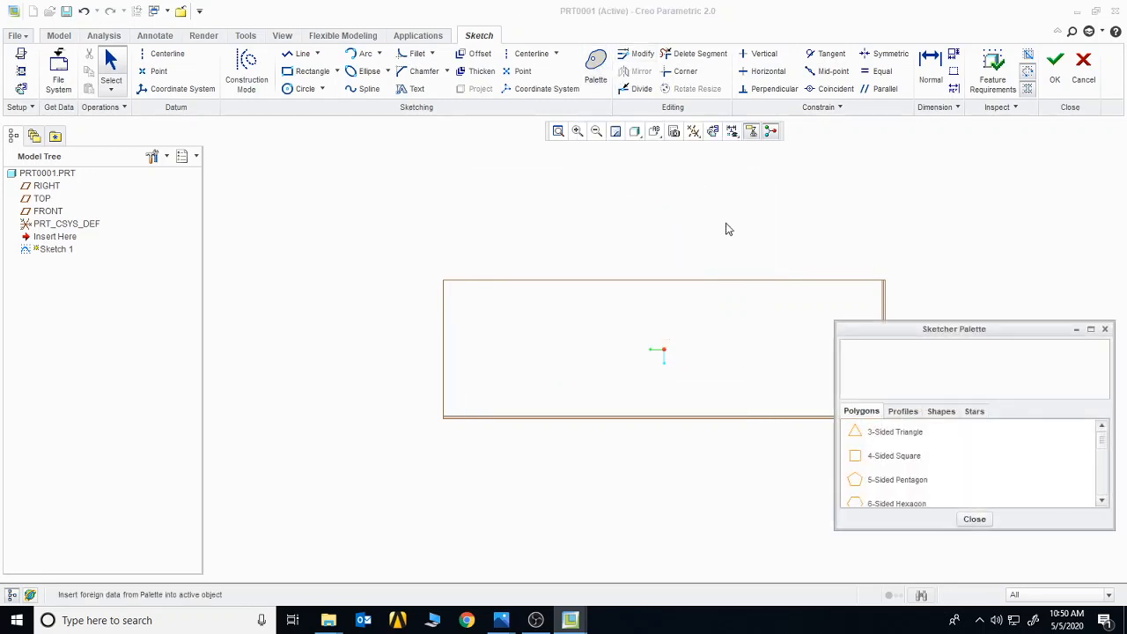
{"action": "left_click", "coordinate": [976, 414]}
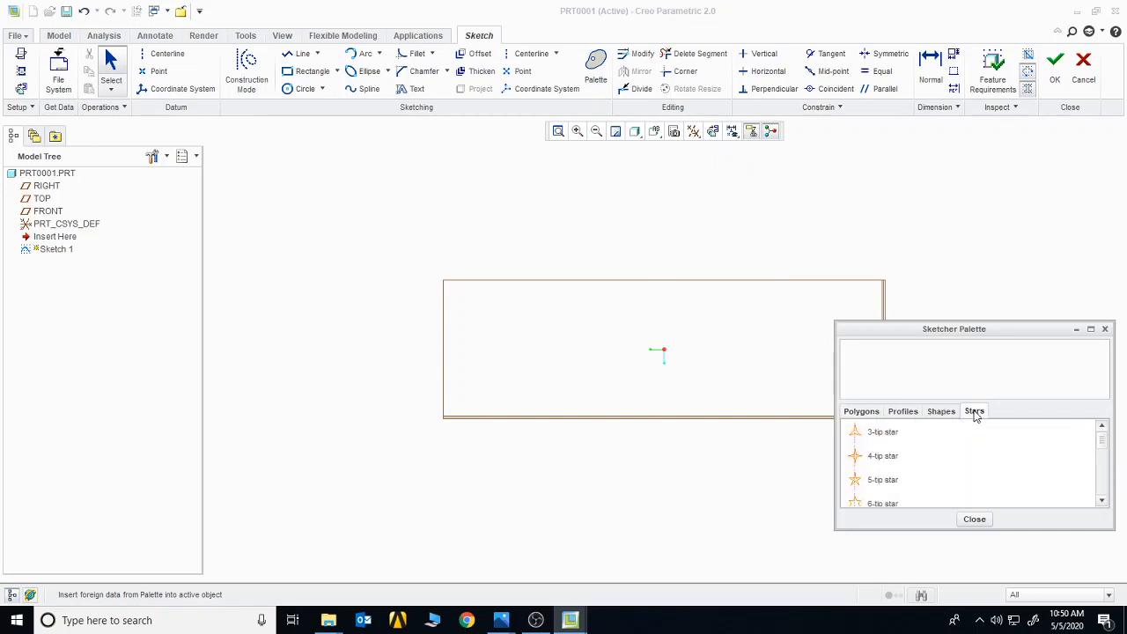
{"action": "left_click", "coordinate": [884, 480]}
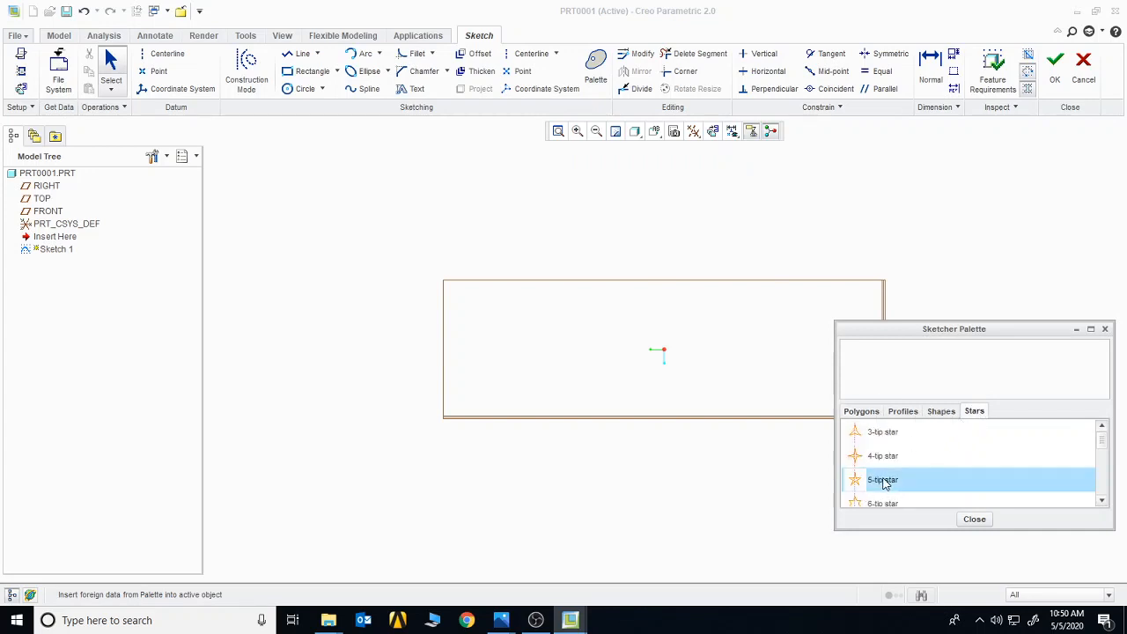
{"action": "mouse_move", "coordinate": [858, 478]}
{"action": "left_mouse_down"}
{"action": "mouse_move", "coordinate": [745, 402]}
{"action": "mouse_move", "coordinate": [616, 274]}
{"action": "left_mouse_up"}
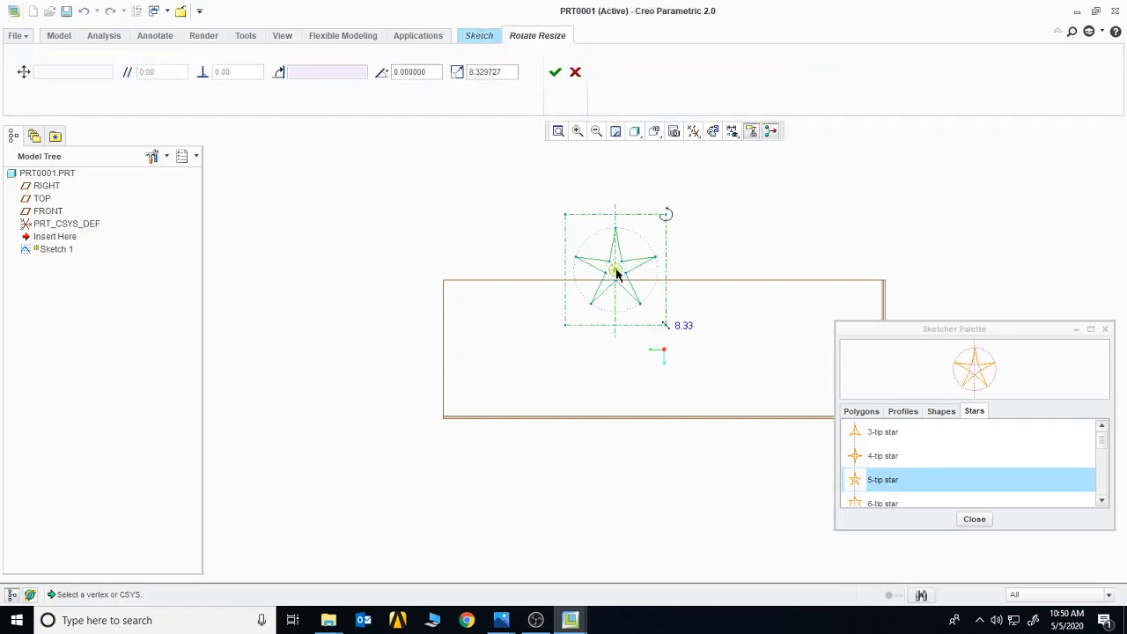
Step: Enlarge the star to a scale of about 13.8, close the Sketcher Palette and accept the placement
{"action": "left_click_drag", "start_coordinate": [665, 327], "coordinate": [698, 361]}
{"action": "mouse_move", "coordinate": [699, 180]}
{"action": "left_mouse_down"}
{"action": "mouse_move", "coordinate": [720, 211]}
{"action": "mouse_move", "coordinate": [705, 197]}
{"action": "left_mouse_up"}
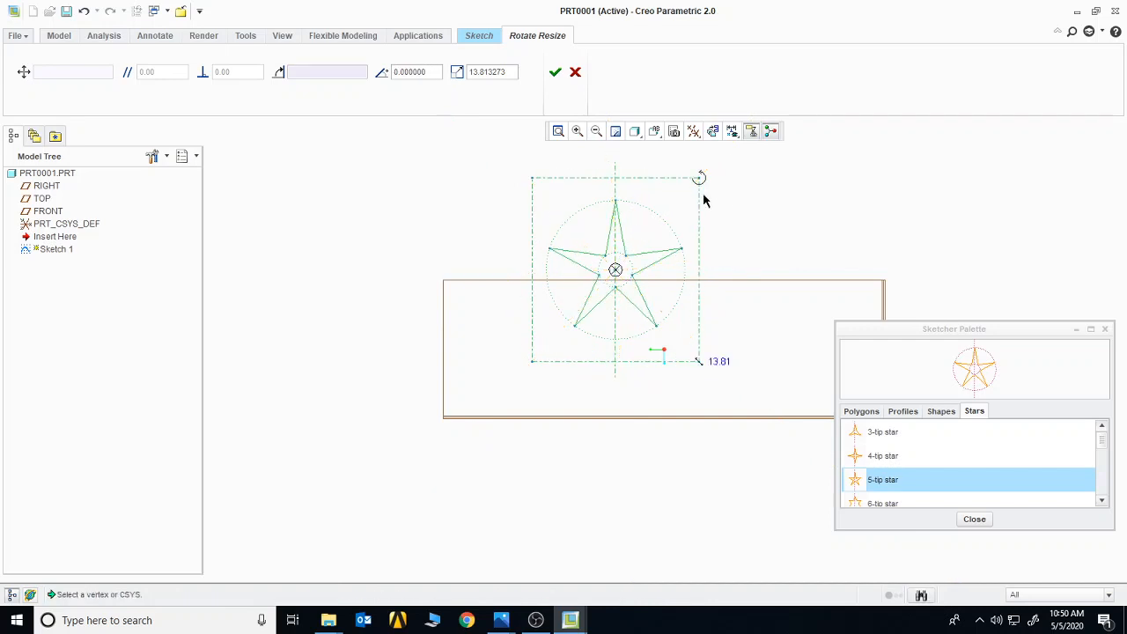
{"action": "left_click", "coordinate": [975, 520]}
{"action": "left_click", "coordinate": [555, 71]}
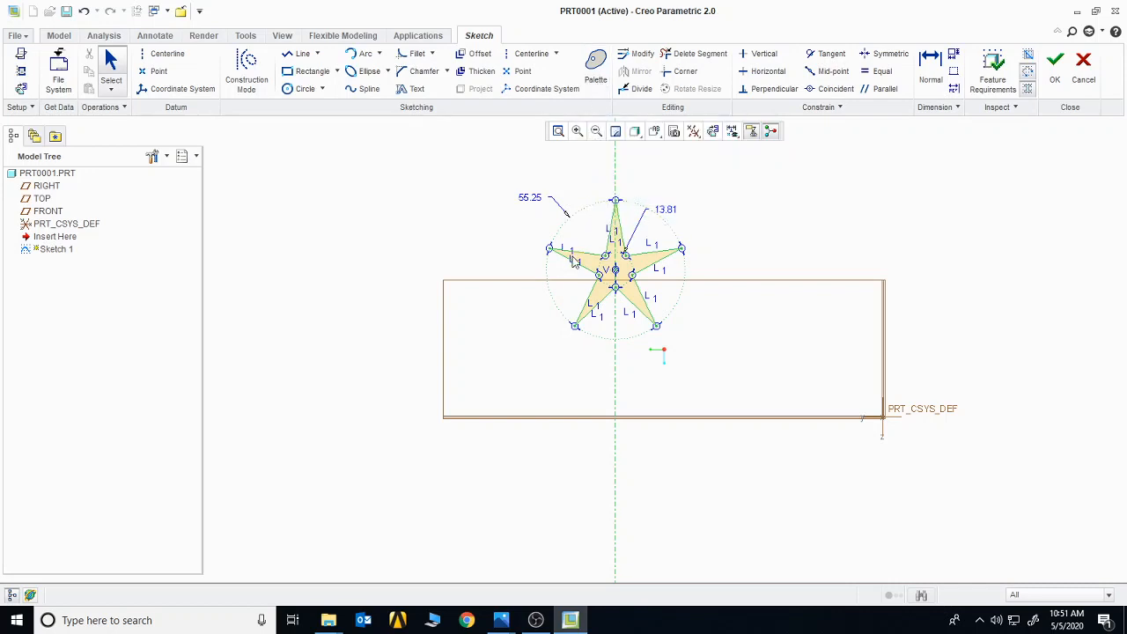
Step: Delete the star together with its centerline from the sketch
{"action": "left_click_drag", "start_coordinate": [479, 170], "coordinate": [737, 377]}
{"action": "key", "text": "Delete"}
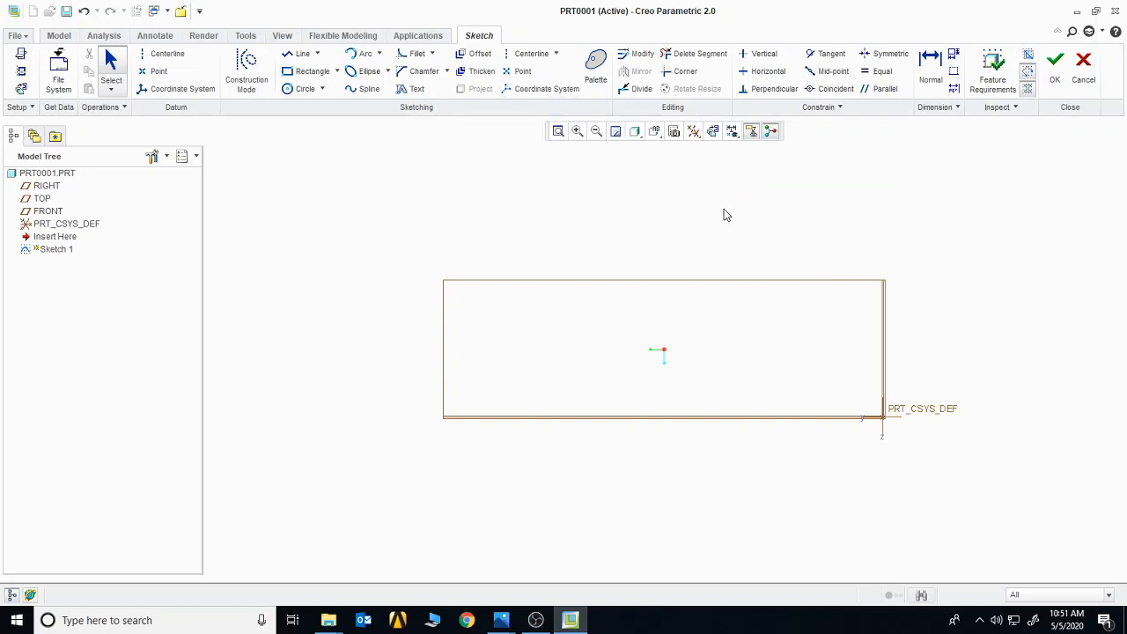
{"action": "left_click", "coordinate": [714, 132]}
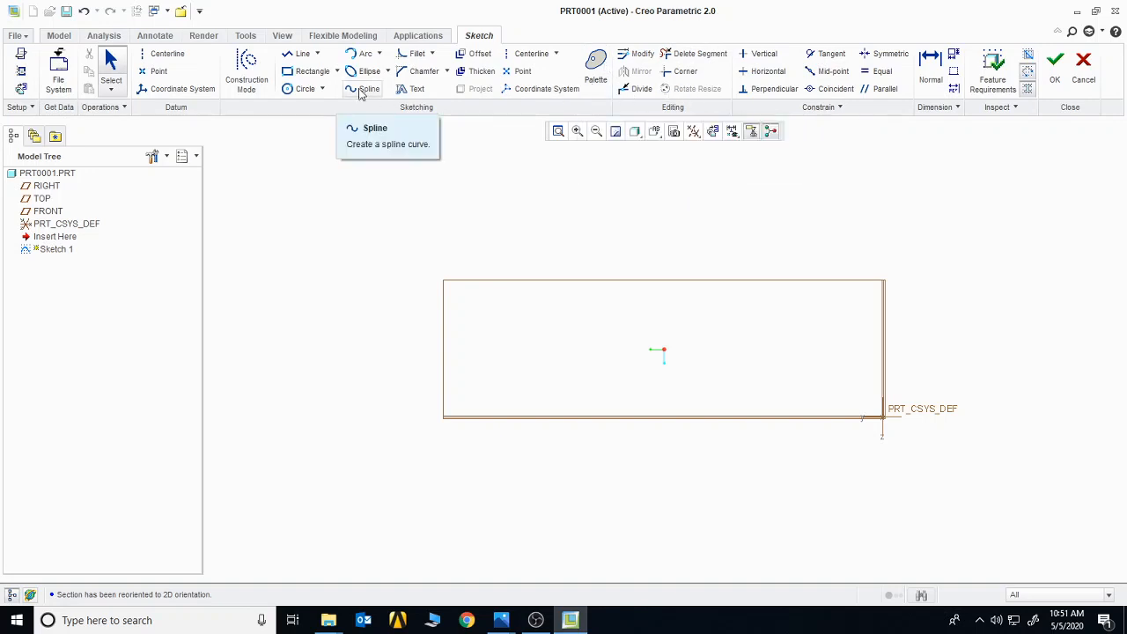
Step: Sketch a rectangle about 201 wide and 133 high, starting inside the datum plane outline and extending below it
{"action": "left_click", "coordinate": [312, 70]}
{"action": "left_click", "coordinate": [513, 286]}
{"action": "left_click", "coordinate": [766, 453]}
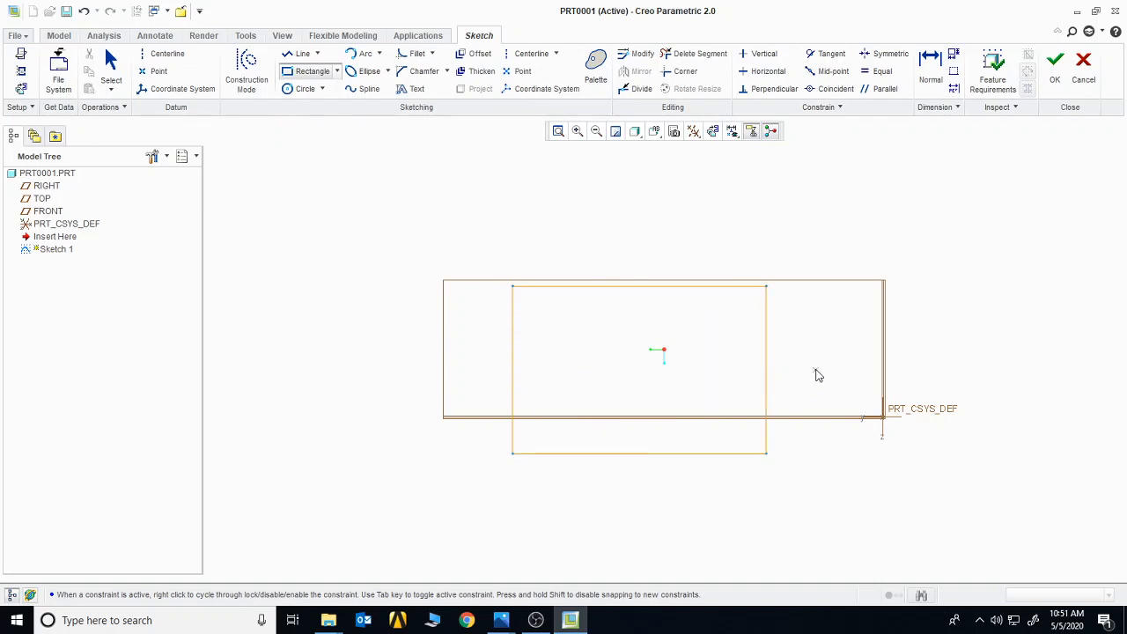
{"action": "middle_click", "coordinate": [817, 376]}
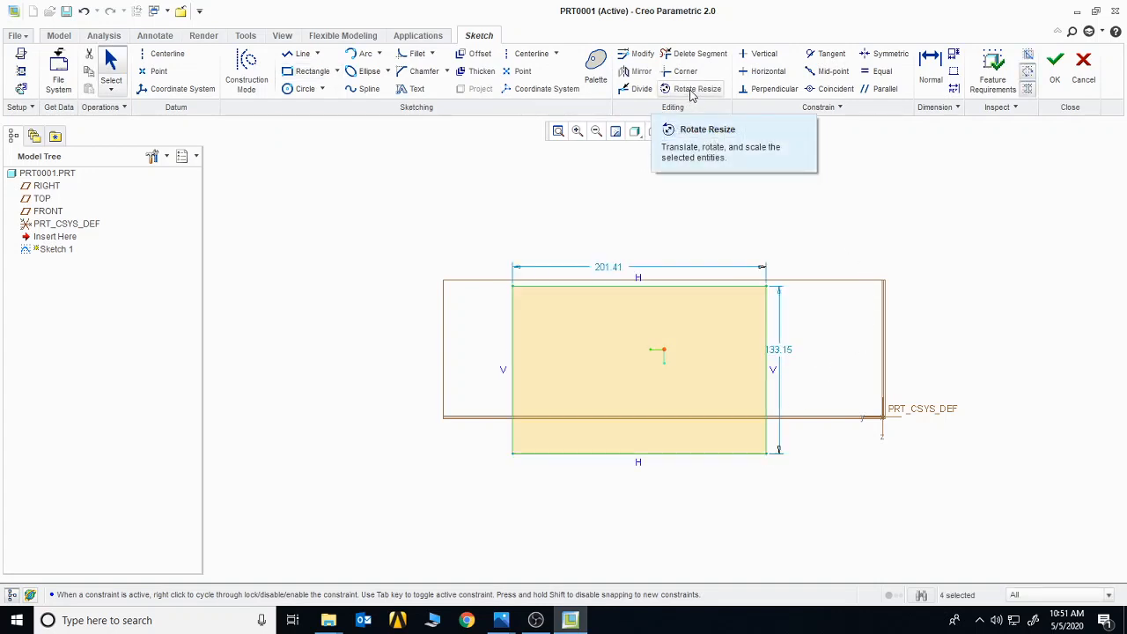
Step: Scale the selected rectangle to about 1.23 and rotate it about -0.77 degrees with Rotate Resize, accepting the result
{"action": "left_click", "coordinate": [692, 91]}
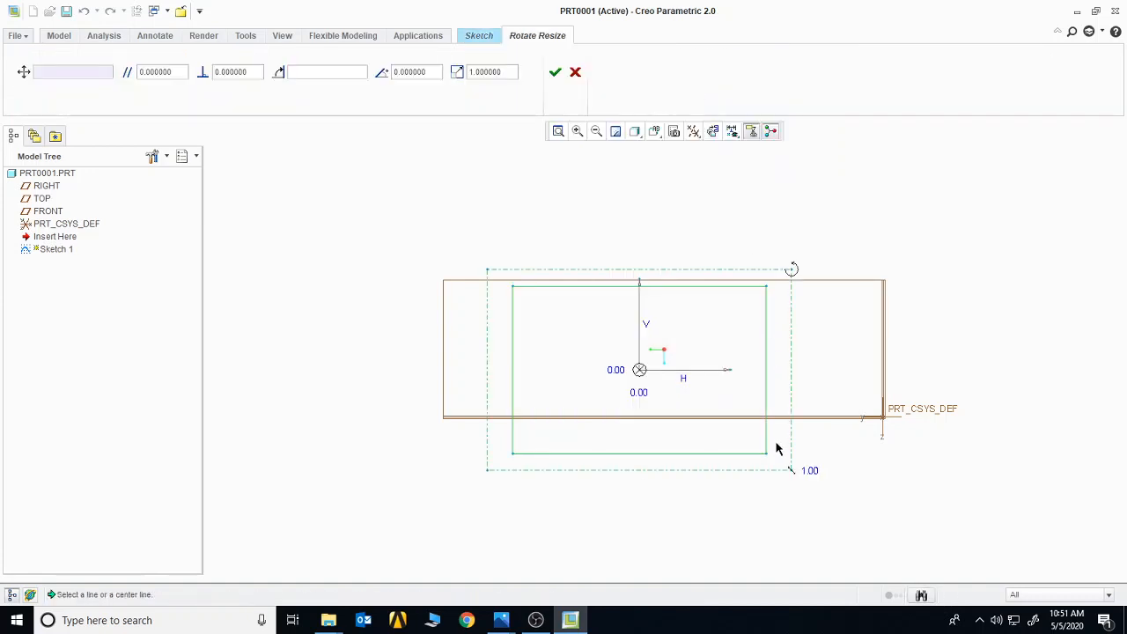
{"action": "mouse_move", "coordinate": [792, 476]}
{"action": "left_mouse_down"}
{"action": "mouse_move", "coordinate": [878, 537]}
{"action": "mouse_move", "coordinate": [775, 453]}
{"action": "mouse_move", "coordinate": [800, 491]}
{"action": "mouse_move", "coordinate": [809, 484]}
{"action": "left_mouse_up"}
{"action": "mouse_move", "coordinate": [810, 258]}
{"action": "left_mouse_down"}
{"action": "mouse_move", "coordinate": [765, 242]}
{"action": "mouse_move", "coordinate": [830, 308]}
{"action": "mouse_move", "coordinate": [806, 253]}
{"action": "left_mouse_up"}
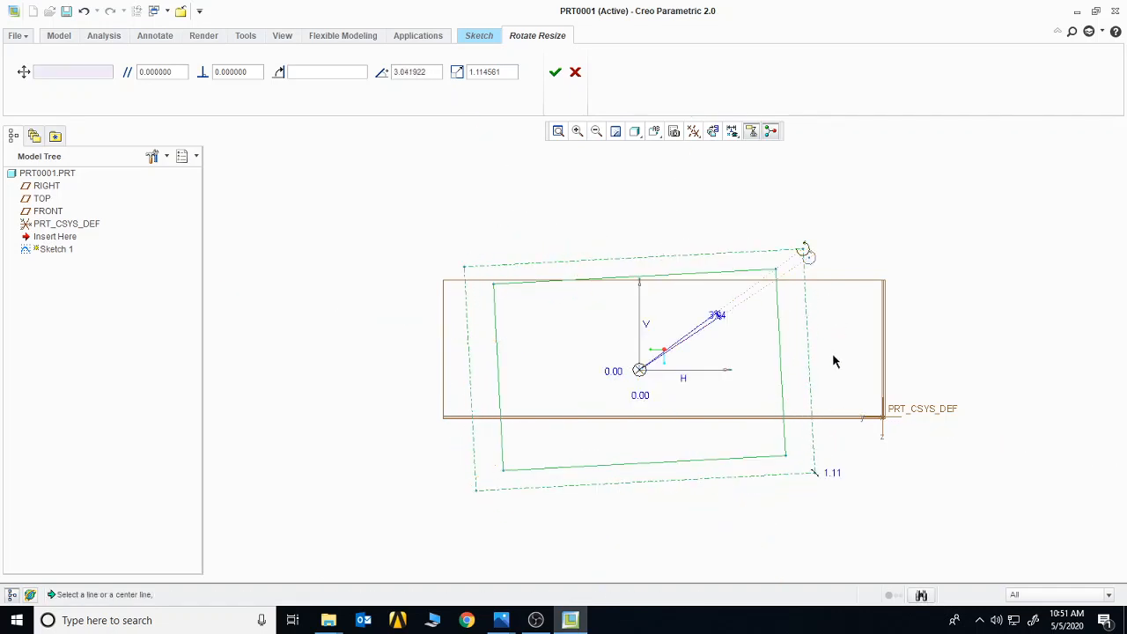
{"action": "left_click_drag", "start_coordinate": [822, 475], "coordinate": [833, 490]}
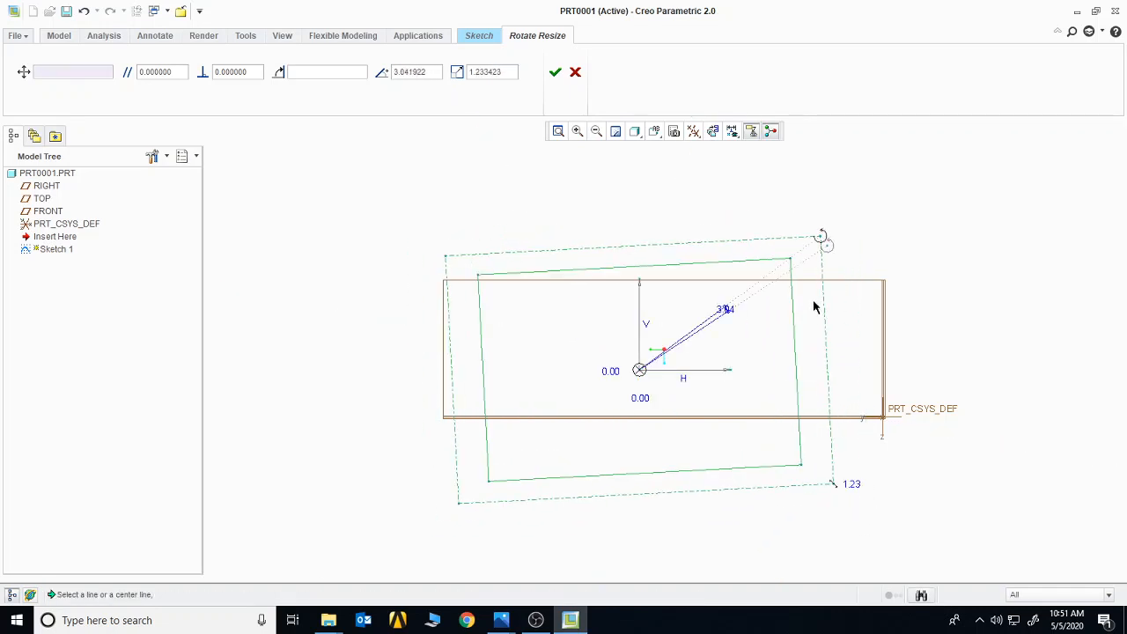
{"action": "left_click_drag", "start_coordinate": [819, 244], "coordinate": [831, 250]}
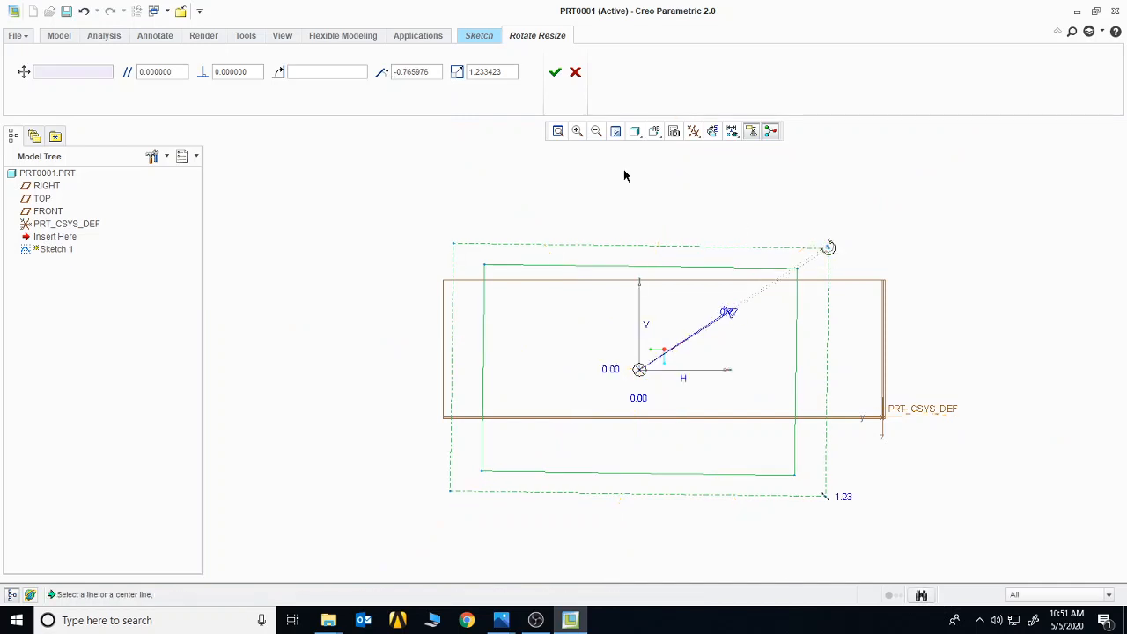
{"action": "left_click", "coordinate": [554, 72]}
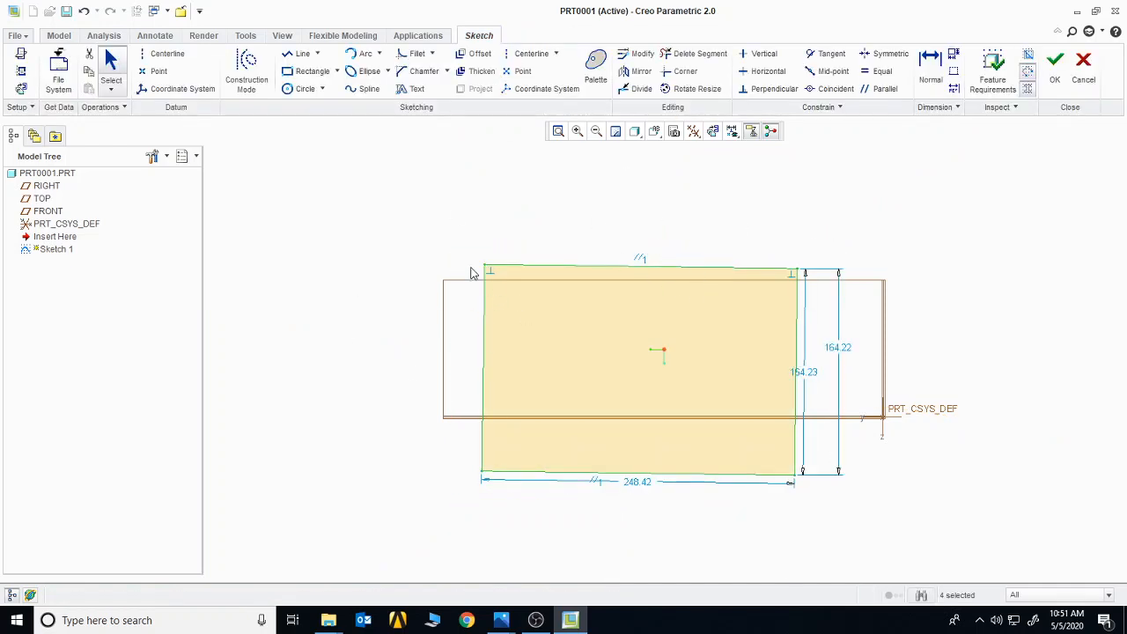
Step: Delete the rotated rectangle together with its dimensions from the sketch
{"action": "mouse_move", "coordinate": [397, 192]}
{"action": "left_mouse_down"}
{"action": "mouse_move", "coordinate": [813, 516]}
{"action": "mouse_move", "coordinate": [884, 534]}
{"action": "left_mouse_up"}
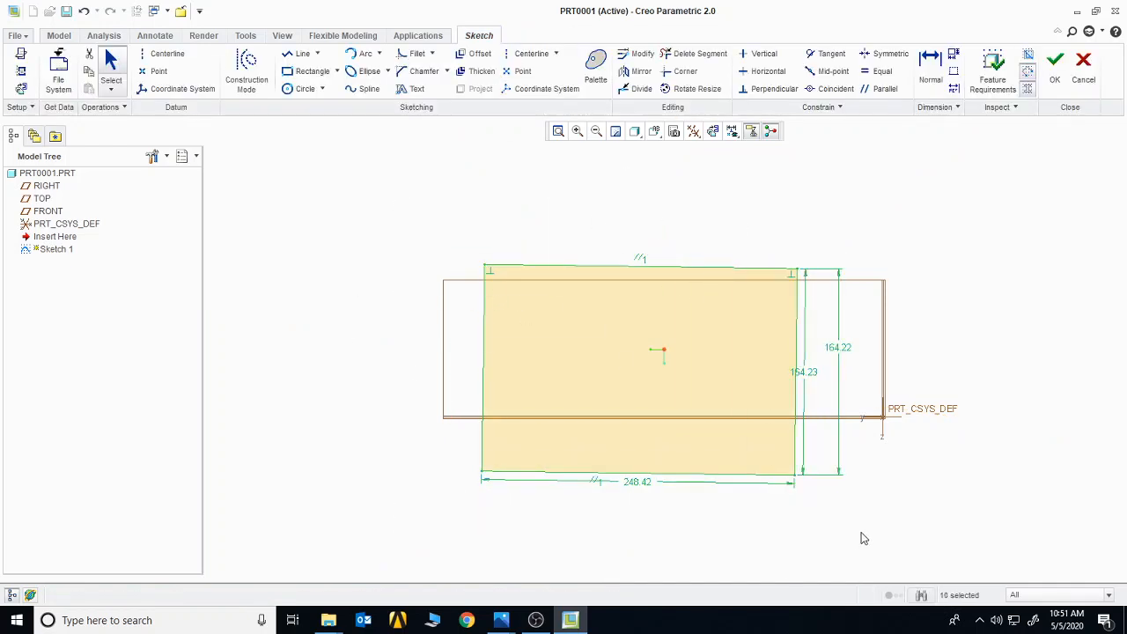
{"action": "key", "text": "Delete"}
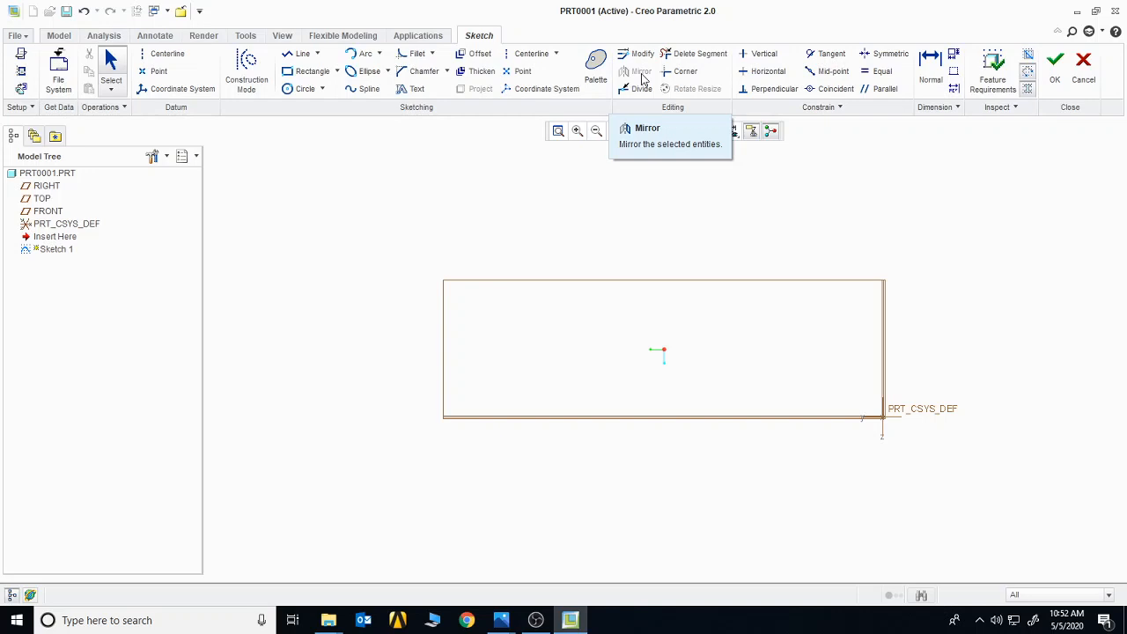
{"action": "left_click", "coordinate": [726, 129]}
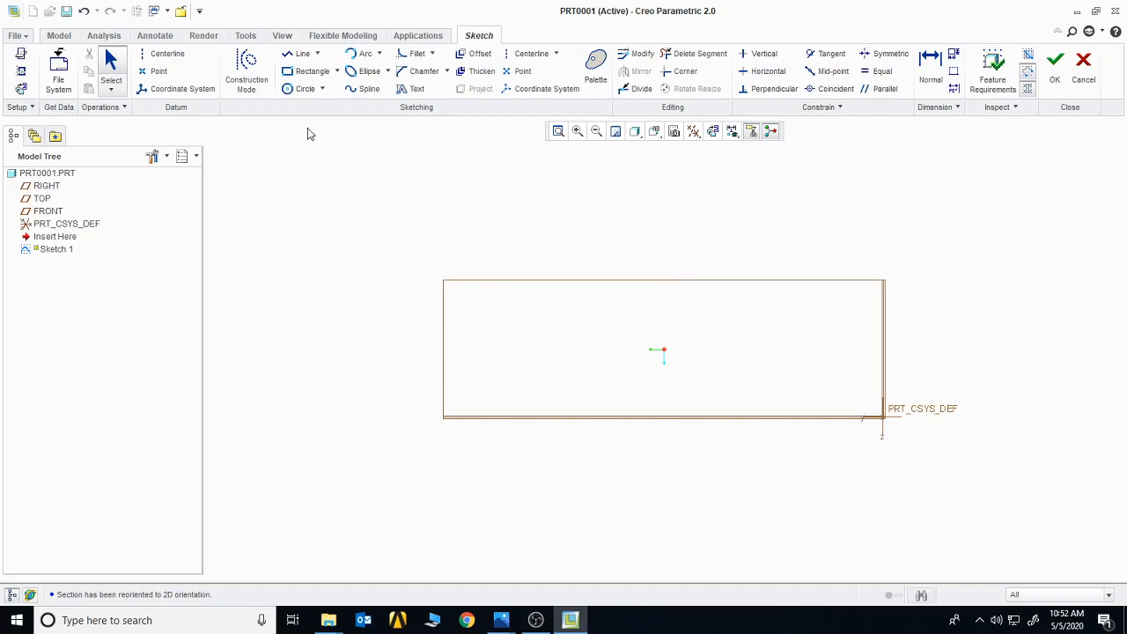
Step: Place a vertical datum centerline through the middle of the datum plane outline
{"action": "left_click", "coordinate": [161, 56]}
{"action": "left_click", "coordinate": [649, 187]}
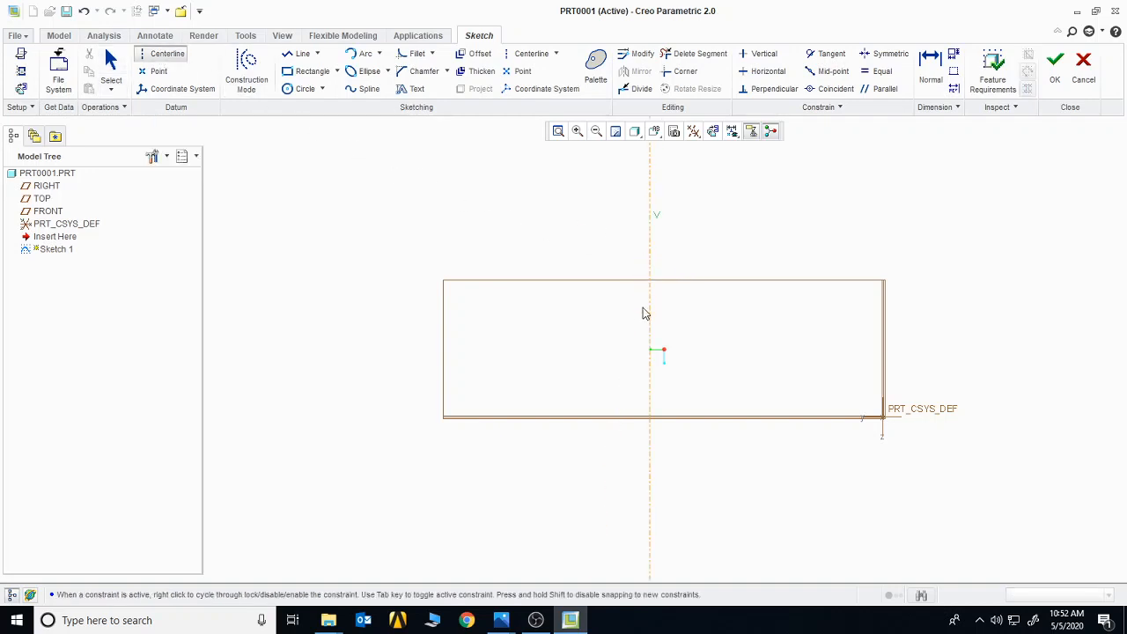
{"action": "left_click", "coordinate": [649, 389]}
{"action": "left_click", "coordinate": [772, 380]}
{"action": "middle_click", "coordinate": [804, 329]}
Step: Sketch a rectangle about 126 wide and 82 high above the datum plane outline, left of the centerline
{"action": "left_click", "coordinate": [300, 74]}
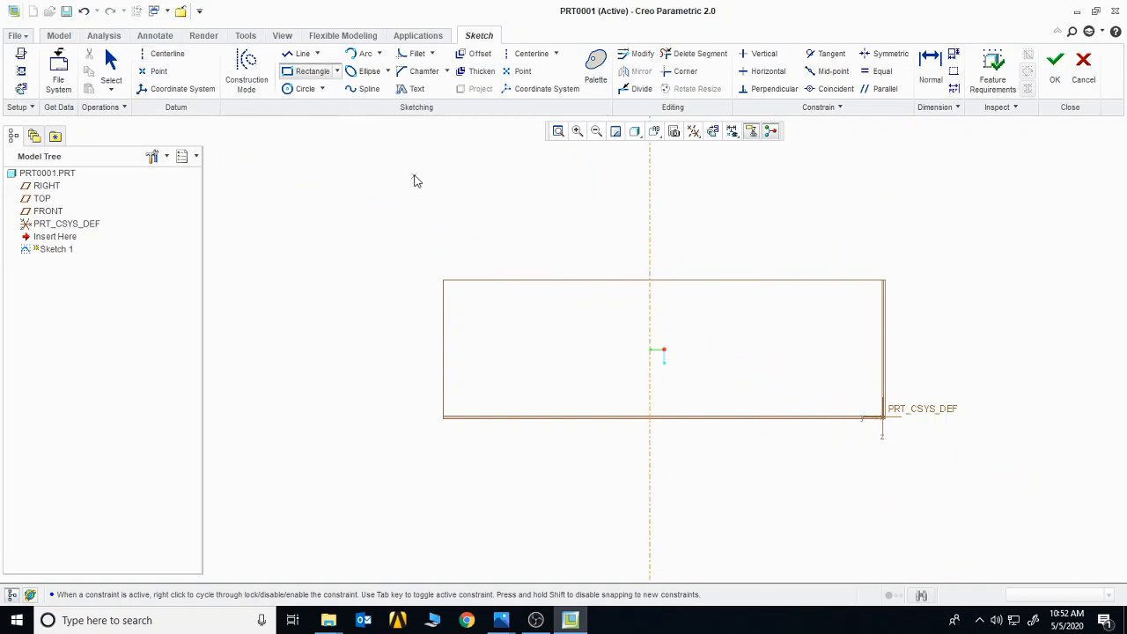
{"action": "left_click", "coordinate": [415, 173]}
{"action": "left_click", "coordinate": [574, 277]}
Step: Sketch two circles of about 103 and 49 diameter below the rectangle, left of the centerline
{"action": "left_click", "coordinate": [303, 90]}
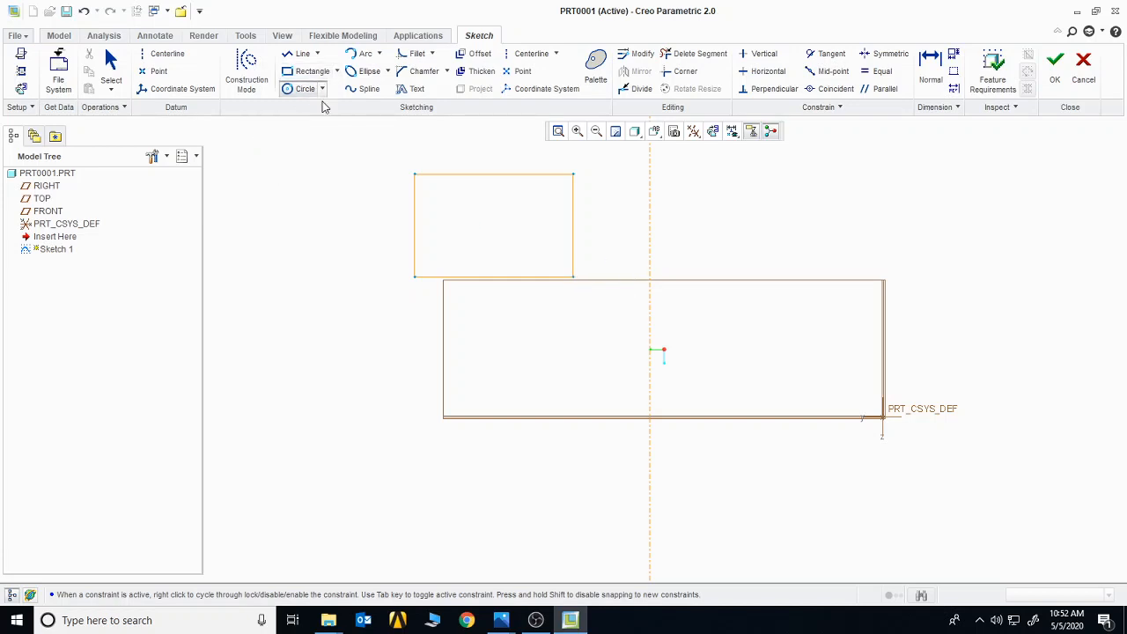
{"action": "left_click", "coordinate": [481, 404]}
{"action": "left_click", "coordinate": [468, 346]}
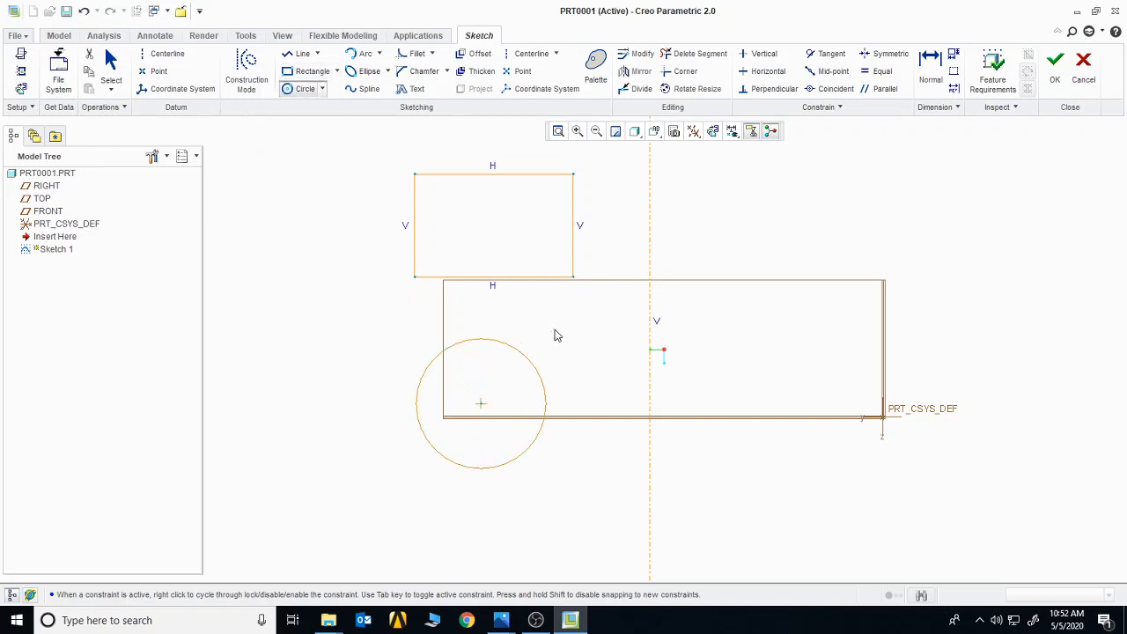
{"action": "left_click", "coordinate": [554, 329]}
{"action": "left_click", "coordinate": [581, 350]}
{"action": "middle_click", "coordinate": [581, 349]}
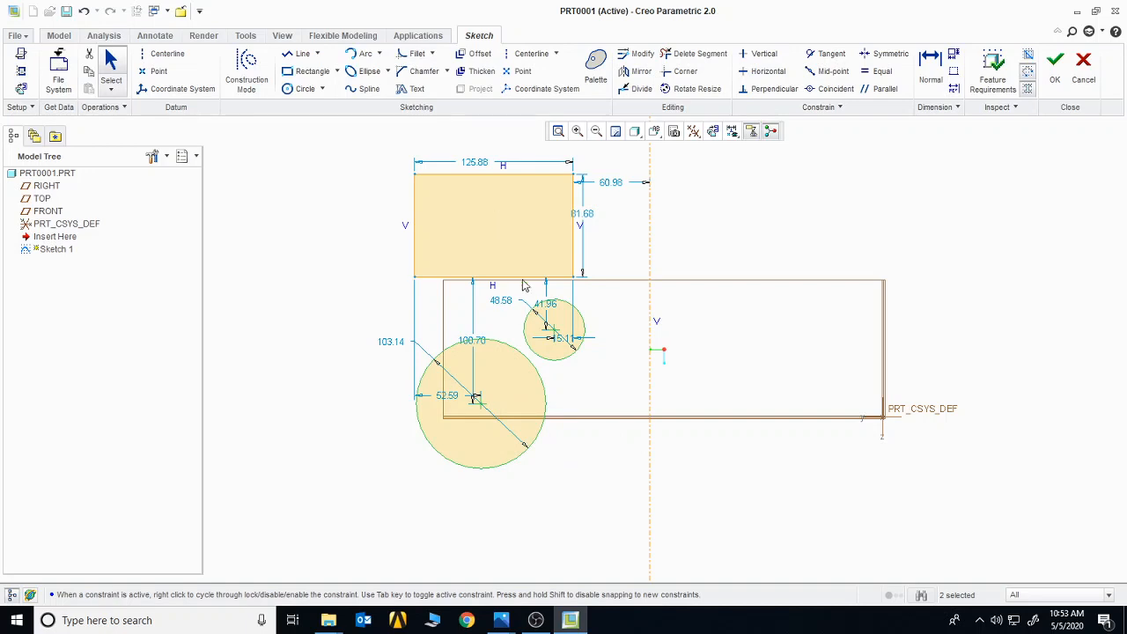
Step: Mirror the rectangle and both circles about the vertical centerline
{"action": "left_click", "coordinate": [889, 326]}
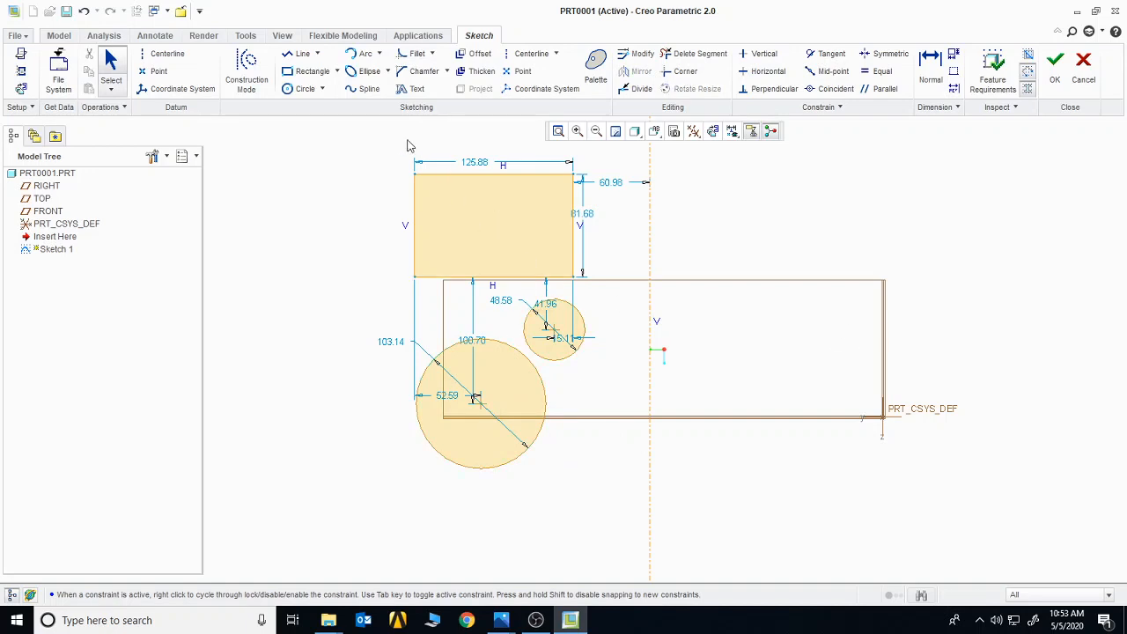
{"action": "mouse_move", "coordinate": [367, 124]}
{"action": "left_mouse_down"}
{"action": "mouse_move", "coordinate": [518, 255]}
{"action": "mouse_move", "coordinate": [589, 426]}
{"action": "mouse_move", "coordinate": [605, 501]}
{"action": "left_mouse_up"}
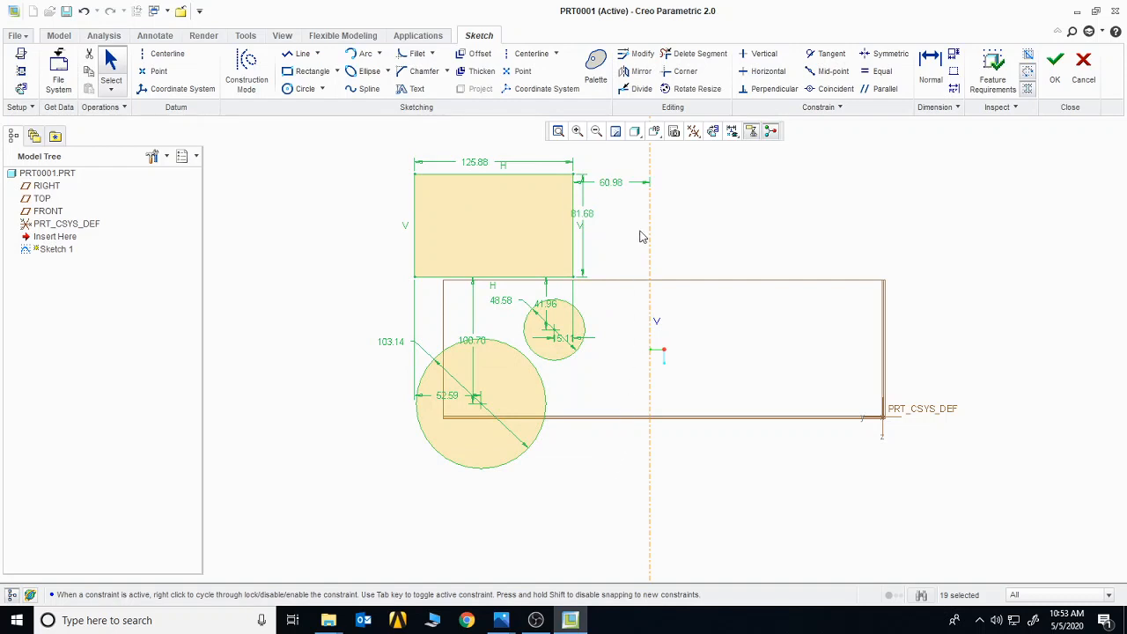
{"action": "left_click", "coordinate": [640, 72]}
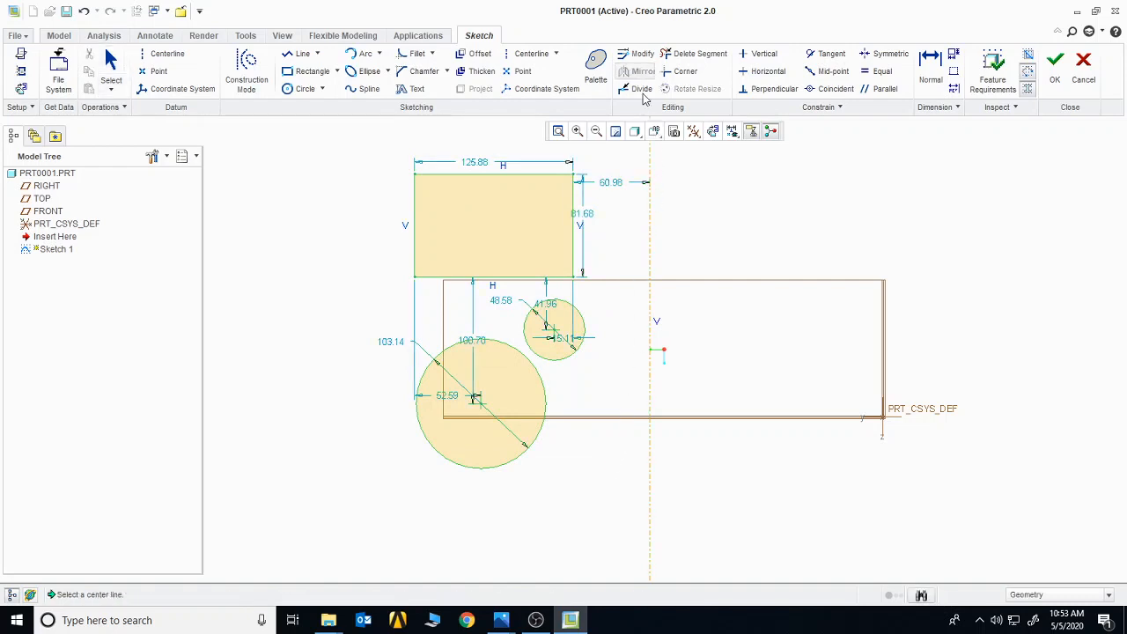
{"action": "left_click", "coordinate": [651, 231]}
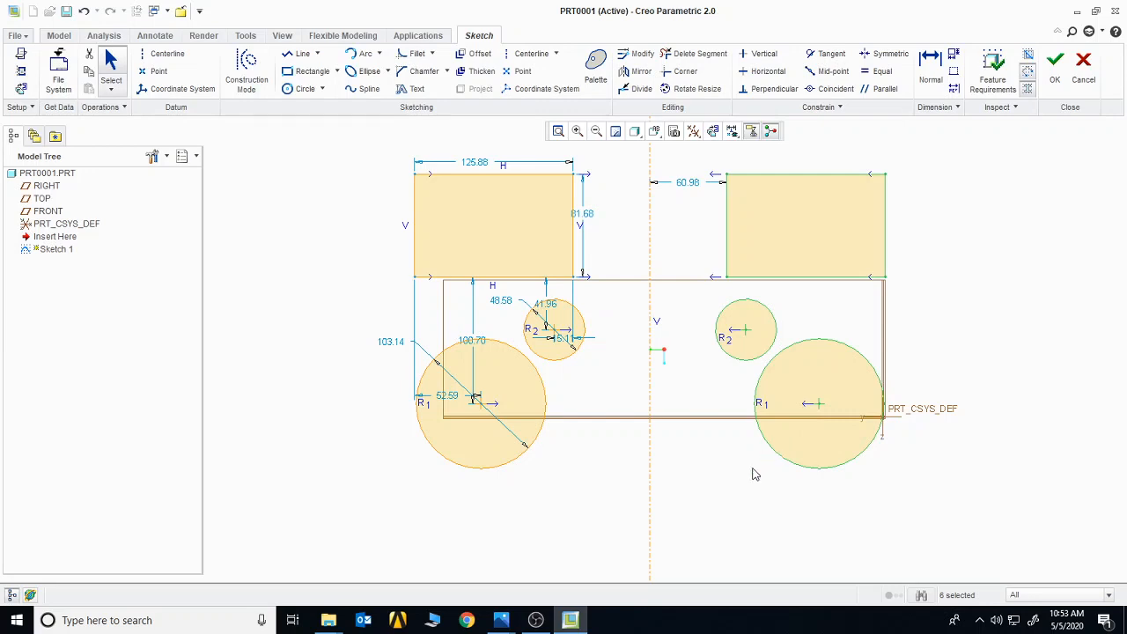
Step: Undo the mirror and the sketched circles and rectangle, keeping the centerline
{"action": "left_click", "coordinate": [84, 12]}
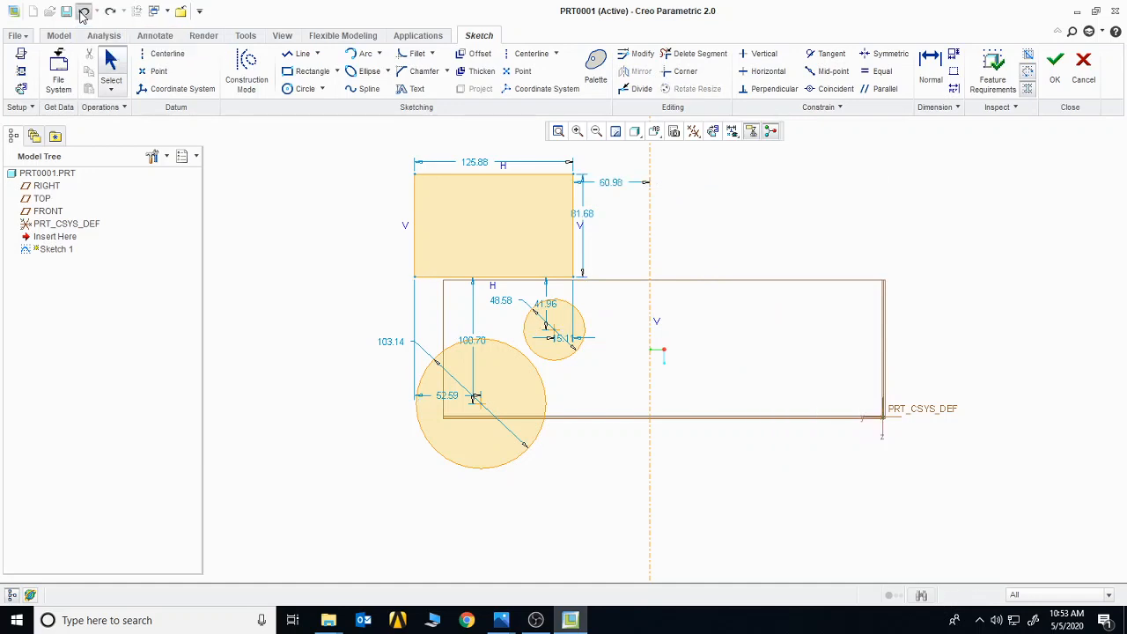
{"action": "left_click", "coordinate": [84, 12]}
{"action": "left_click", "coordinate": [84, 12]}
{"action": "left_click", "coordinate": [83, 12]}
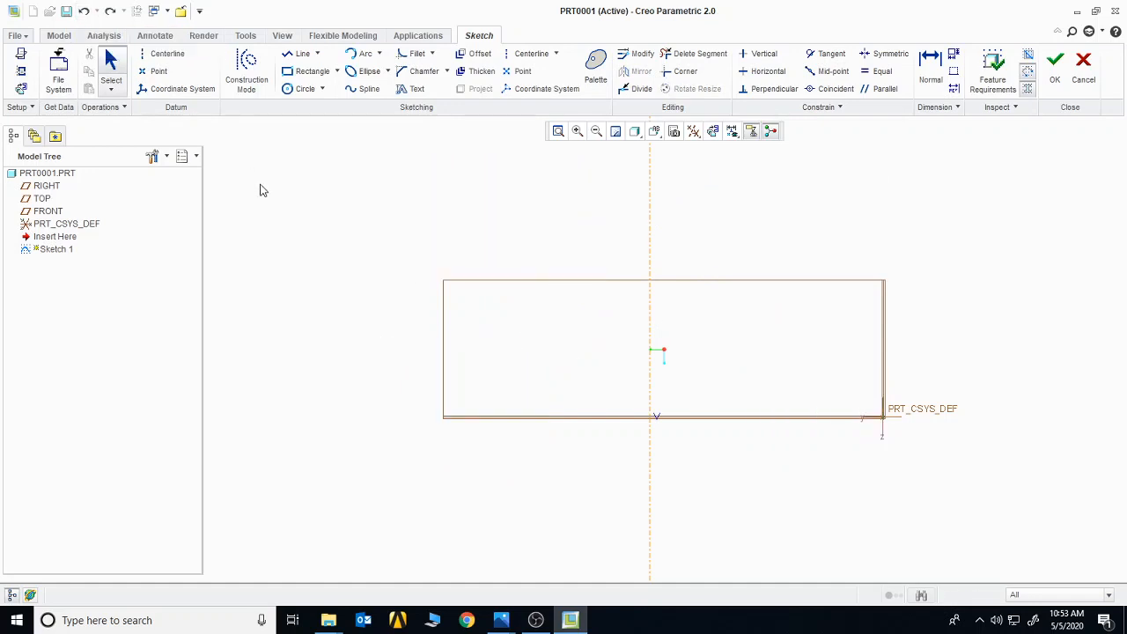
Step: Sketch a three-step line profile left of the centerline, starting on it and returning to it with a horizontal base line
{"action": "left_click", "coordinate": [299, 54]}
{"action": "left_click", "coordinate": [650, 208]}
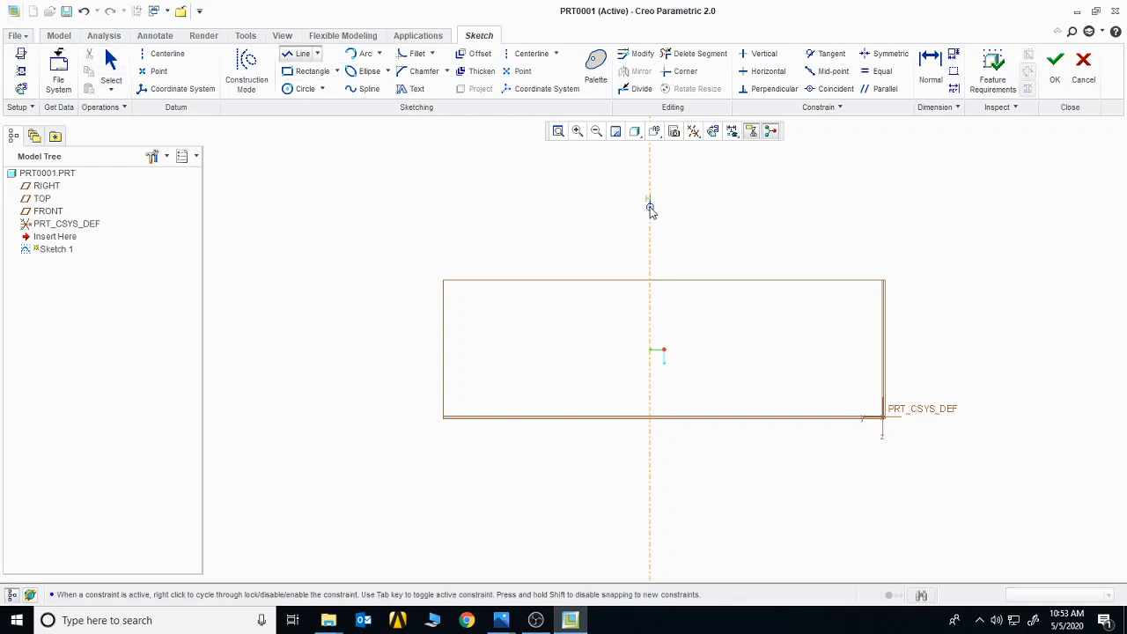
{"action": "left_click", "coordinate": [587, 207]}
{"action": "left_click", "coordinate": [586, 270]}
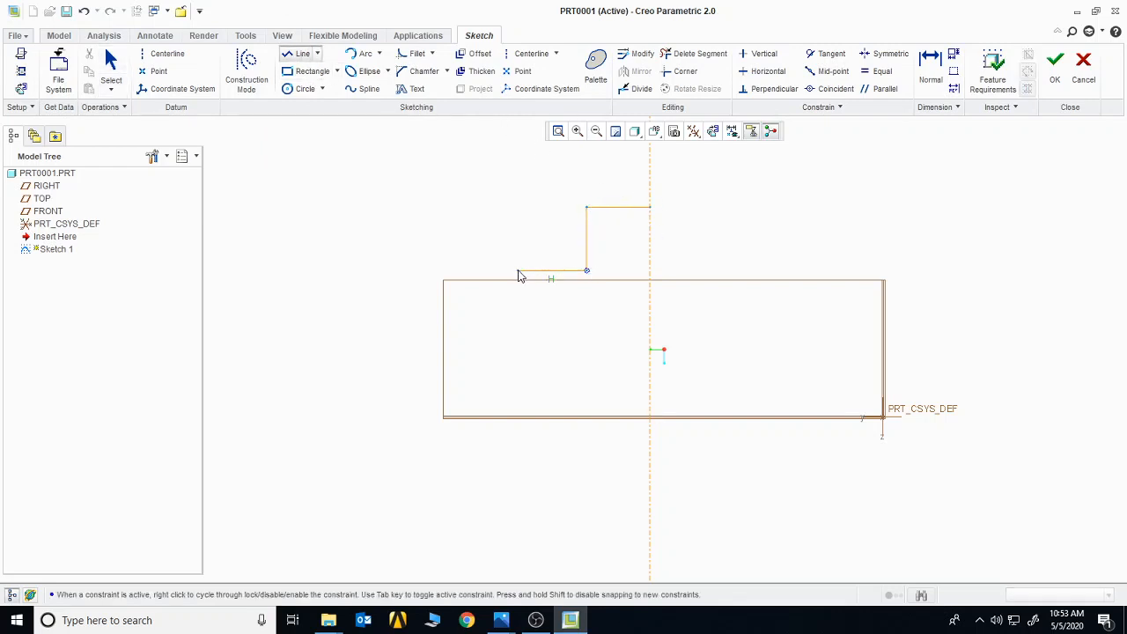
{"action": "left_click", "coordinate": [517, 269]}
{"action": "left_click", "coordinate": [518, 330]}
{"action": "left_click", "coordinate": [448, 329]}
{"action": "left_click", "coordinate": [449, 392]}
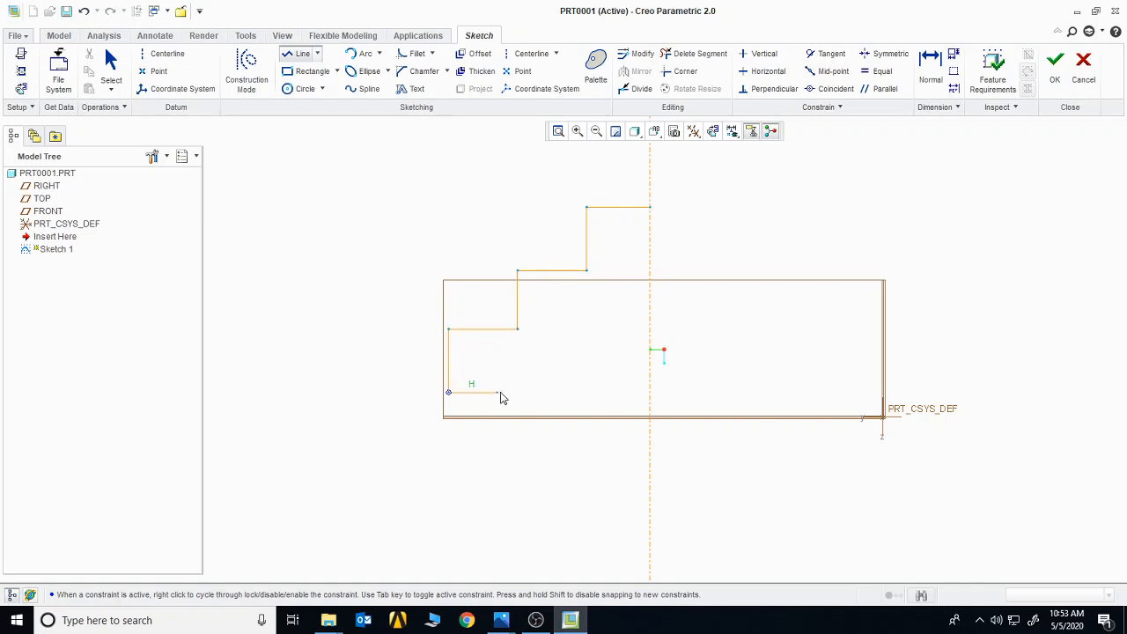
{"action": "left_click", "coordinate": [648, 392]}
{"action": "middle_click", "coordinate": [595, 461]}
{"action": "middle_click", "coordinate": [515, 464]}
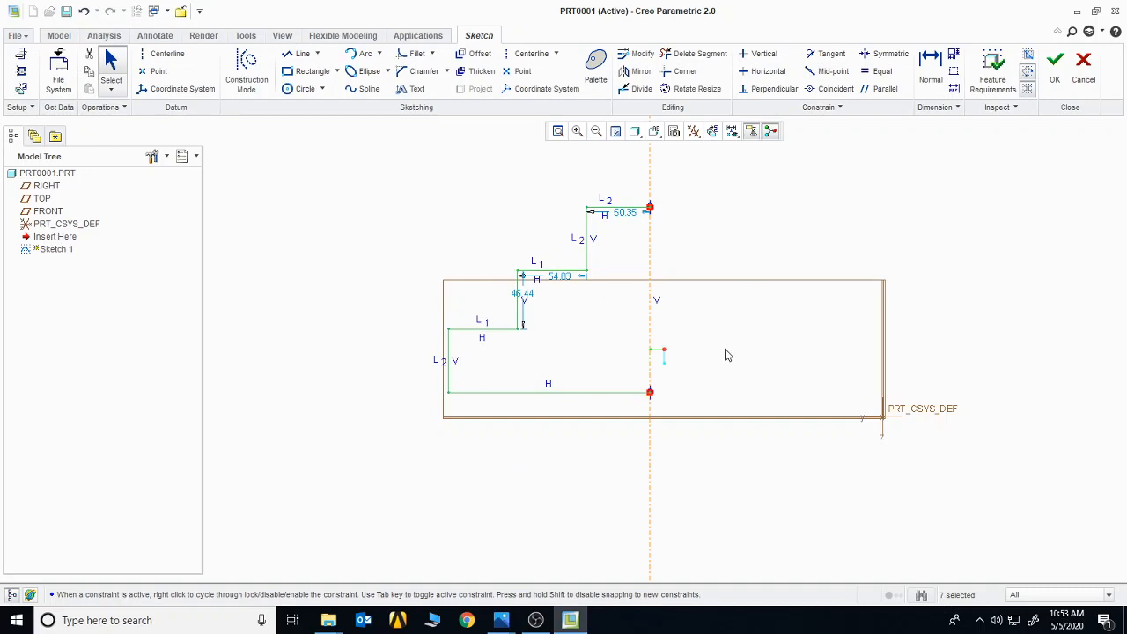
Step: Mirror the stepped line profile about the vertical centerline
{"action": "left_click", "coordinate": [465, 480]}
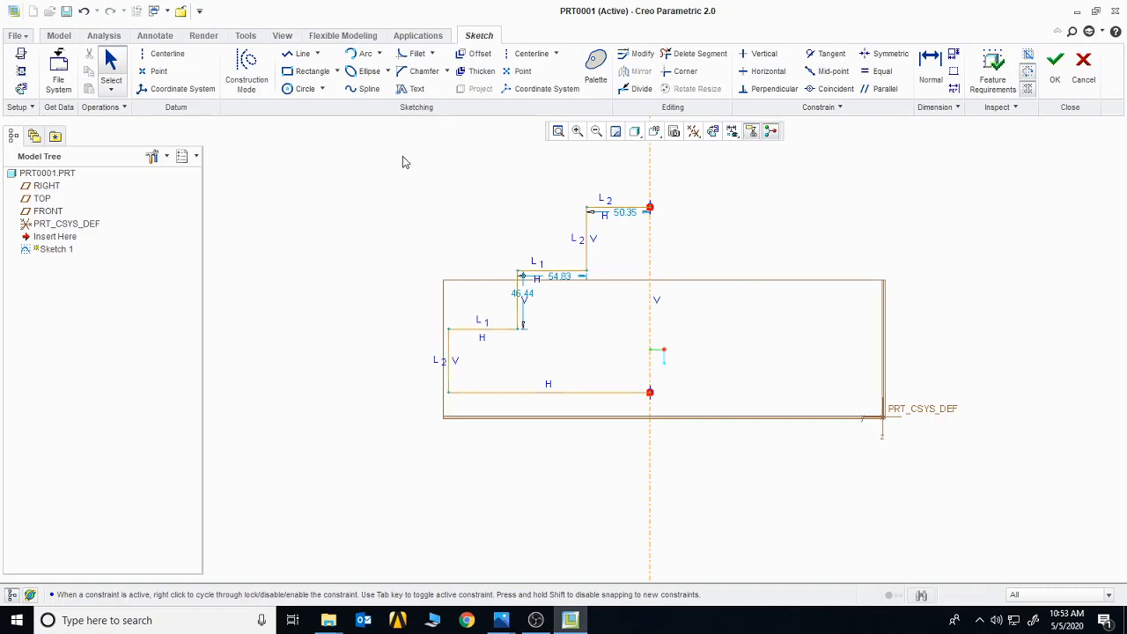
{"action": "mouse_move", "coordinate": [405, 163]}
{"action": "left_mouse_down"}
{"action": "mouse_move", "coordinate": [644, 370]}
{"action": "mouse_move", "coordinate": [690, 476]}
{"action": "left_mouse_up"}
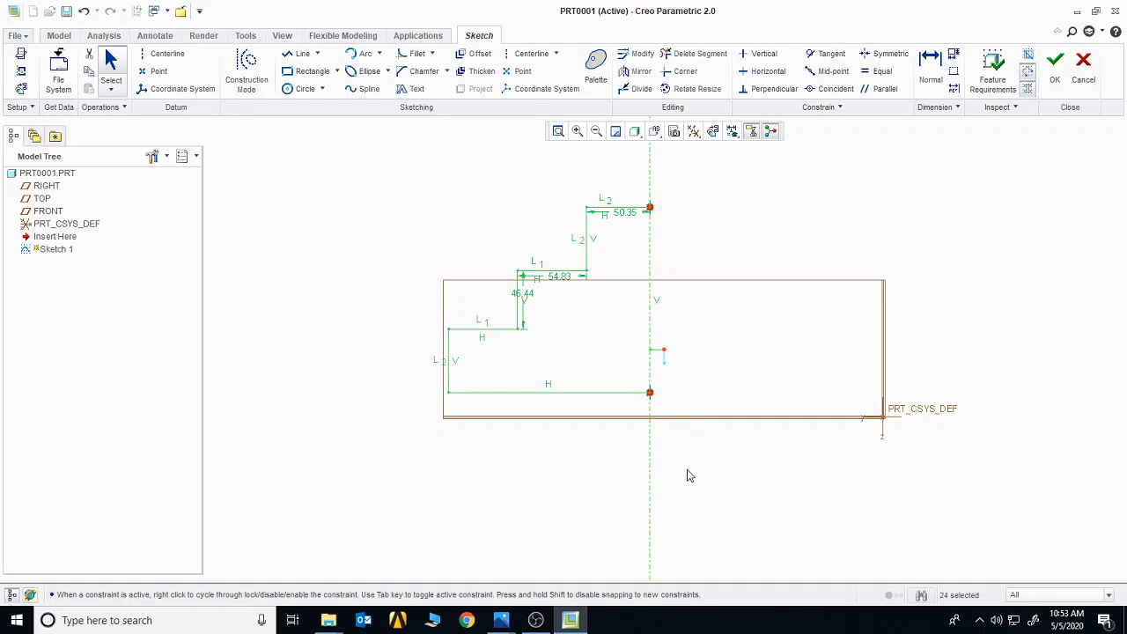
{"action": "left_click", "coordinate": [639, 70]}
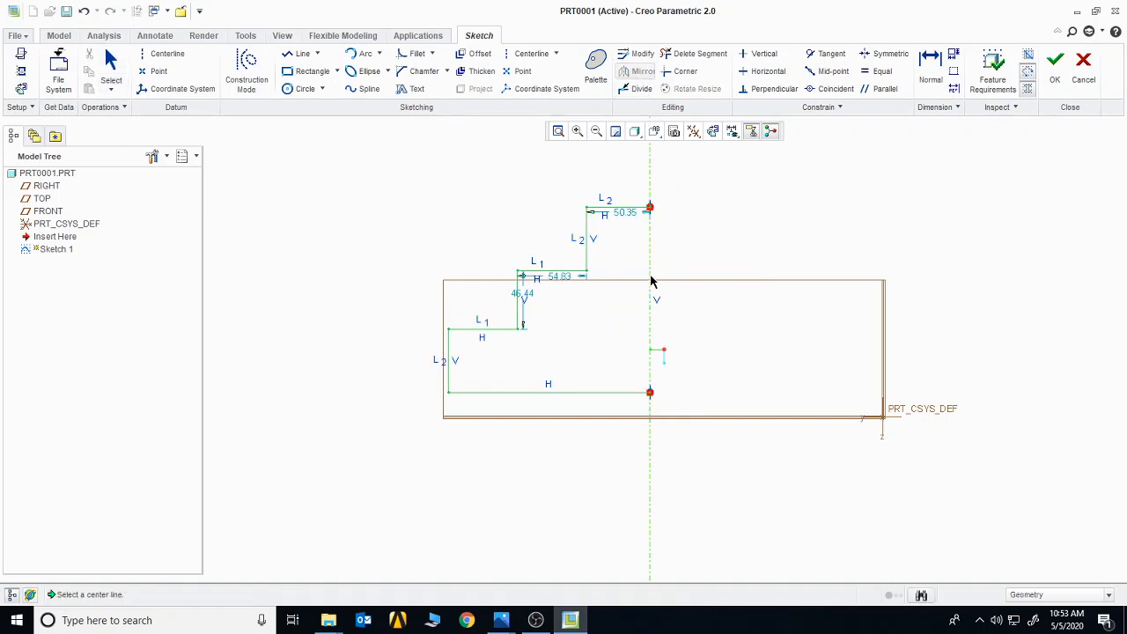
{"action": "left_click", "coordinate": [652, 281]}
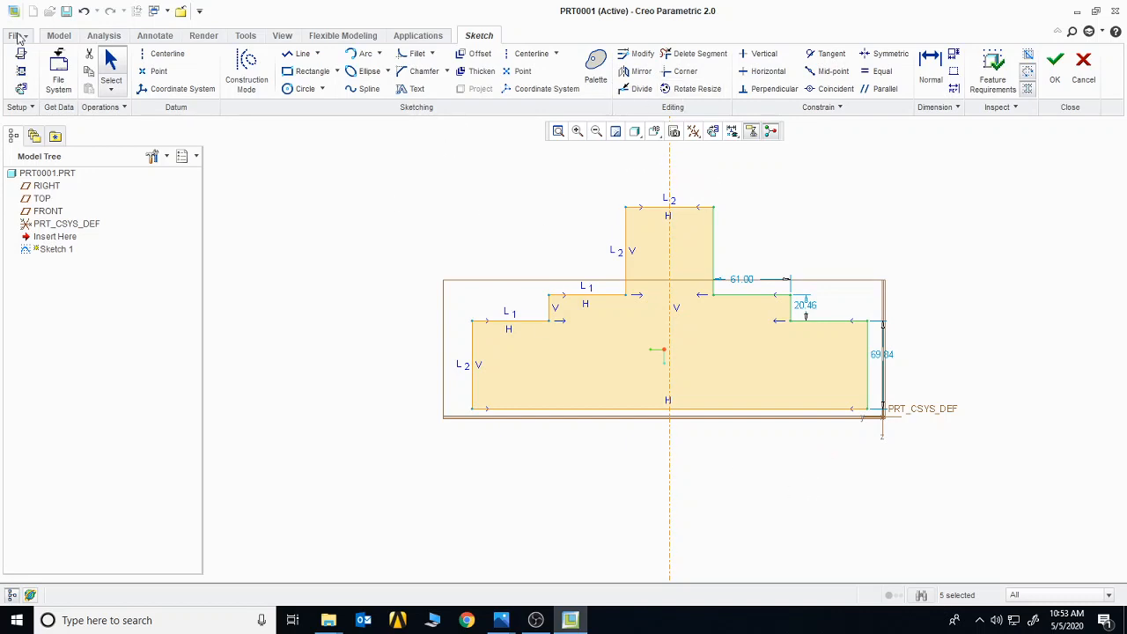
Step: Undo the mirrored stepped profile and its lines, and delete the vertical centerline
{"action": "left_click", "coordinate": [84, 11]}
{"action": "left_click", "coordinate": [84, 11]}
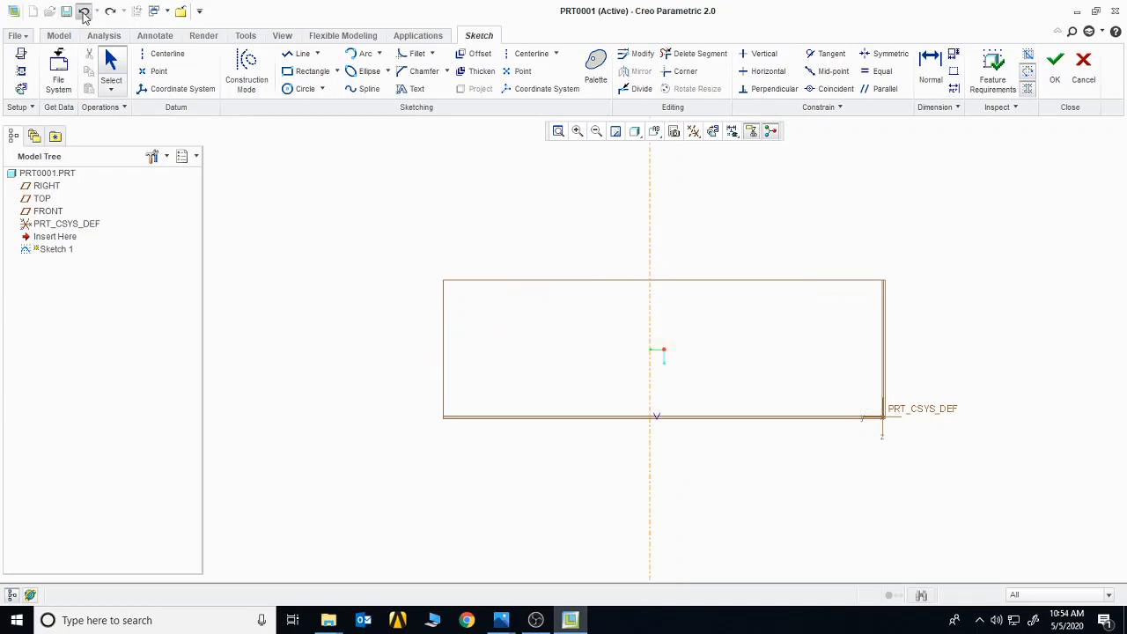
{"action": "left_click", "coordinate": [650, 304]}
{"action": "key", "text": "Delete"}
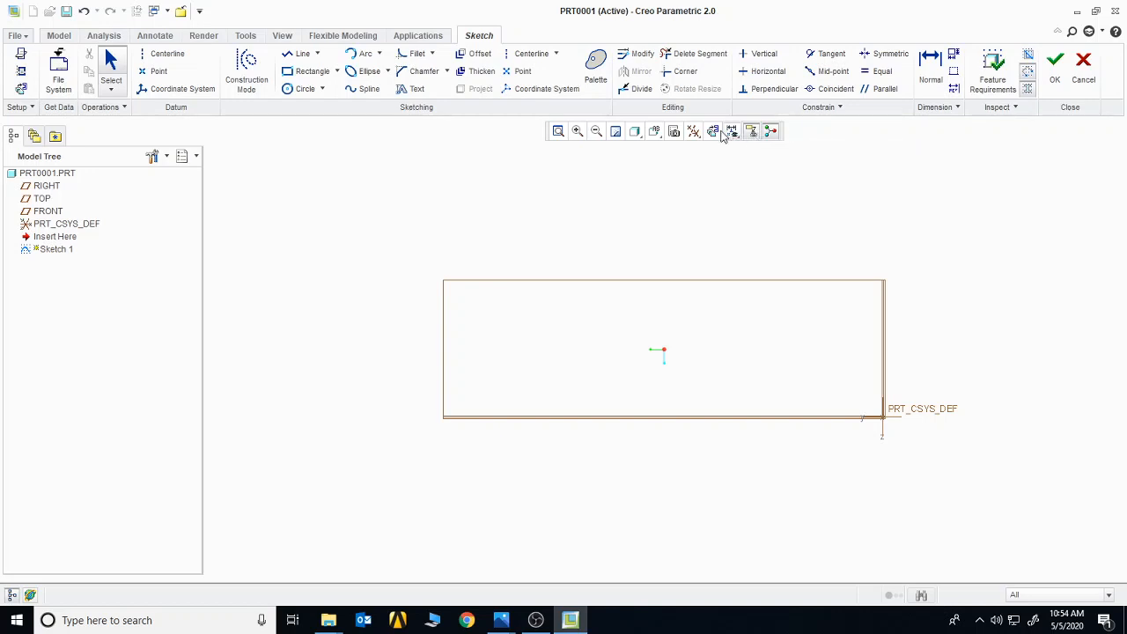
Step: Sketch a sloped line about 181 long across the datum plane outline's upper edge and apply a Vertical constraint to it
{"action": "left_click", "coordinate": [714, 132]}
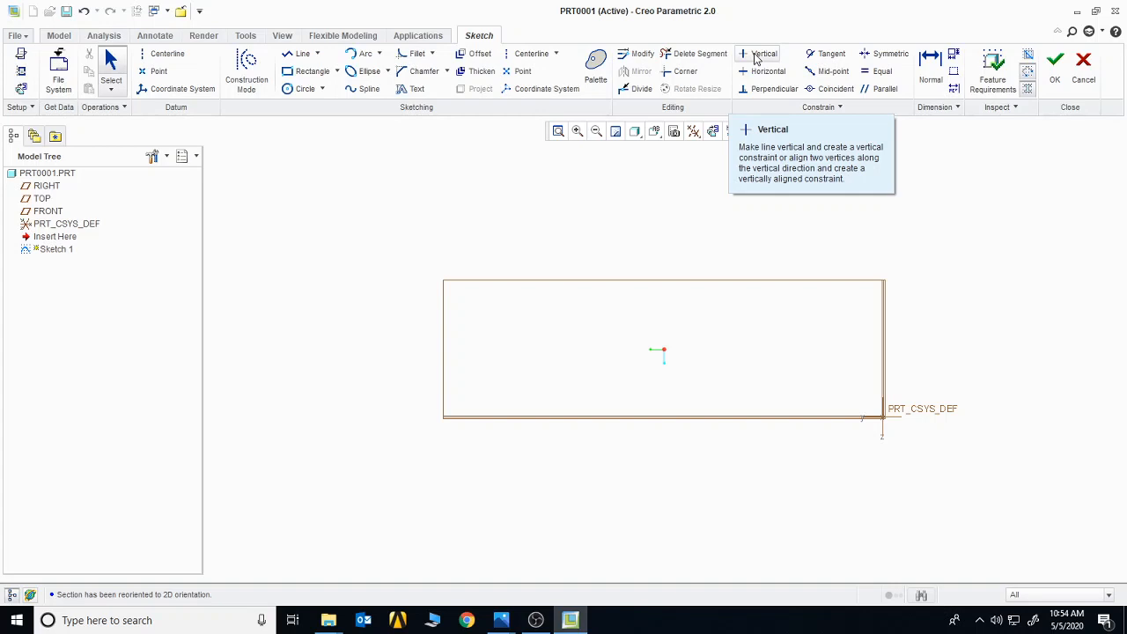
{"action": "left_click", "coordinate": [300, 54]}
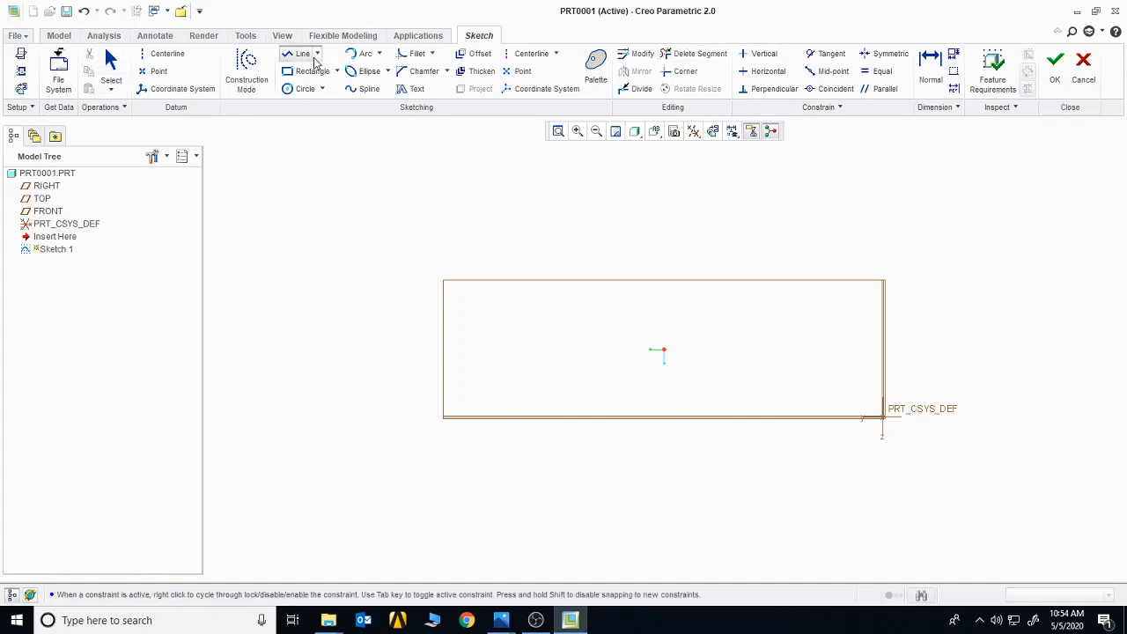
{"action": "left_click", "coordinate": [529, 193]}
{"action": "left_click", "coordinate": [714, 325]}
{"action": "middle_click", "coordinate": [802, 350]}
{"action": "middle_click", "coordinate": [778, 351]}
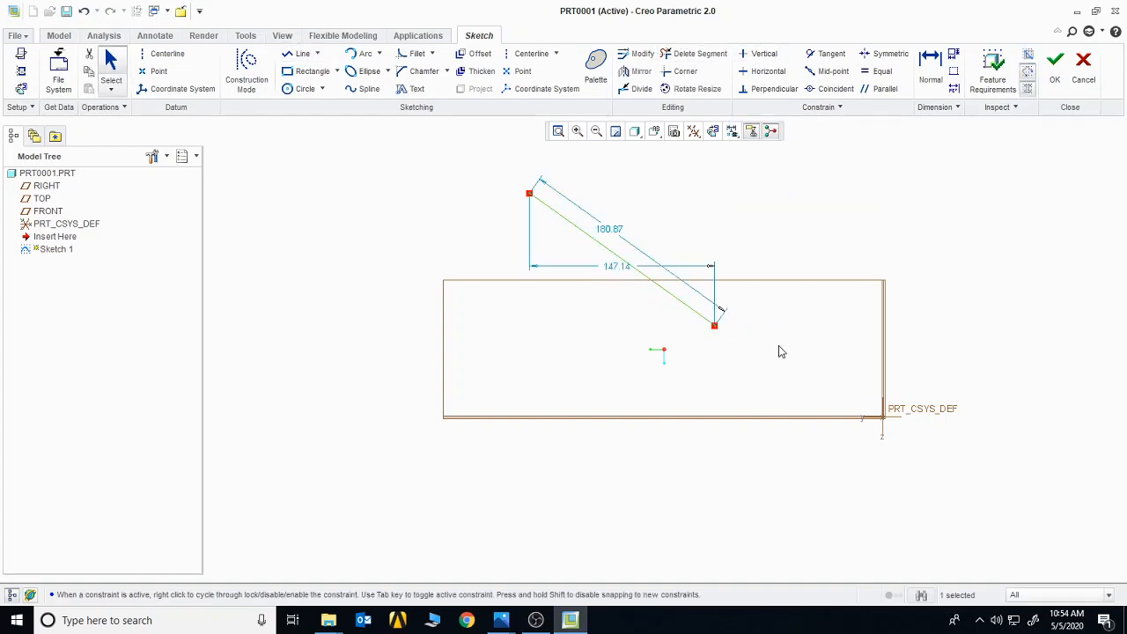
{"action": "left_click", "coordinate": [762, 57]}
{"action": "left_click", "coordinate": [635, 271]}
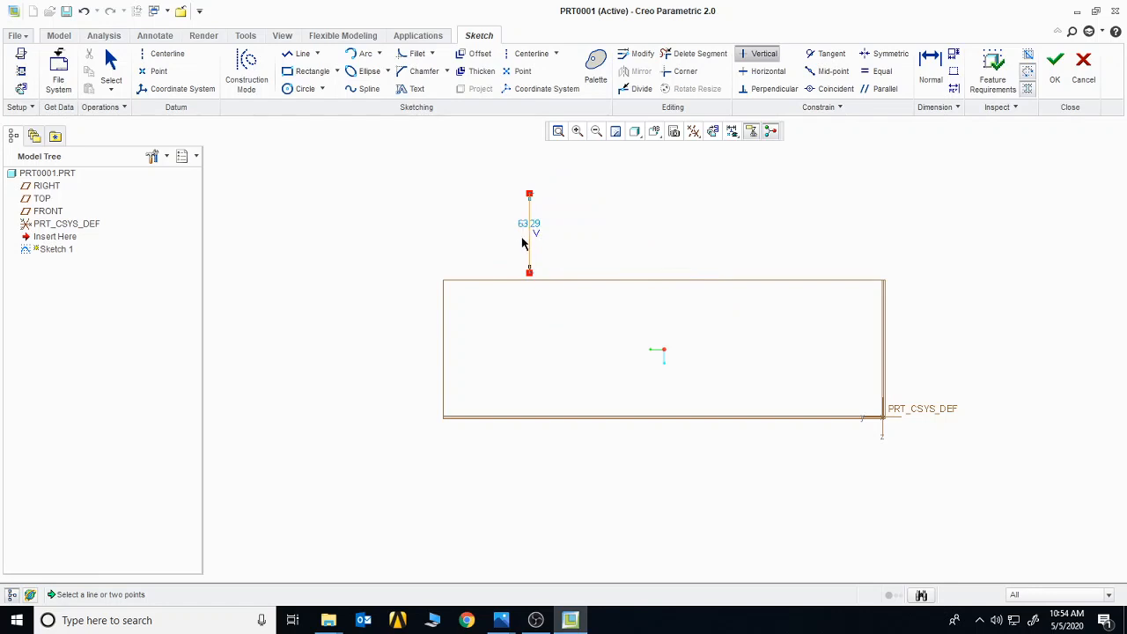
Step: Sketch a slightly sloped line inside the datum plane outline, running down toward its lower-right corner
{"action": "left_click", "coordinate": [299, 54]}
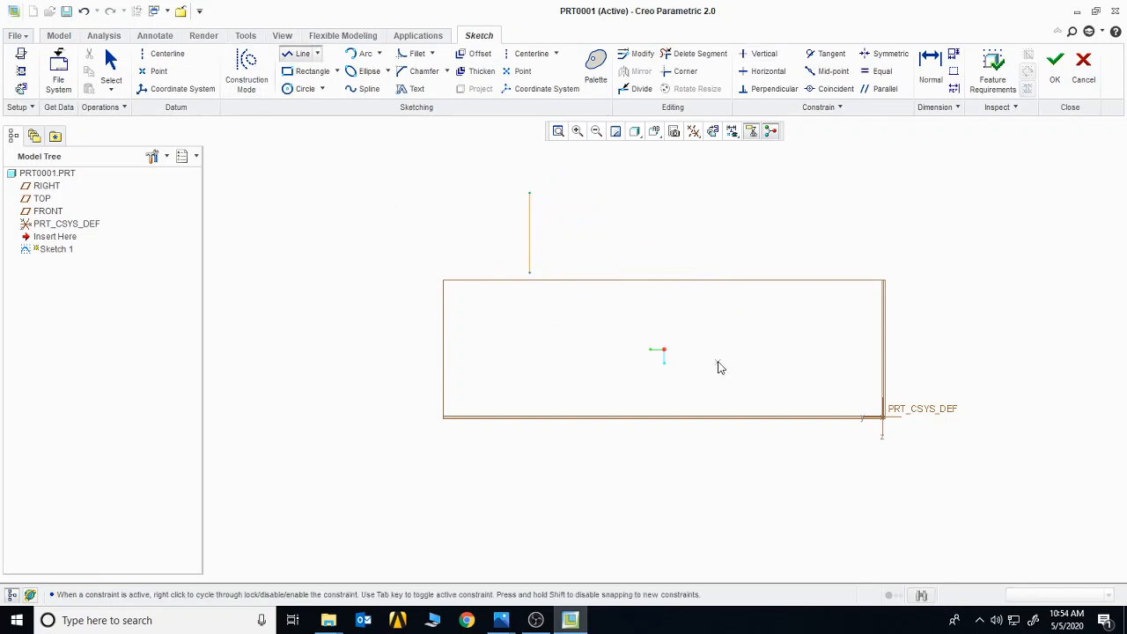
{"action": "left_click", "coordinate": [614, 353]}
{"action": "left_click", "coordinate": [862, 386]}
{"action": "middle_click", "coordinate": [833, 486]}
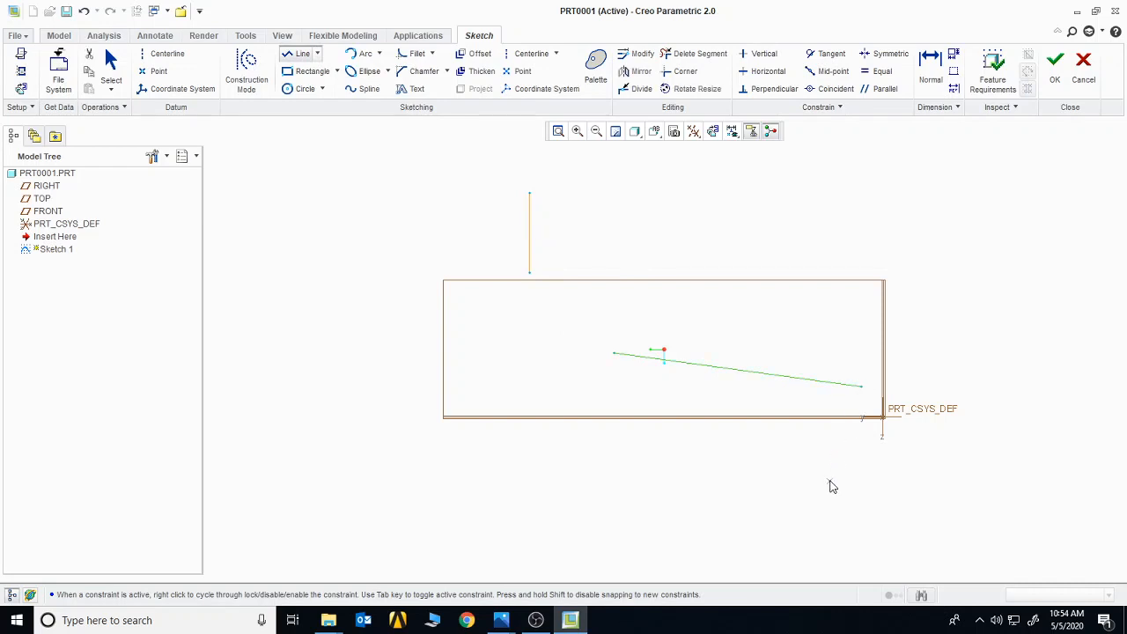
Step: Apply a Horizontal constraint to the sloped line inside the datum plane outline, and delete both sketched lines
{"action": "middle_click", "coordinate": [687, 435]}
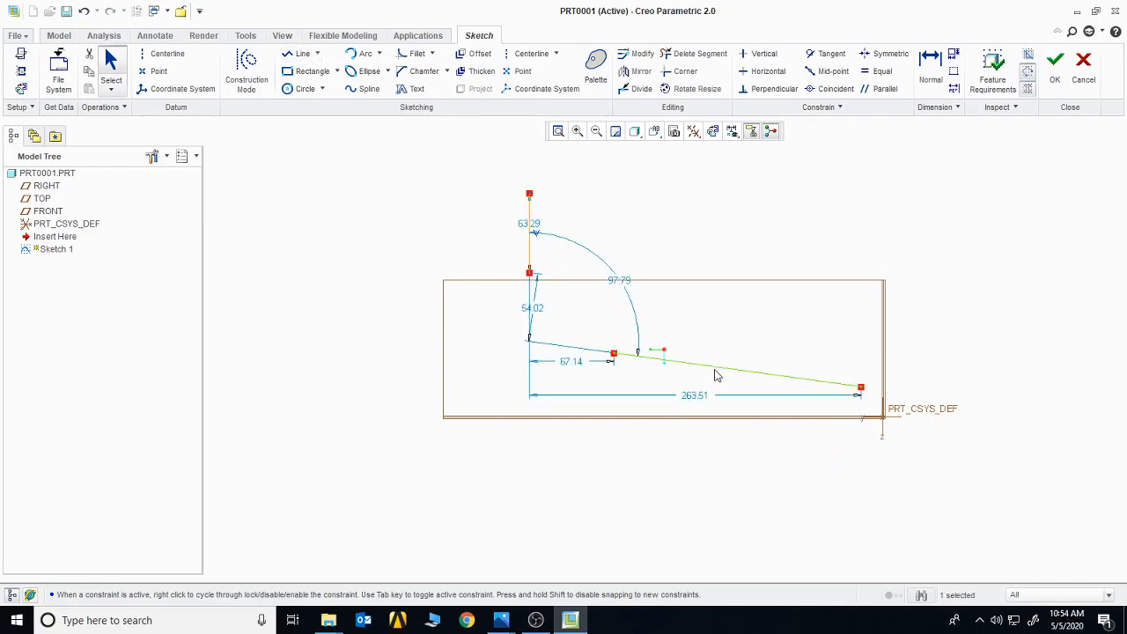
{"action": "left_click", "coordinate": [762, 72]}
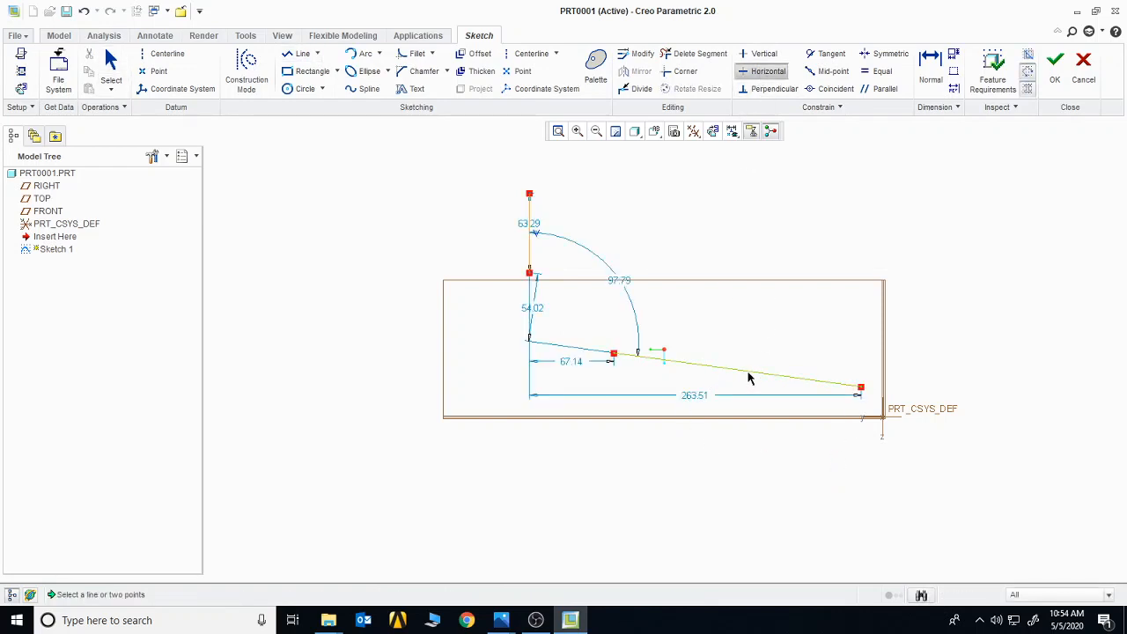
{"action": "left_click", "coordinate": [749, 374]}
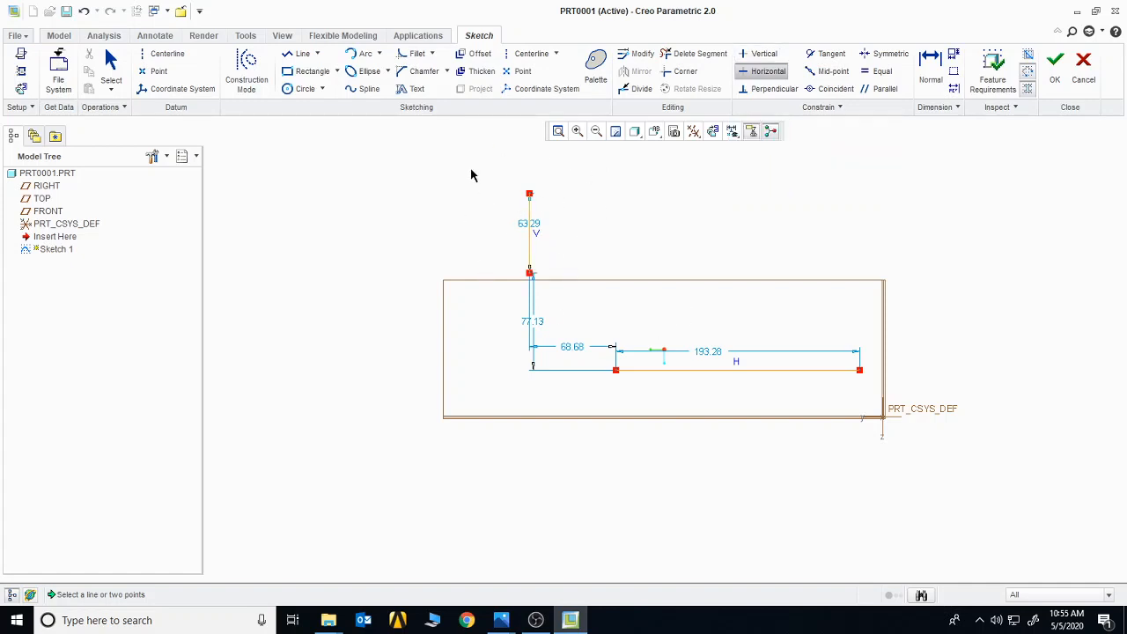
{"action": "middle_click", "coordinate": [685, 416]}
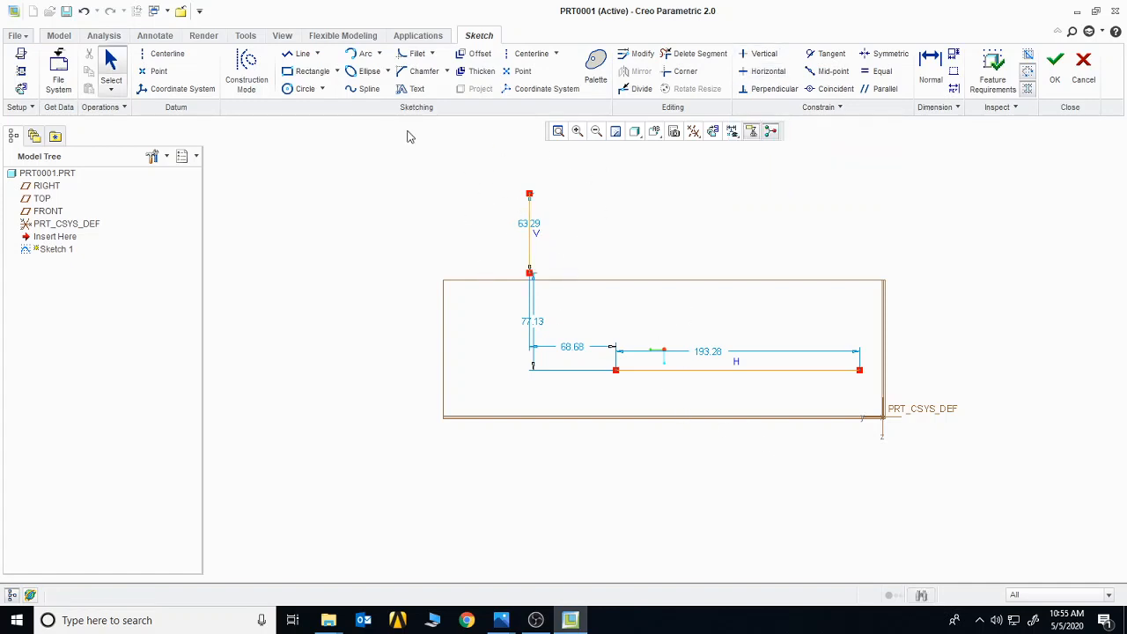
{"action": "left_click_drag", "start_coordinate": [463, 161], "coordinate": [932, 473]}
{"action": "key", "text": "Delete"}
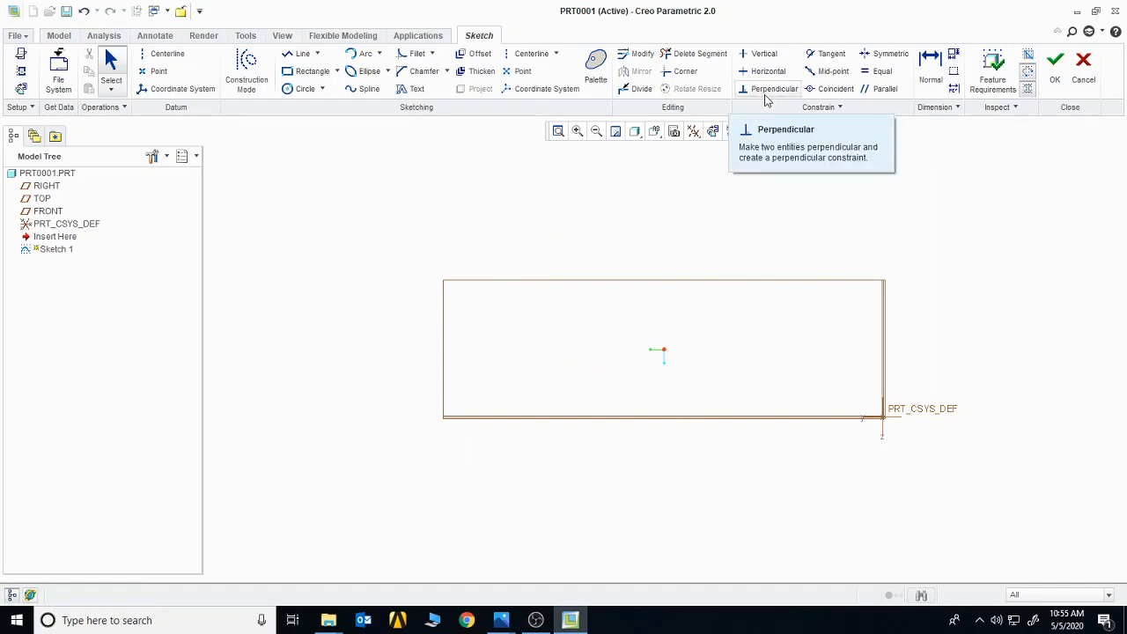
Step: Sketch a horizontal line about 217 long across the datum plane outline's left edge and a separate sloped line above it
{"action": "left_click", "coordinate": [300, 53]}
{"action": "left_click", "coordinate": [344, 301]}
{"action": "left_click", "coordinate": [618, 301]}
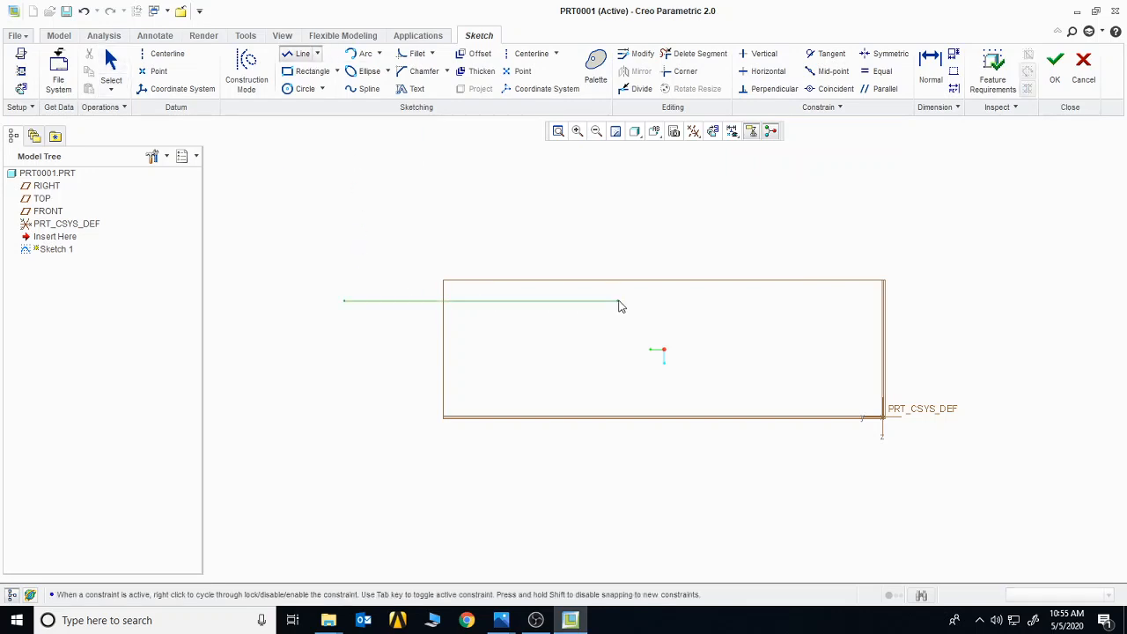
{"action": "middle_click", "coordinate": [618, 300]}
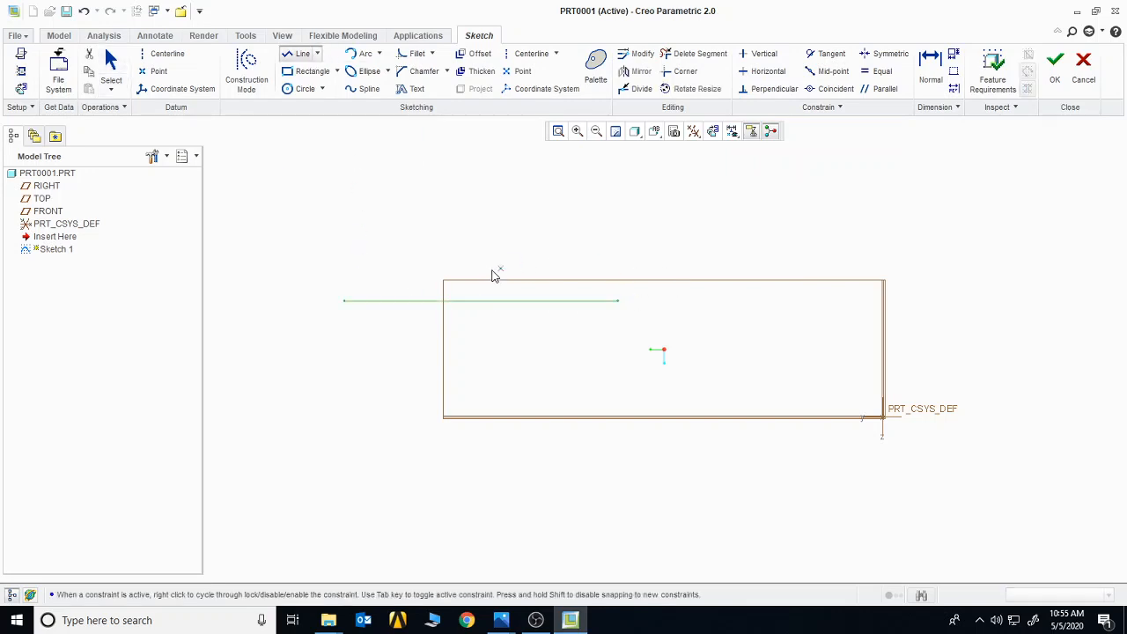
{"action": "left_click", "coordinate": [592, 170]}
{"action": "middle_click", "coordinate": [733, 291]}
{"action": "middle_click", "coordinate": [736, 314]}
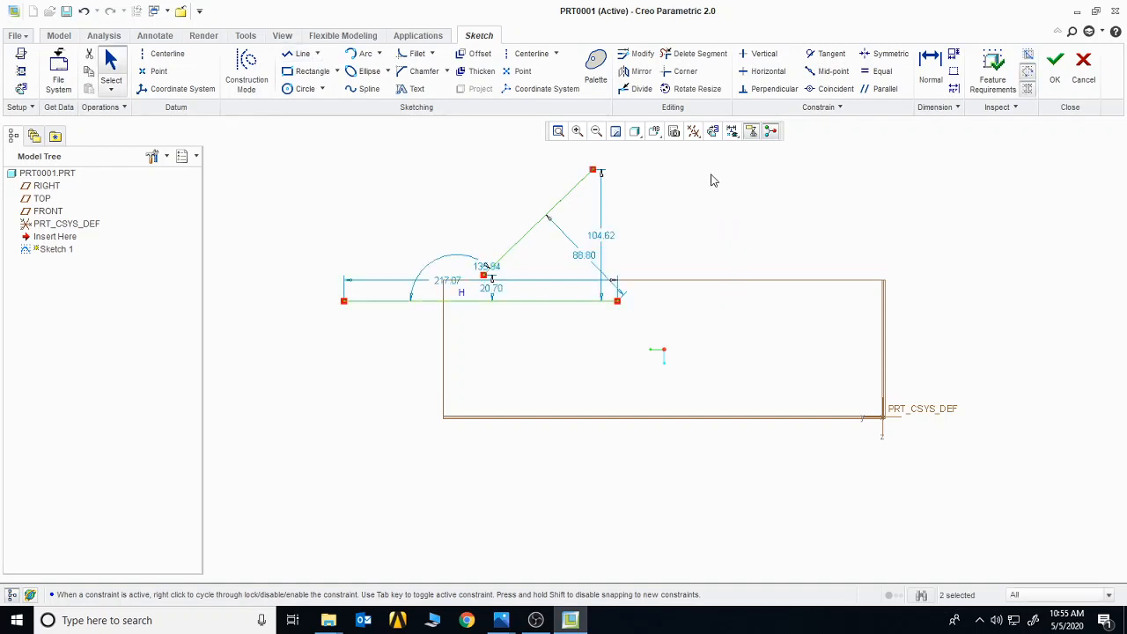
Step: Apply a Perpendicular constraint between the sloped line and the horizontal line
{"action": "left_click", "coordinate": [759, 90]}
{"action": "left_click", "coordinate": [559, 202]}
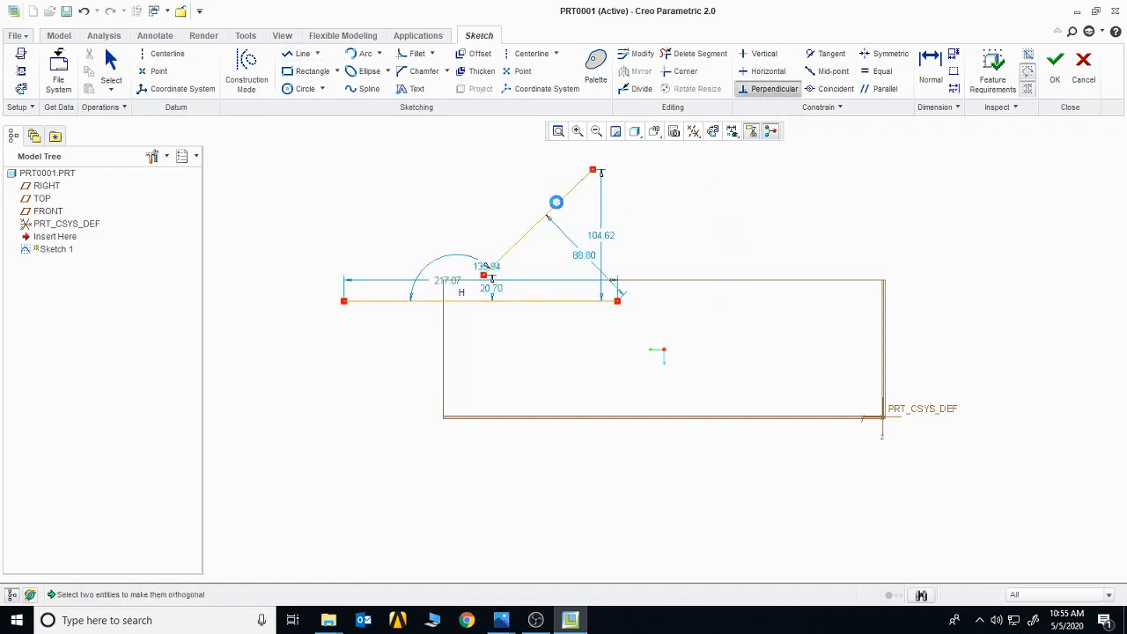
{"action": "left_click", "coordinate": [556, 304]}
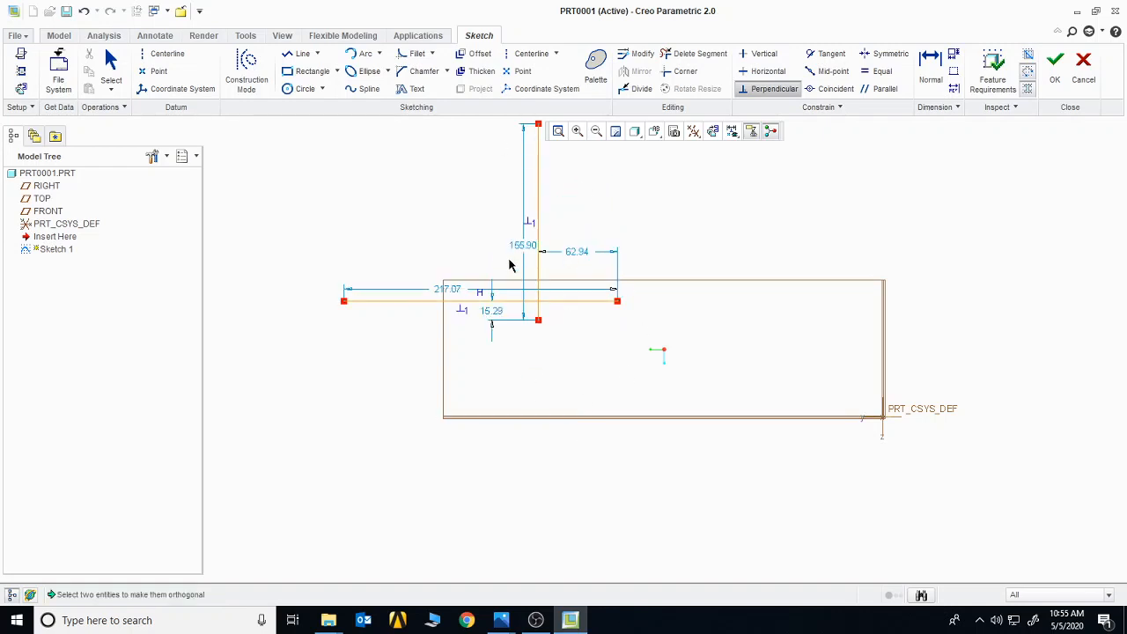
{"action": "middle_click", "coordinate": [696, 371]}
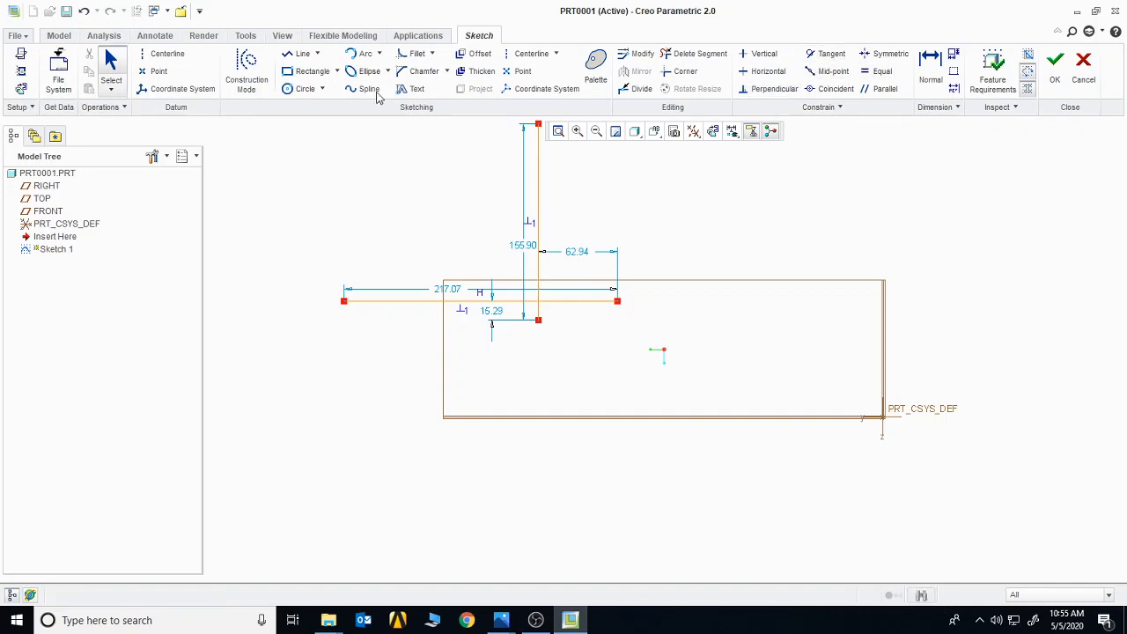
Step: Sketch a circle about 109 in diameter across the datum plane outline's lower edge, near its right end
{"action": "left_click", "coordinate": [305, 90]}
{"action": "left_click", "coordinate": [786, 388]}
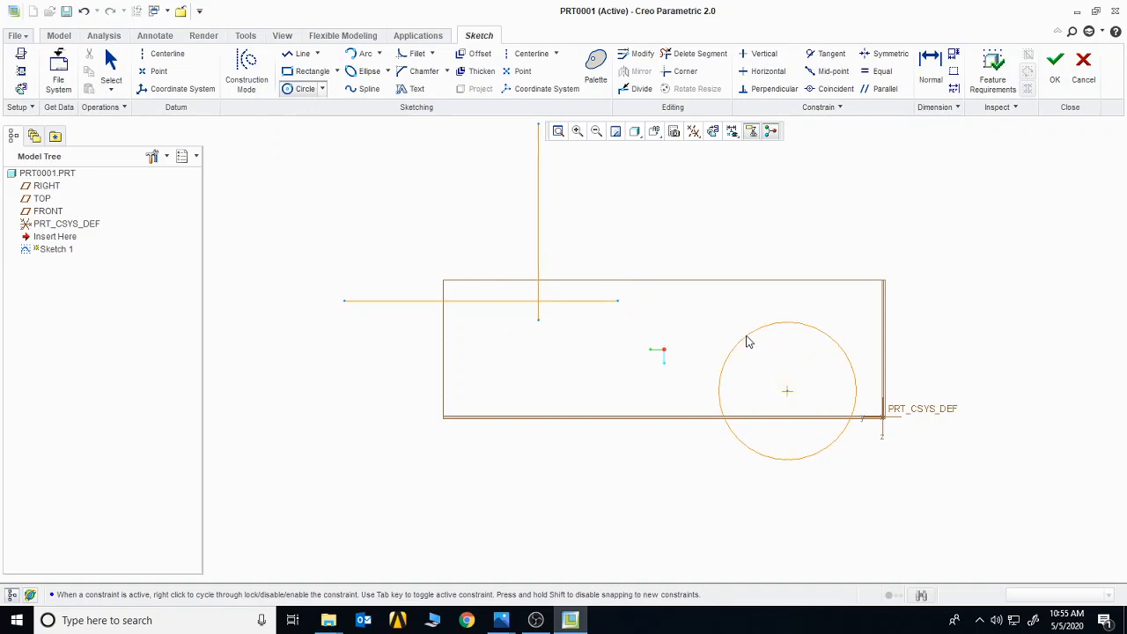
{"action": "left_click", "coordinate": [745, 337]}
{"action": "middle_click", "coordinate": [797, 348]}
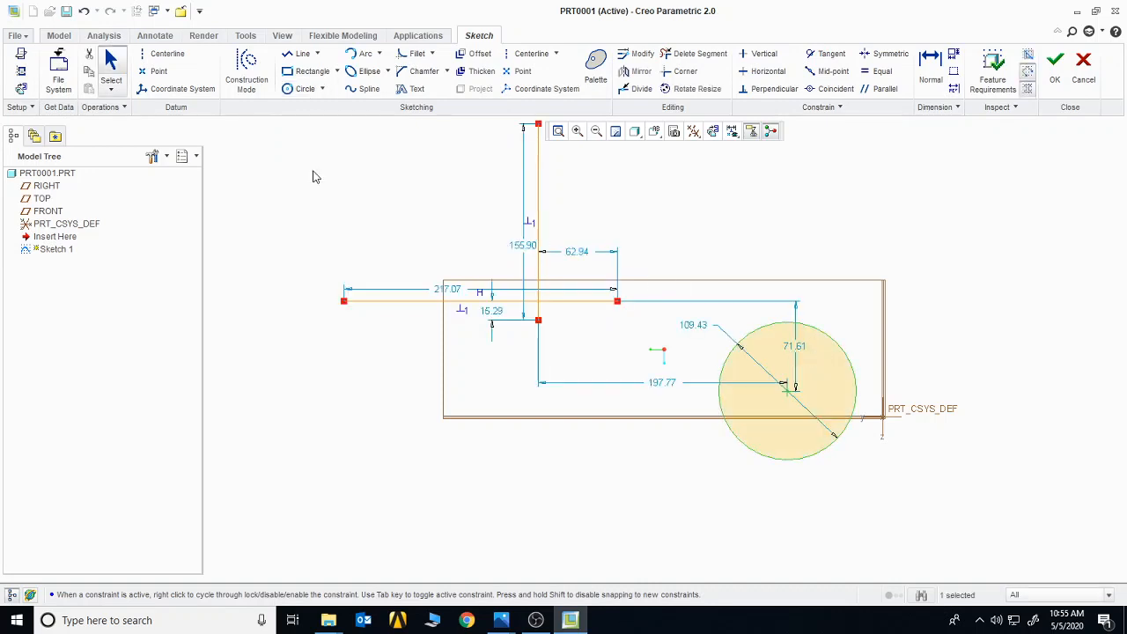
Step: Sketch a line to the right of the circle, sloping down from above the datum plane outline to below the coordinate system
{"action": "left_click", "coordinate": [296, 55]}
{"action": "left_click", "coordinate": [869, 238]}
{"action": "left_click", "coordinate": [1067, 526]}
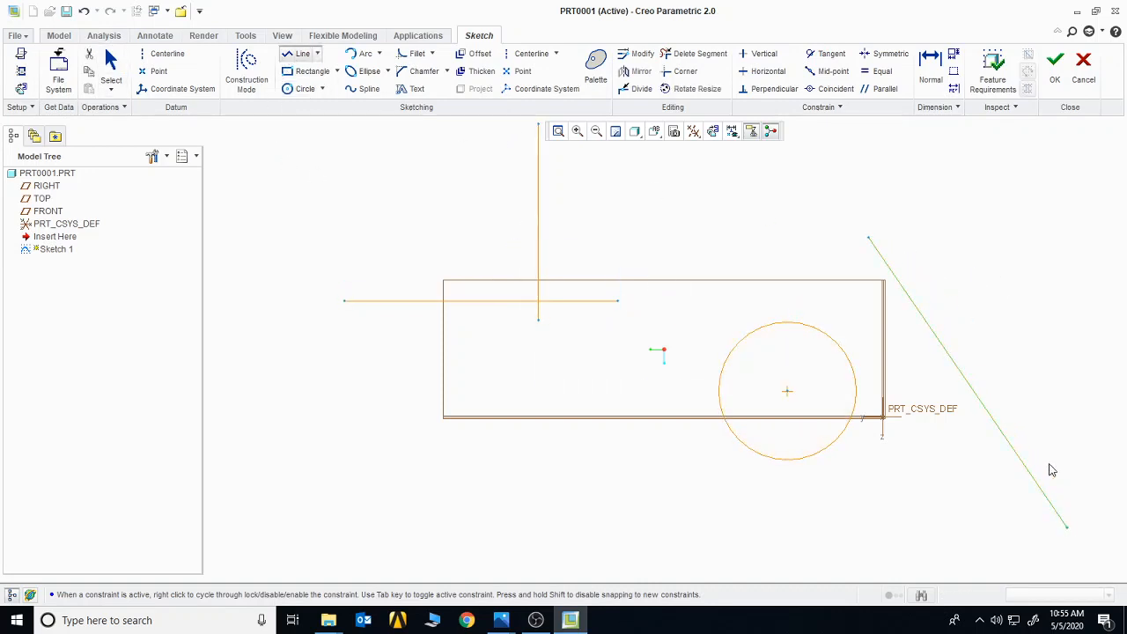
{"action": "middle_click", "coordinate": [1053, 462]}
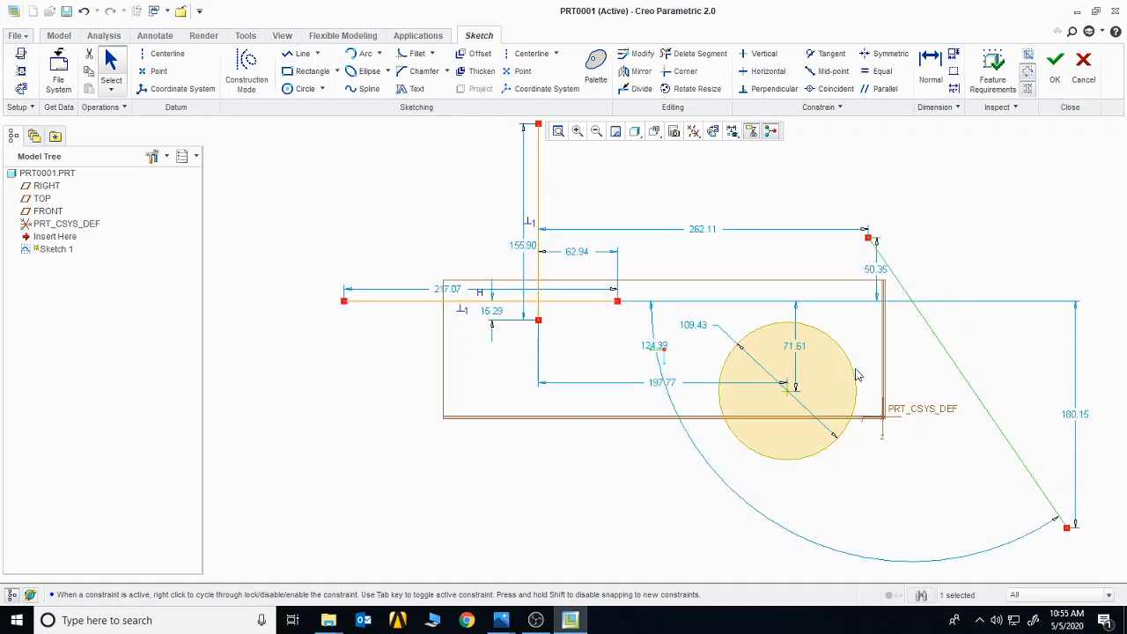
Step: Apply a Tangent constraint between the long sloped line and the circle
{"action": "left_click", "coordinate": [828, 54]}
{"action": "left_click", "coordinate": [912, 304]}
{"action": "left_click", "coordinate": [845, 361]}
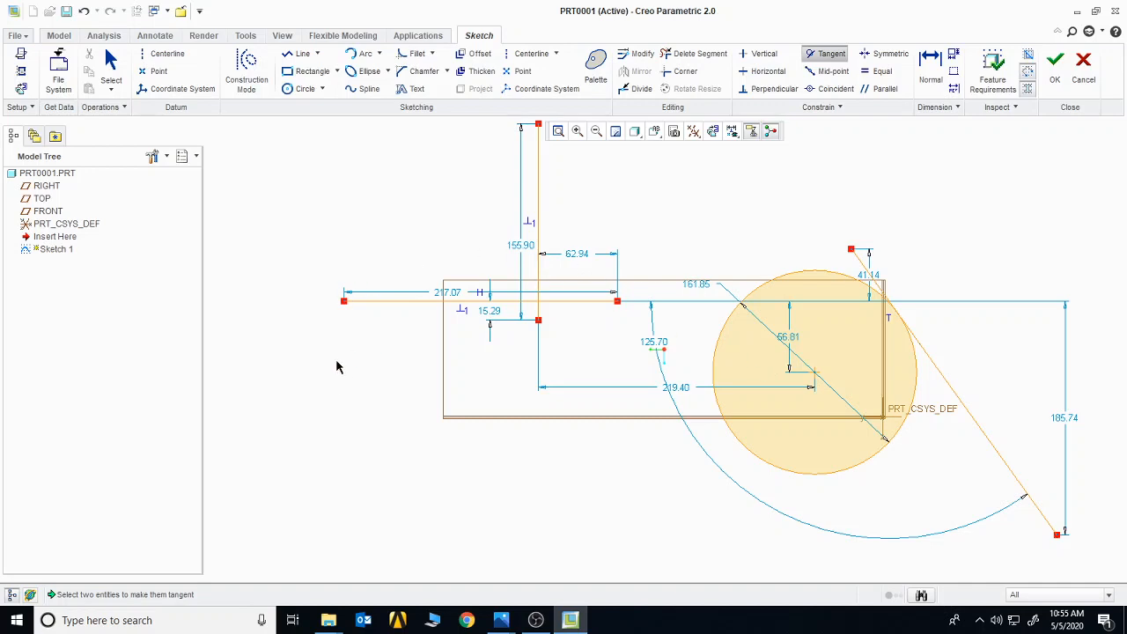
Step: Remove the circle and all the sketched lines with Delete Segment
{"action": "left_click", "coordinate": [690, 59]}
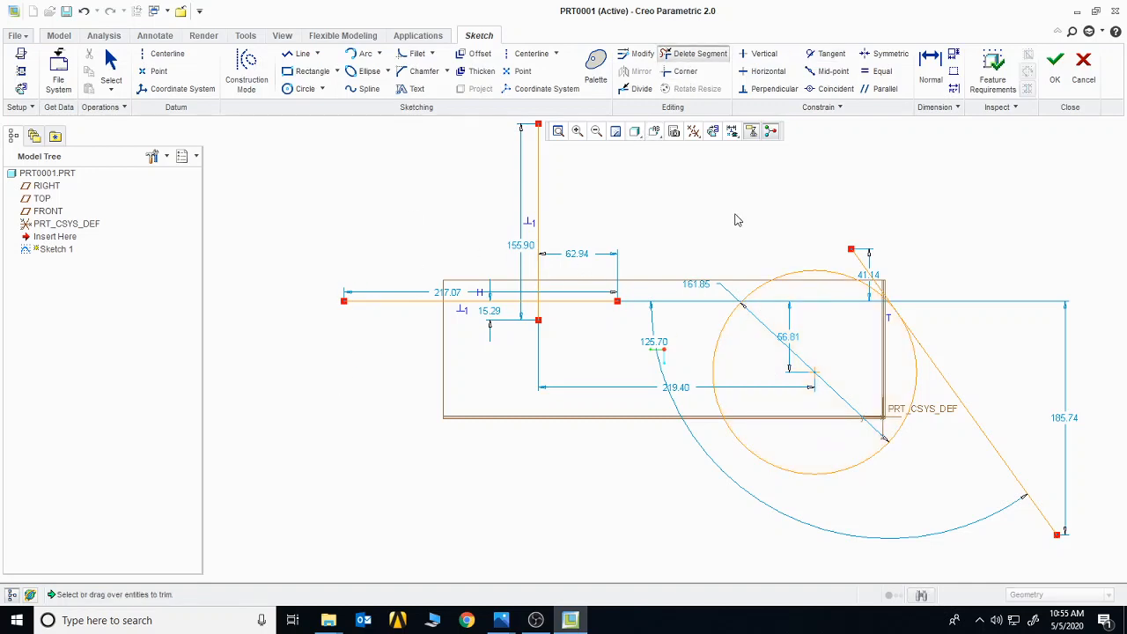
{"action": "mouse_move", "coordinate": [751, 214]}
{"action": "left_mouse_down"}
{"action": "mouse_move", "coordinate": [811, 348]}
{"action": "mouse_move", "coordinate": [859, 421]}
{"action": "mouse_move", "coordinate": [944, 460]}
{"action": "mouse_move", "coordinate": [969, 336]}
{"action": "mouse_move", "coordinate": [513, 243]}
{"action": "mouse_move", "coordinate": [631, 392]}
{"action": "mouse_move", "coordinate": [734, 354]}
{"action": "mouse_move", "coordinate": [810, 390]}
{"action": "mouse_move", "coordinate": [859, 496]}
{"action": "mouse_move", "coordinate": [871, 451]}
{"action": "left_mouse_up"}
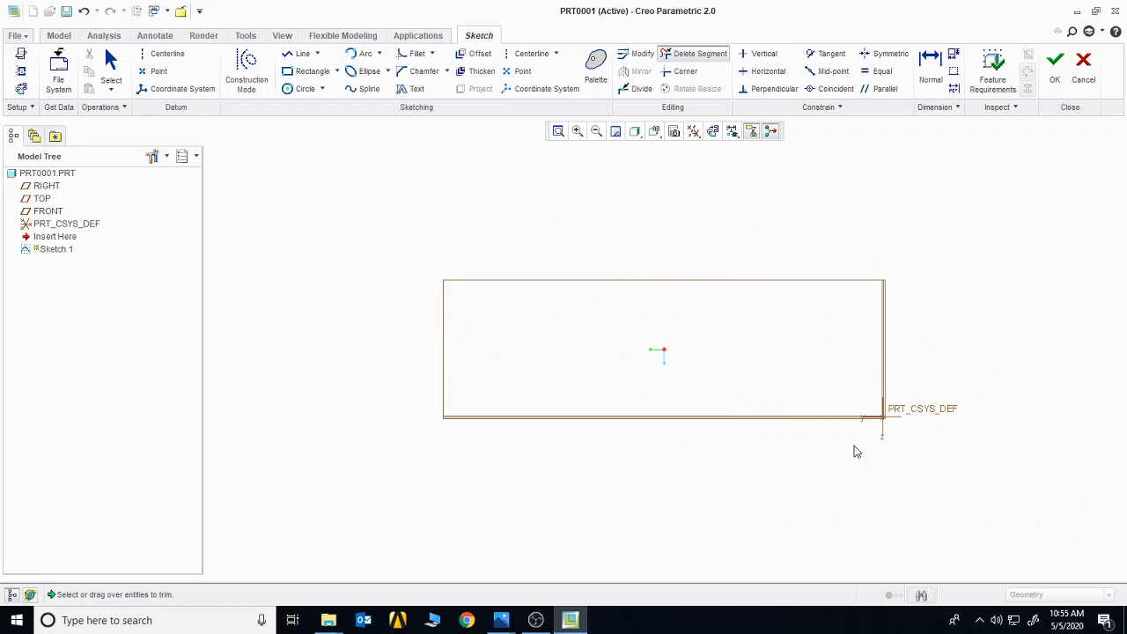
{"action": "middle_click", "coordinate": [780, 292]}
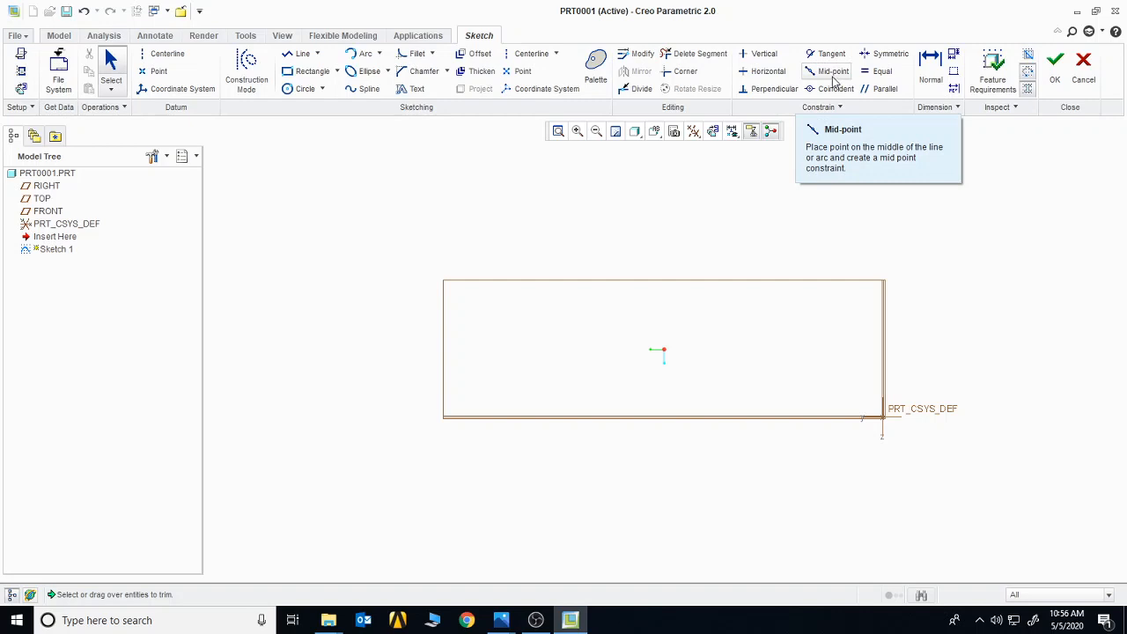
Step: Sketch a horizontal line about 449 long just above the datum plane outline, extending past both of its ends
{"action": "left_click", "coordinate": [300, 54]}
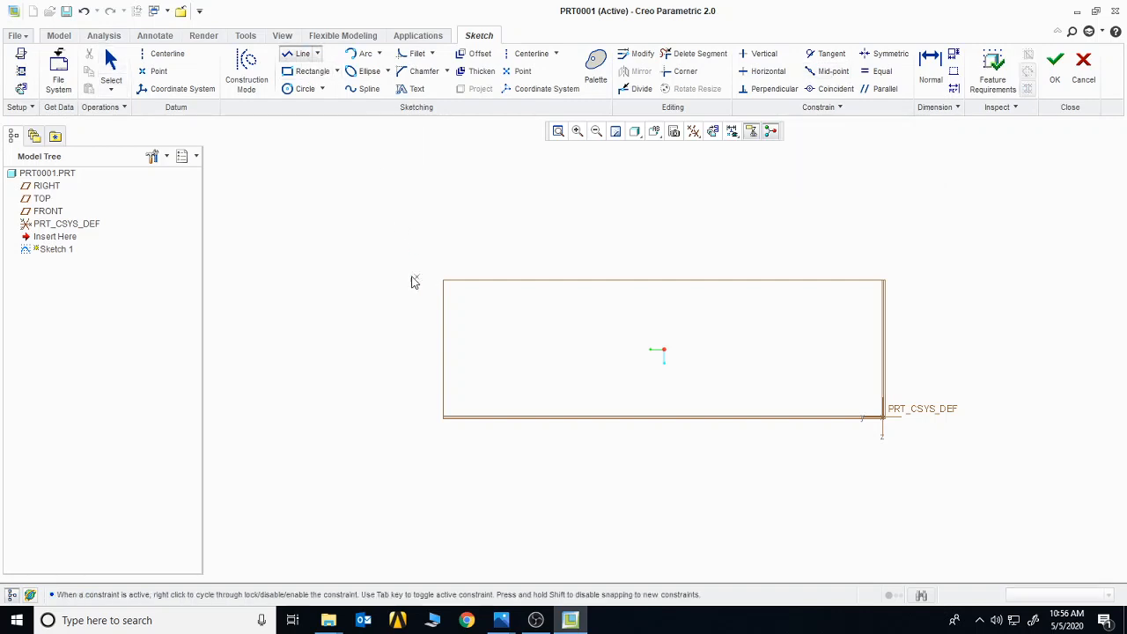
{"action": "left_click", "coordinate": [357, 269]}
{"action": "left_click", "coordinate": [923, 269]}
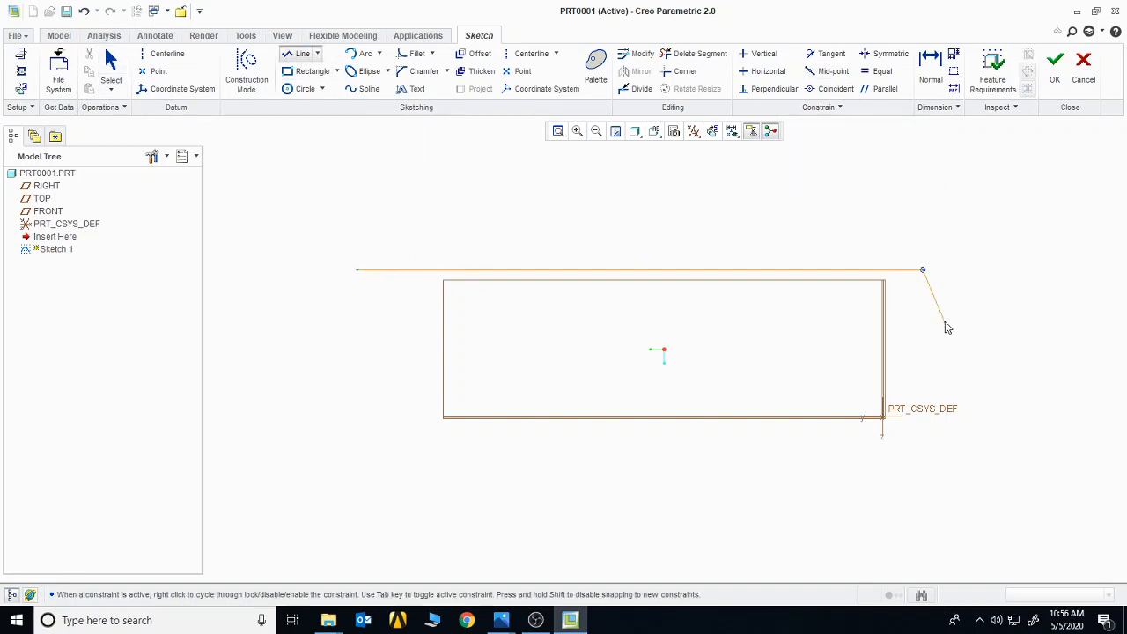
{"action": "middle_click", "coordinate": [984, 350]}
{"action": "middle_click", "coordinate": [984, 349]}
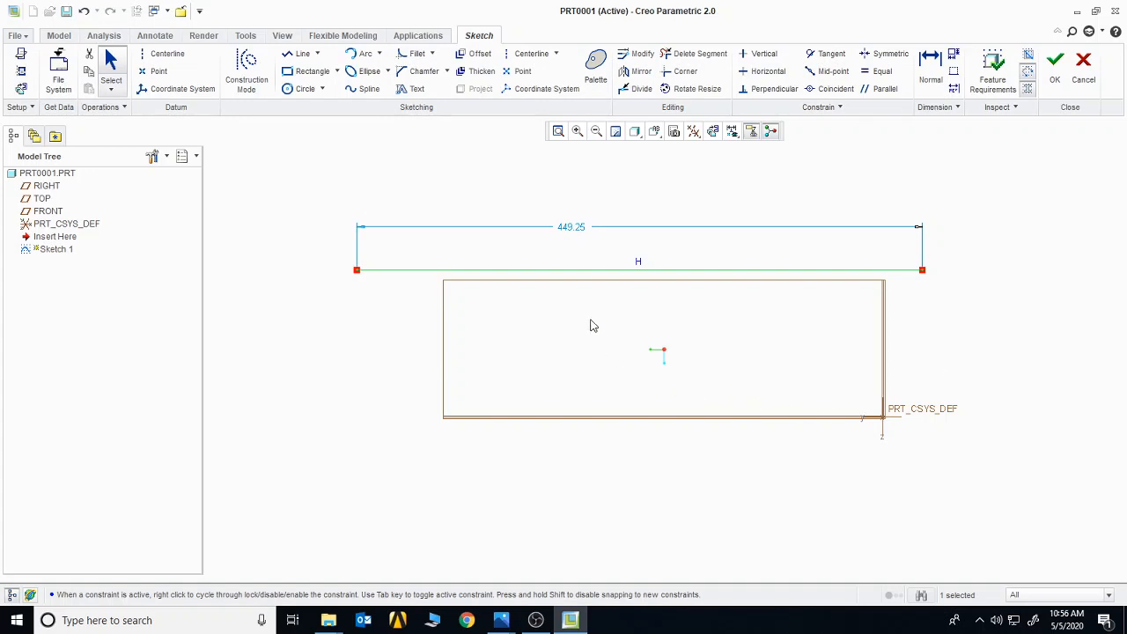
Step: Set the horizontal line's length to 500
{"action": "double_click", "coordinate": [571, 227]}
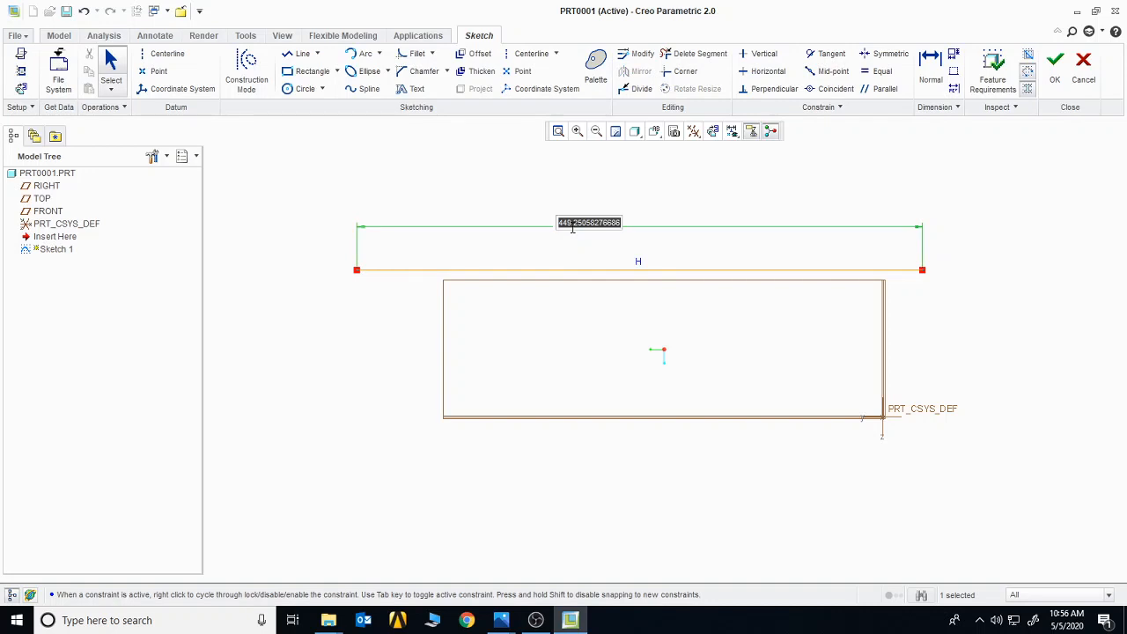
{"action": "type", "text": "5"}
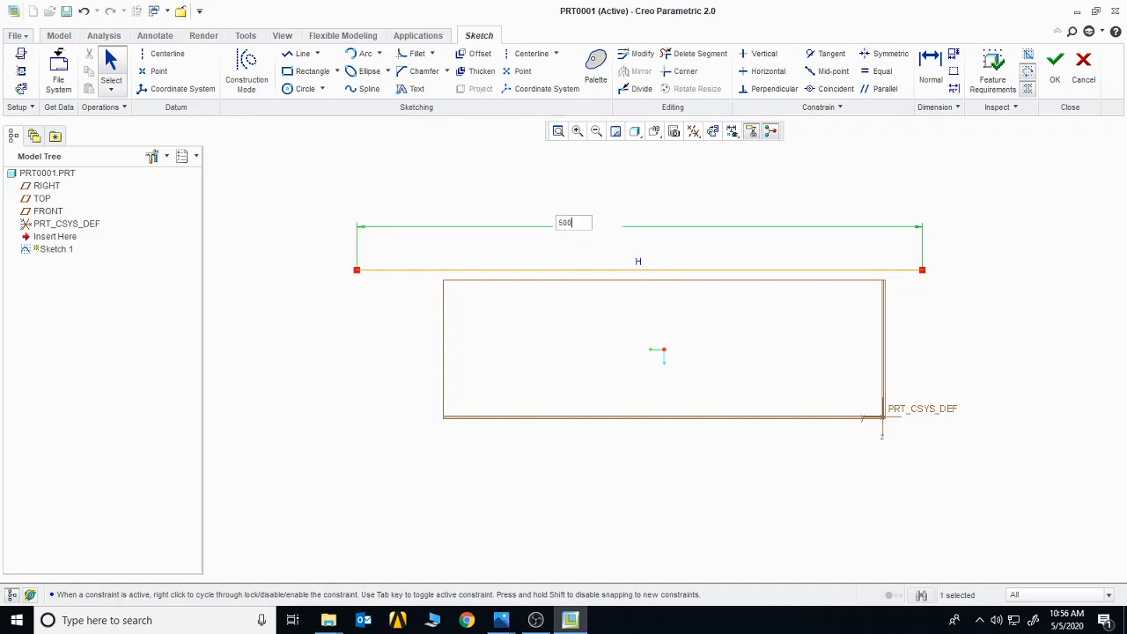
{"action": "type", "text": "00"}
{"action": "key", "text": "Return"}
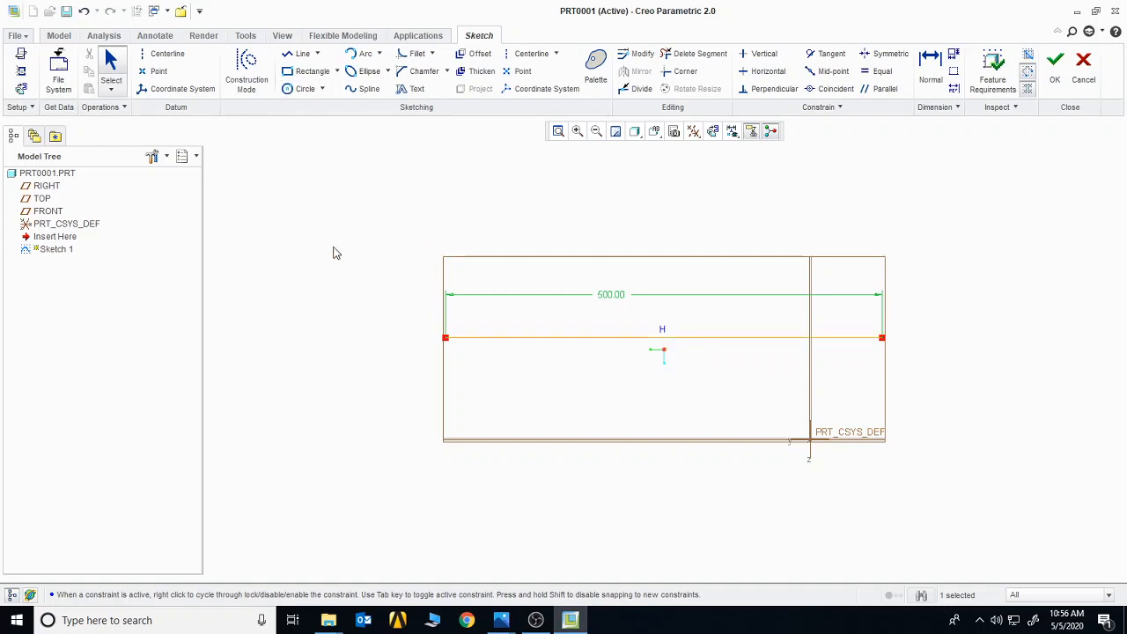
Step: Place a datum point on the horizontal line, about 54 from its left end
{"action": "left_click", "coordinate": [155, 71]}
{"action": "left_click", "coordinate": [493, 341]}
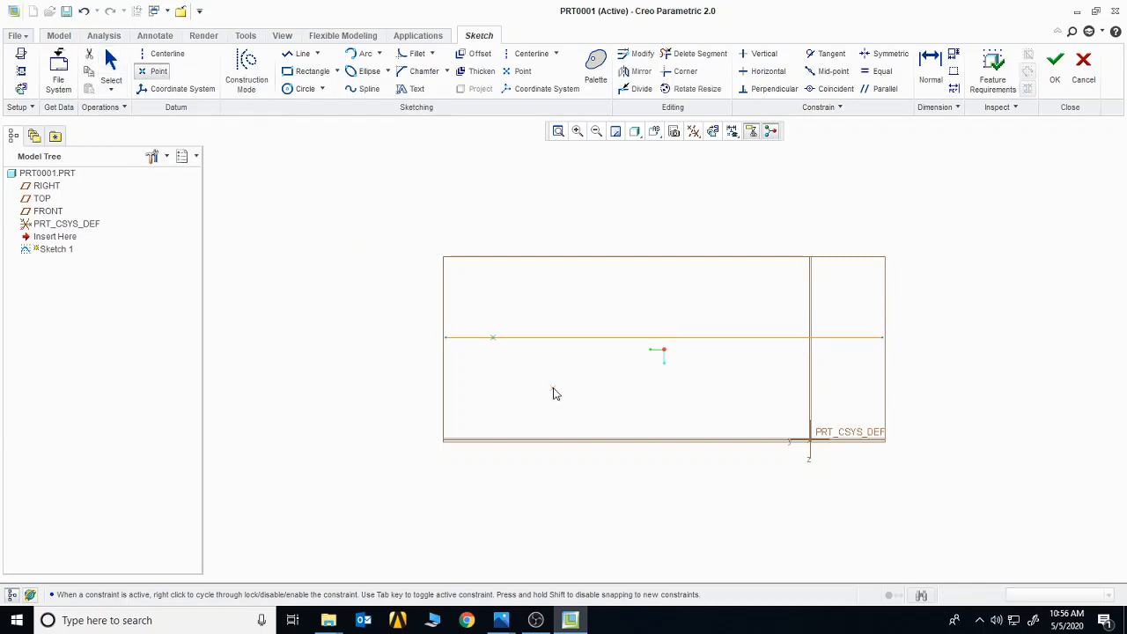
{"action": "middle_click", "coordinate": [555, 419]}
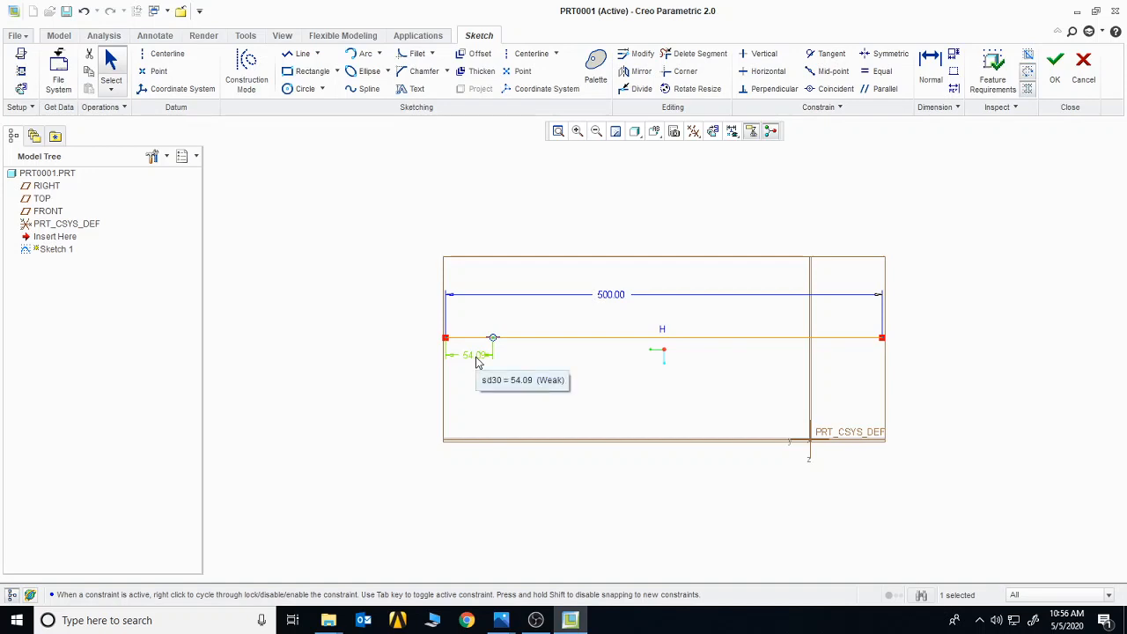
{"action": "left_click", "coordinate": [552, 403]}
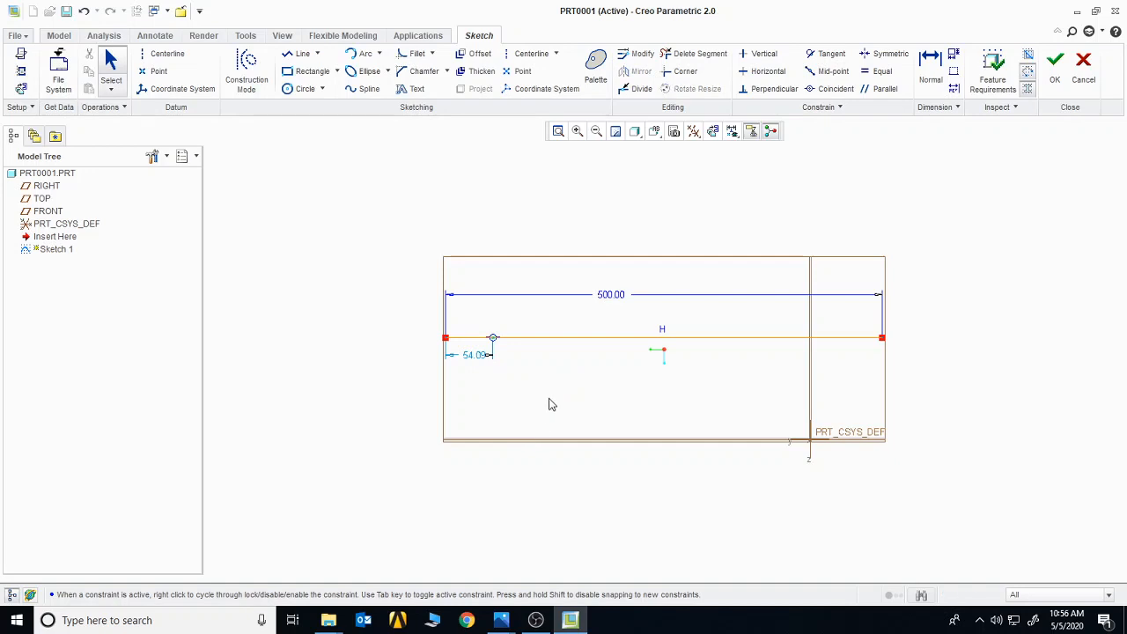
Step: Apply a Mid-point constraint between the datum point and the 500 line
{"action": "left_click", "coordinate": [829, 71]}
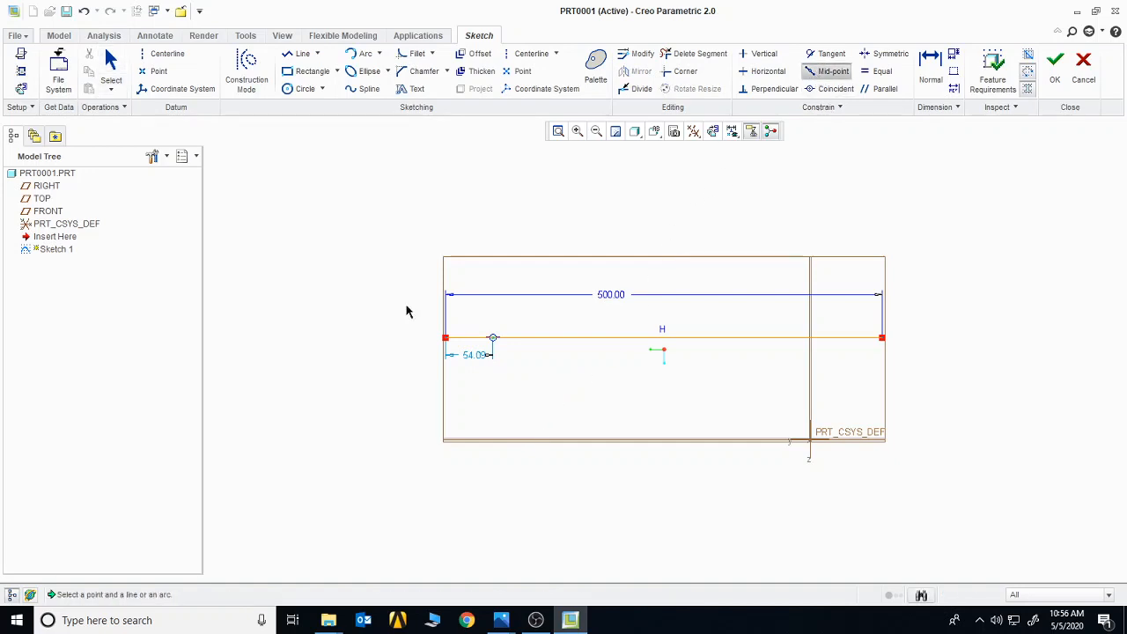
{"action": "left_click", "coordinate": [493, 341]}
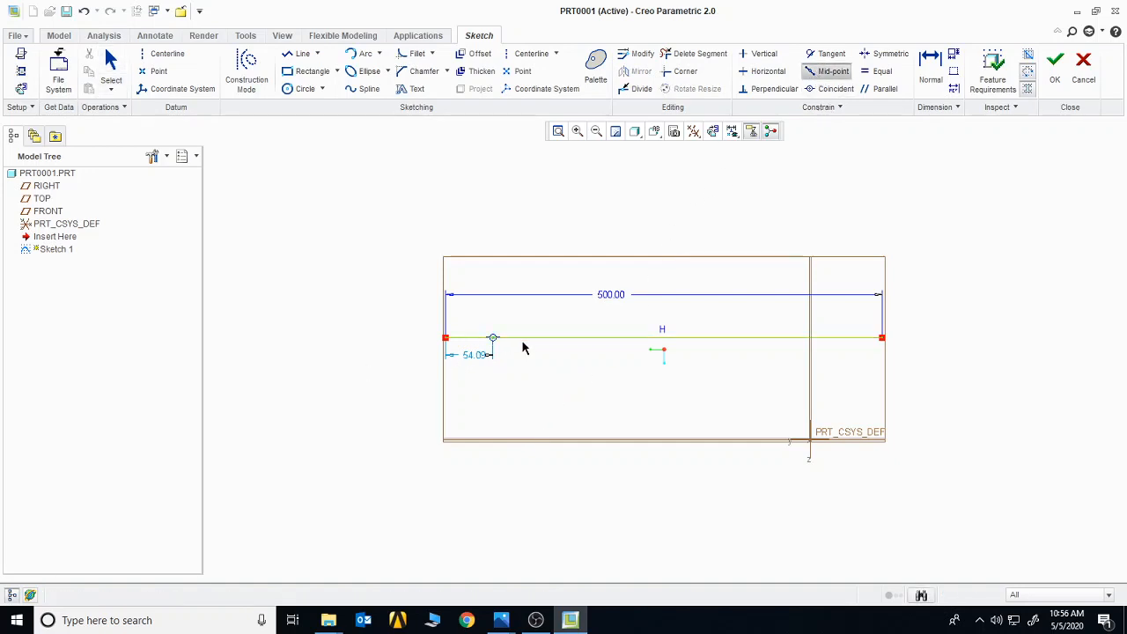
{"action": "left_click", "coordinate": [541, 340]}
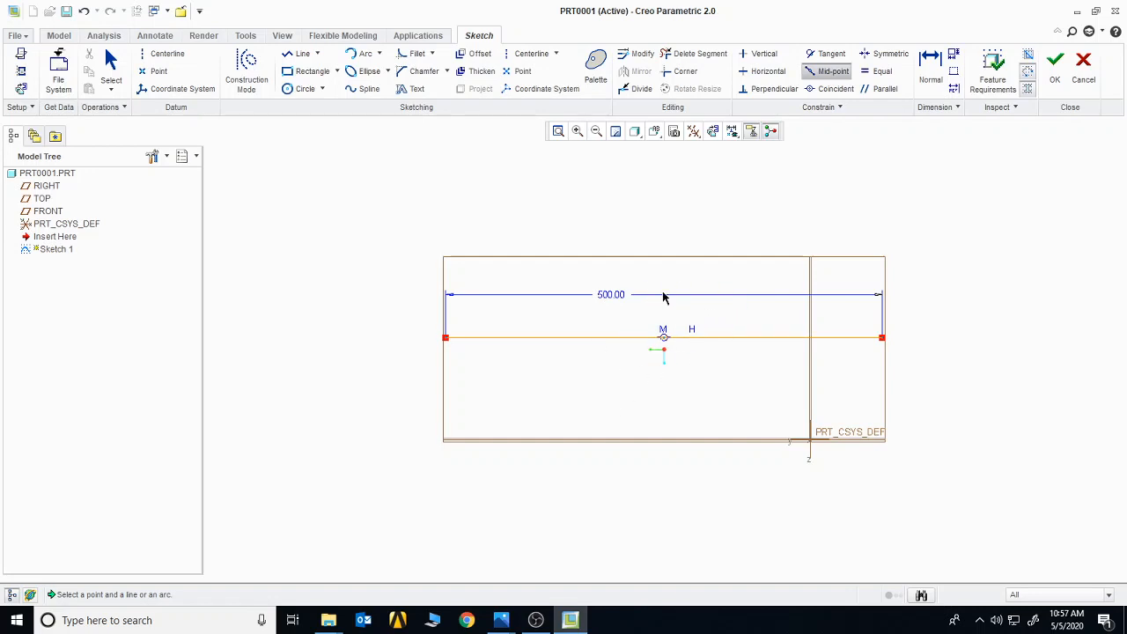
Step: Sketch an upright rectangle about 143 wide and 325 high to the left of the datum plane outline
{"action": "left_click", "coordinate": [310, 70]}
{"action": "left_click", "coordinate": [267, 188]}
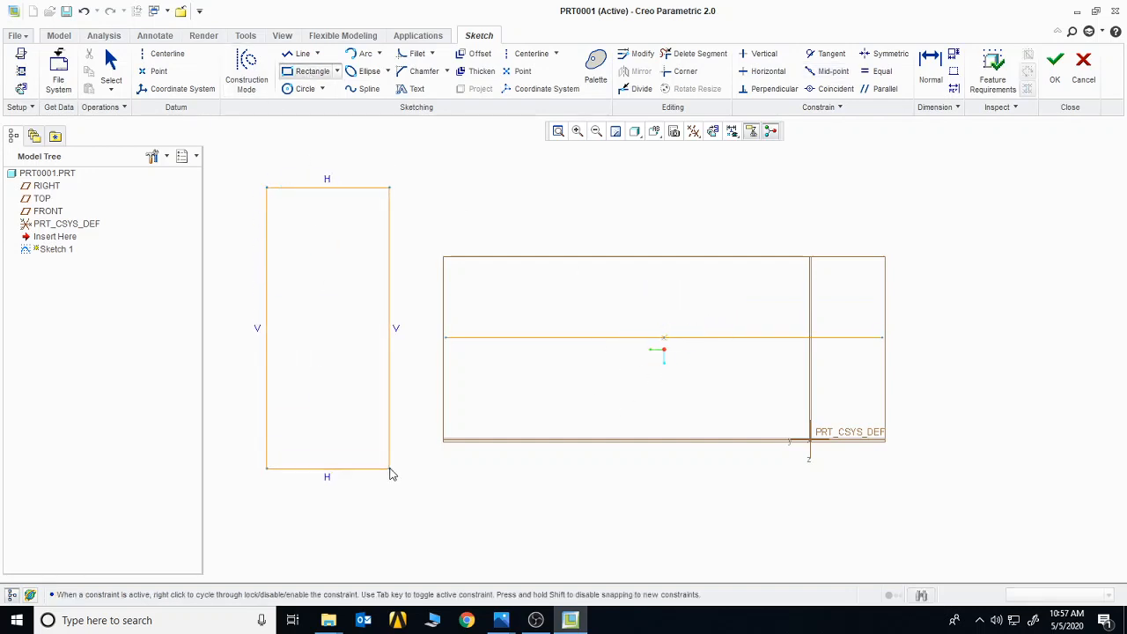
{"action": "left_click", "coordinate": [392, 471]}
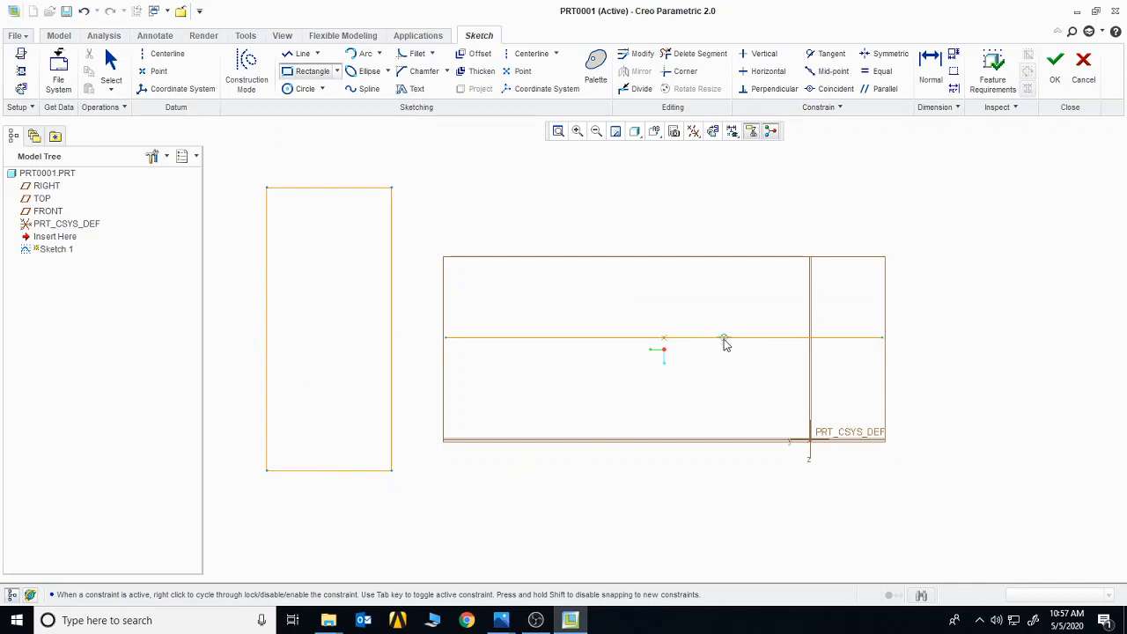
{"action": "middle_click", "coordinate": [728, 393]}
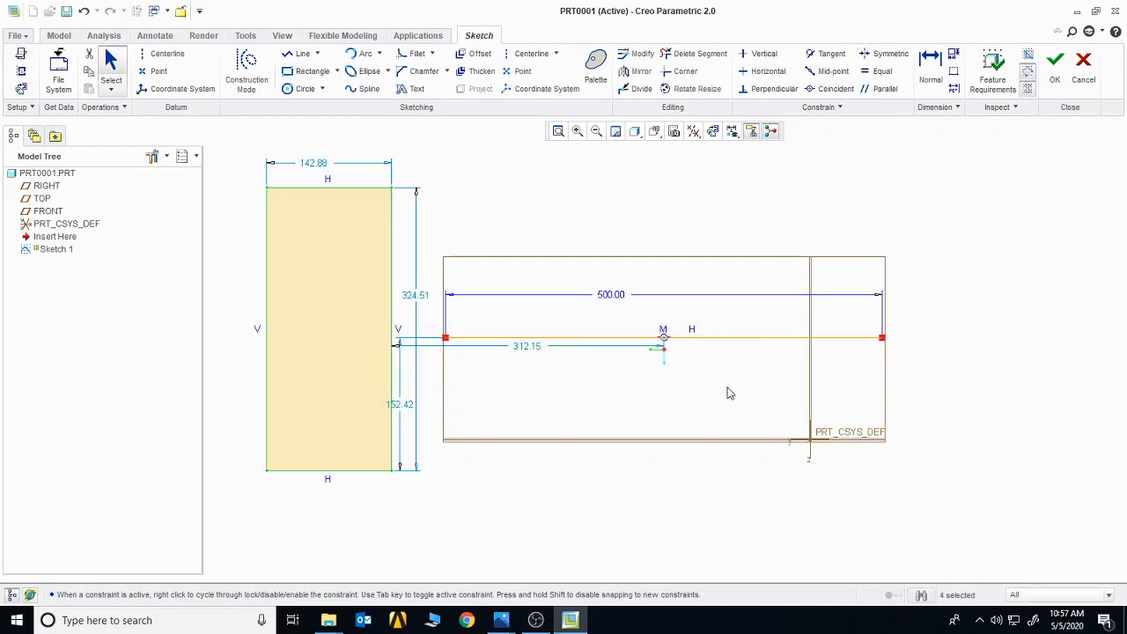
Step: Place one datum point on the rectangle's right edge about 35 above its lower corner, and another outside about 102 right of that edge
{"action": "left_click", "coordinate": [158, 70]}
{"action": "left_click", "coordinate": [390, 440]}
{"action": "left_click", "coordinate": [480, 479]}
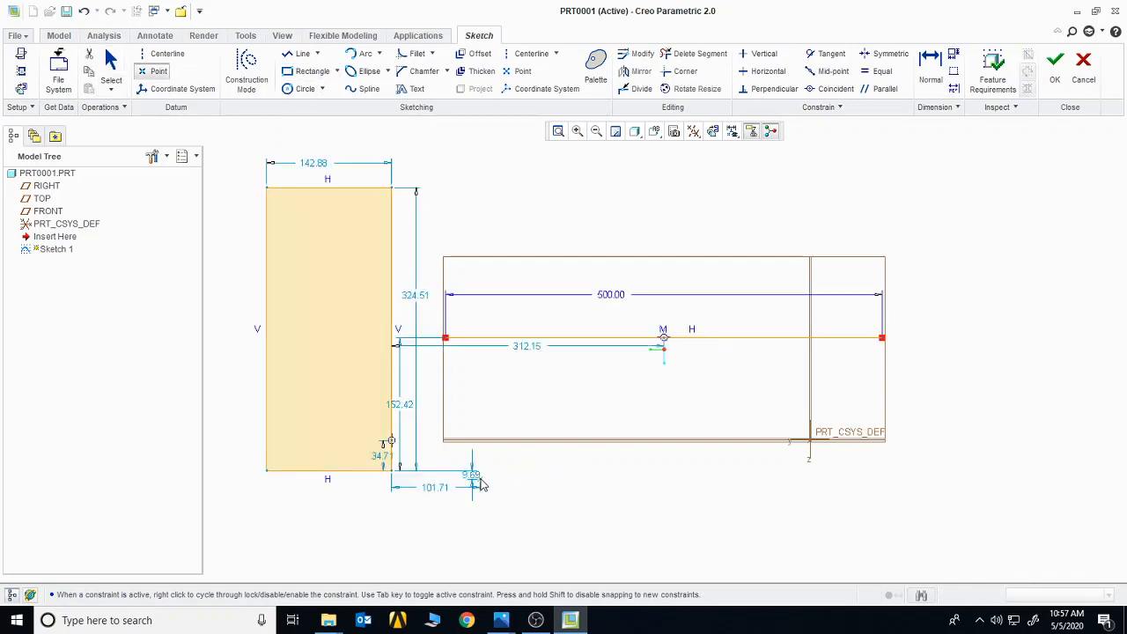
Step: Apply a Mid-point constraint between the datum point on the rectangle's right edge and that edge
{"action": "middle_click", "coordinate": [511, 487]}
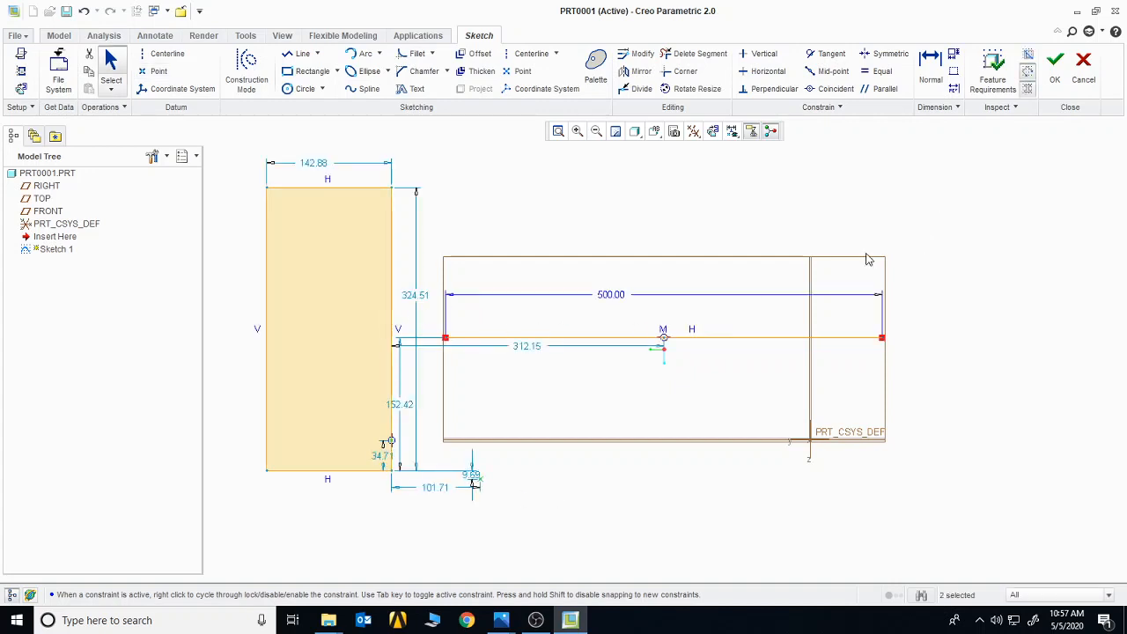
{"action": "left_click", "coordinate": [815, 74]}
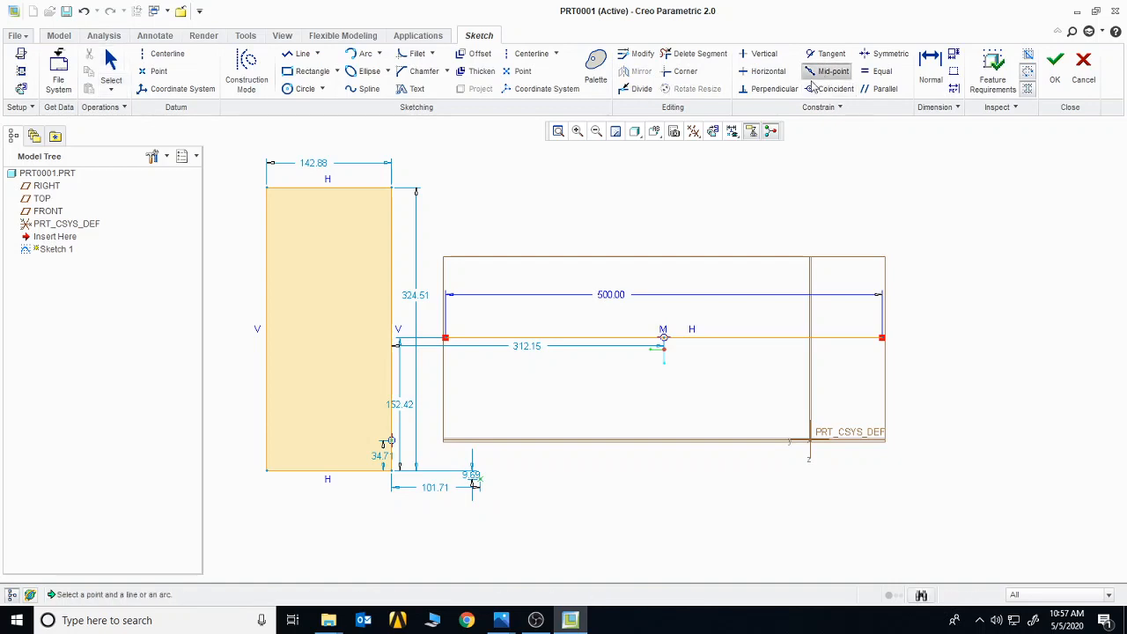
{"action": "left_click", "coordinate": [390, 443]}
{"action": "left_click", "coordinate": [392, 339]}
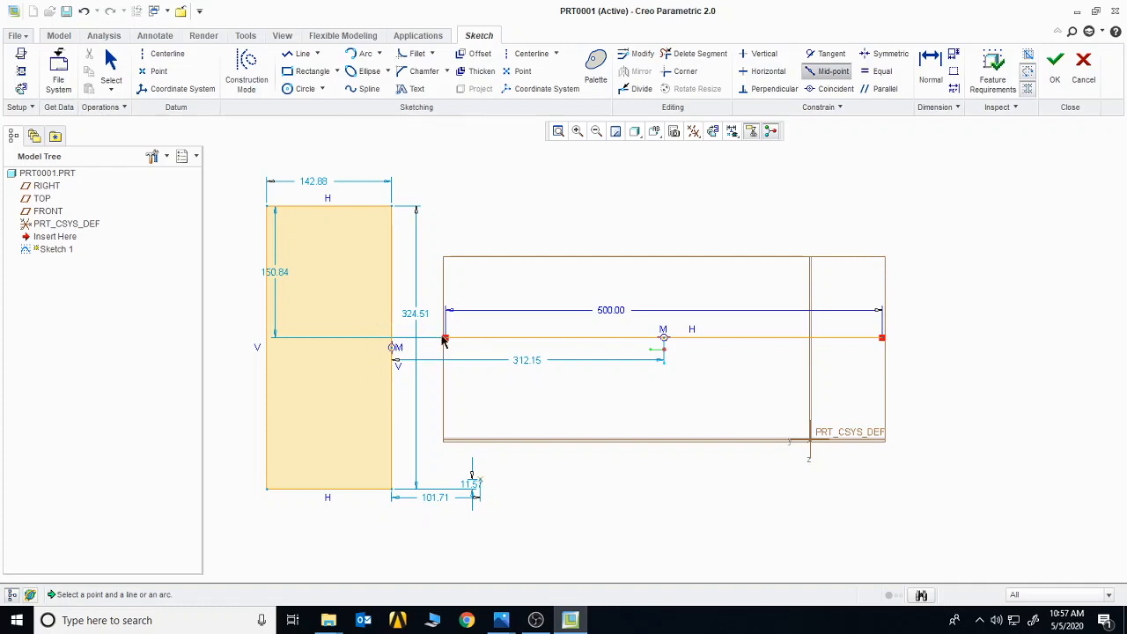
Step: Sketch a circle about 225 in diameter centred on the rectangle's mid-point datum point, and another about 128 in diameter to its upper right
{"action": "left_click", "coordinate": [323, 88]}
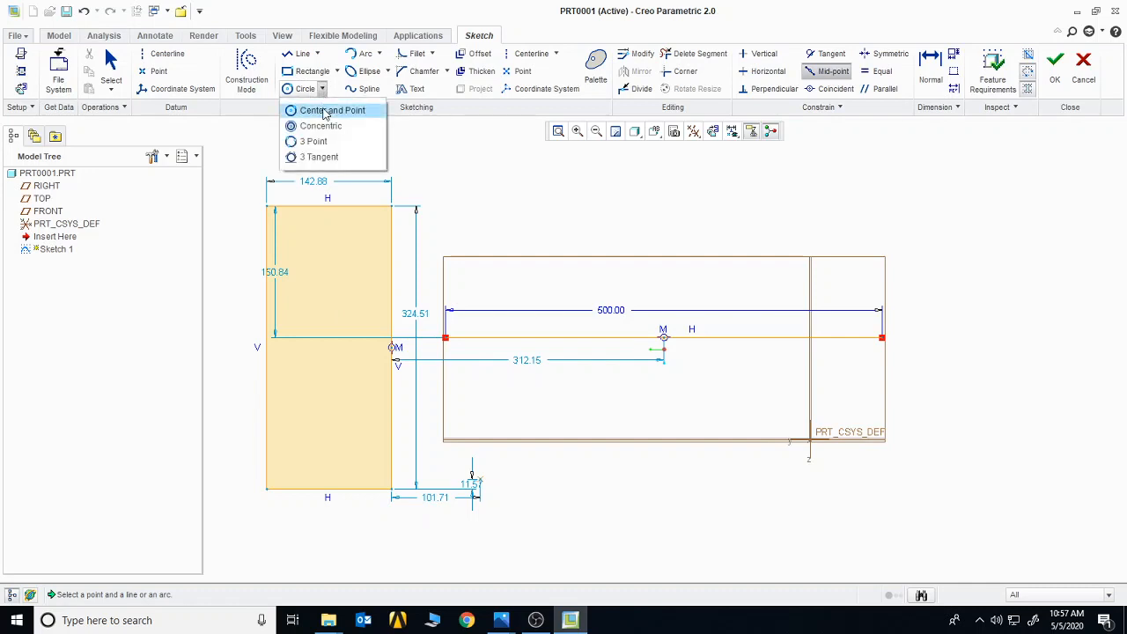
{"action": "left_click", "coordinate": [324, 112]}
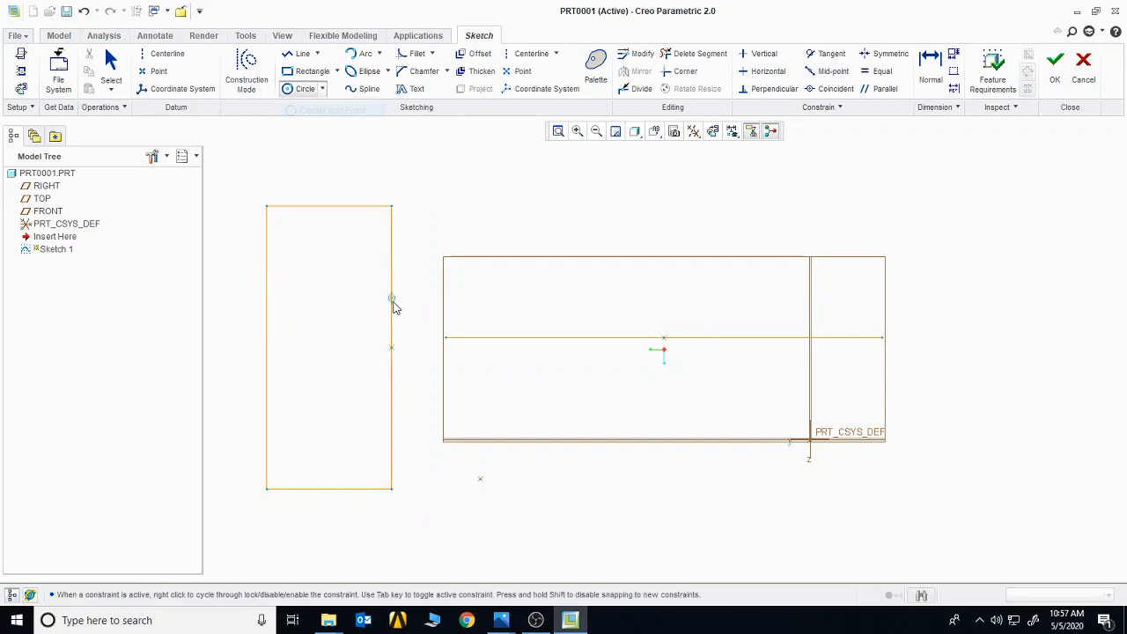
{"action": "left_click", "coordinate": [392, 348]}
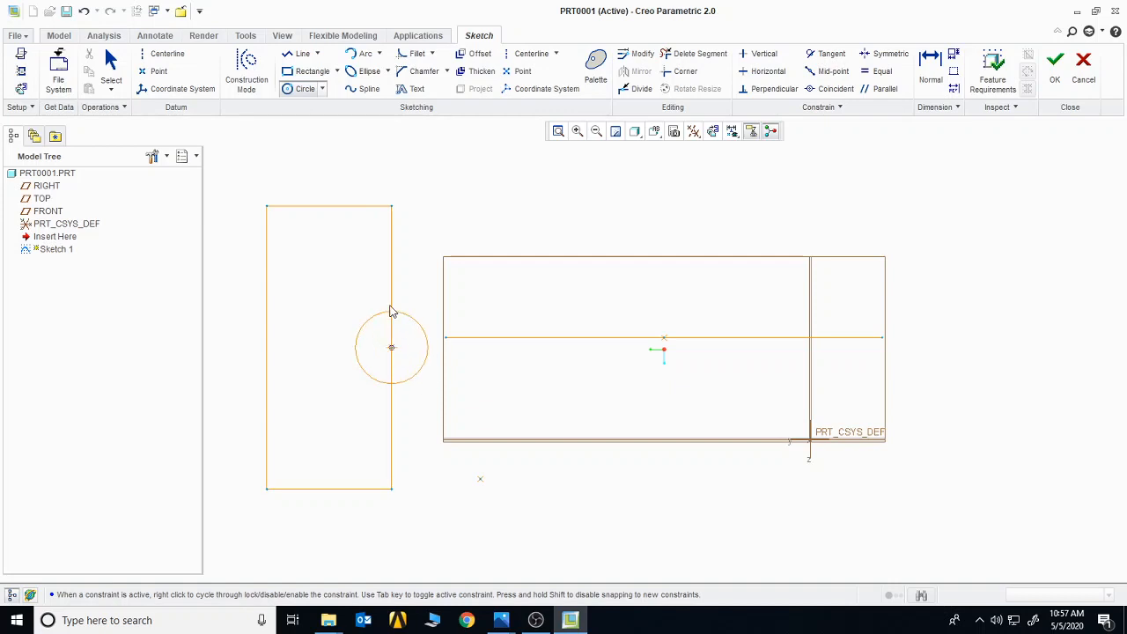
{"action": "left_click", "coordinate": [370, 256]}
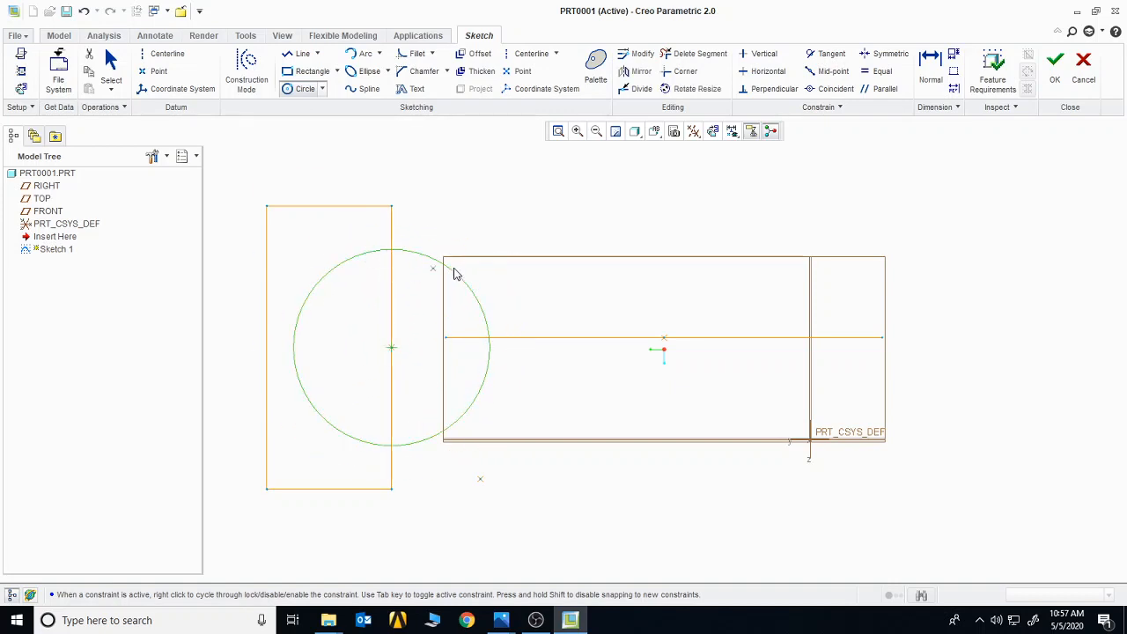
{"action": "left_click", "coordinate": [545, 297]}
{"action": "left_click", "coordinate": [594, 267]}
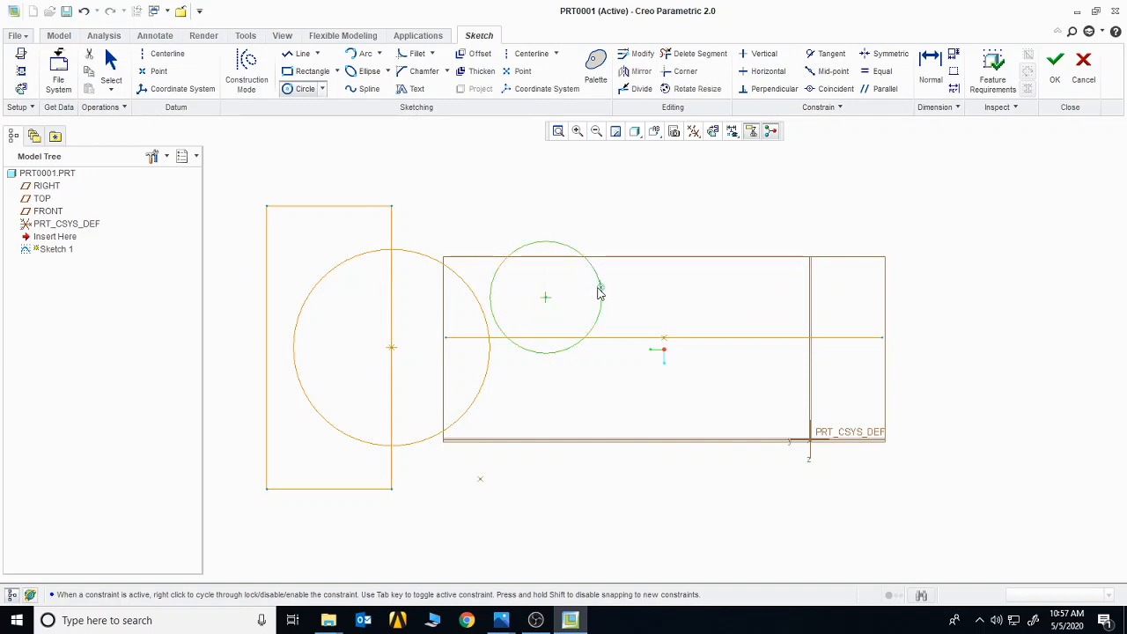
{"action": "middle_click", "coordinate": [648, 307]}
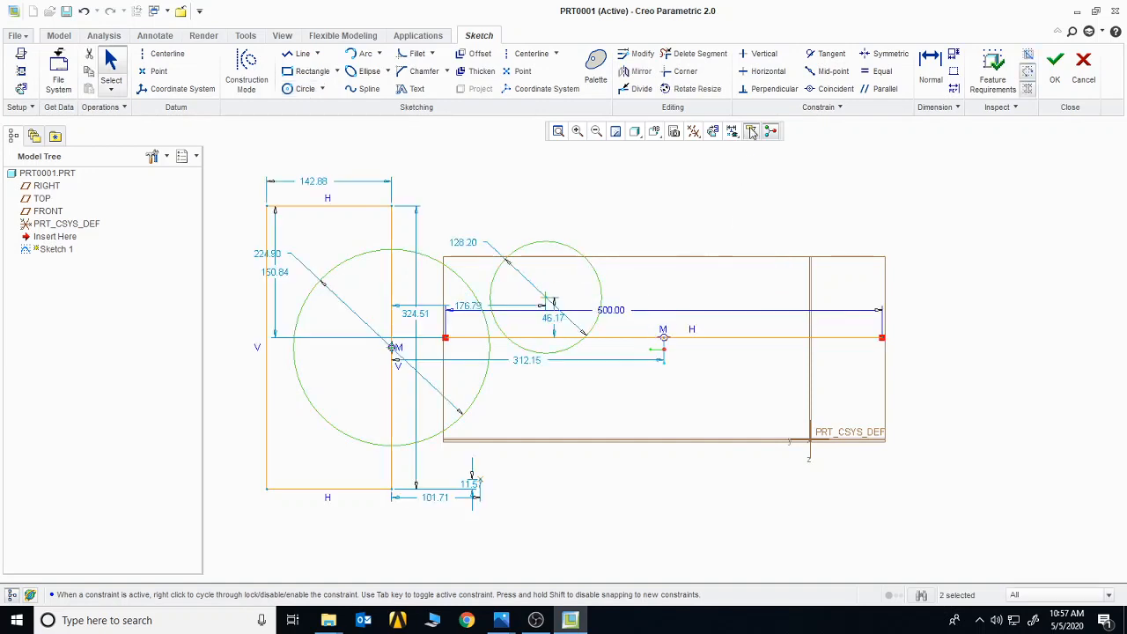
Step: Trim away the circles, rectangle and line segments with Delete Segment, and delete all remaining sketch entities
{"action": "left_click", "coordinate": [693, 53]}
{"action": "mouse_move", "coordinate": [757, 220]}
{"action": "left_mouse_down"}
{"action": "mouse_move", "coordinate": [760, 255]}
{"action": "mouse_move", "coordinate": [597, 211]}
{"action": "mouse_move", "coordinate": [596, 262]}
{"action": "mouse_move", "coordinate": [493, 304]}
{"action": "mouse_move", "coordinate": [412, 403]}
{"action": "mouse_move", "coordinate": [283, 412]}
{"action": "mouse_move", "coordinate": [341, 192]}
{"action": "mouse_move", "coordinate": [414, 252]}
{"action": "mouse_move", "coordinate": [374, 249]}
{"action": "mouse_move", "coordinate": [449, 424]}
{"action": "mouse_move", "coordinate": [432, 461]}
{"action": "mouse_move", "coordinate": [362, 459]}
{"action": "left_mouse_up"}
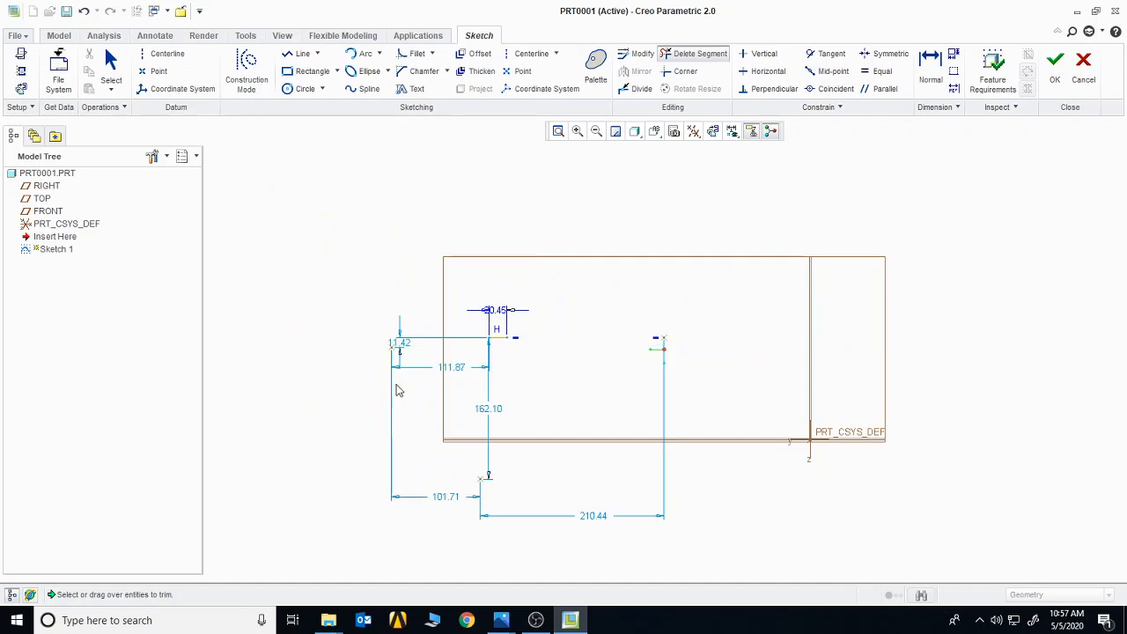
{"action": "middle_click", "coordinate": [349, 376]}
{"action": "mouse_move", "coordinate": [294, 222]}
{"action": "left_mouse_down"}
{"action": "mouse_move", "coordinate": [615, 437]}
{"action": "mouse_move", "coordinate": [716, 544]}
{"action": "left_mouse_up"}
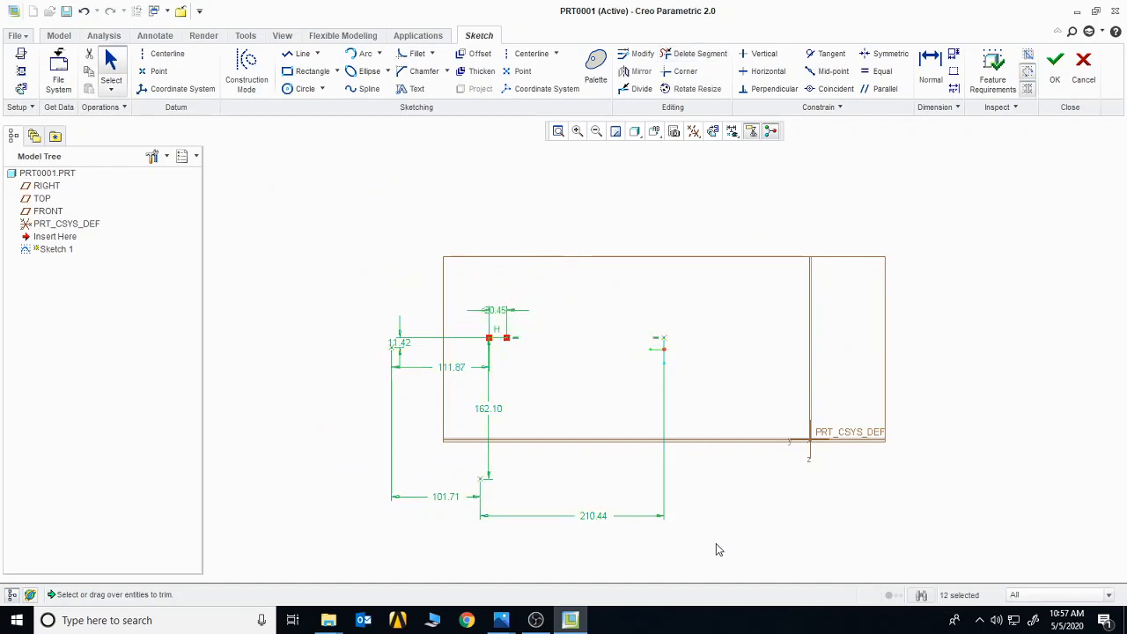
{"action": "key", "text": "Delete"}
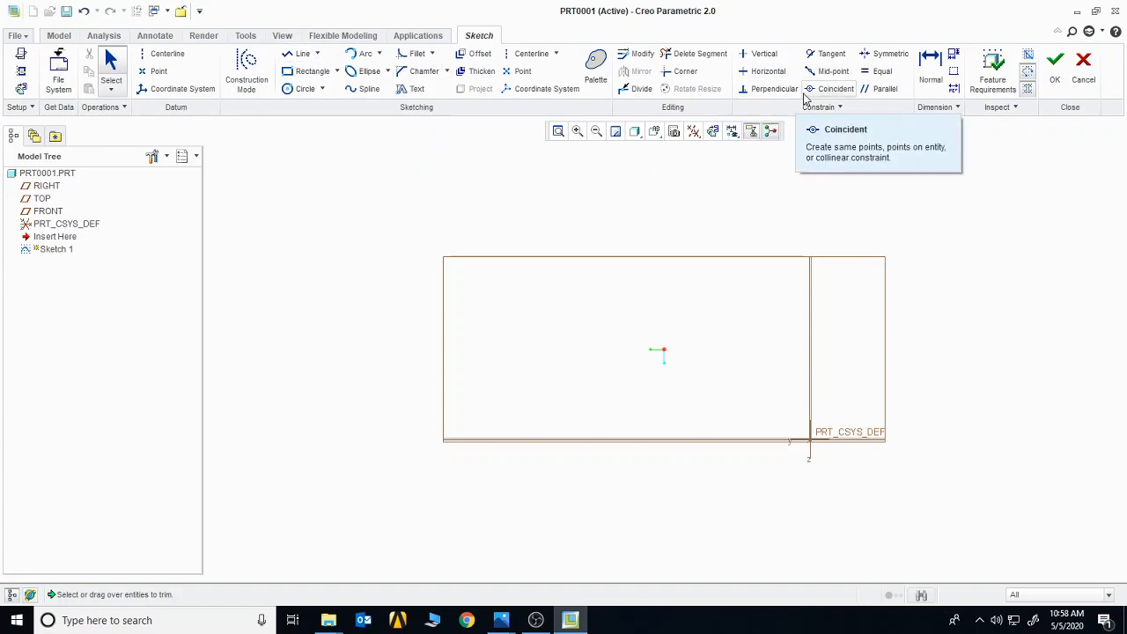
Step: Sketch a vertical line about 409 long crossing the left half of the datum plane outline
{"action": "left_click", "coordinate": [299, 54]}
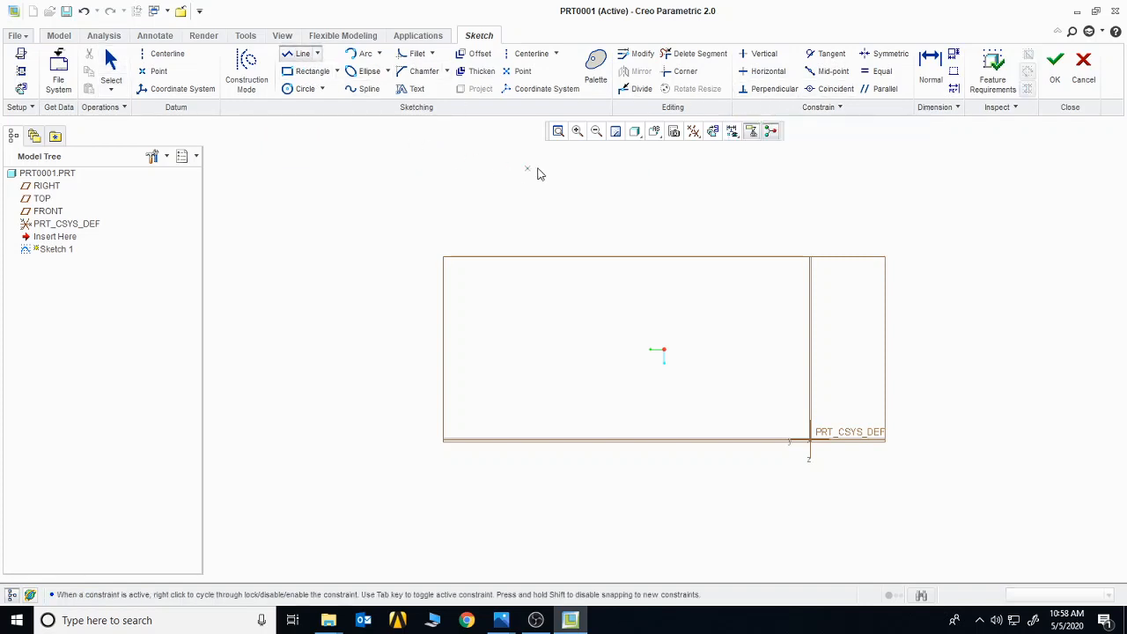
{"action": "left_click", "coordinate": [569, 168]}
{"action": "left_click", "coordinate": [569, 525]}
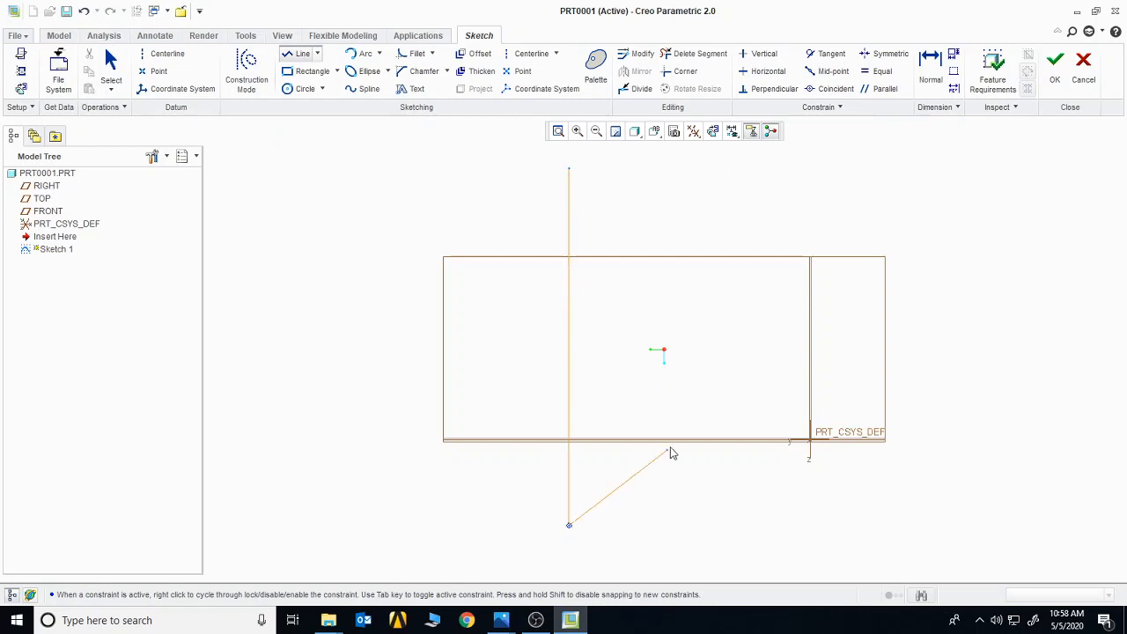
{"action": "middle_click", "coordinate": [677, 445]}
Step: Sketch a circle about 158 in diameter with its centre about 283 to the left of the vertical line
{"action": "left_click", "coordinate": [300, 89]}
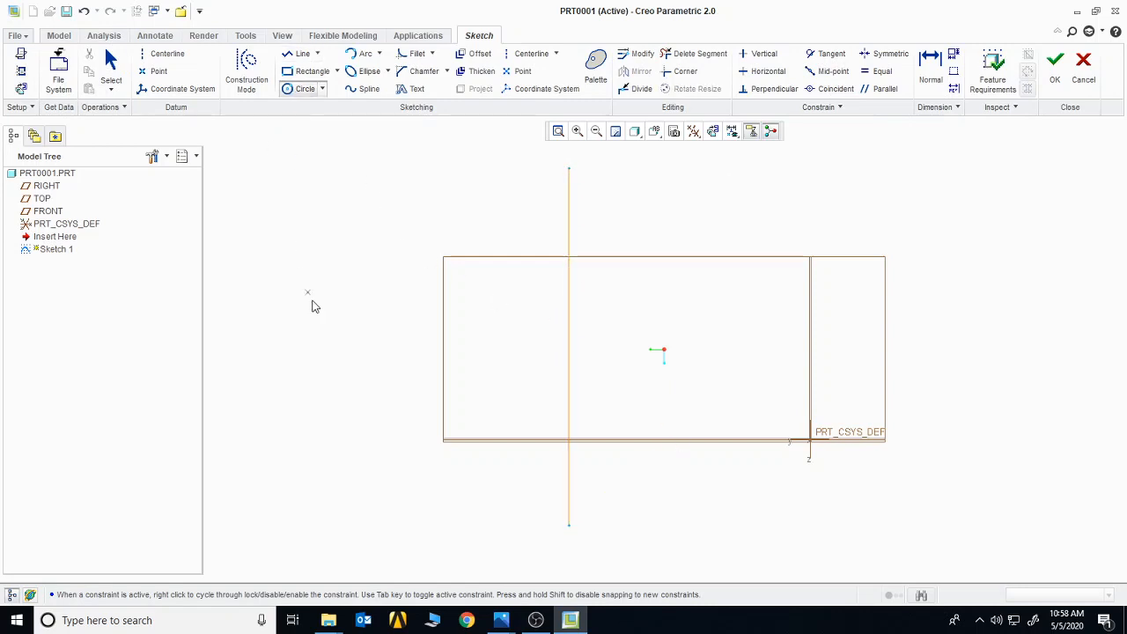
{"action": "left_click", "coordinate": [322, 320]}
{"action": "left_click", "coordinate": [307, 258]}
{"action": "middle_click", "coordinate": [405, 255]}
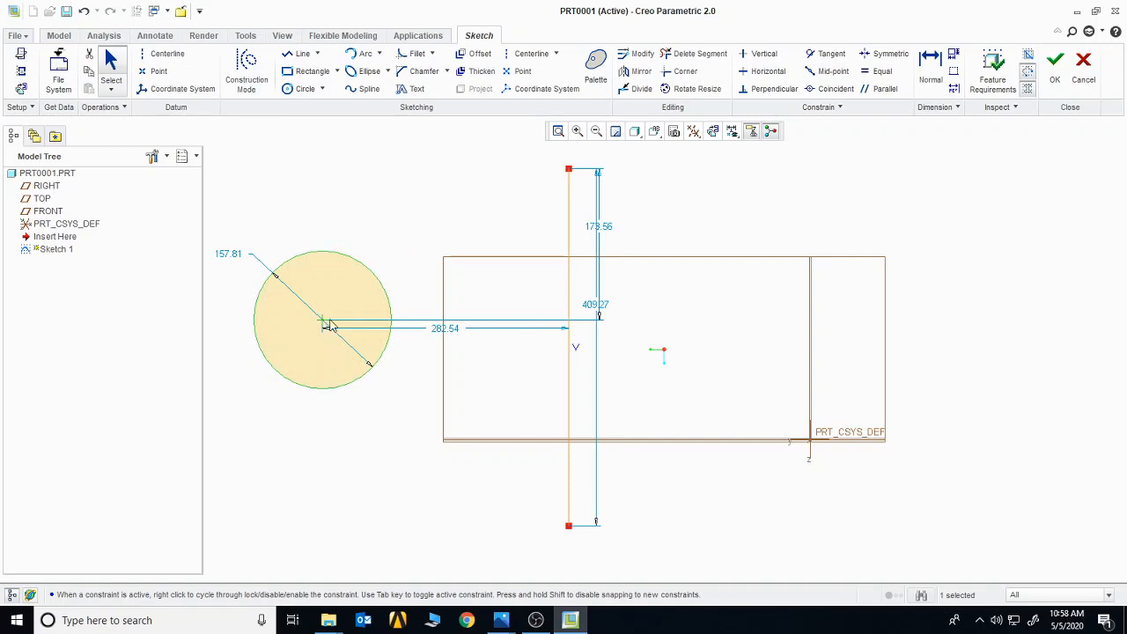
Step: Apply a Coincident constraint between the circle's centre and the vertical line
{"action": "left_click", "coordinate": [832, 89]}
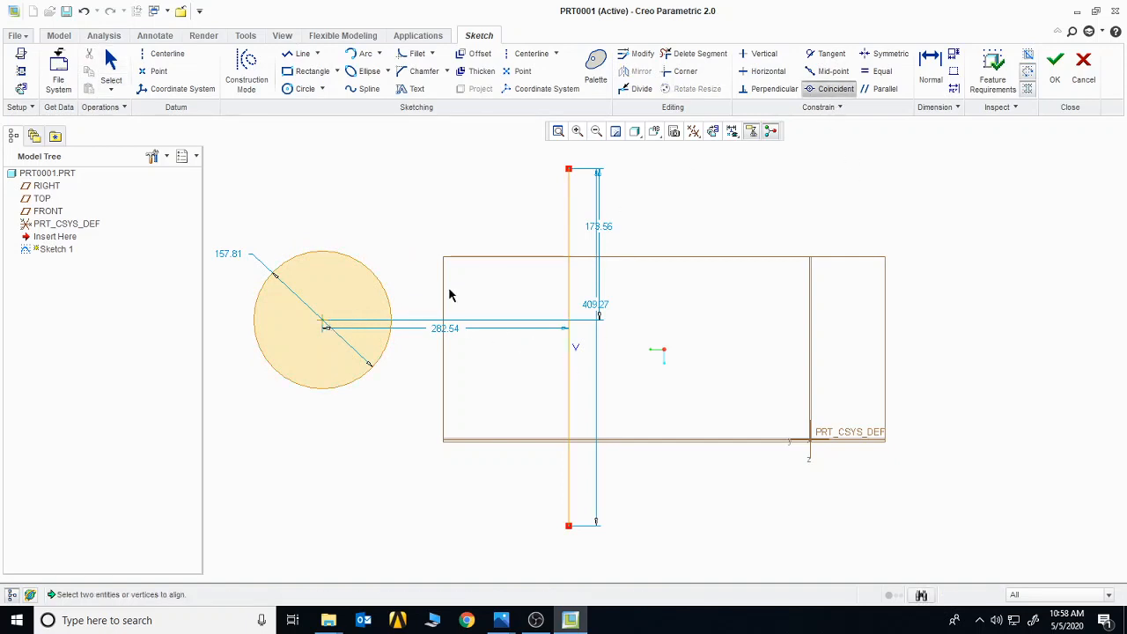
{"action": "left_click", "coordinate": [318, 322]}
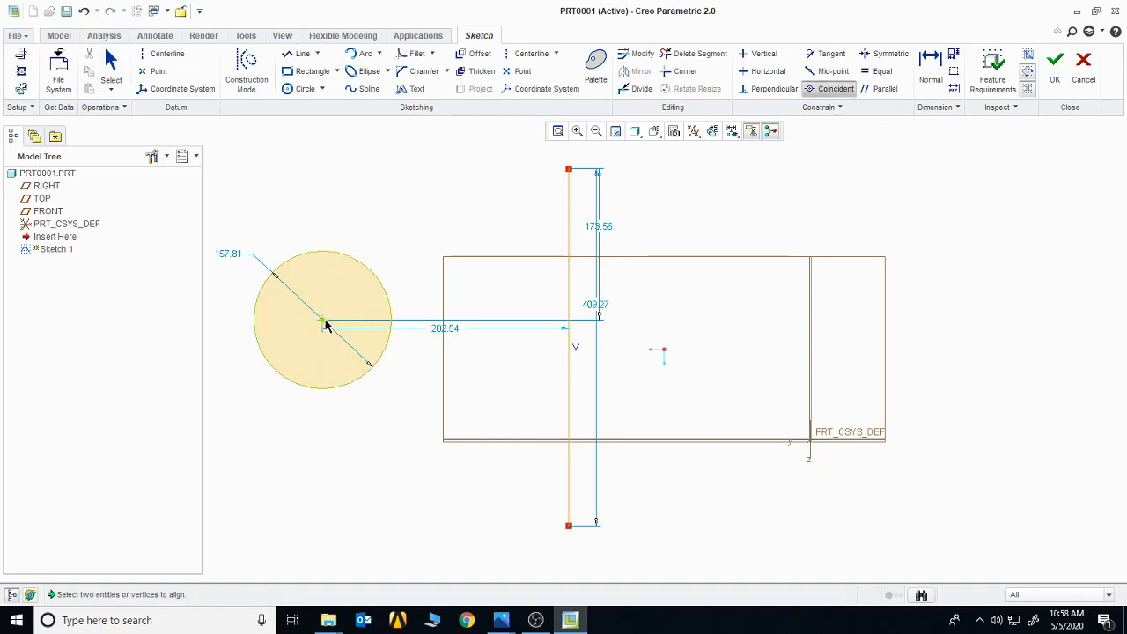
{"action": "left_click", "coordinate": [570, 350]}
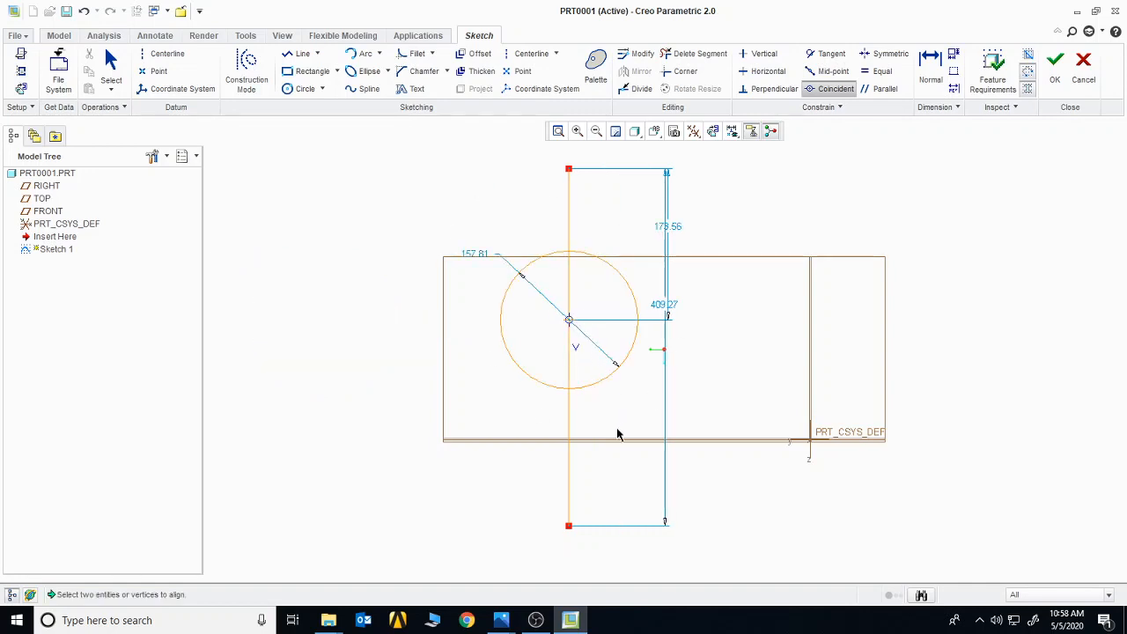
Step: Sketch a rectangle about 98 wide and 82 high, about 183 to the left of the vertical line and below the circle's centre
{"action": "left_click", "coordinate": [305, 72]}
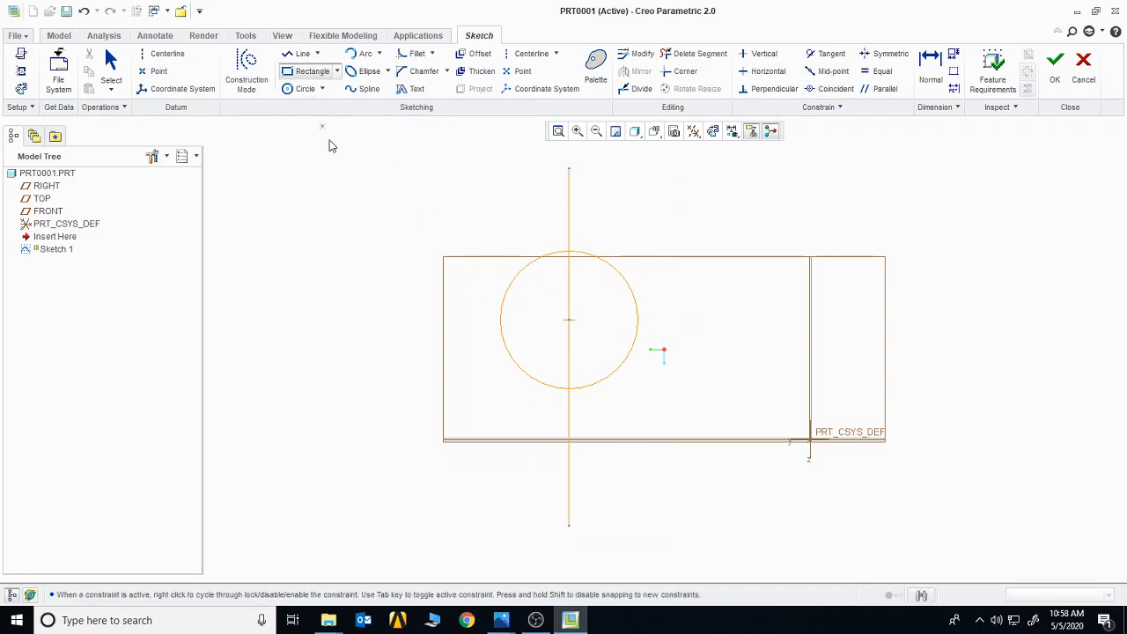
{"action": "left_click", "coordinate": [323, 384]}
{"action": "left_click", "coordinate": [409, 455]}
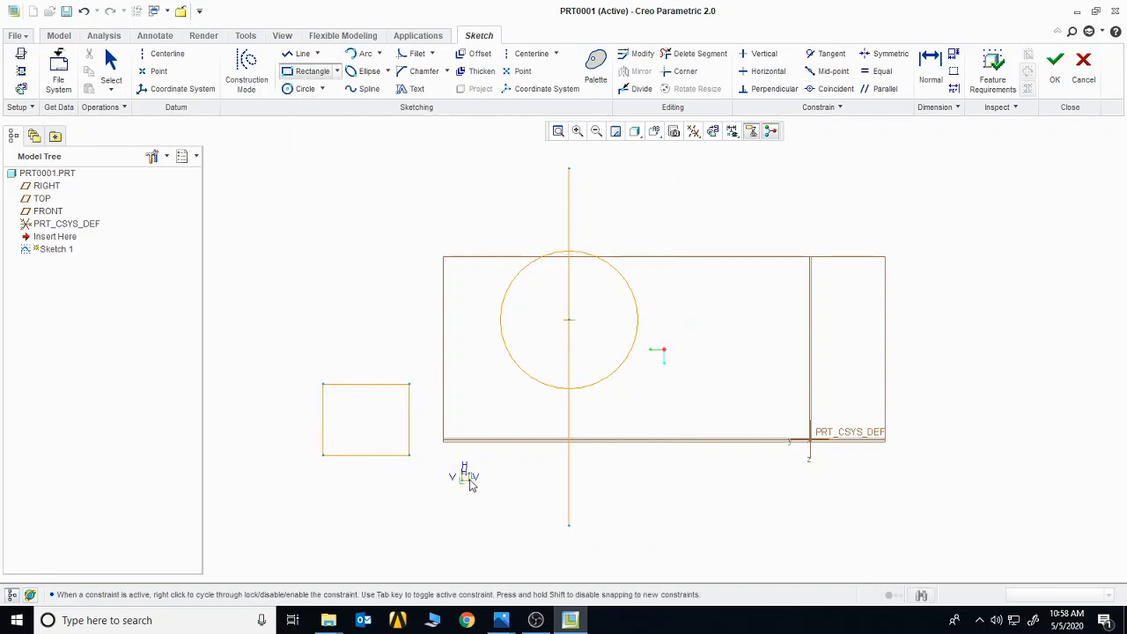
{"action": "middle_click", "coordinate": [461, 425]}
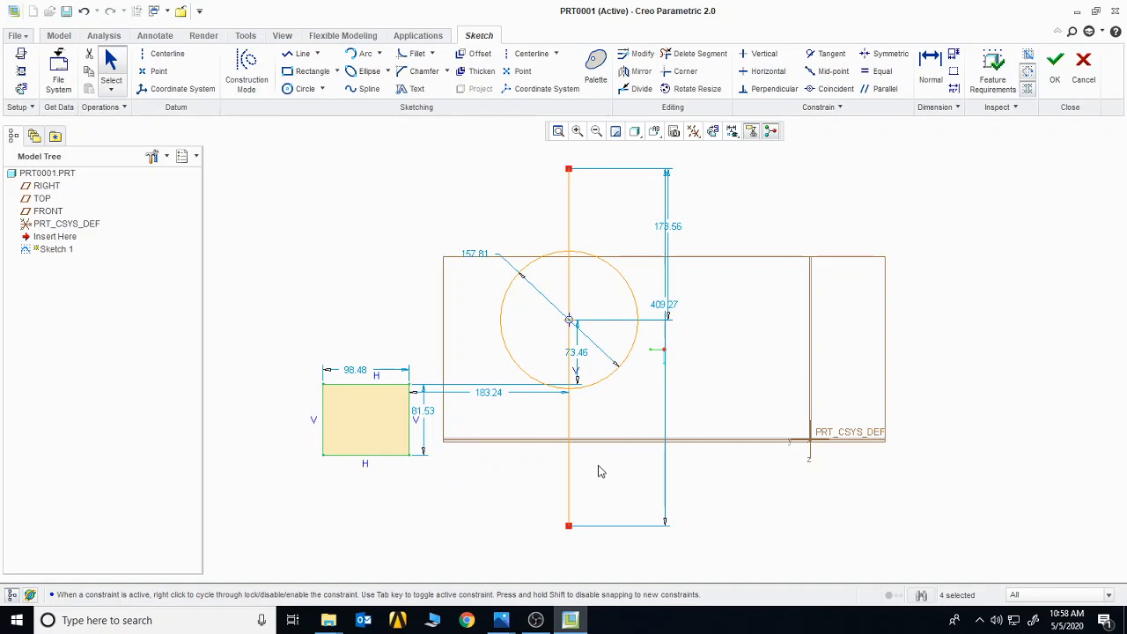
Step: Apply a Coincident constraint between the rectangle's right edge and the vertical line
{"action": "left_click", "coordinate": [830, 88]}
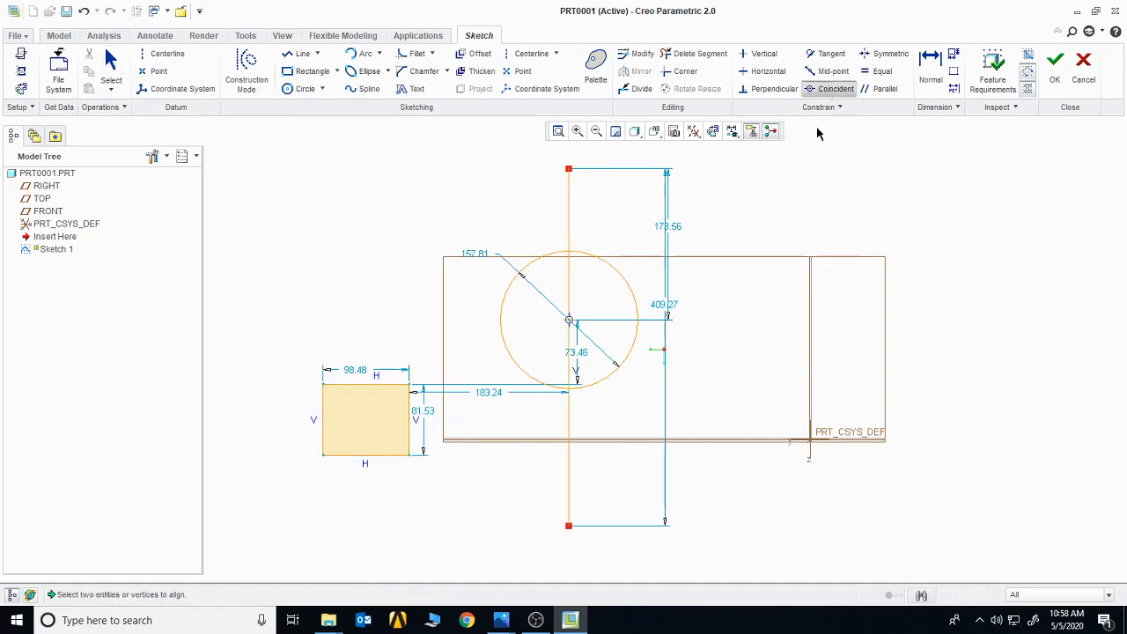
{"action": "left_click", "coordinate": [568, 482]}
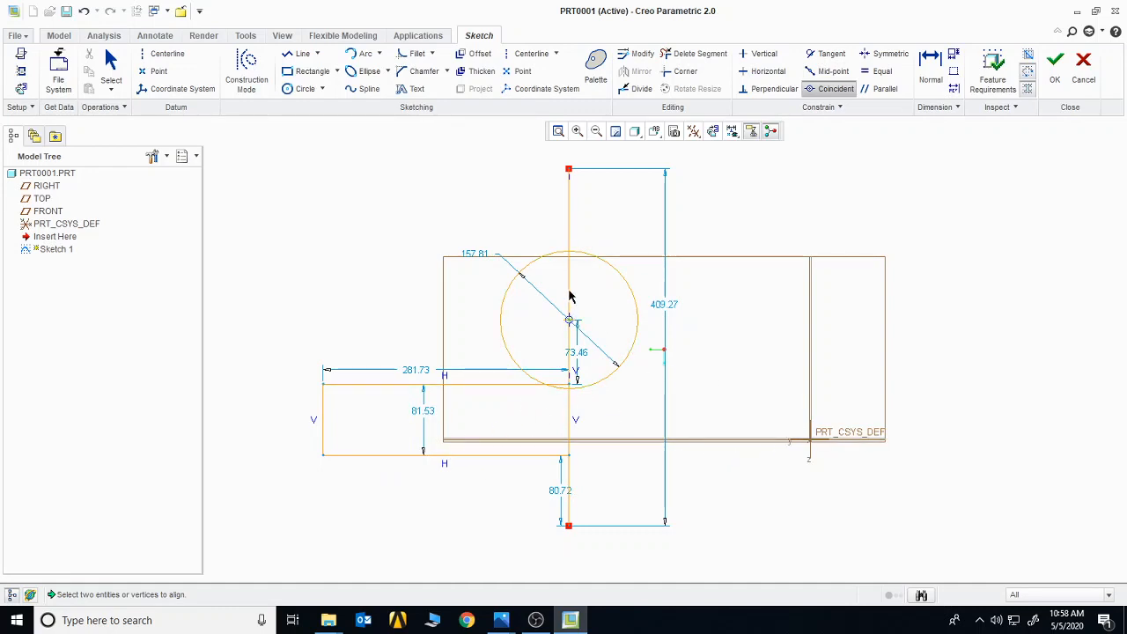
{"action": "middle_click", "coordinate": [772, 325]}
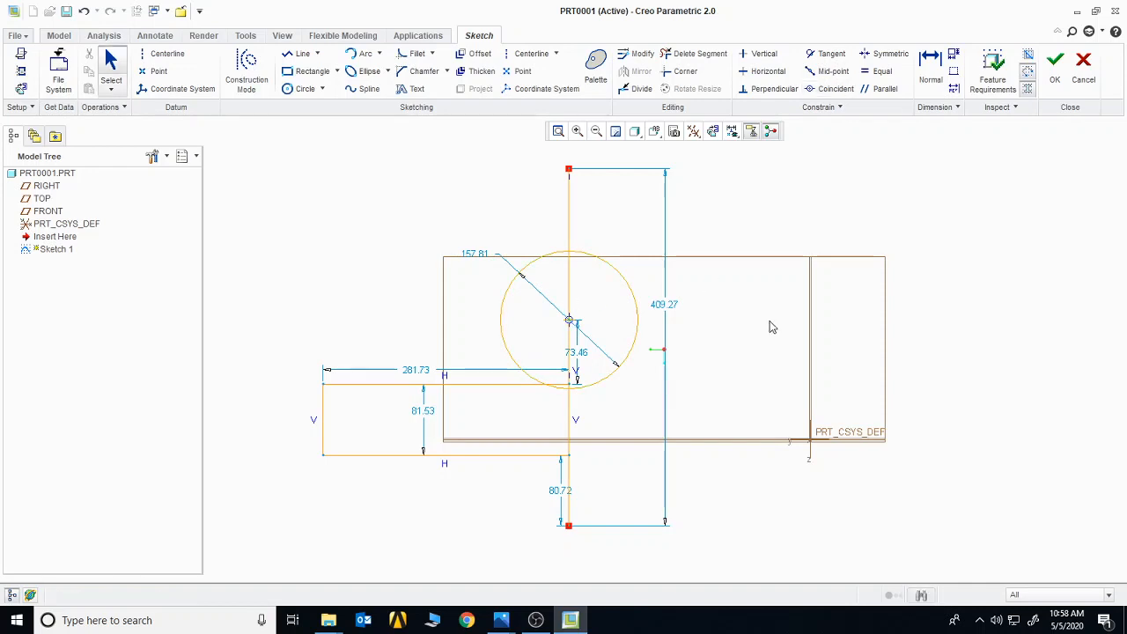
Step: Move the circle's centre up the vertical line to about 177 above the rectangle's upper edge, and delete all sketch entities
{"action": "left_click_drag", "start_coordinate": [574, 323], "coordinate": [581, 231]}
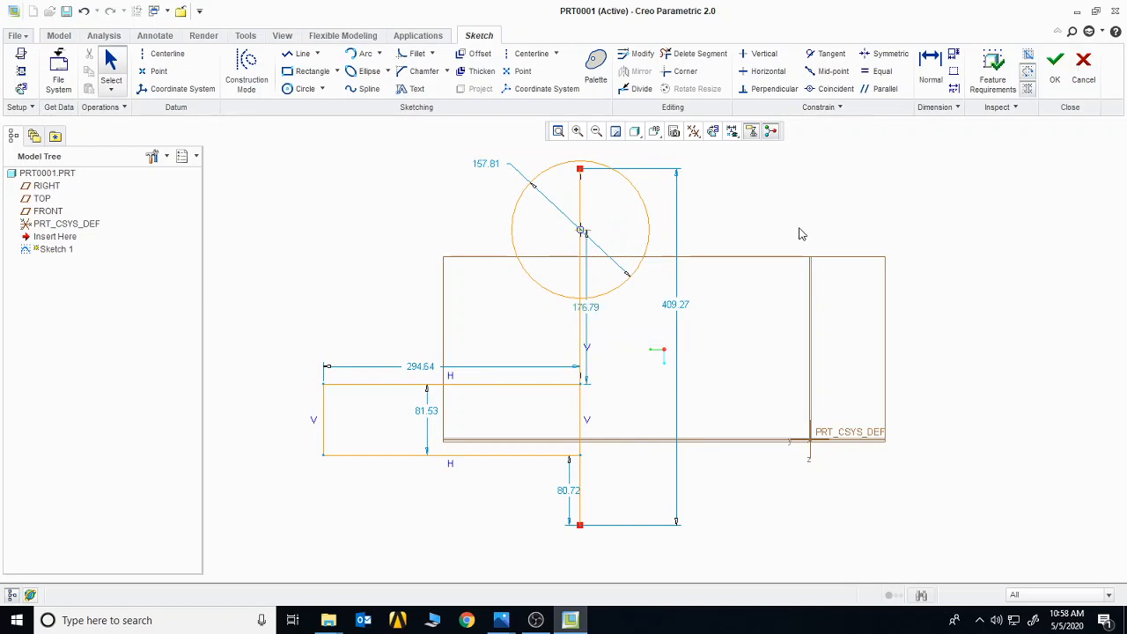
{"action": "mouse_move", "coordinate": [228, 136]}
{"action": "left_mouse_down"}
{"action": "mouse_move", "coordinate": [484, 297]}
{"action": "mouse_move", "coordinate": [738, 543]}
{"action": "left_mouse_up"}
{"action": "key", "text": "Delete"}
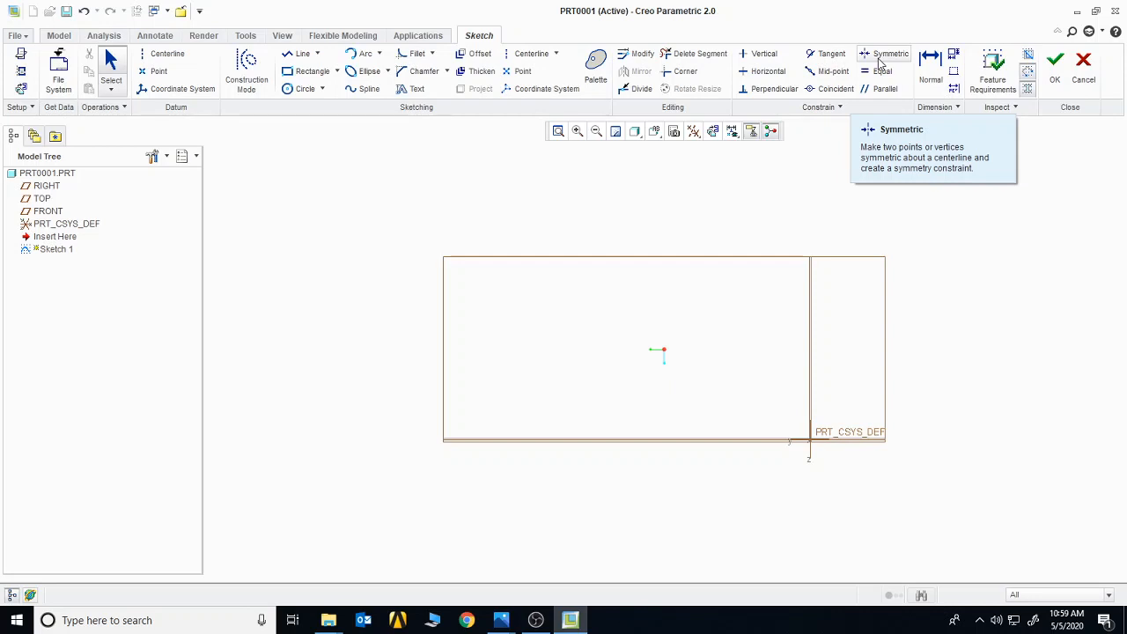
Step: Place a vertical datum centerline near the middle of the datum plane outline
{"action": "left_click", "coordinate": [161, 54]}
{"action": "left_click", "coordinate": [653, 221]}
{"action": "left_click", "coordinate": [652, 431]}
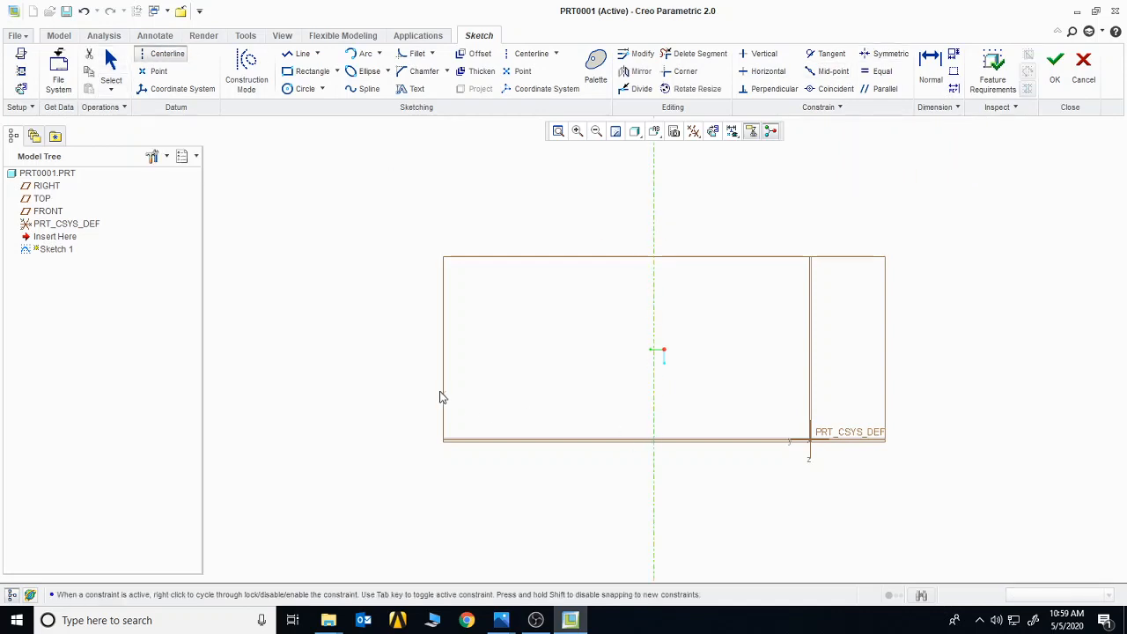
{"action": "middle_click", "coordinate": [430, 386]}
Step: Sketch a rectangle about 298 wide and 215 high, with its right edge about 74 to the left of the centerline
{"action": "left_click", "coordinate": [308, 71]}
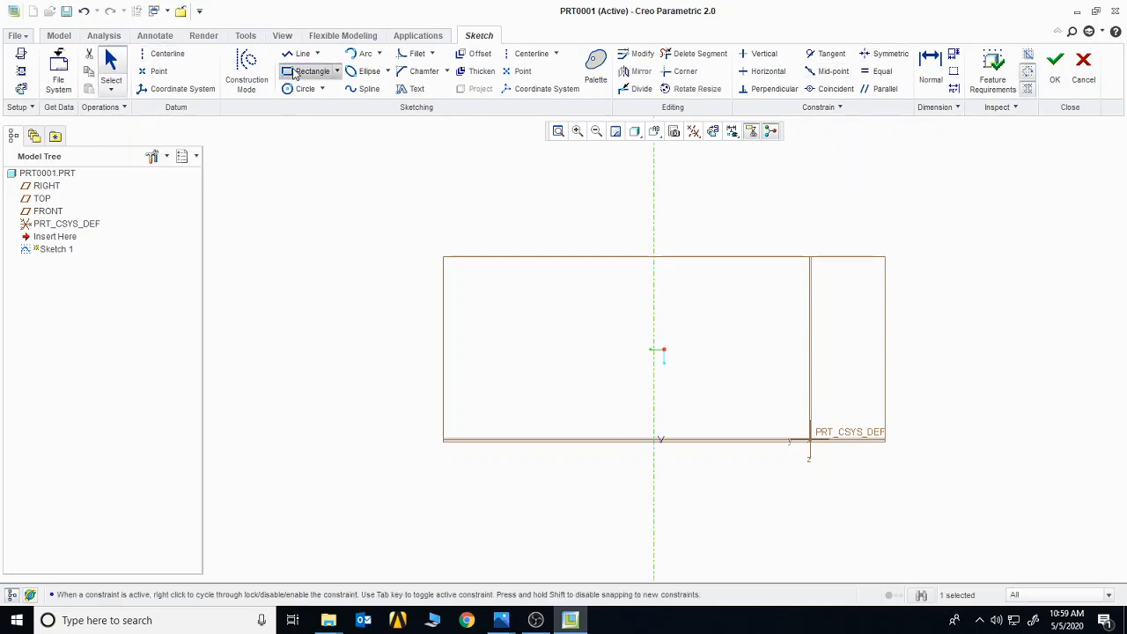
{"action": "left_click", "coordinate": [329, 223]}
{"action": "left_click", "coordinate": [591, 410]}
{"action": "middle_click", "coordinate": [492, 481]}
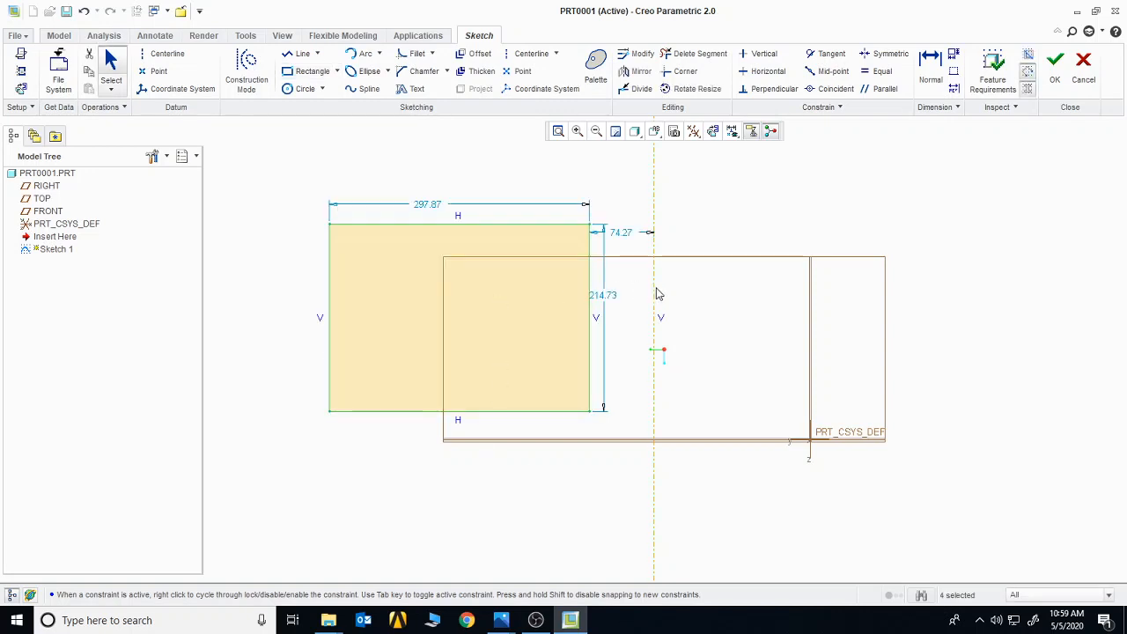
{"action": "left_click", "coordinate": [749, 268]}
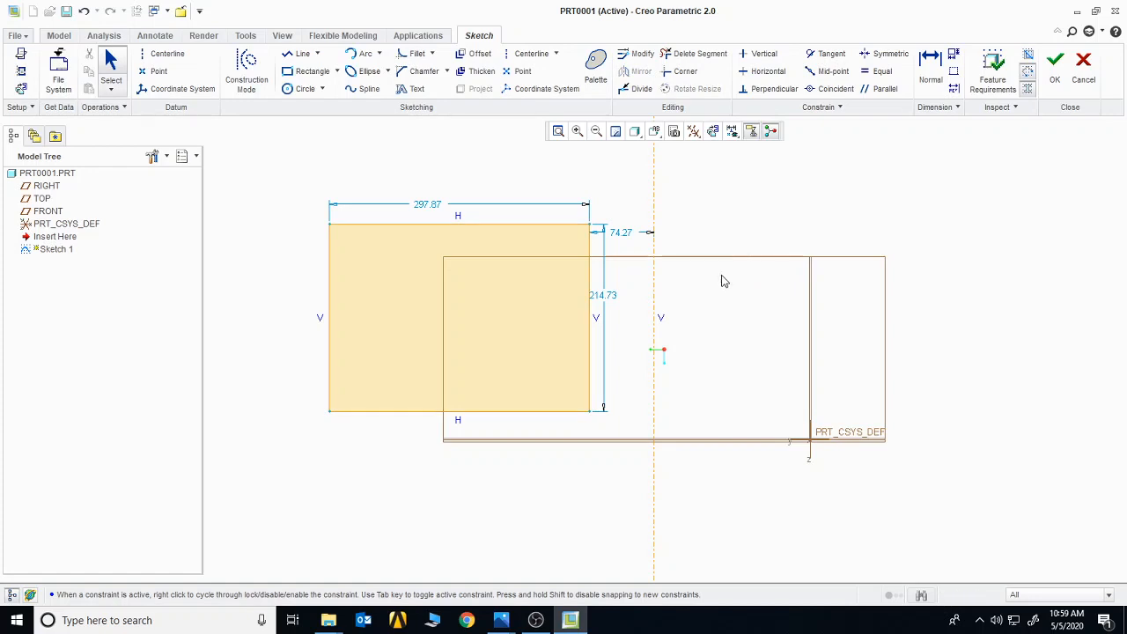
Step: Apply a Symmetric constraint to the rectangle's two upper corners about the vertical centerline
{"action": "left_click", "coordinate": [883, 53]}
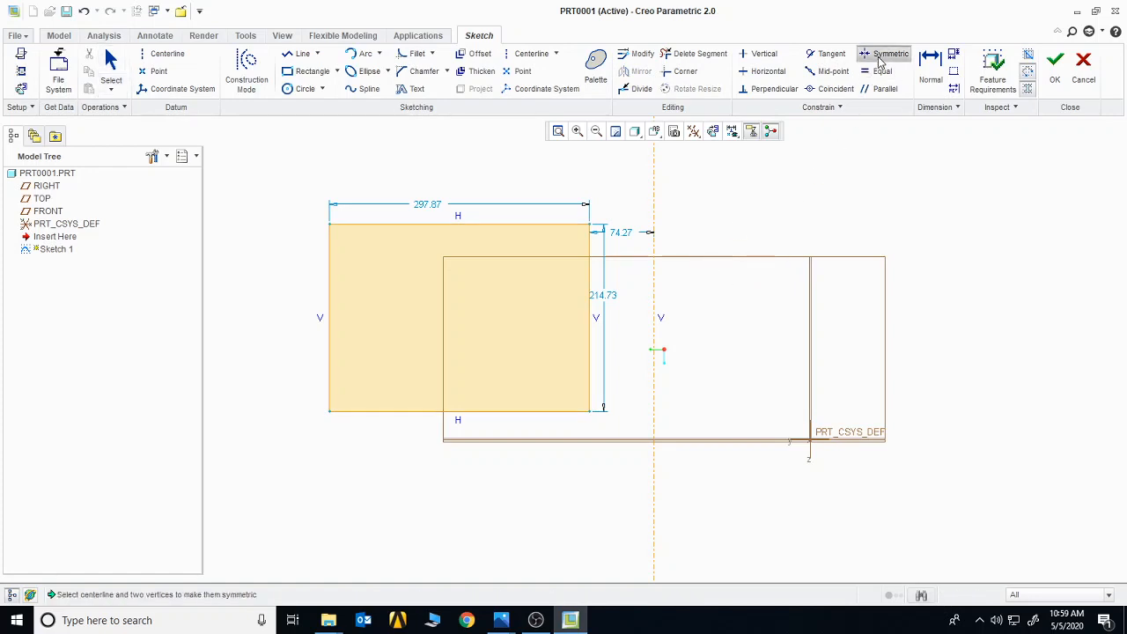
{"action": "left_click", "coordinate": [590, 227]}
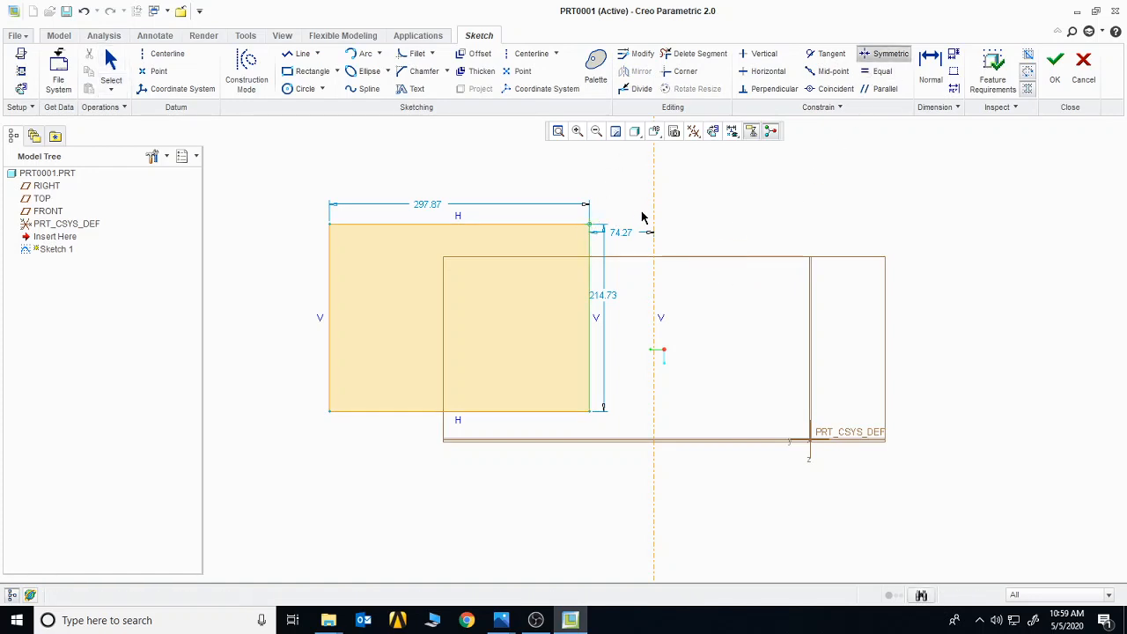
{"action": "left_click", "coordinate": [654, 216]}
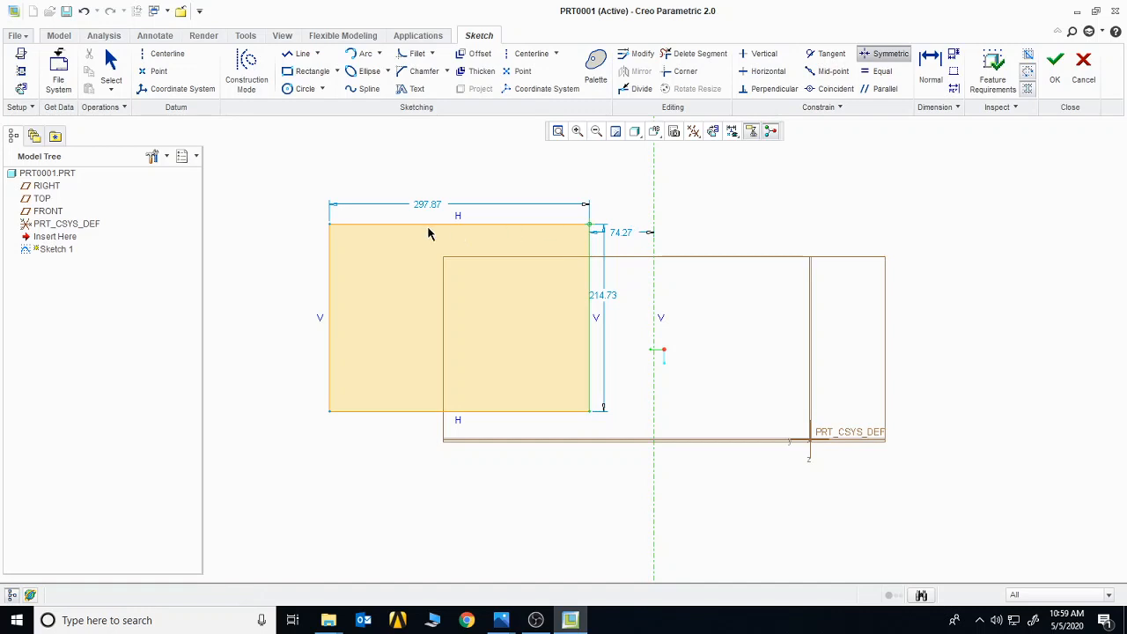
{"action": "left_click", "coordinate": [331, 227]}
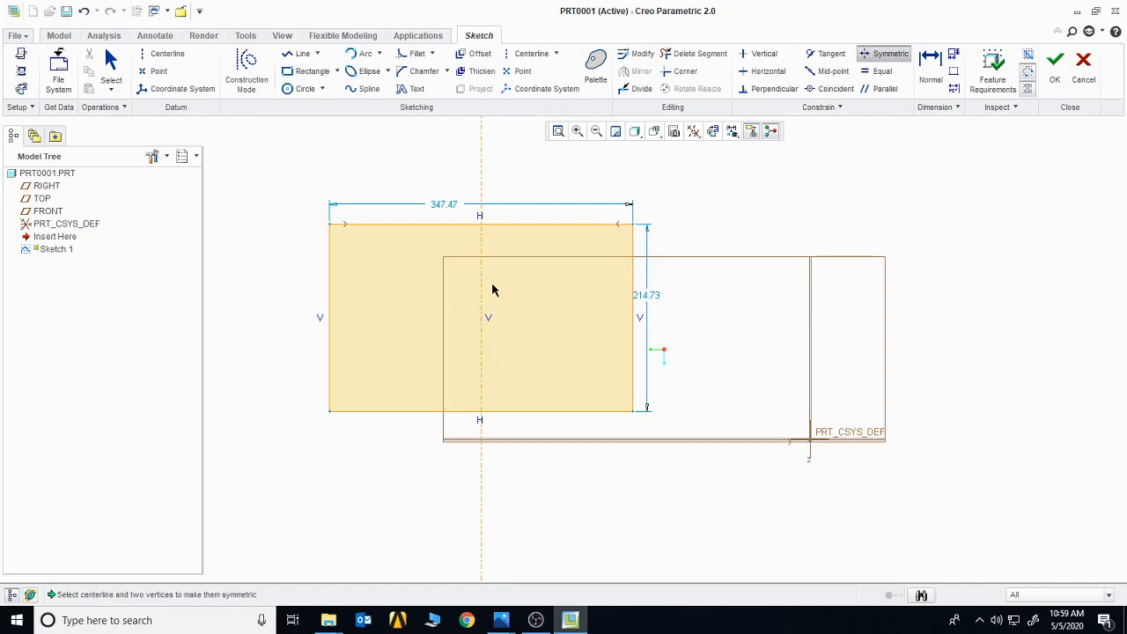
Step: Sketch a second rectangle about 224 wide and 111 high, about 157 right of and 31 below the first rectangle's lower-right corner
{"action": "left_click", "coordinate": [286, 74]}
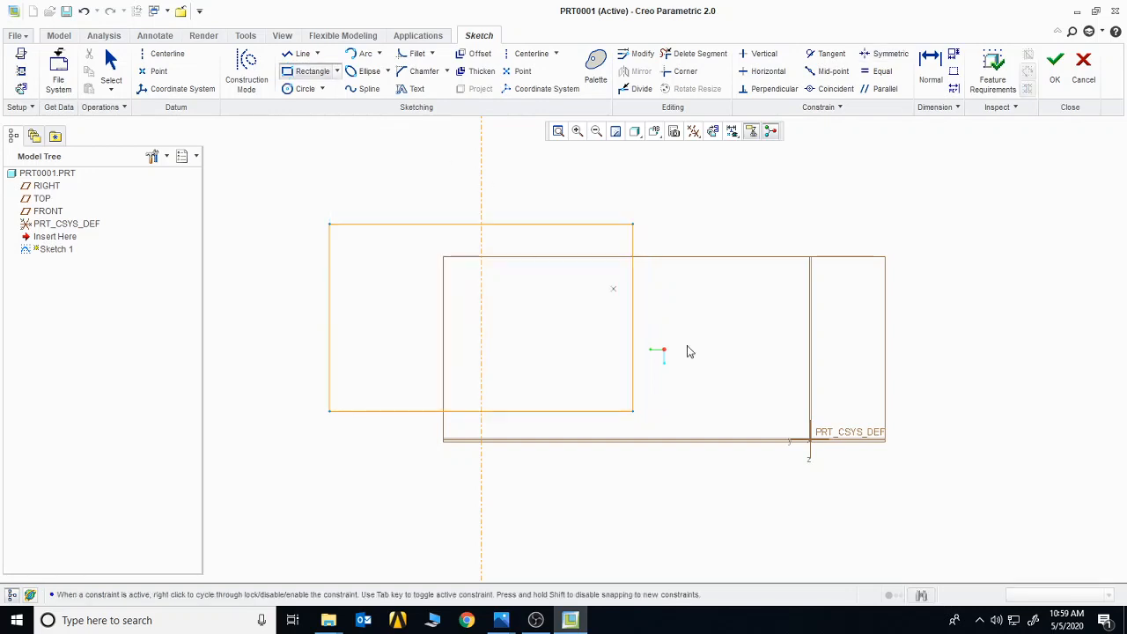
{"action": "left_click", "coordinate": [770, 437]}
{"action": "left_click", "coordinate": [966, 535]}
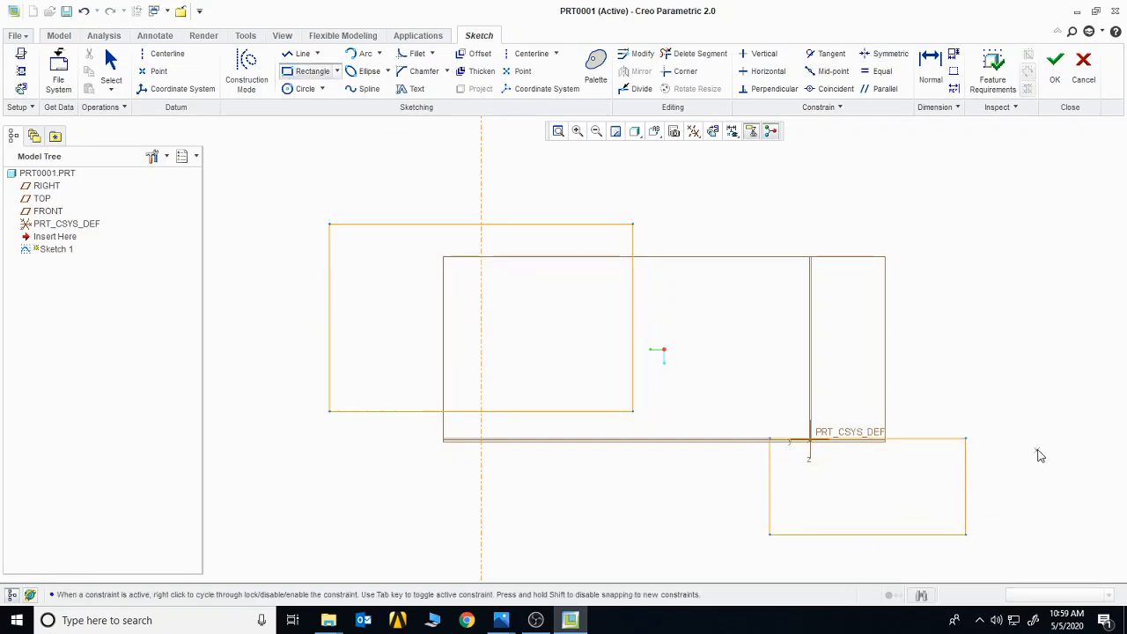
{"action": "middle_click", "coordinate": [1040, 451]}
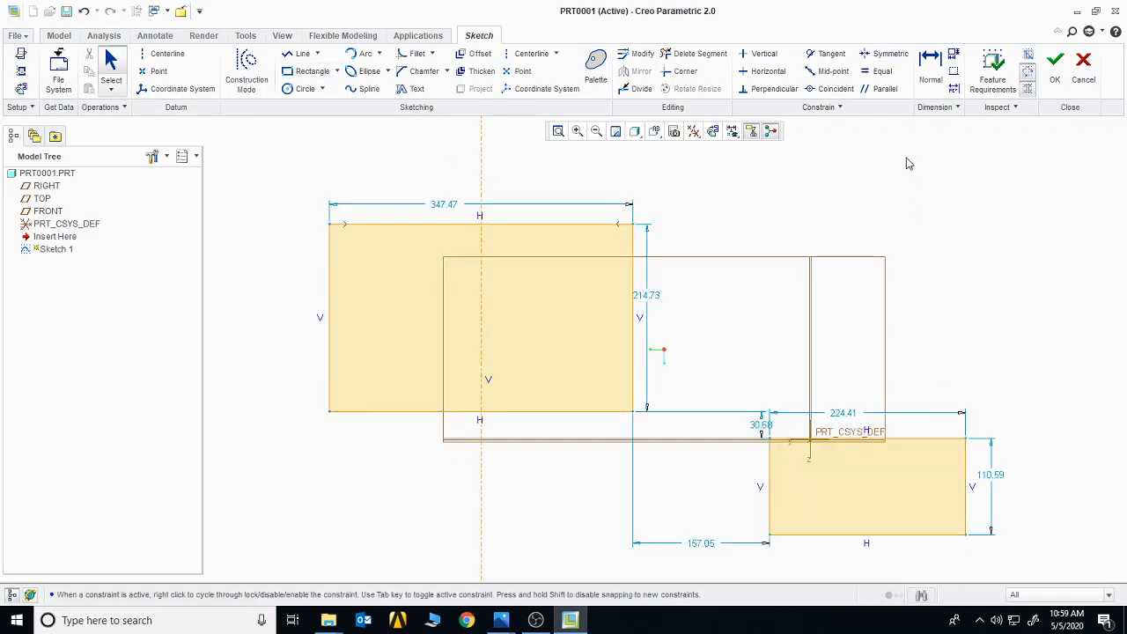
Step: Apply a Symmetric constraint to the smaller rectangle's two upper corners about the vertical centerline
{"action": "left_click", "coordinate": [888, 54]}
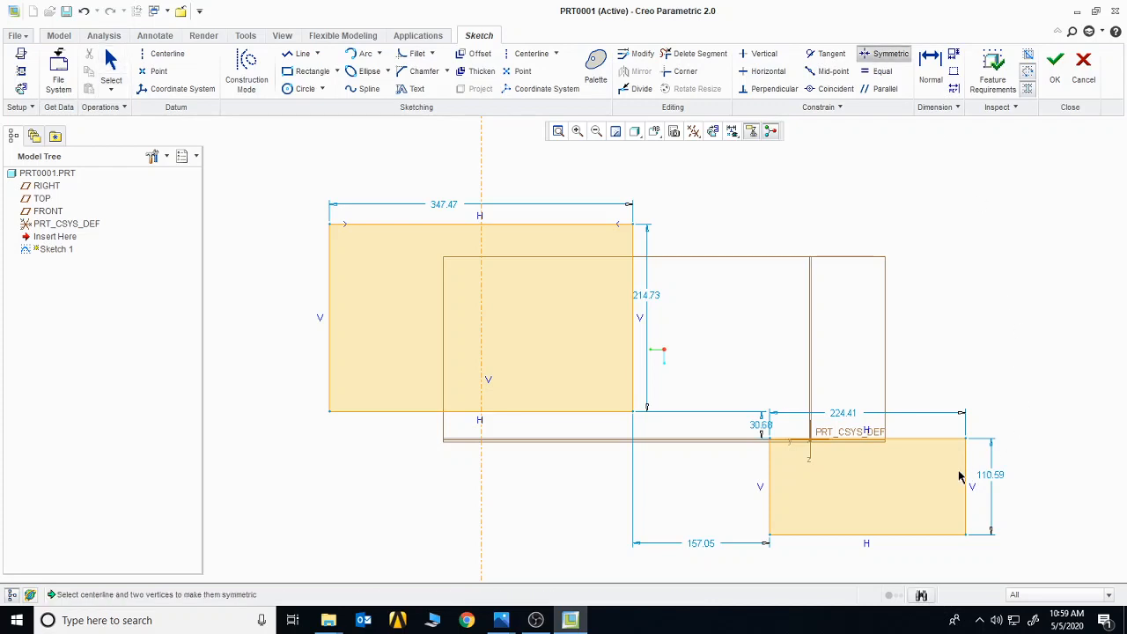
{"action": "middle_click", "coordinate": [946, 338]}
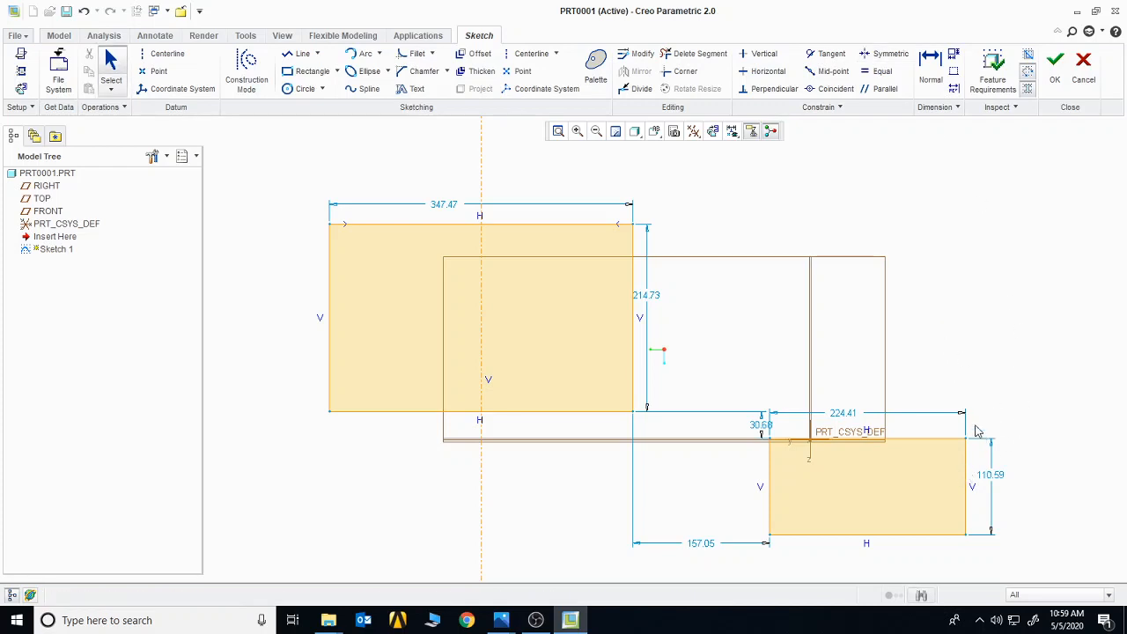
{"action": "left_click", "coordinate": [879, 58]}
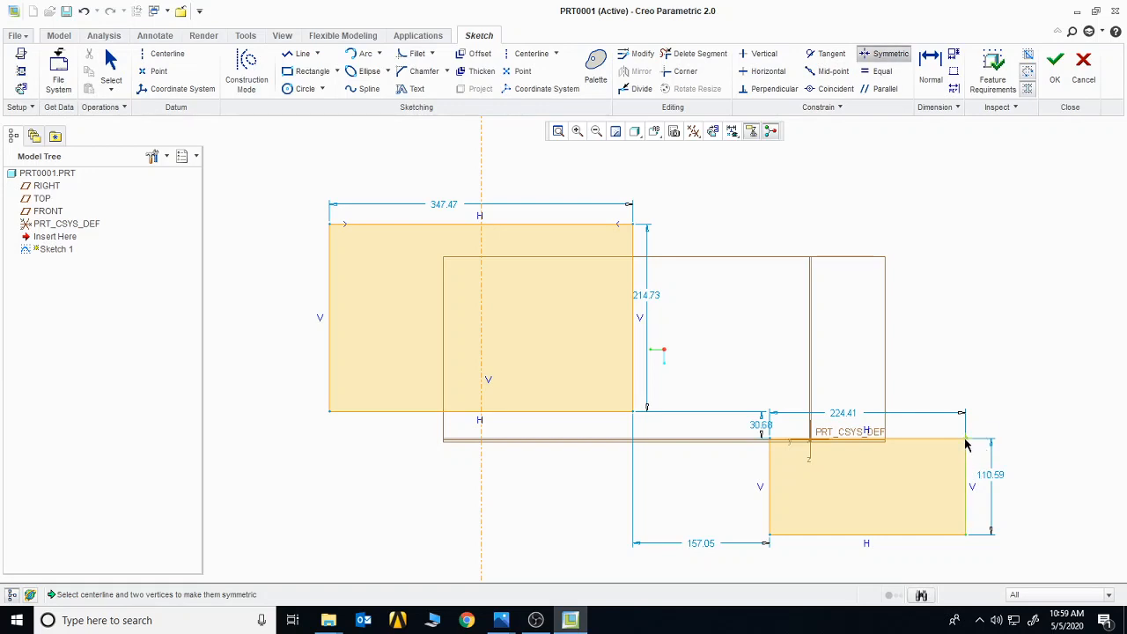
{"action": "left_click", "coordinate": [966, 444]}
{"action": "left_click", "coordinate": [481, 478]}
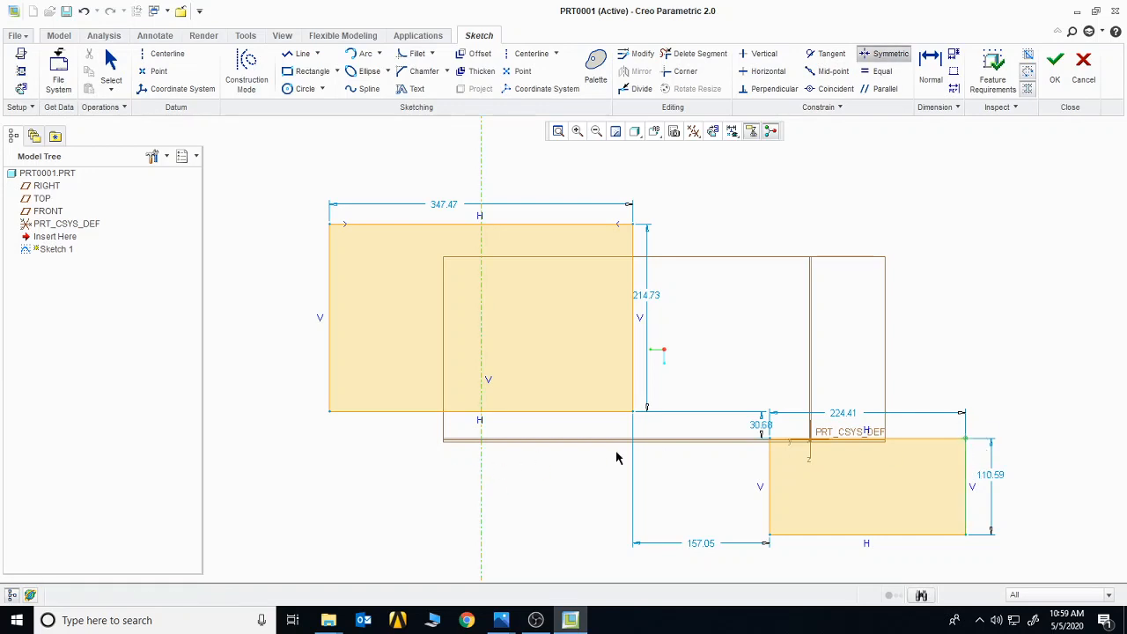
{"action": "left_click", "coordinate": [771, 441]}
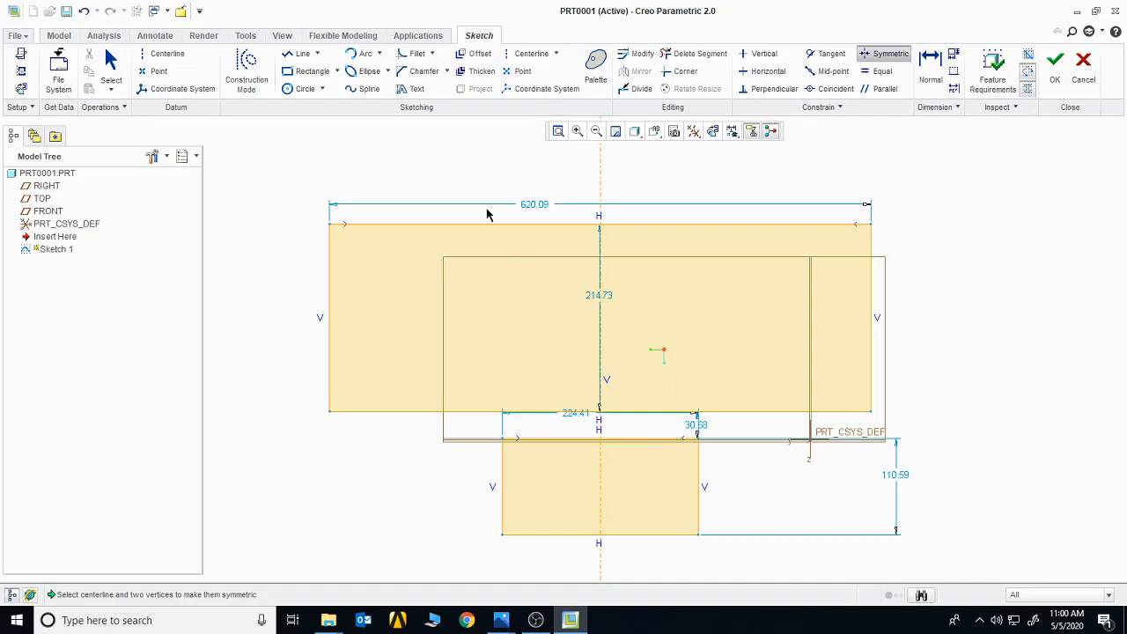
Step: Delete both rectangles and the vertical centerline from the sketch
{"action": "middle_click", "coordinate": [303, 169]}
{"action": "left_click_drag", "start_coordinate": [276, 151], "coordinate": [969, 557]}
{"action": "key", "text": "Delete"}
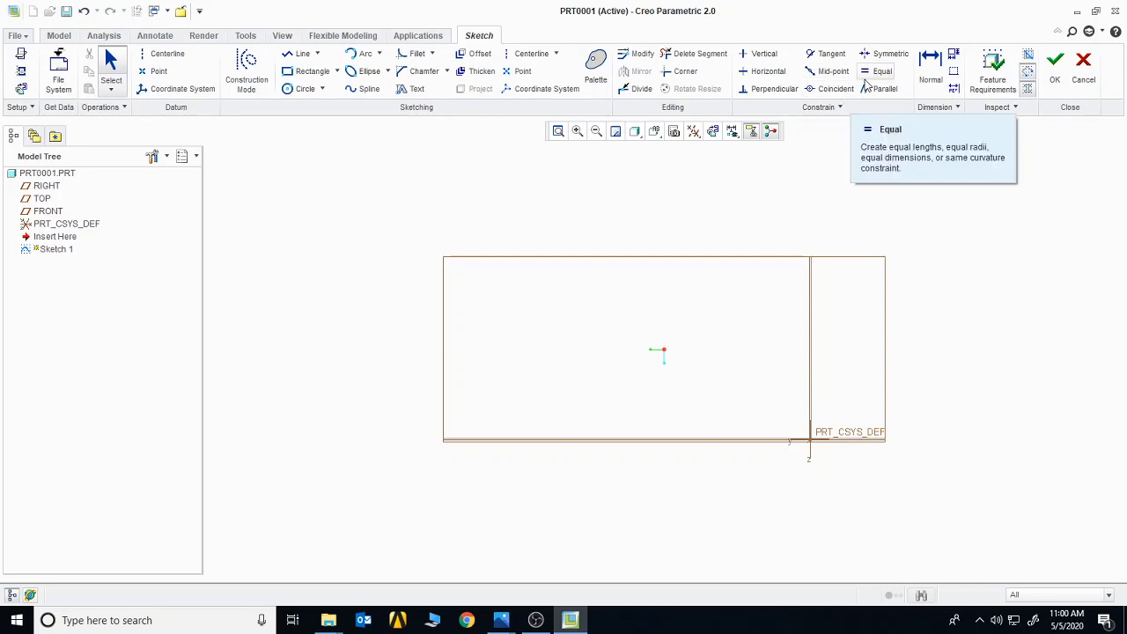
Step: Sketch three separate circles with diameters of about 64, 213 and 310, from the upper left towards the middle of the datum outline
{"action": "left_click", "coordinate": [291, 90]}
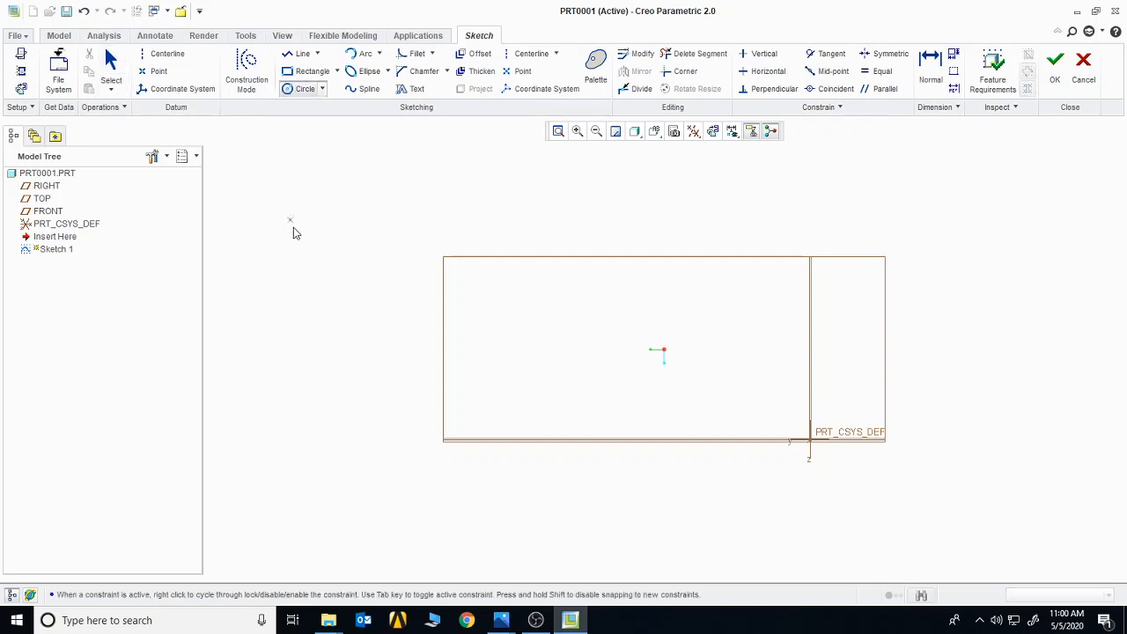
{"action": "left_click", "coordinate": [294, 232]}
{"action": "left_click", "coordinate": [293, 203]}
{"action": "left_click", "coordinate": [393, 369]}
{"action": "left_click", "coordinate": [395, 276]}
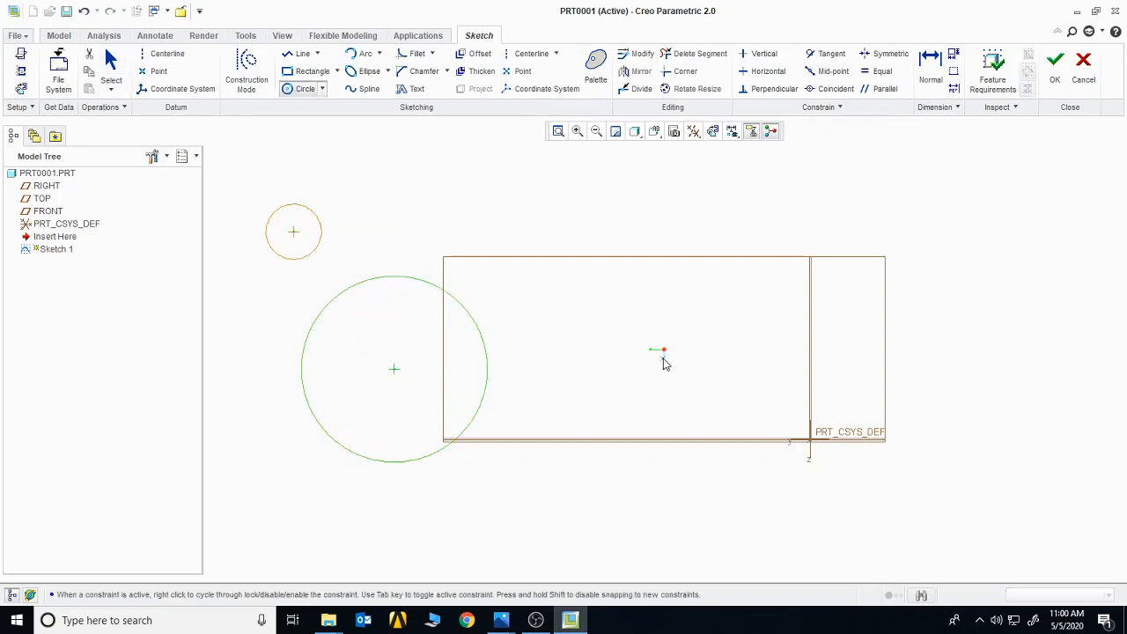
{"action": "left_click", "coordinate": [662, 356]}
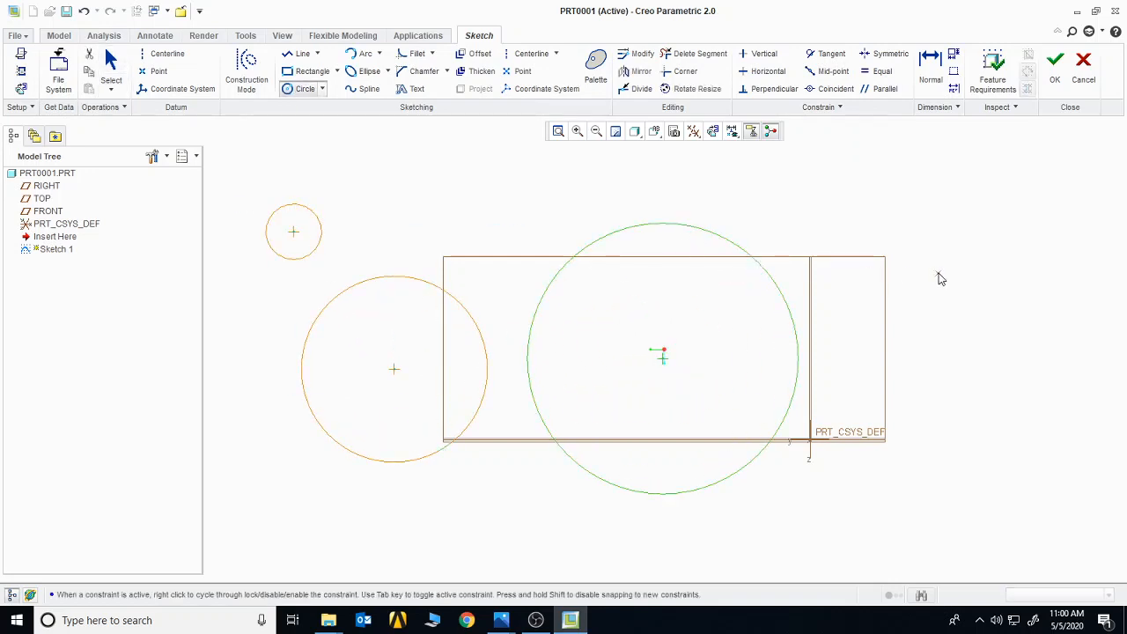
{"action": "middle_click", "coordinate": [941, 279]}
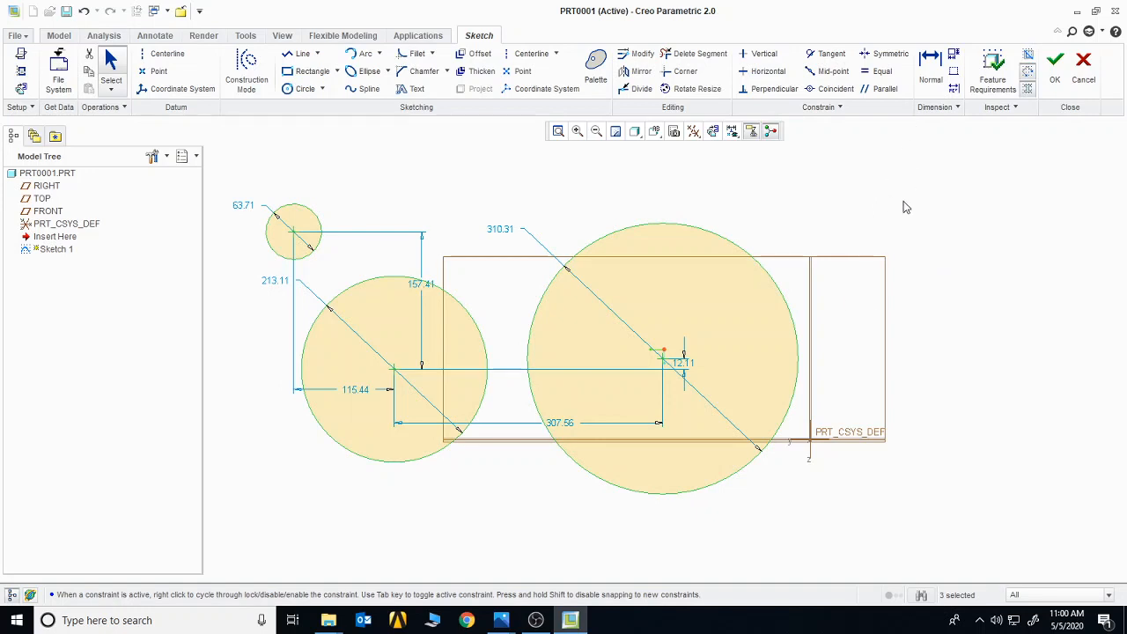
Step: Apply Equal constraints so that all three circles share the same radius
{"action": "left_click", "coordinate": [878, 71]}
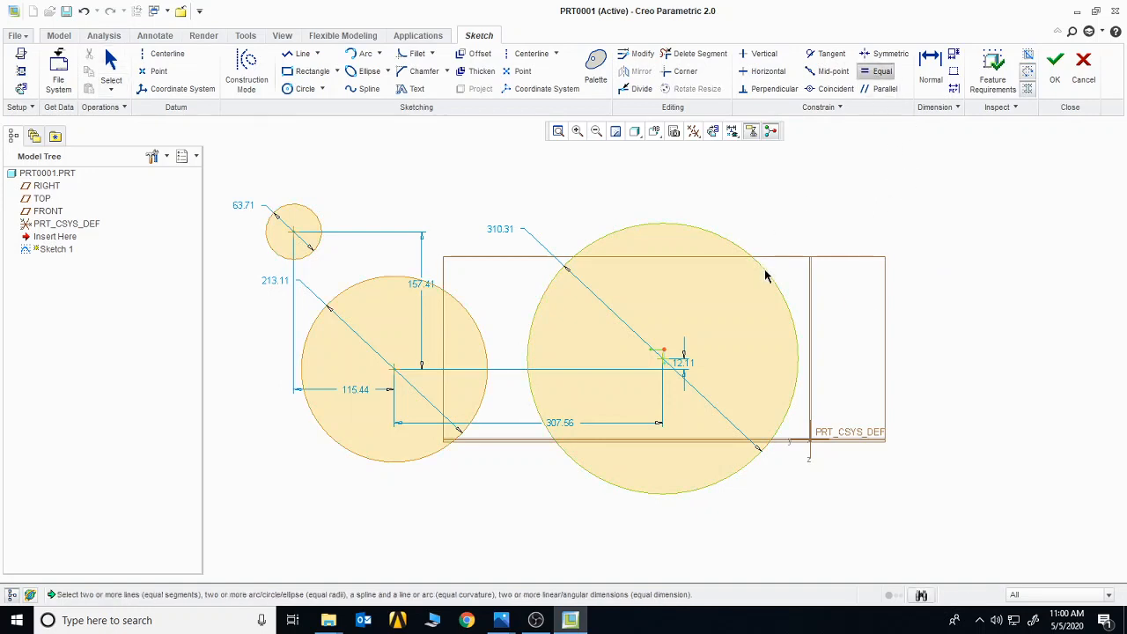
{"action": "left_click", "coordinate": [765, 273]}
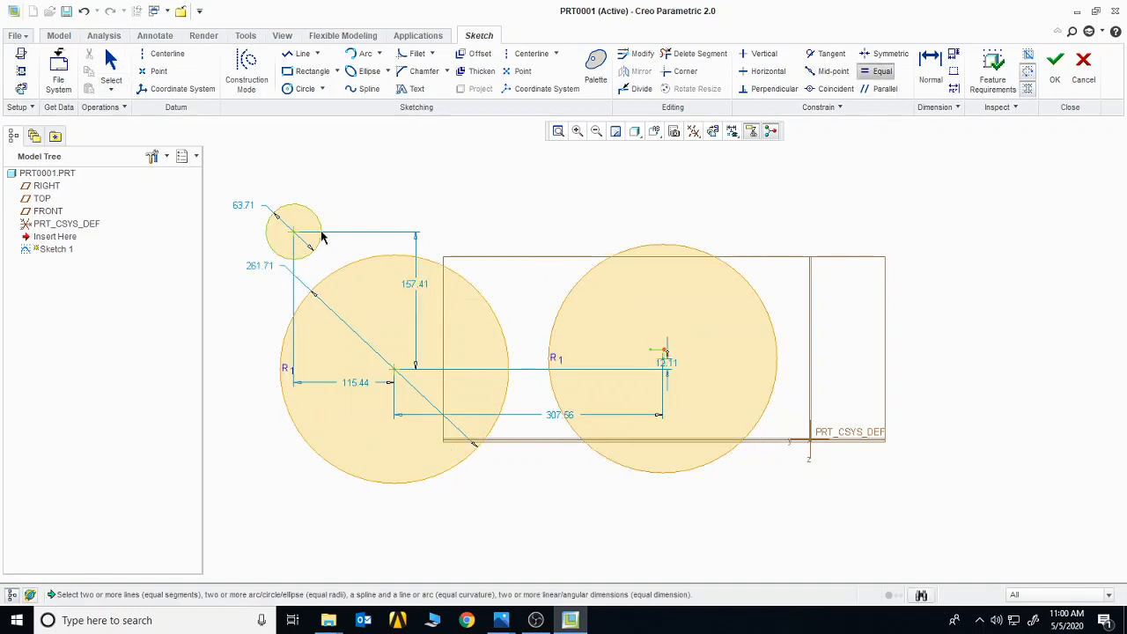
{"action": "left_click", "coordinate": [321, 237]}
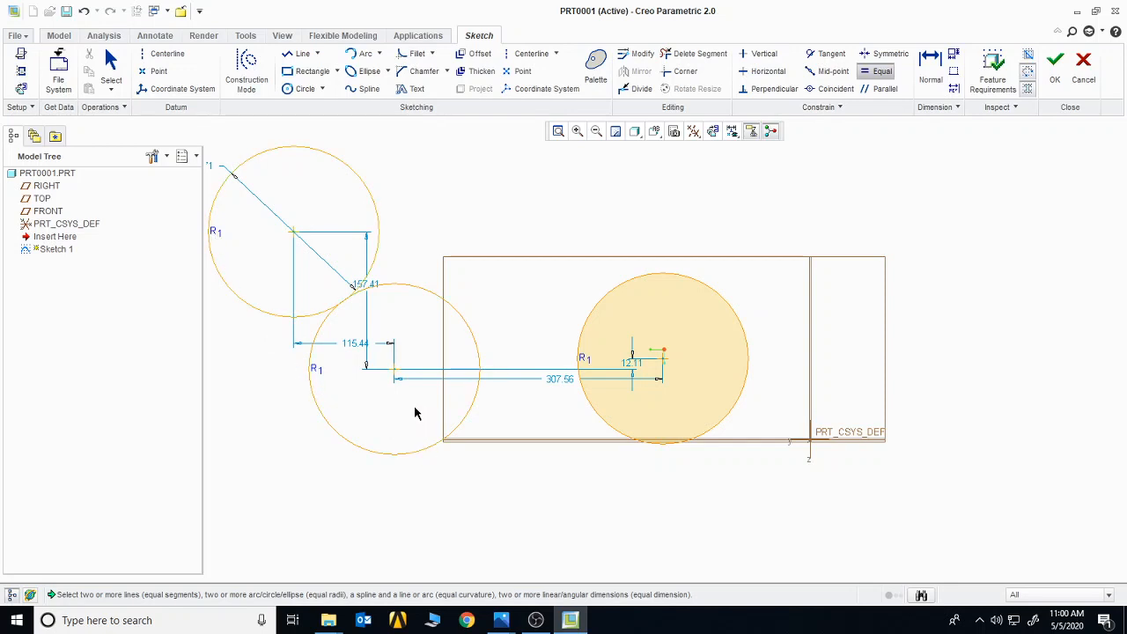
Step: Position the shared diameter dimension beside the upper-left circle and set the diameter to 33
{"action": "left_click", "coordinate": [557, 131]}
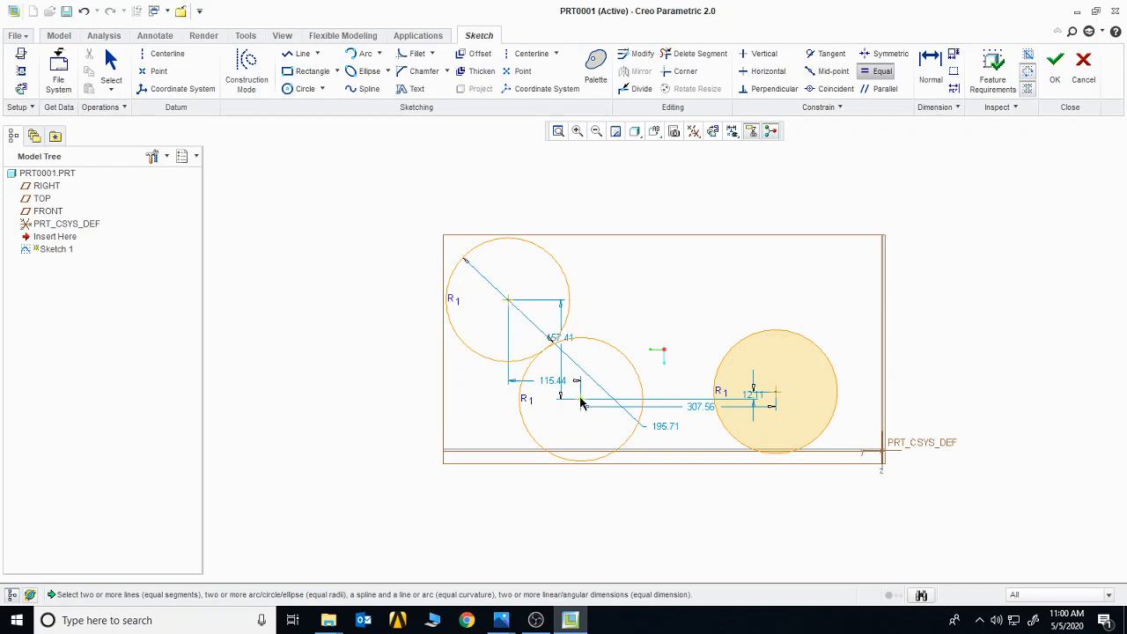
{"action": "left_click", "coordinate": [659, 428]}
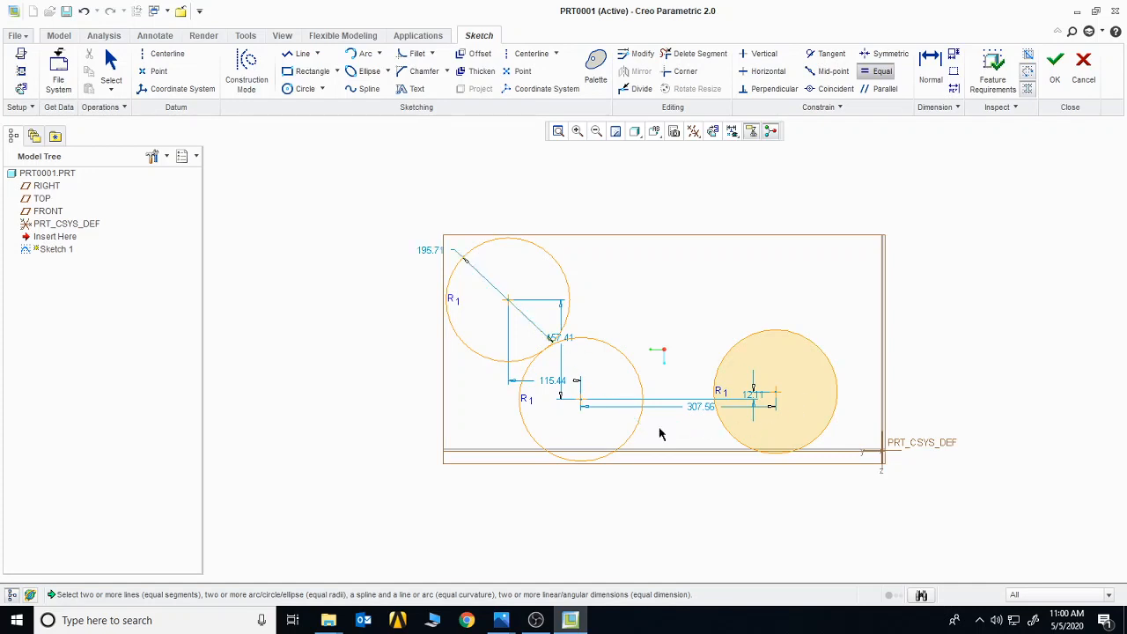
{"action": "left_click", "coordinate": [431, 251]}
{"action": "middle_click", "coordinate": [381, 296]}
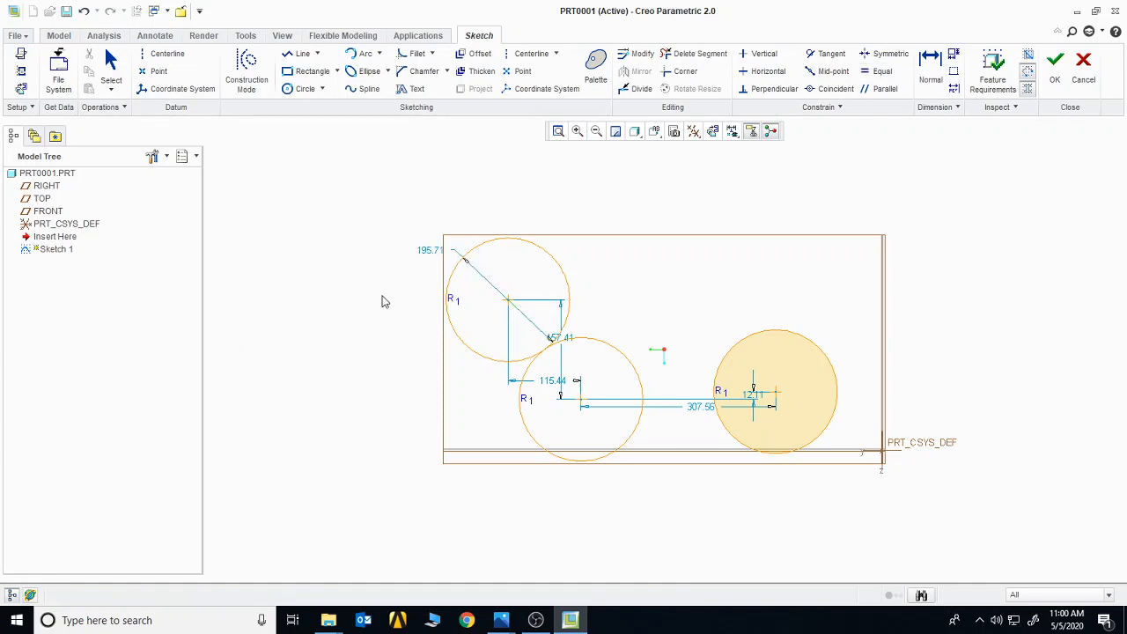
{"action": "double_click", "coordinate": [423, 252]}
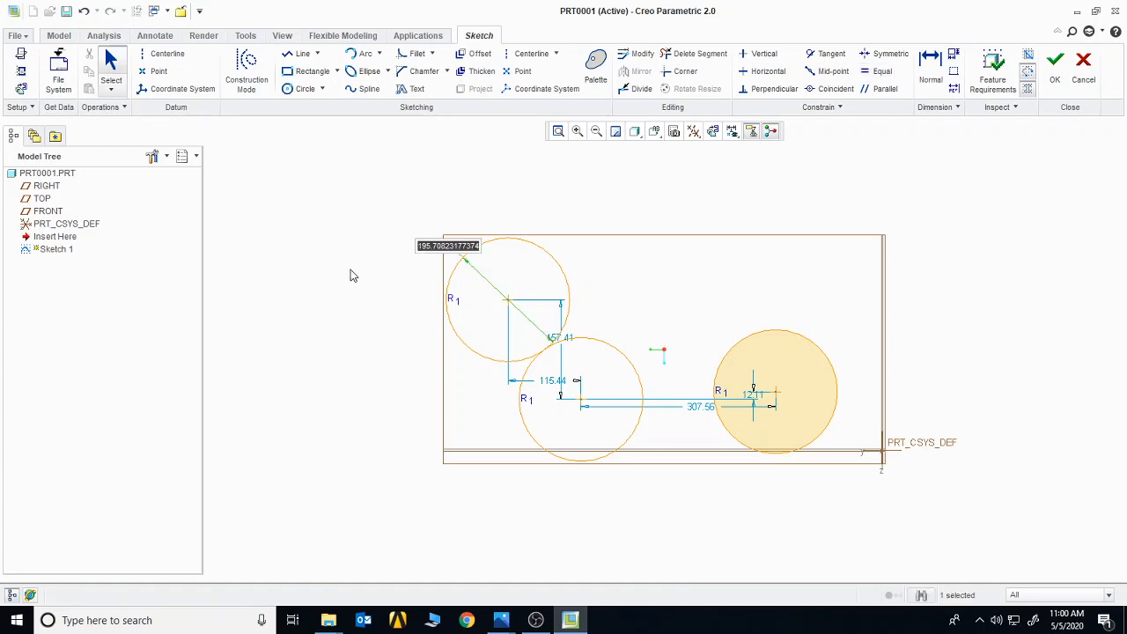
{"action": "type", "text": "35"}
{"action": "key", "text": "Return"}
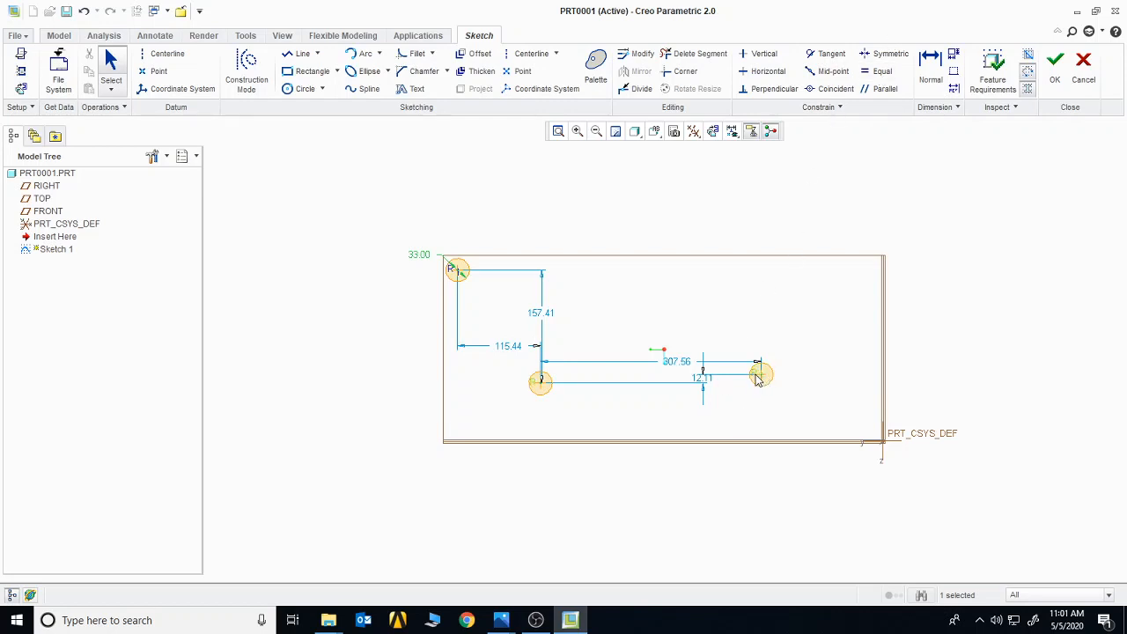
Step: Delete the three equal circles from the sketch
{"action": "left_click", "coordinate": [578, 132]}
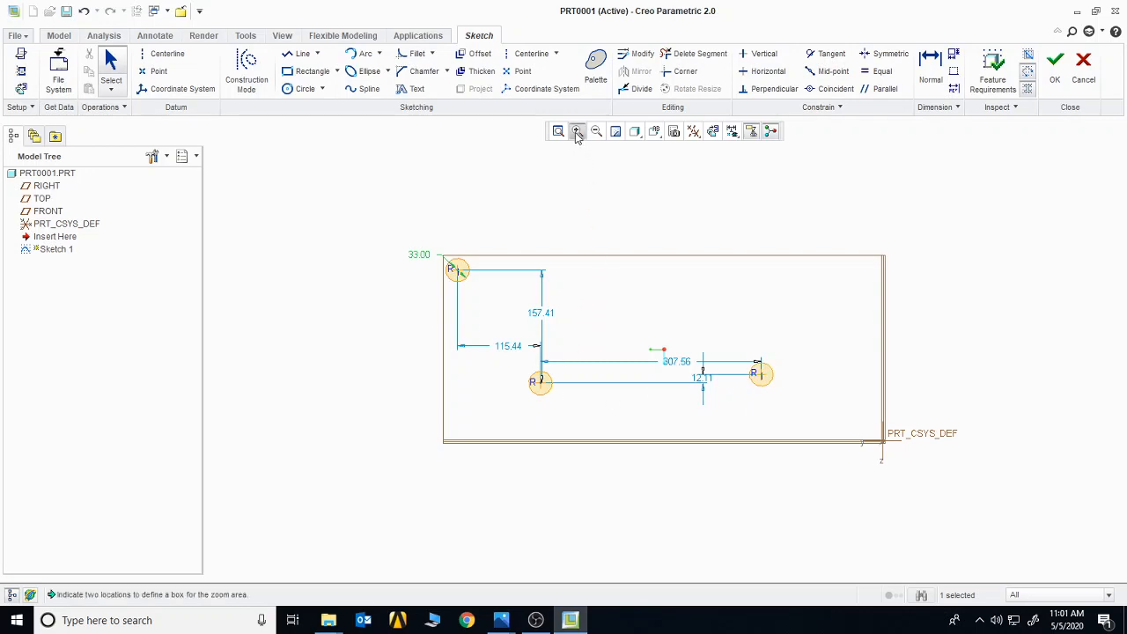
{"action": "mouse_move", "coordinate": [254, 203]}
{"action": "left_mouse_down"}
{"action": "mouse_move", "coordinate": [571, 261]}
{"action": "mouse_move", "coordinate": [889, 456]}
{"action": "left_mouse_up"}
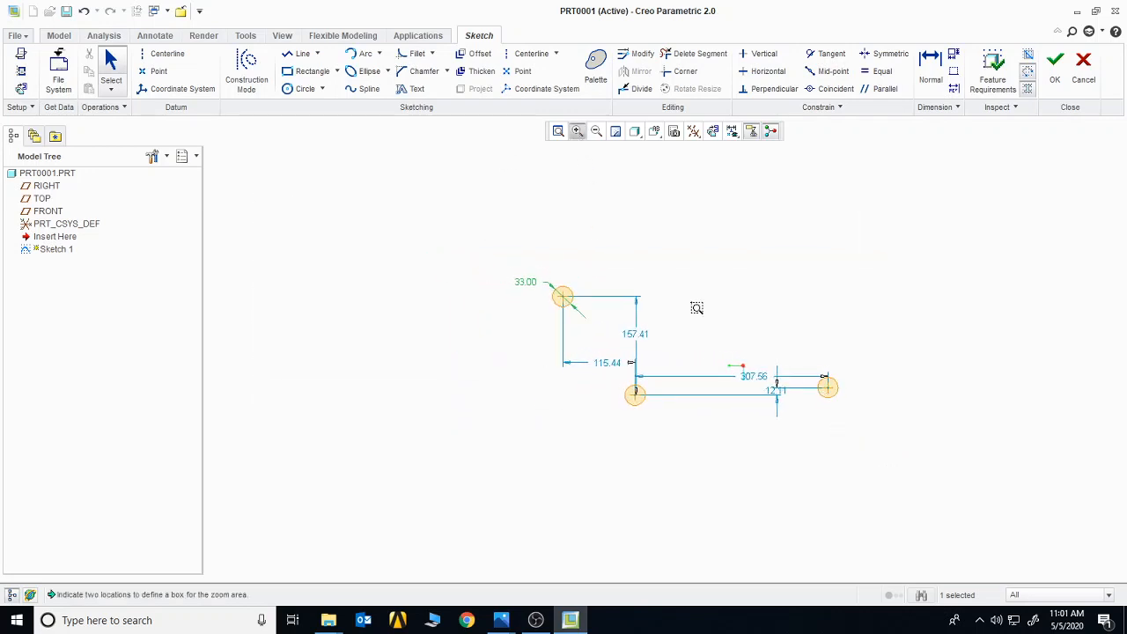
{"action": "left_click", "coordinate": [558, 130]}
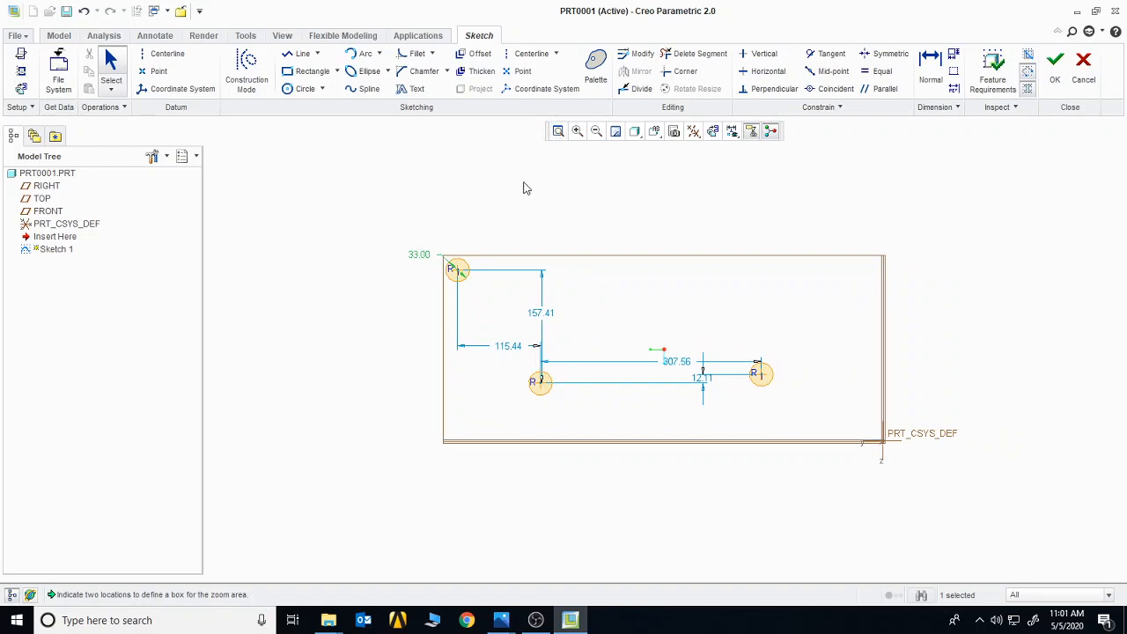
{"action": "left_click_drag", "start_coordinate": [361, 186], "coordinate": [924, 536]}
{"action": "key", "text": "Delete"}
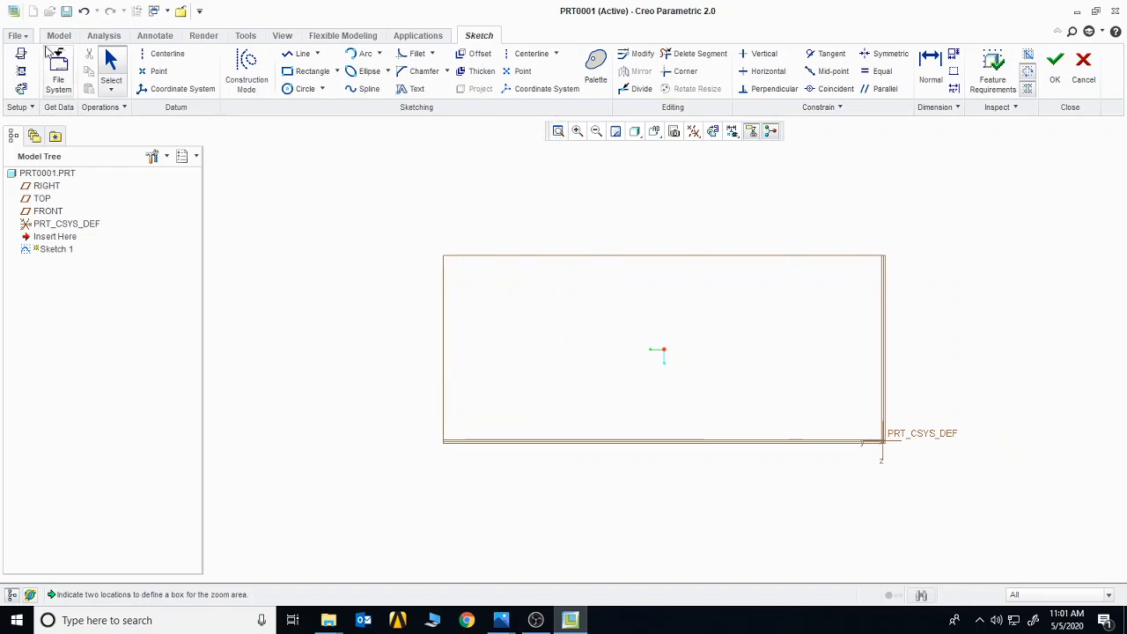
Step: Sketch three separate lines: a vertical one about 315 long, a slanted one beside it, and a horizontal one about 540 long
{"action": "left_click", "coordinate": [302, 53]}
{"action": "left_click", "coordinate": [347, 157]}
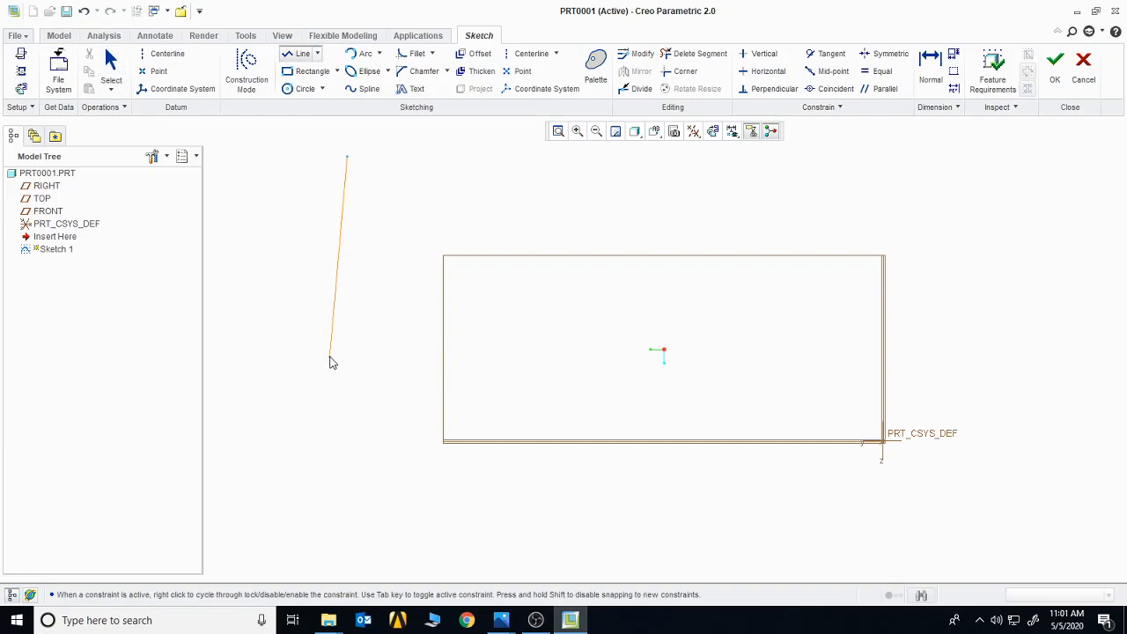
{"action": "left_click", "coordinate": [347, 382]}
{"action": "middle_click", "coordinate": [409, 379]}
{"action": "left_click", "coordinate": [429, 318]}
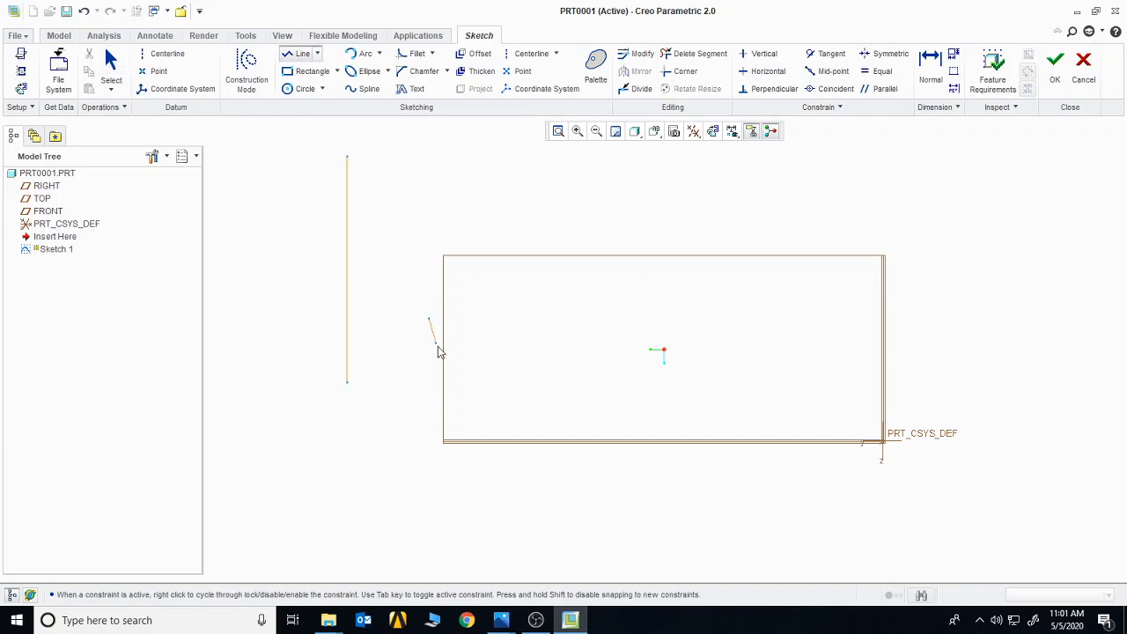
{"action": "left_click", "coordinate": [575, 549]}
{"action": "middle_click", "coordinate": [679, 282]}
{"action": "left_click", "coordinate": [647, 286]}
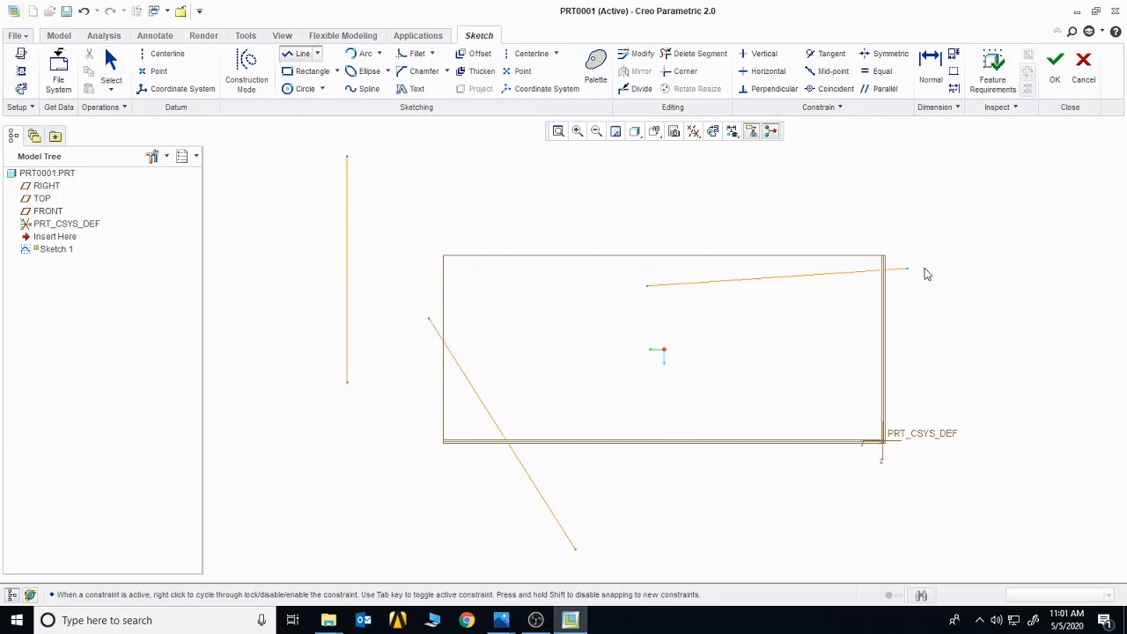
{"action": "left_click", "coordinate": [1034, 286]}
{"action": "middle_click", "coordinate": [942, 366]}
{"action": "middle_click", "coordinate": [881, 384]}
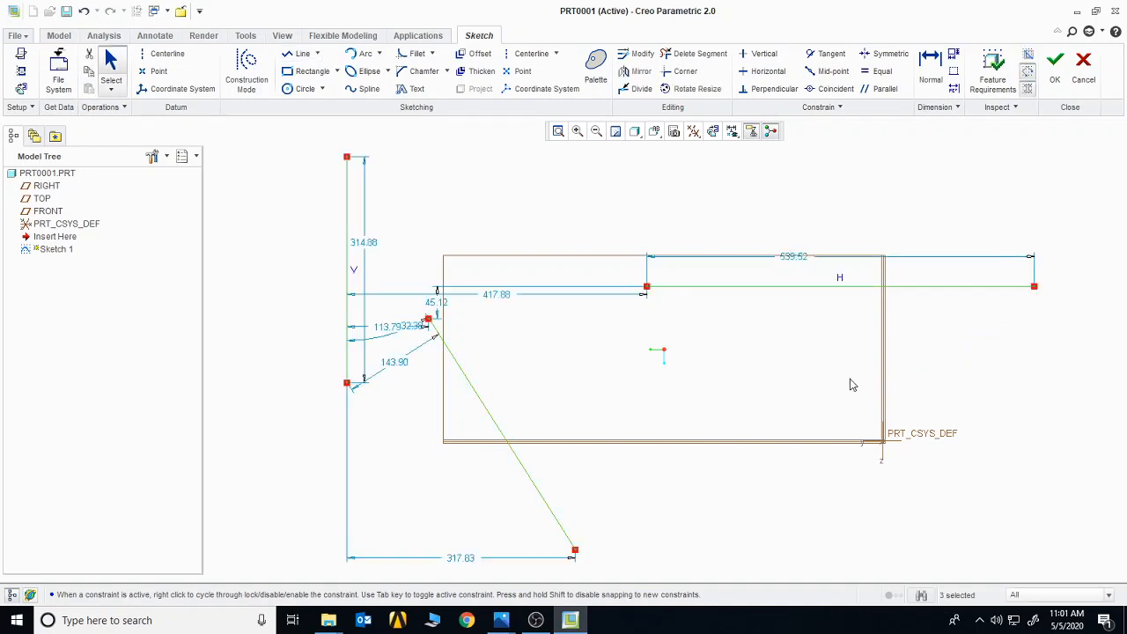
Step: Apply Equal constraints so that the horizontal, slanted and vertical lines have the same length
{"action": "left_click", "coordinate": [881, 72]}
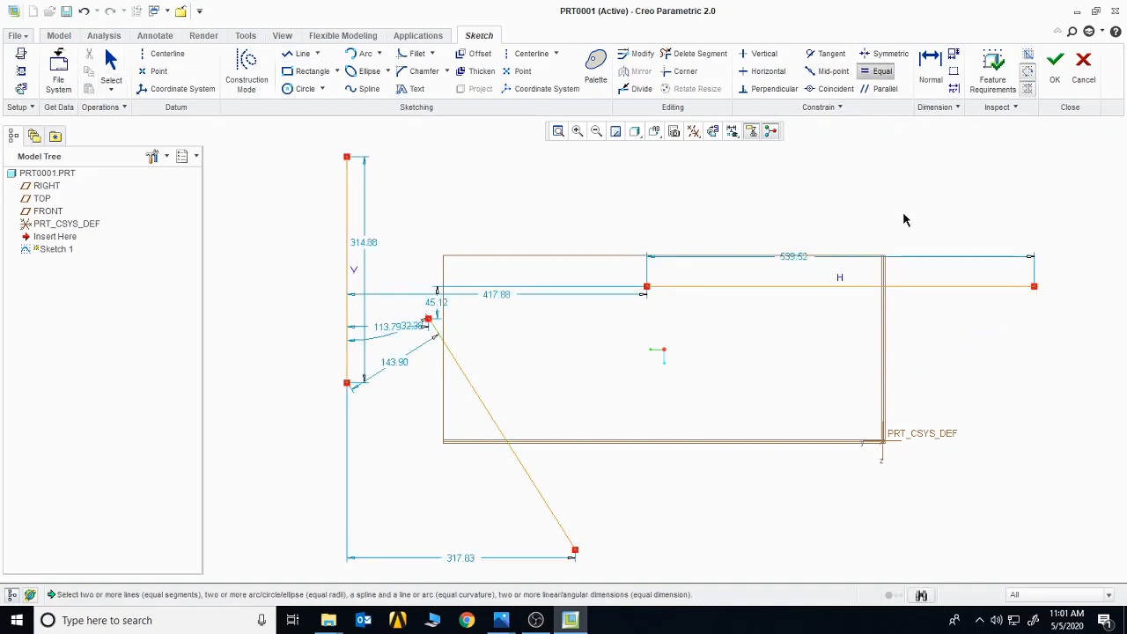
{"action": "left_click", "coordinate": [901, 294]}
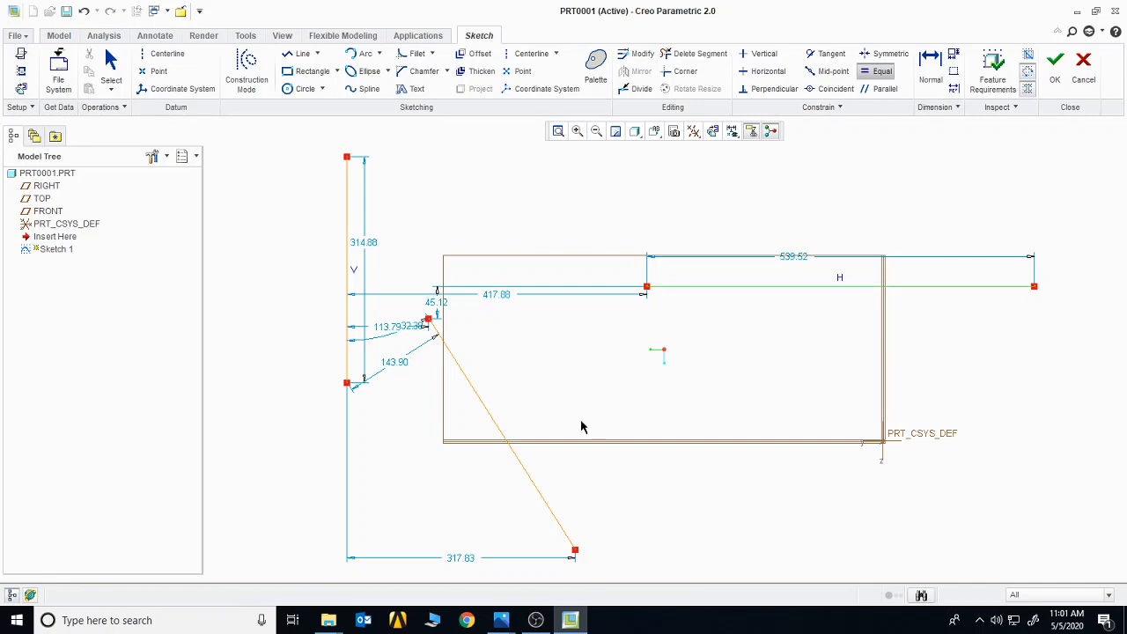
{"action": "left_click", "coordinate": [500, 431]}
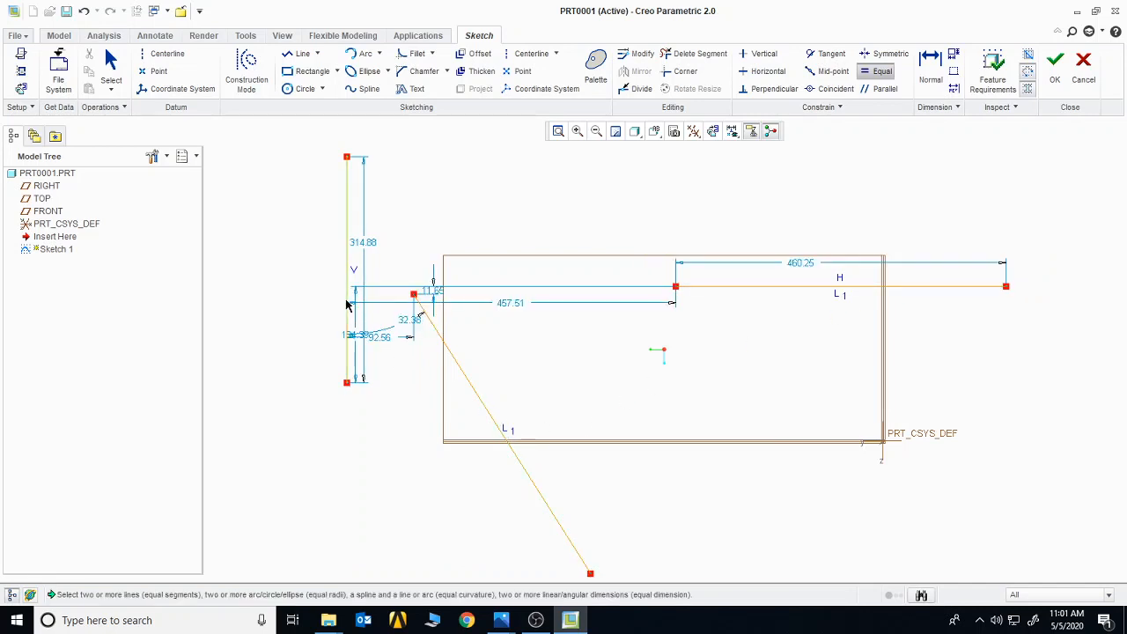
{"action": "left_click", "coordinate": [346, 304]}
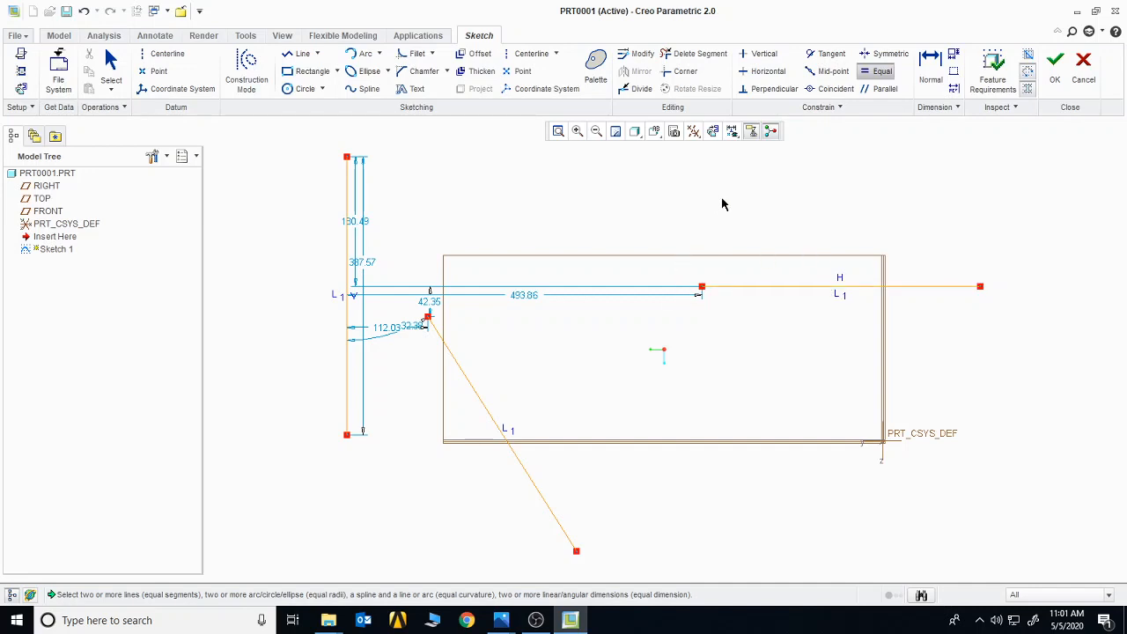
Step: Remove all three lines from the sketch with Delete Segment
{"action": "left_click", "coordinate": [696, 54]}
{"action": "mouse_move", "coordinate": [755, 211]}
{"action": "left_mouse_down"}
{"action": "mouse_move", "coordinate": [785, 354]}
{"action": "mouse_move", "coordinate": [507, 436]}
{"action": "mouse_move", "coordinate": [342, 328]}
{"action": "mouse_move", "coordinate": [477, 255]}
{"action": "mouse_move", "coordinate": [824, 317]}
{"action": "mouse_move", "coordinate": [877, 285]}
{"action": "left_mouse_up"}
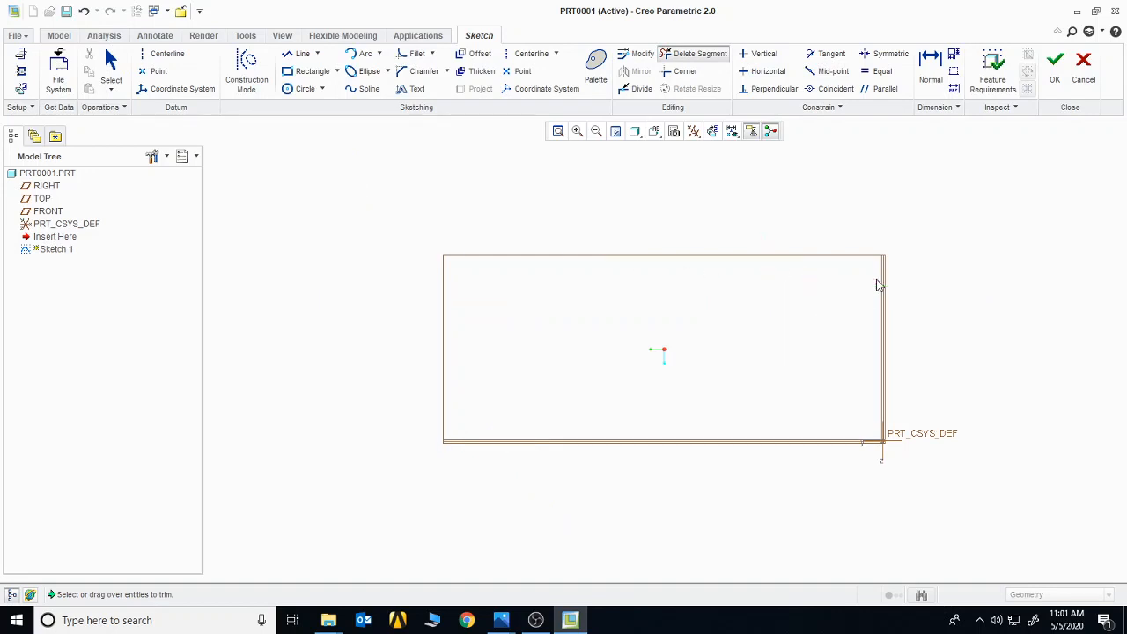
{"action": "middle_click", "coordinate": [804, 223]}
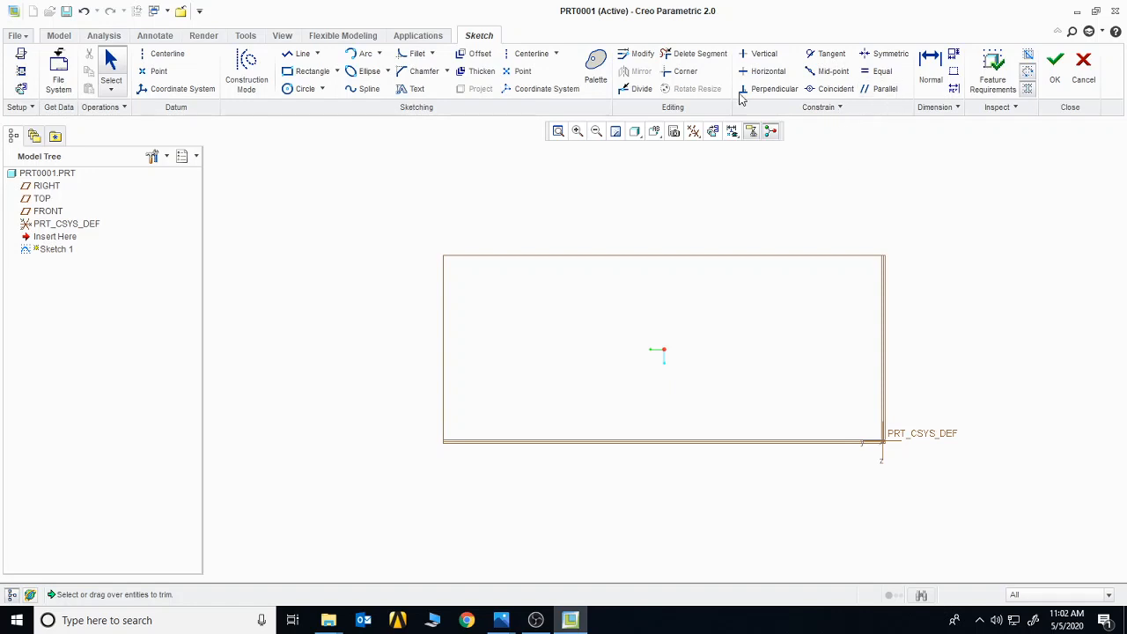
Step: Sketch a horizontal line about 330 long and a longer slanted line below it
{"action": "left_click", "coordinate": [300, 53]}
{"action": "left_click", "coordinate": [357, 251]}
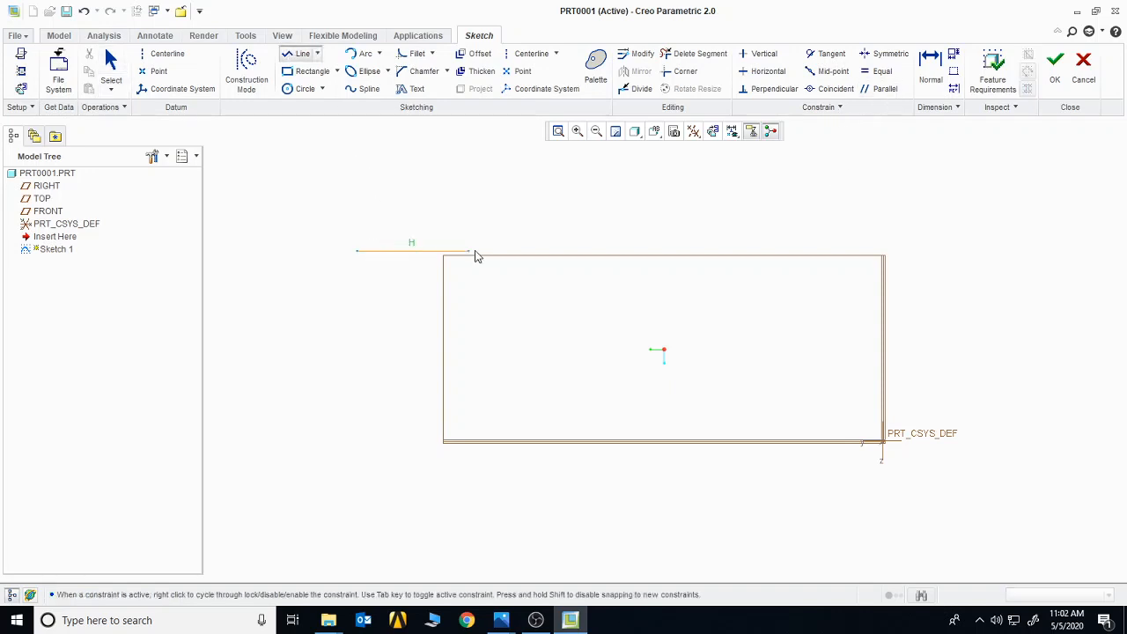
{"action": "left_click", "coordinate": [594, 255]}
{"action": "middle_click", "coordinate": [596, 290]}
{"action": "left_click", "coordinate": [453, 325]}
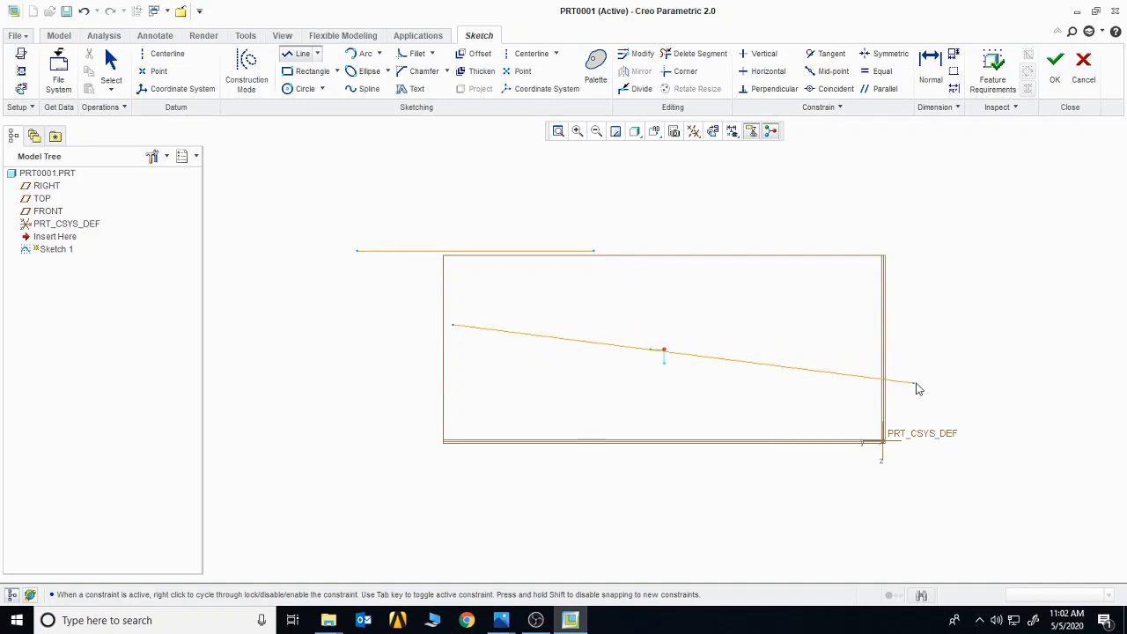
{"action": "left_click", "coordinate": [951, 384]}
{"action": "middle_click", "coordinate": [1049, 377]}
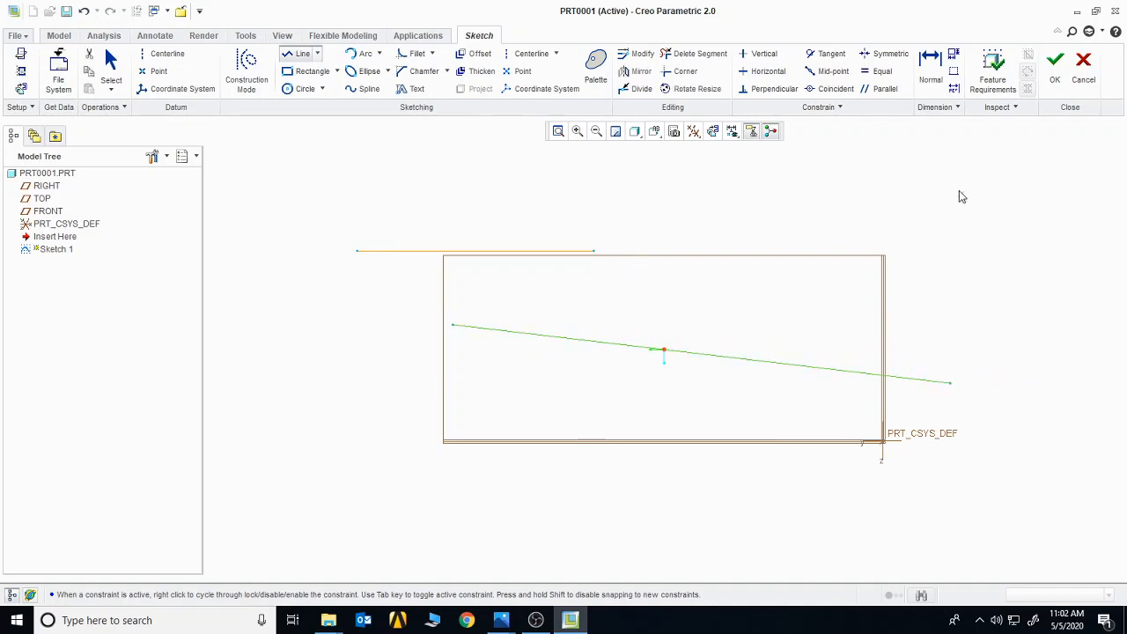
{"action": "middle_click", "coordinate": [885, 180]}
Step: Apply a Parallel constraint between the upper horizontal line and the slanted line below it
{"action": "left_click", "coordinate": [881, 88]}
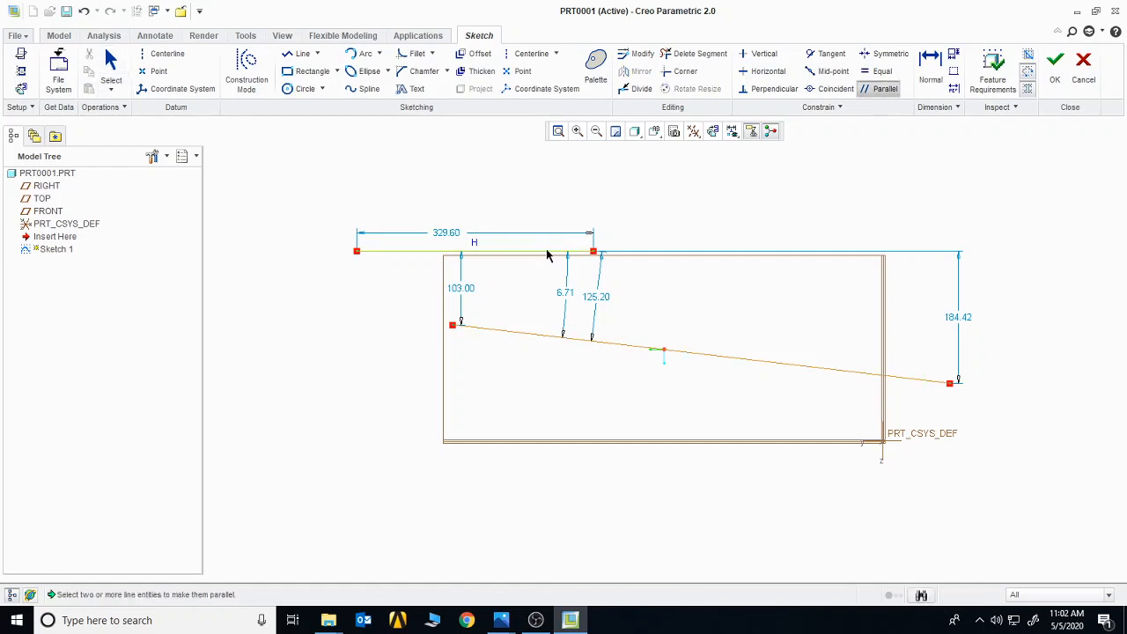
{"action": "left_click", "coordinate": [547, 254]}
{"action": "left_click", "coordinate": [598, 349]}
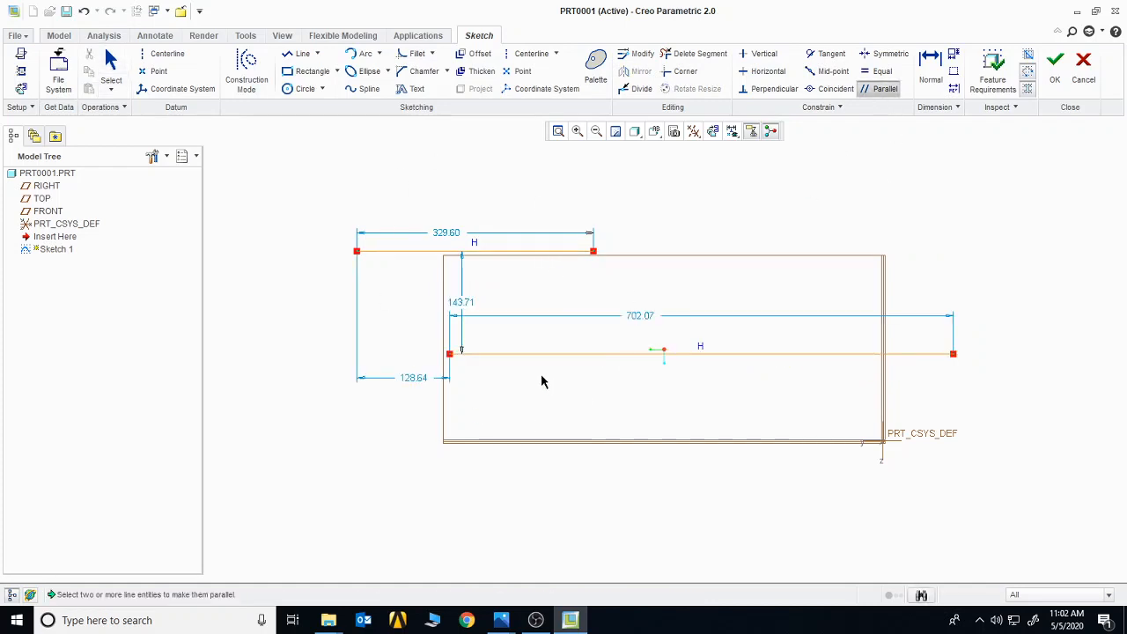
Step: Sketch a steep slanted line beside the horizontal lines and a separate vertical line about 195 long near its lower end
{"action": "left_click", "coordinate": [300, 54]}
{"action": "left_click", "coordinate": [283, 271]}
{"action": "left_click", "coordinate": [355, 461]}
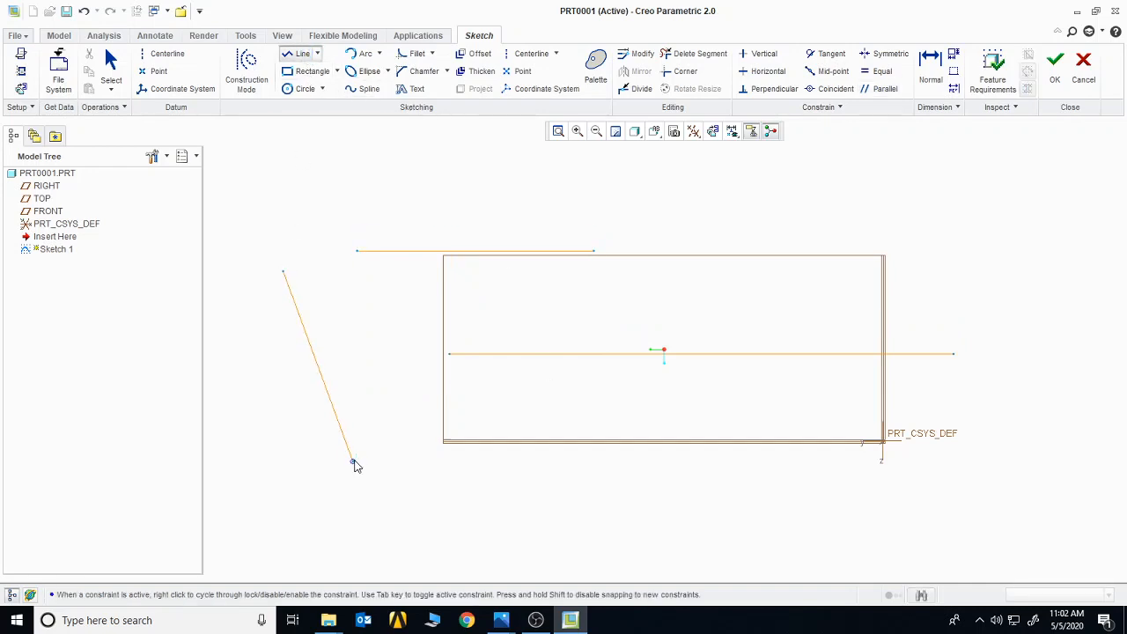
{"action": "middle_click", "coordinate": [354, 460]}
{"action": "left_click", "coordinate": [412, 415]}
{"action": "left_click", "coordinate": [412, 555]}
{"action": "middle_click", "coordinate": [519, 529]}
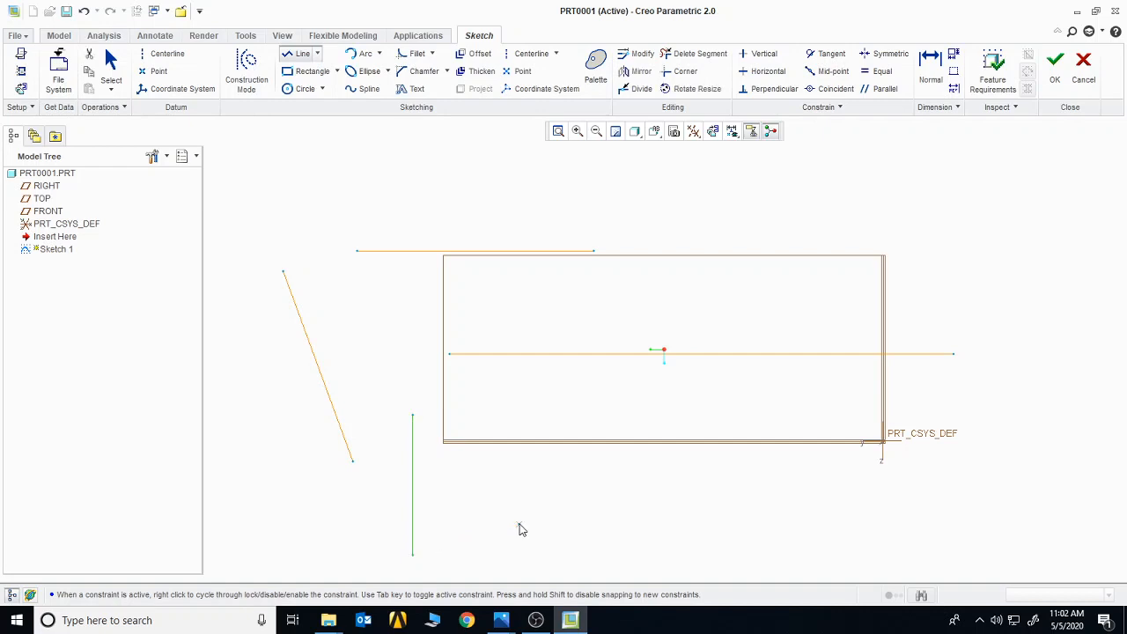
Step: Make the steep slanted line parallel to the short vertical line with a Parallel constraint
{"action": "left_click", "coordinate": [872, 88]}
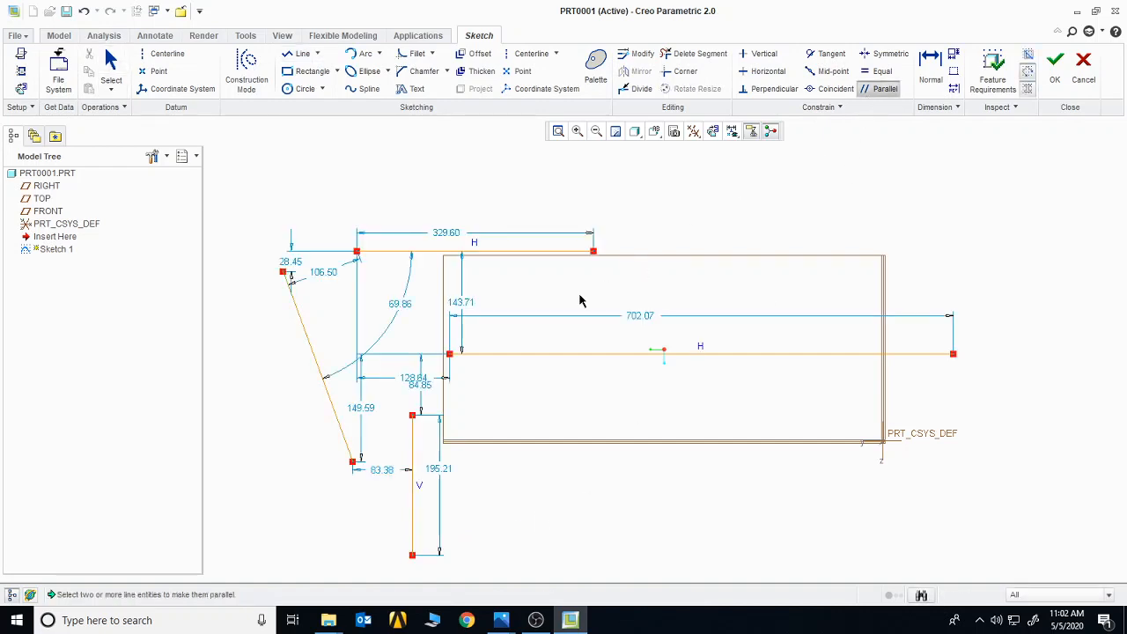
{"action": "left_click", "coordinate": [336, 411]}
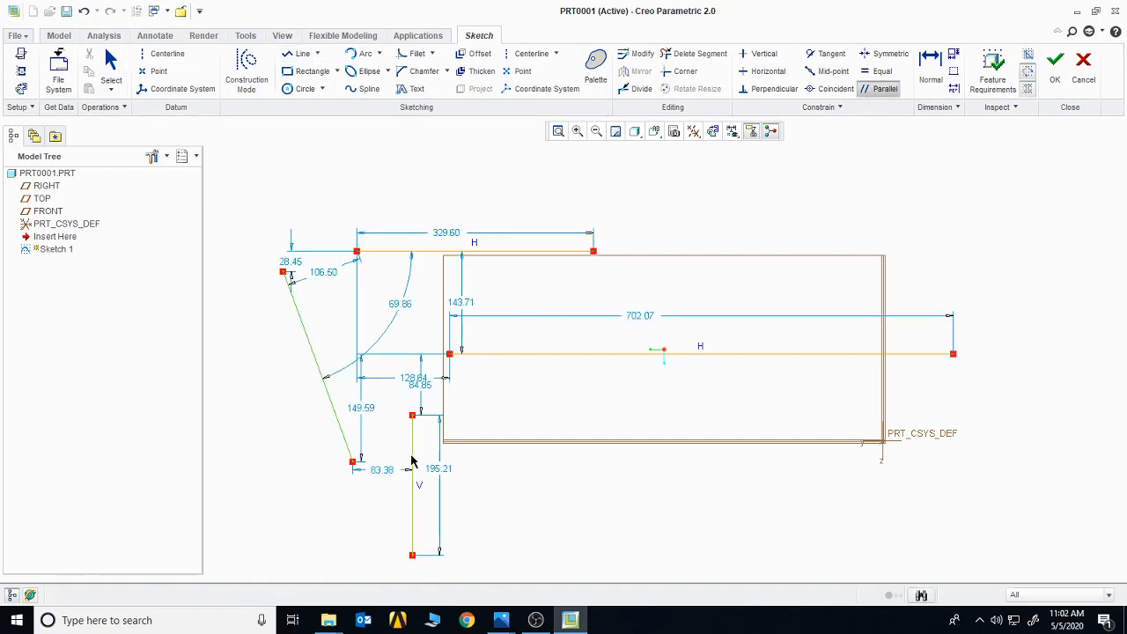
{"action": "left_click", "coordinate": [410, 461]}
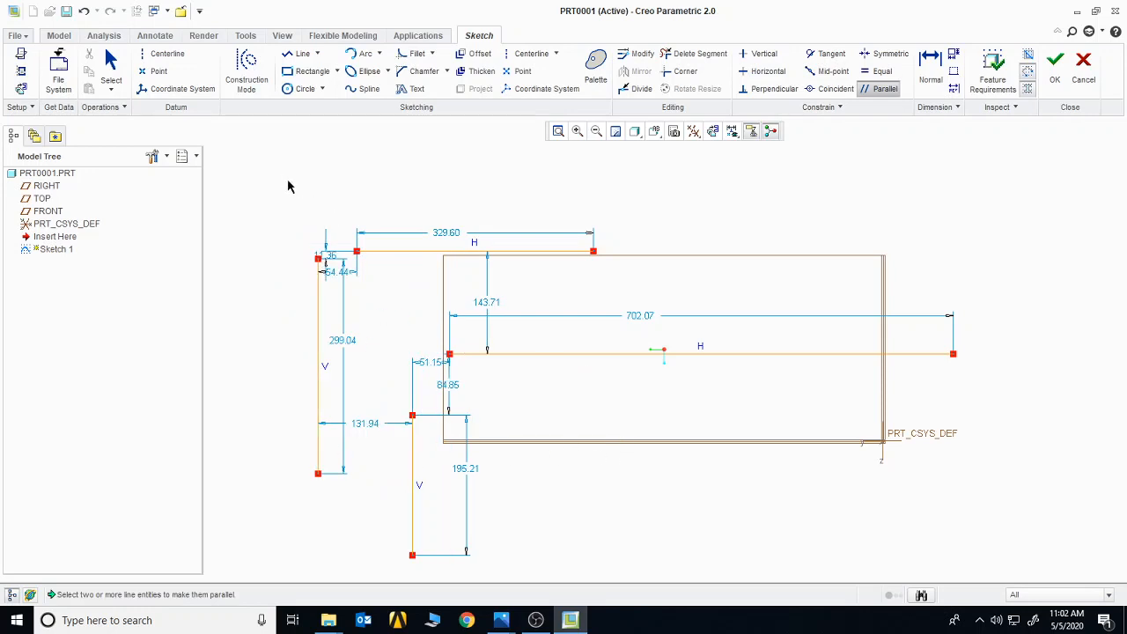
{"action": "middle_click", "coordinate": [854, 235]}
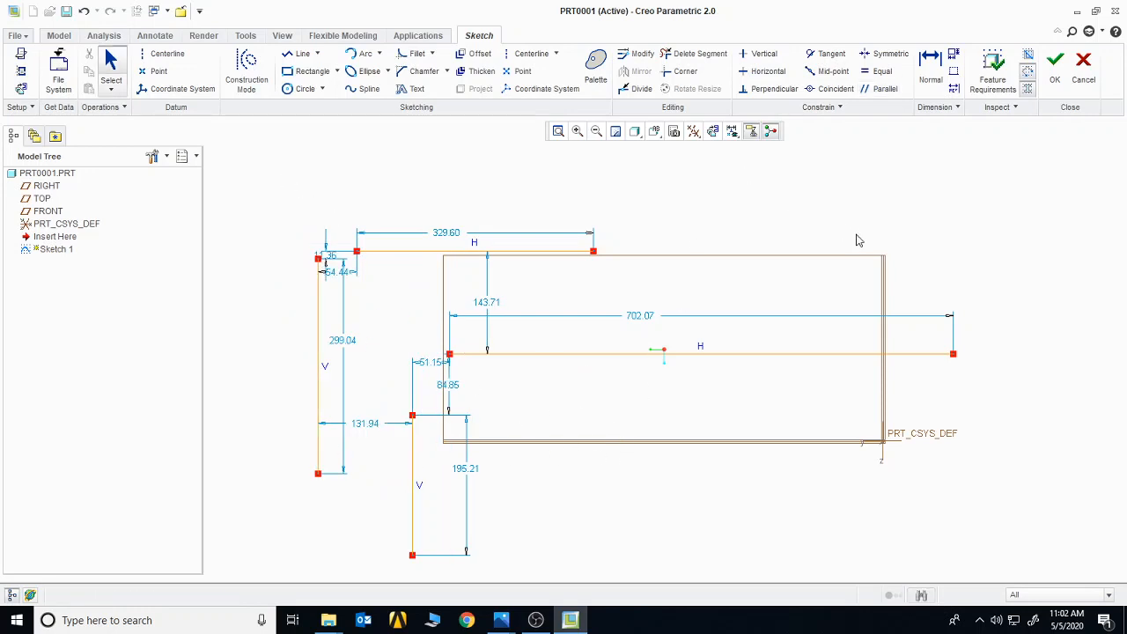
Step: Remove all four lines from the sketch with Delete Segment
{"action": "left_click", "coordinate": [687, 55]}
{"action": "mouse_move", "coordinate": [756, 219]}
{"action": "left_mouse_down"}
{"action": "mouse_move", "coordinate": [642, 364]}
{"action": "mouse_move", "coordinate": [443, 319]}
{"action": "mouse_move", "coordinate": [401, 451]}
{"action": "mouse_move", "coordinate": [474, 505]}
{"action": "left_mouse_up"}
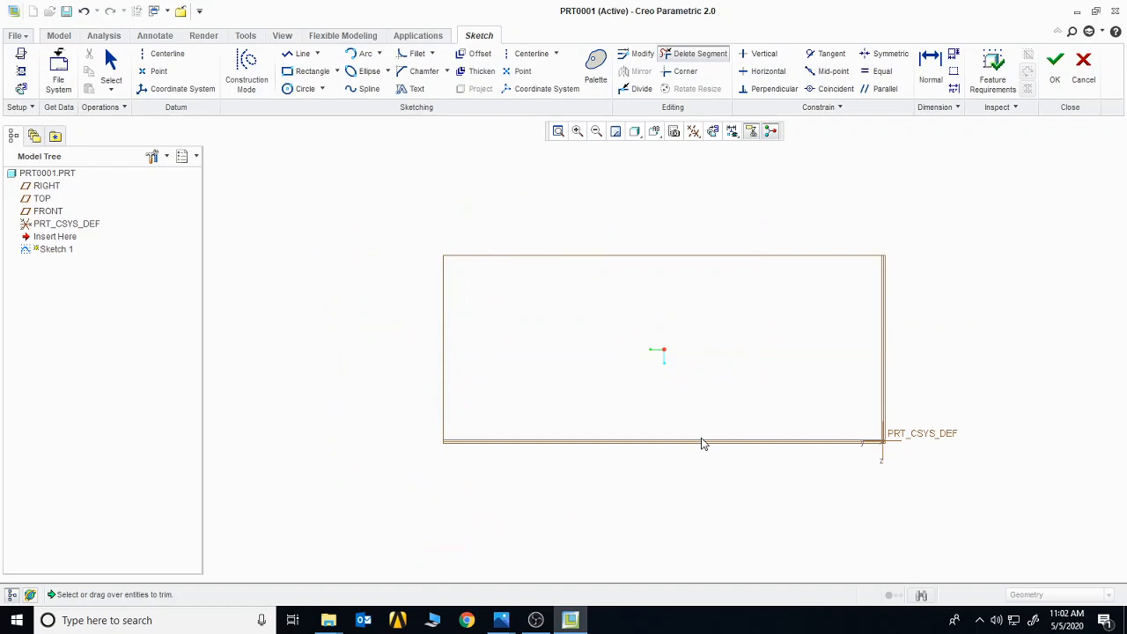
{"action": "middle_click", "coordinate": [739, 360]}
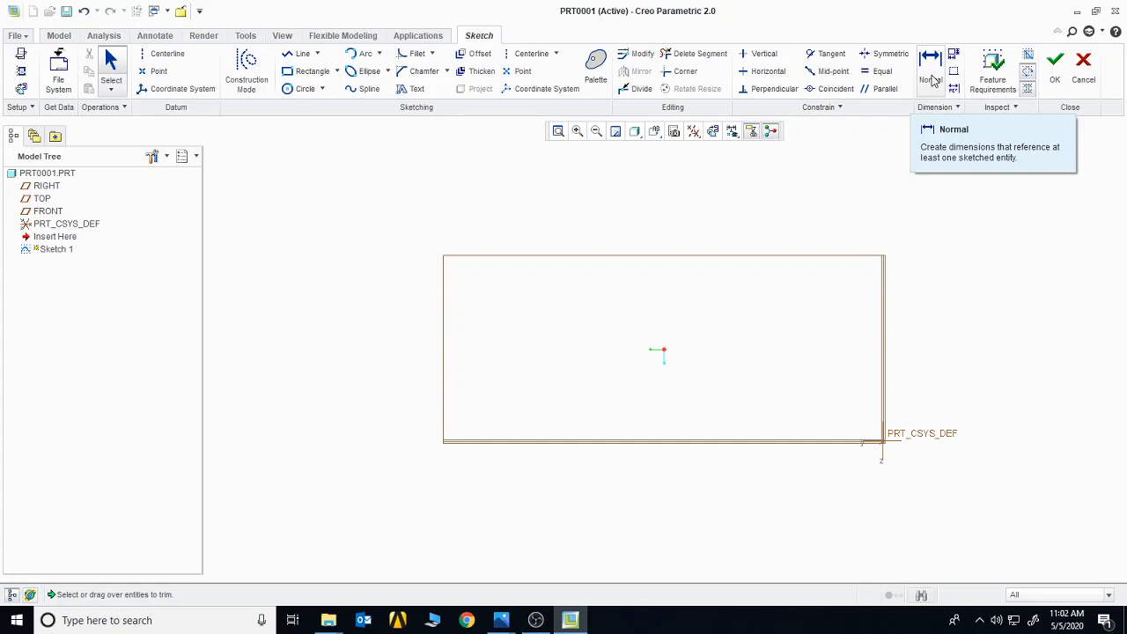
Step: Sketch a corner rectangle about 559 wide and 350 high
{"action": "left_click", "coordinate": [308, 71]}
{"action": "left_click", "coordinate": [371, 241]}
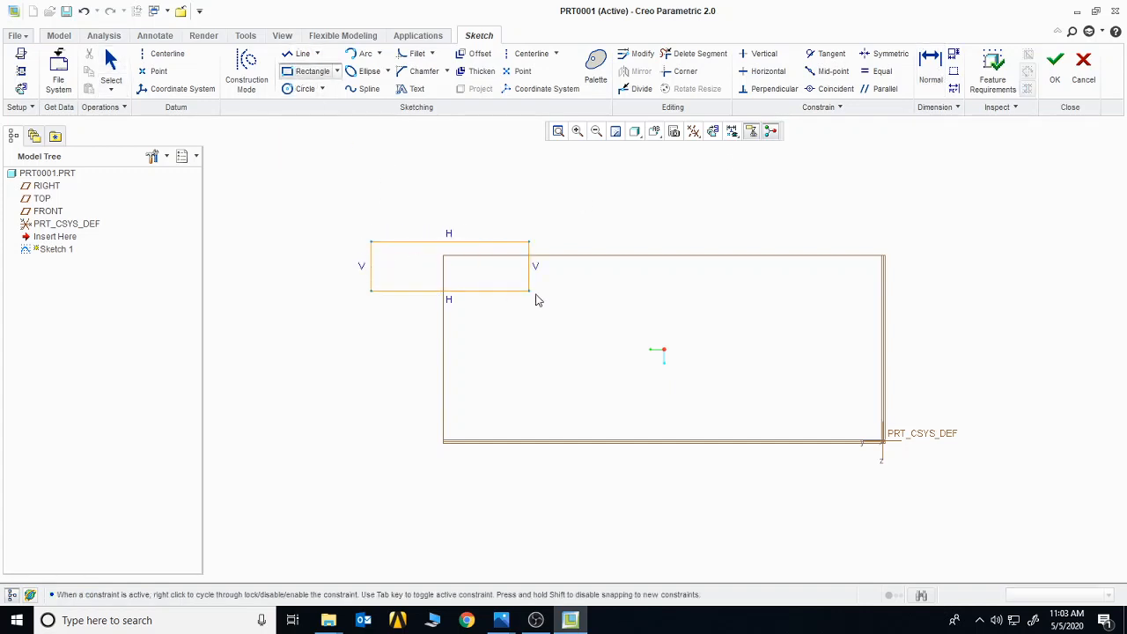
{"action": "left_click", "coordinate": [773, 493]}
{"action": "middle_click", "coordinate": [881, 504]}
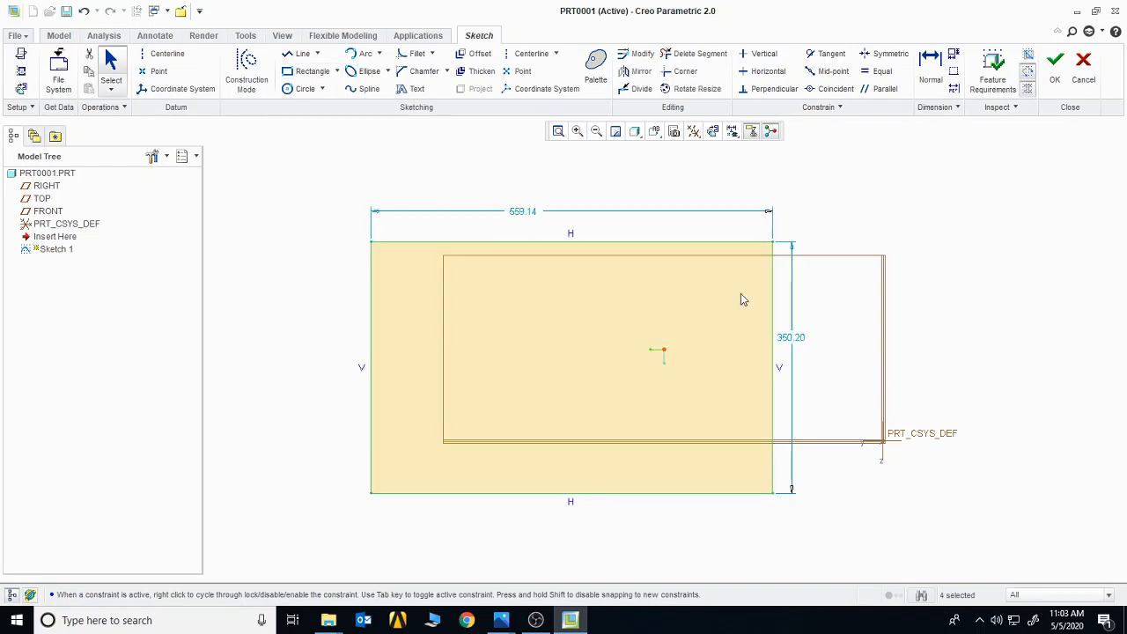
Step: Sketch a vertical line about 458 long through the rectangle, about 177 from its left edge and extending beyond both horizontal edges
{"action": "left_click", "coordinate": [302, 56]}
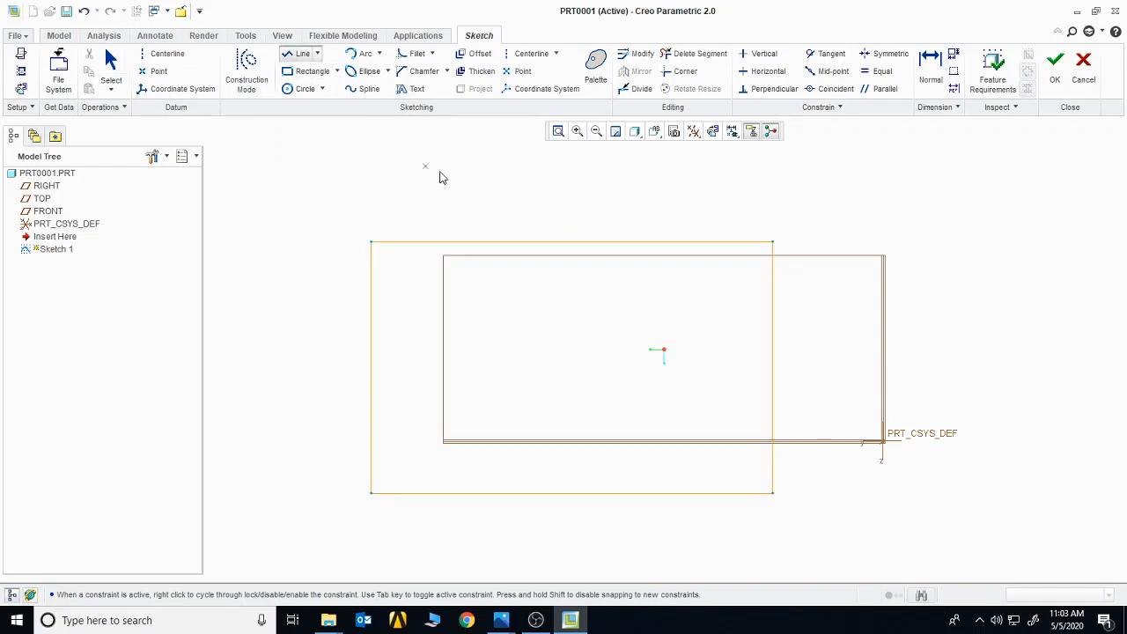
{"action": "left_click", "coordinate": [498, 196]}
{"action": "left_click", "coordinate": [500, 525]}
{"action": "middle_click", "coordinate": [574, 537]}
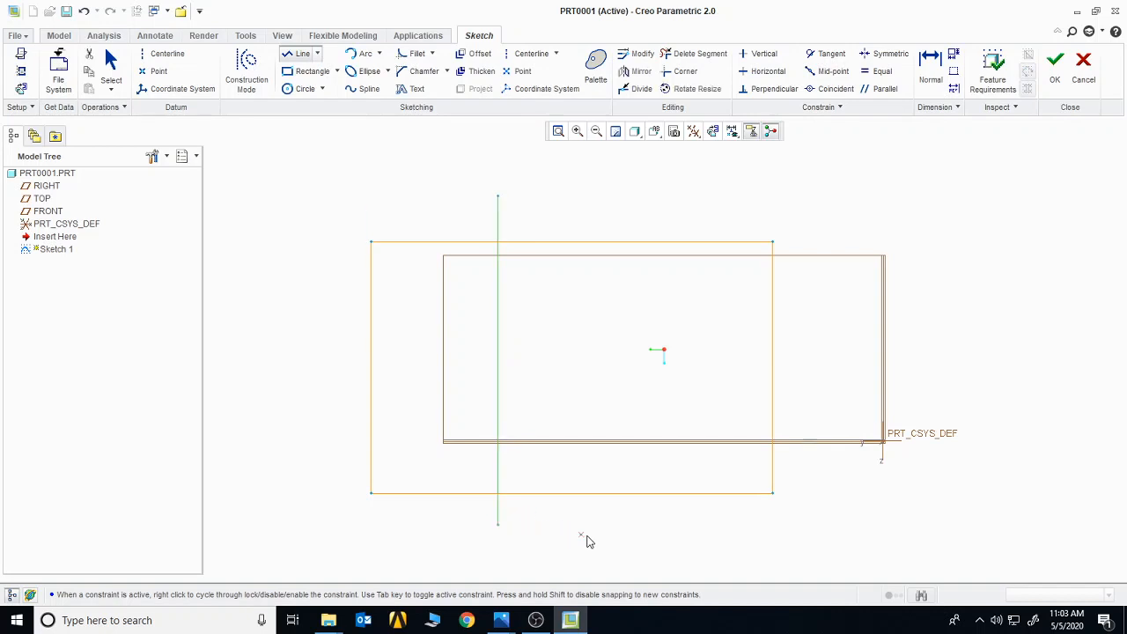
{"action": "middle_click", "coordinate": [639, 544]}
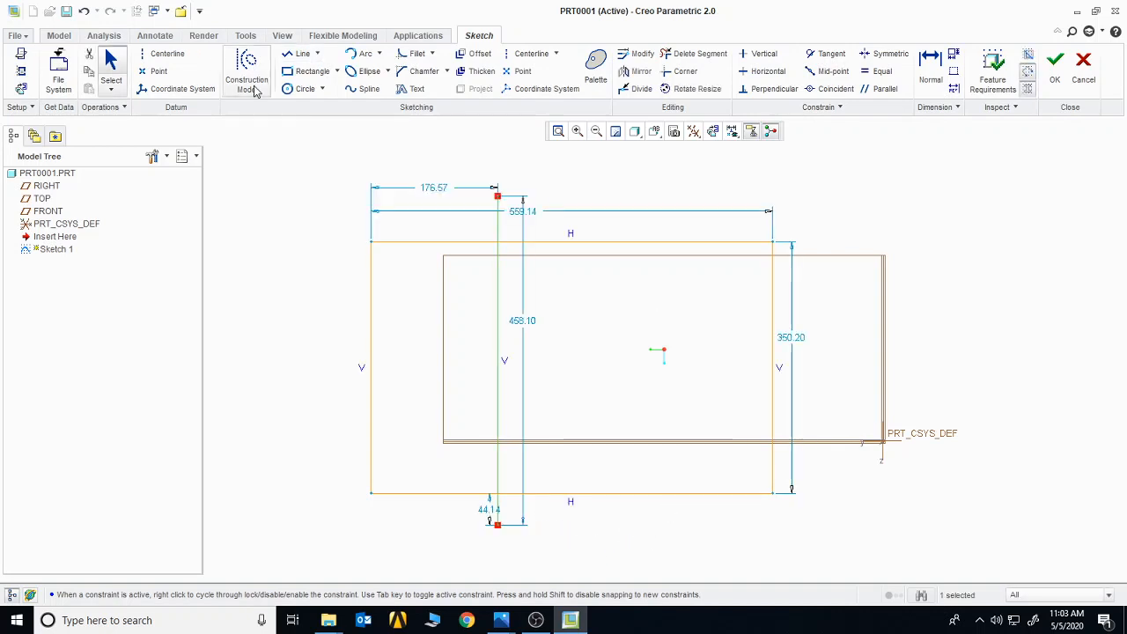
Step: Sketch a circle centred on the right edge's midpoint and passing through its corners, and place a datum point on the inner vertical line
{"action": "left_click", "coordinate": [301, 89]}
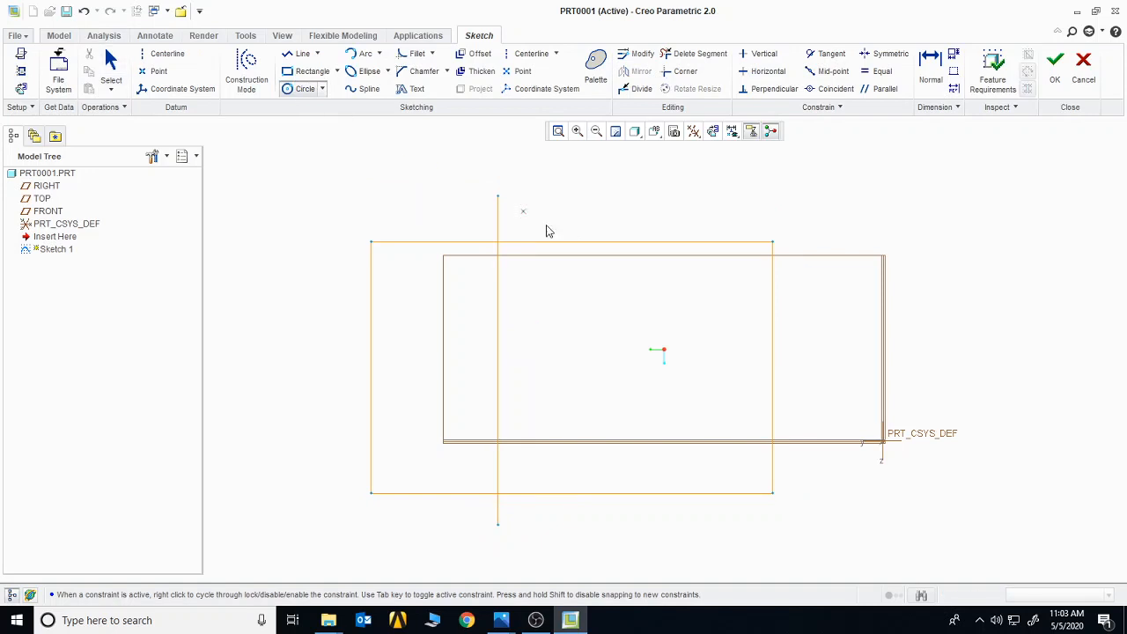
{"action": "left_click", "coordinate": [773, 367]}
{"action": "left_click", "coordinate": [712, 268]}
{"action": "middle_click", "coordinate": [751, 332]}
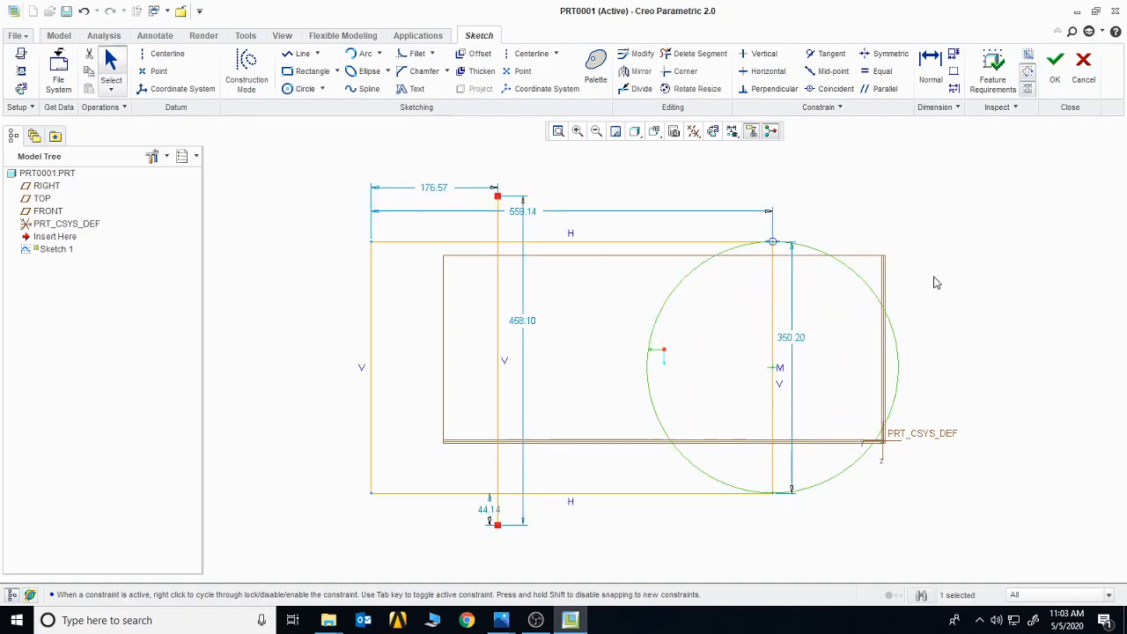
{"action": "left_click", "coordinate": [154, 71]}
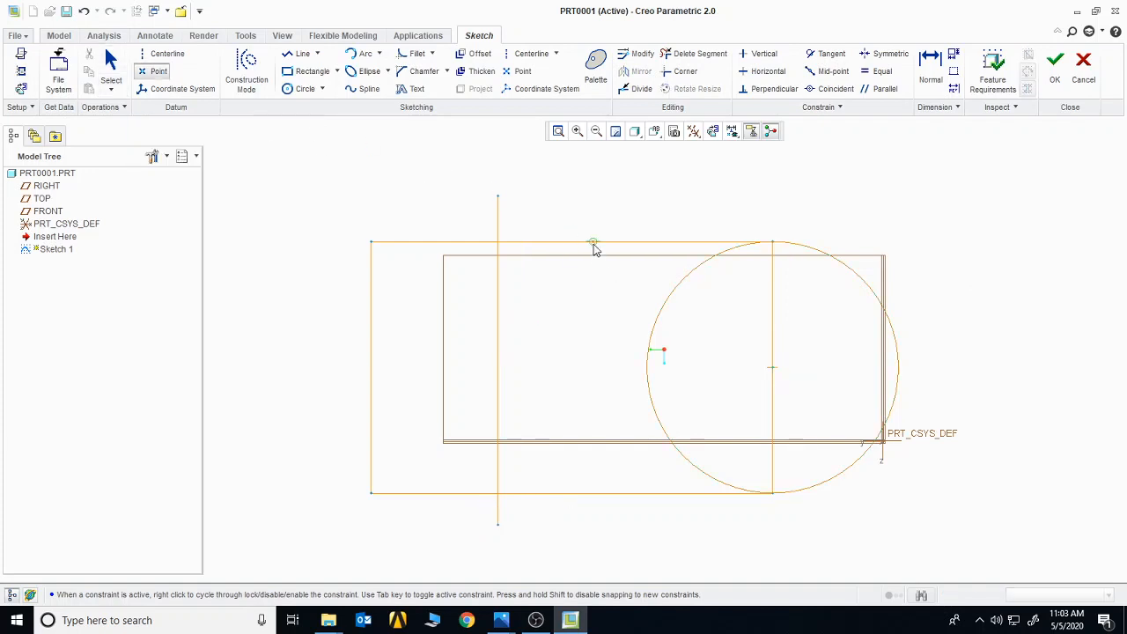
{"action": "left_click", "coordinate": [501, 339]}
{"action": "middle_click", "coordinate": [621, 359]}
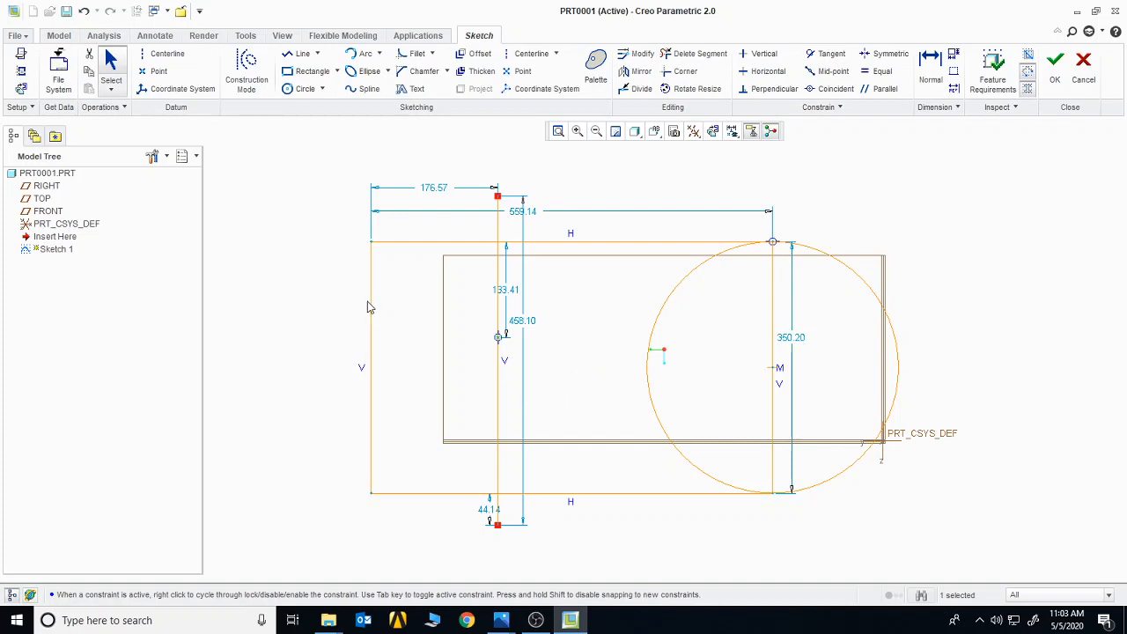
Step: Add a Normal dimension to the height of the rectangle outside its left edge, accepting the 350.20 value
{"action": "left_click", "coordinate": [937, 81]}
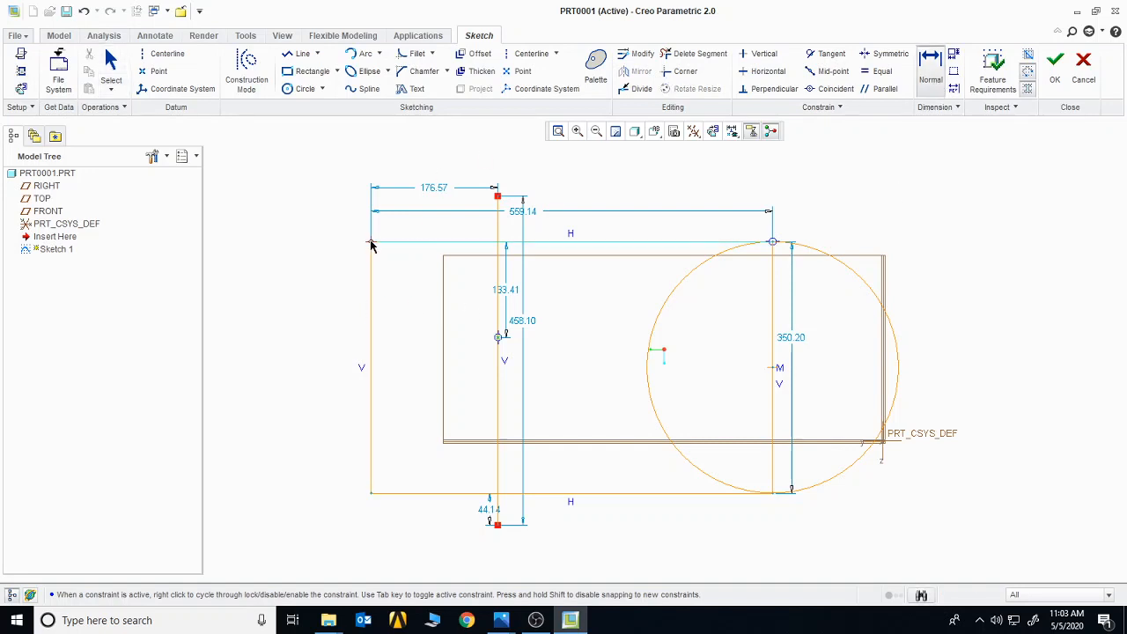
{"action": "middle_click", "coordinate": [291, 393]}
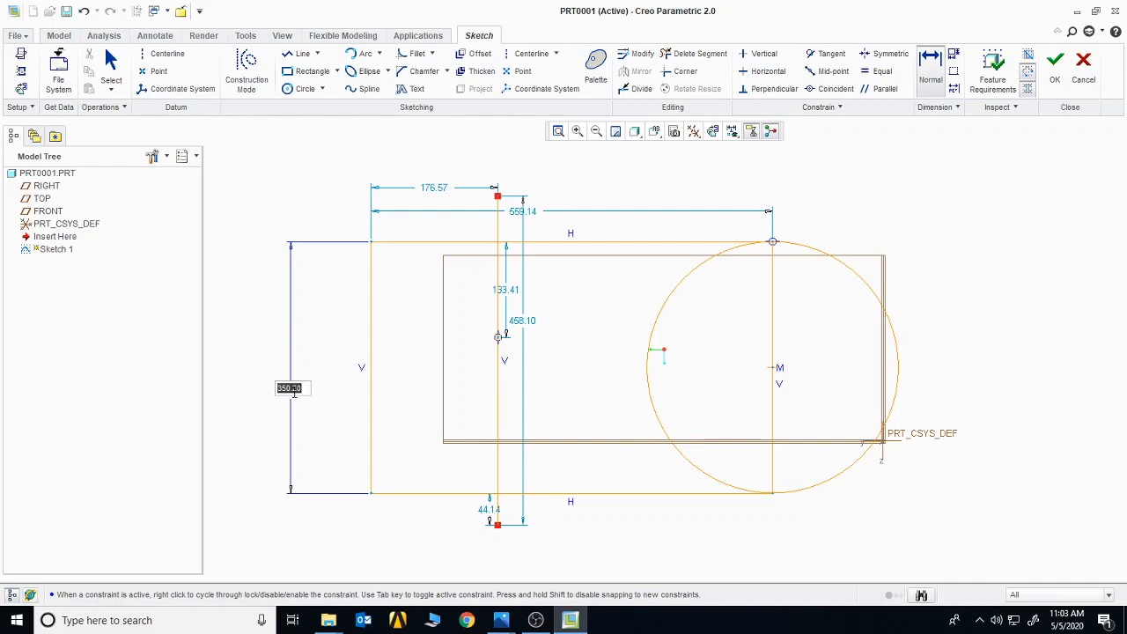
{"action": "key", "text": "Return"}
Step: Dimension the horizontal distance between the rectangle's right edge and the inner vertical line, accepting the 382.57 value
{"action": "left_click", "coordinate": [774, 326]}
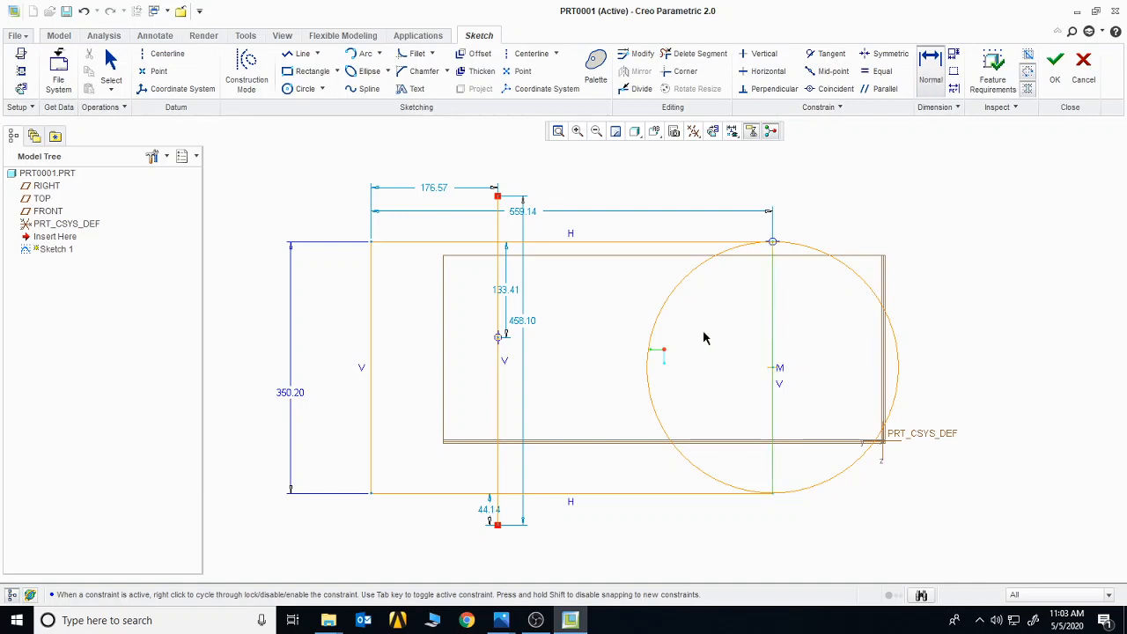
{"action": "left_click", "coordinate": [499, 353], "text": "ctrl"}
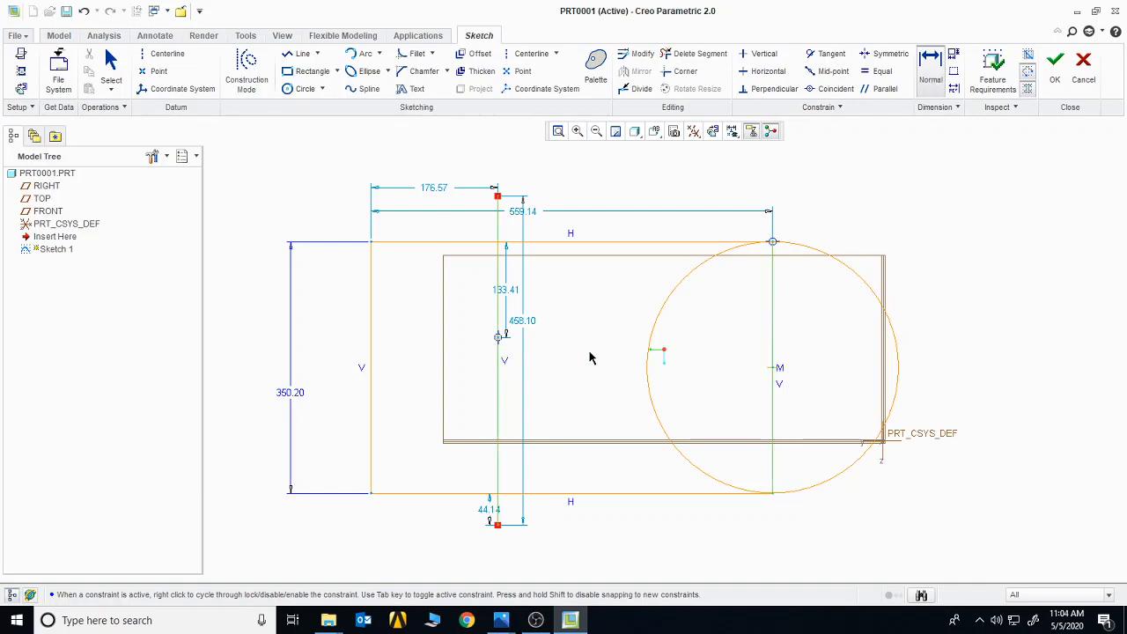
{"action": "middle_click", "coordinate": [611, 399]}
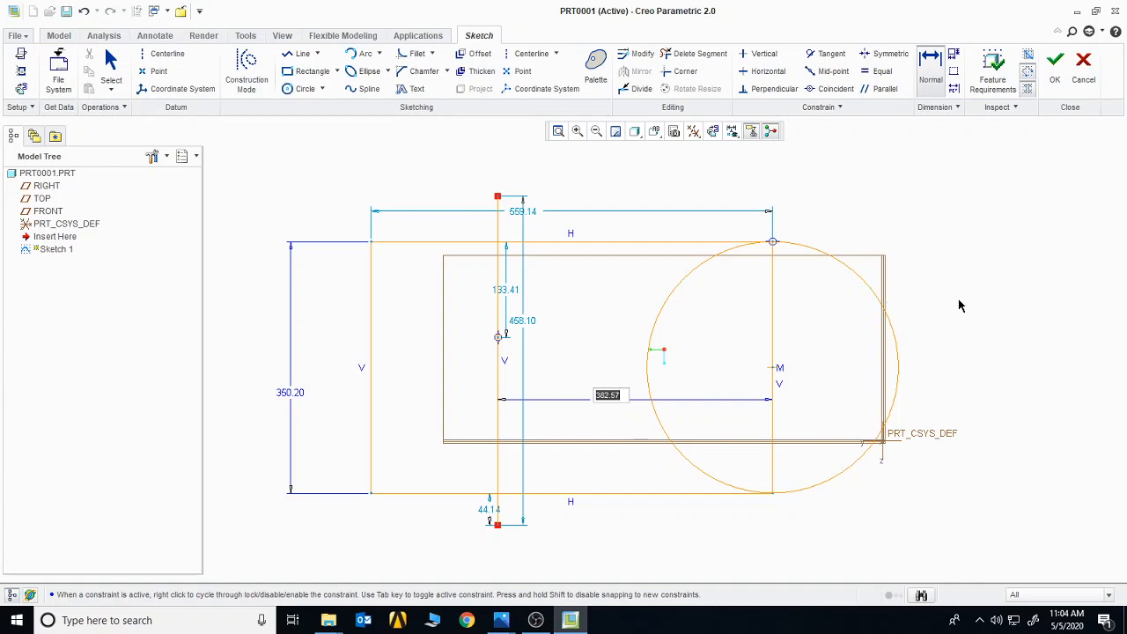
{"action": "key", "text": "Return"}
Step: Leave the dimension tool and delete the rectangle, line, circle, point and dimensions from the sketch
{"action": "key", "text": "Escape"}
{"action": "mouse_move", "coordinate": [237, 139]}
{"action": "left_mouse_down"}
{"action": "mouse_move", "coordinate": [778, 486]}
{"action": "mouse_move", "coordinate": [995, 556]}
{"action": "left_mouse_up"}
{"action": "key", "text": "Delete"}
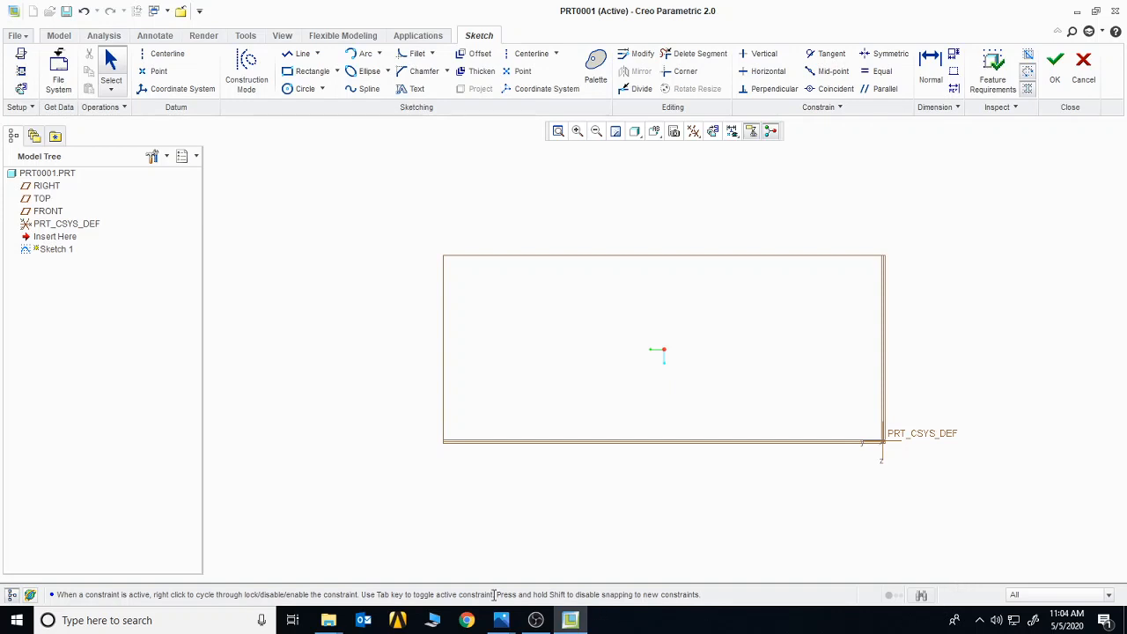
Step: Examine the dimensioned part drawing 2.1.PNG in Photos and return to the Creo Parametric sketch
{"action": "mouse_move", "coordinate": [499, 617]}
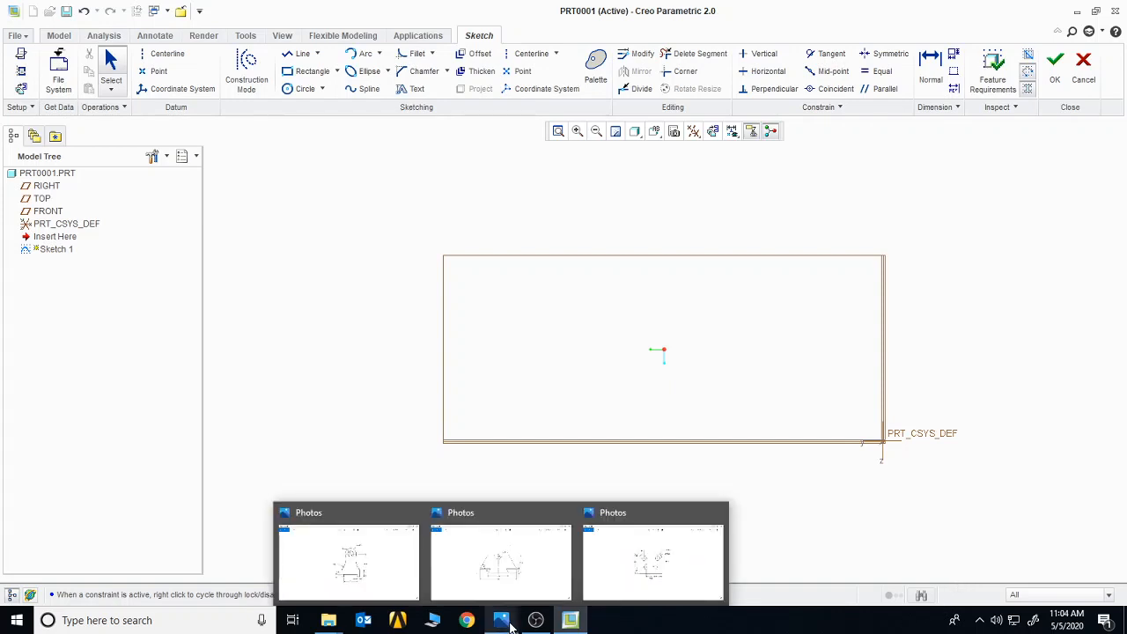
{"action": "left_click", "coordinate": [338, 560]}
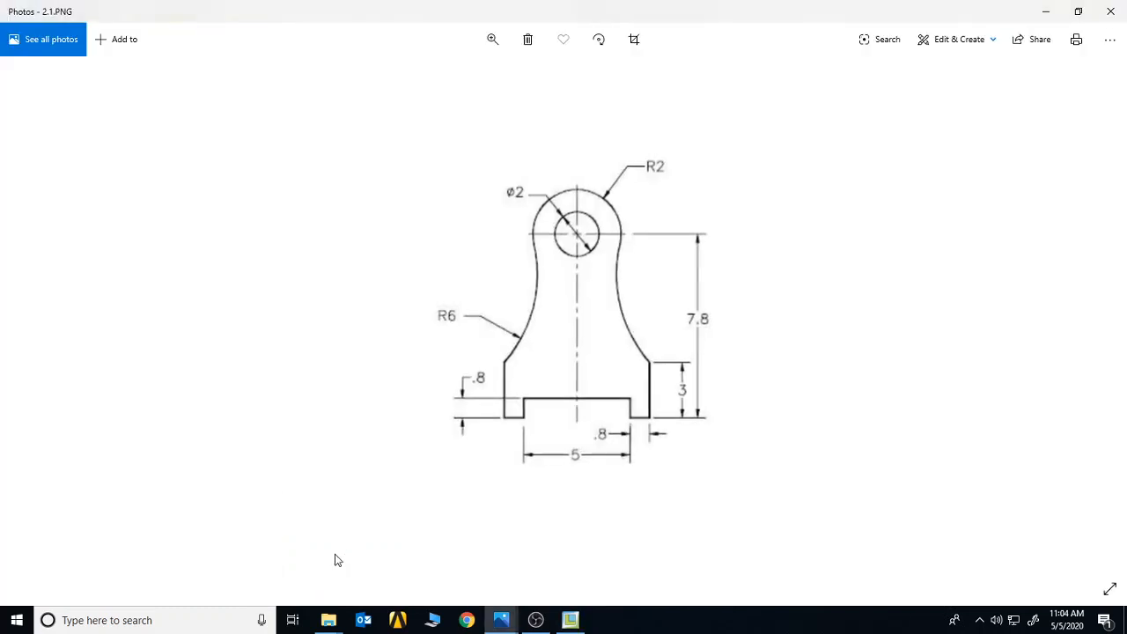
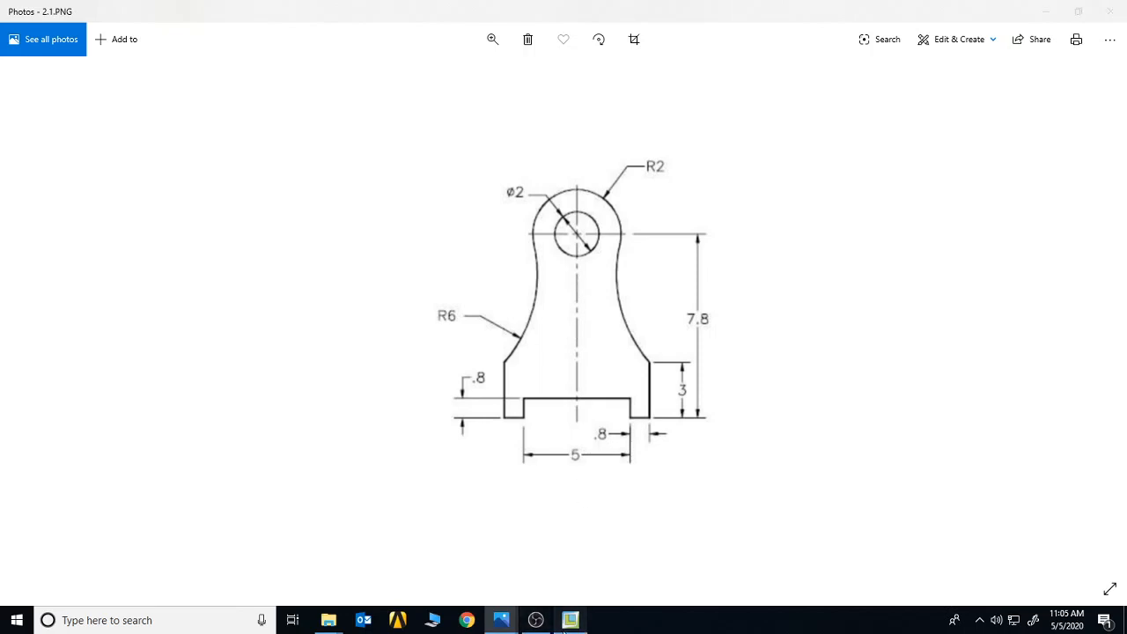
{"action": "left_click", "coordinate": [566, 621]}
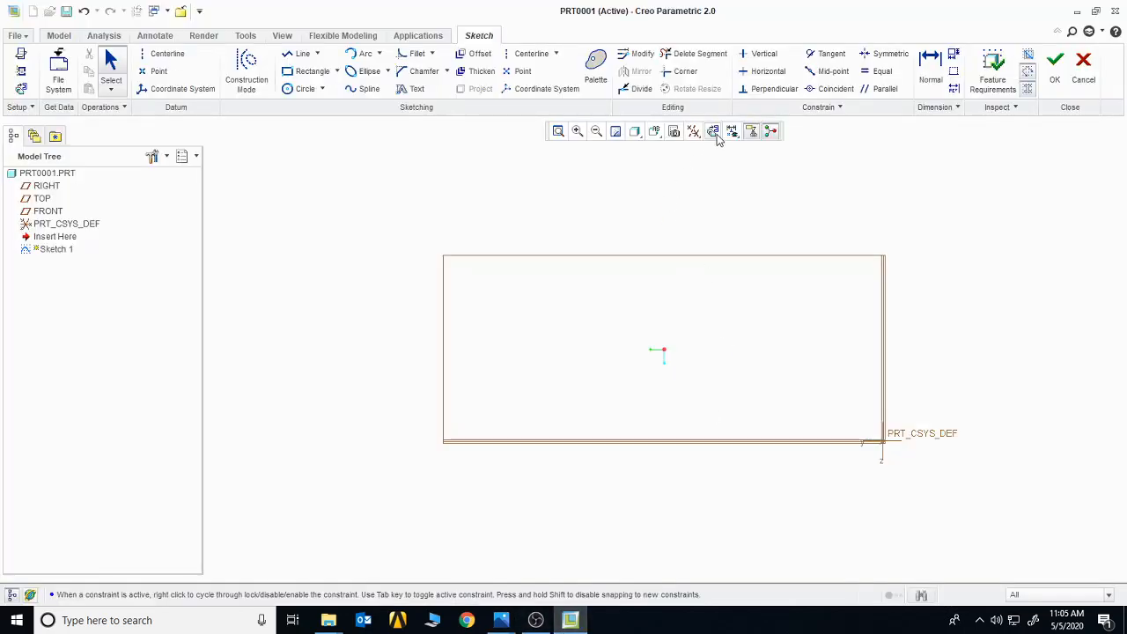
Step: Place a vertical datum centerline through the empty sketch, slightly left of the sketch origin marker
{"action": "left_click", "coordinate": [162, 54]}
{"action": "left_click", "coordinate": [636, 190]}
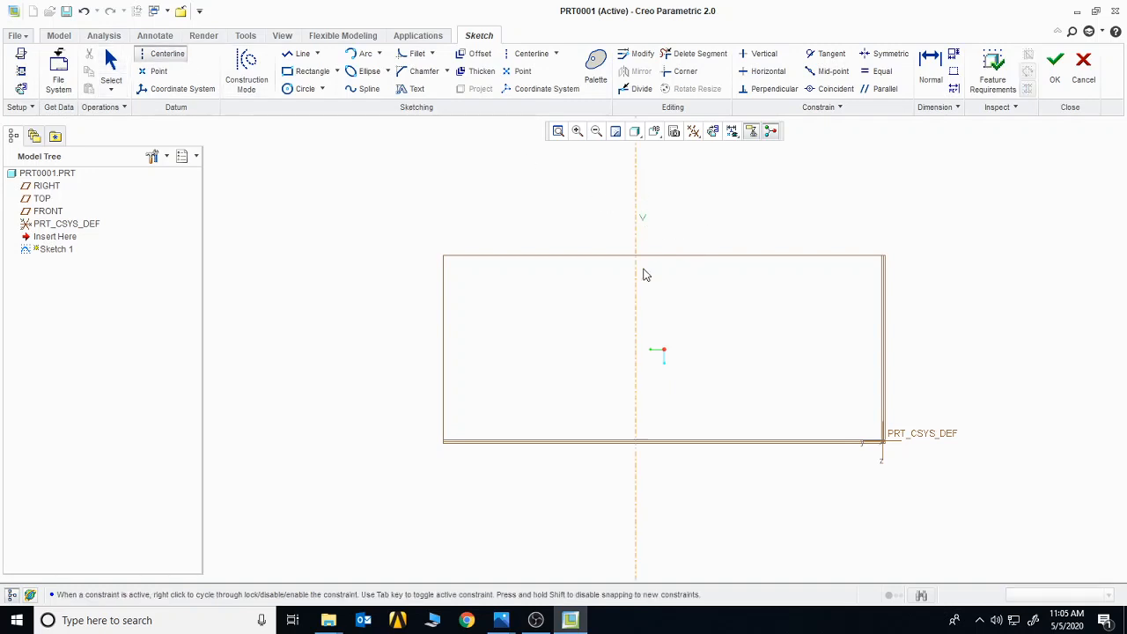
{"action": "left_click", "coordinate": [637, 497]}
{"action": "middle_click", "coordinate": [641, 499]}
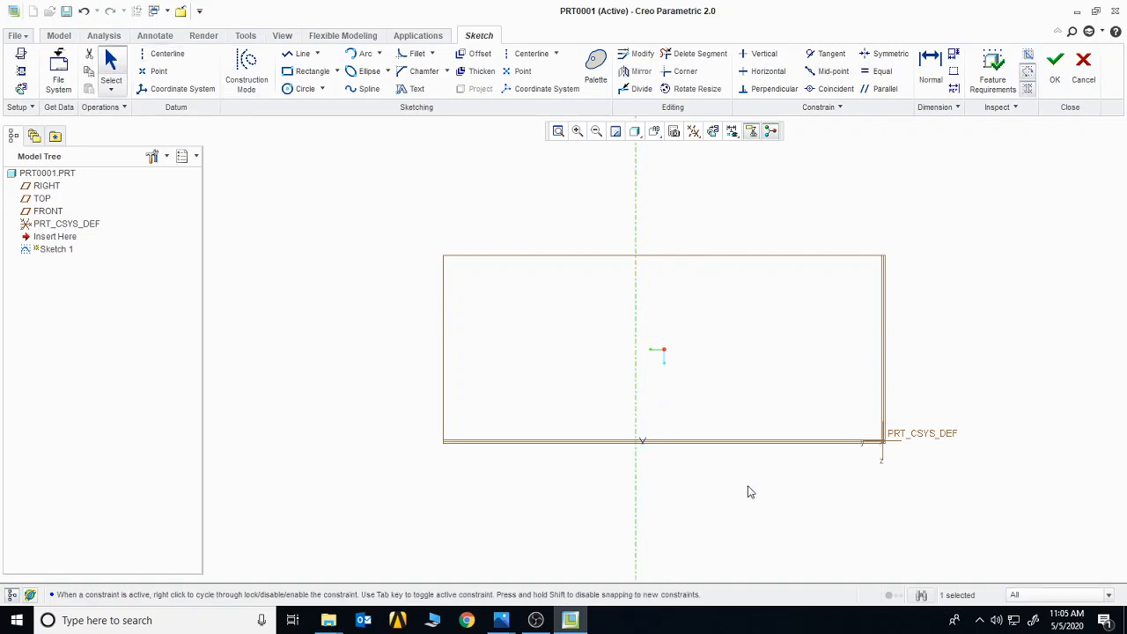
{"action": "left_click", "coordinate": [732, 132]}
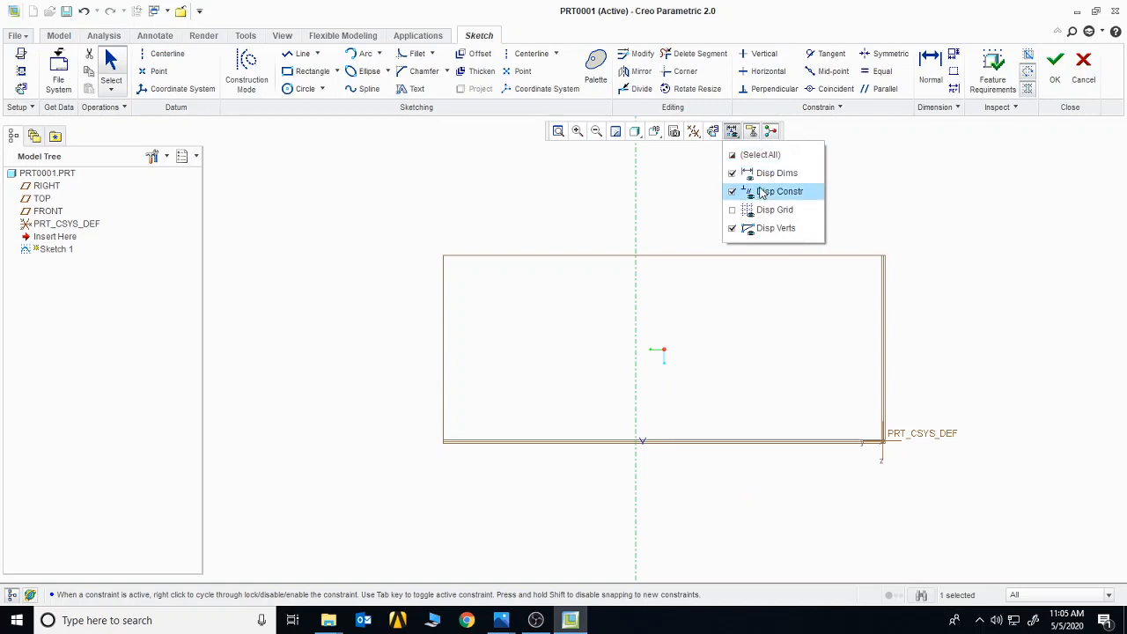
{"action": "left_click", "coordinate": [795, 318]}
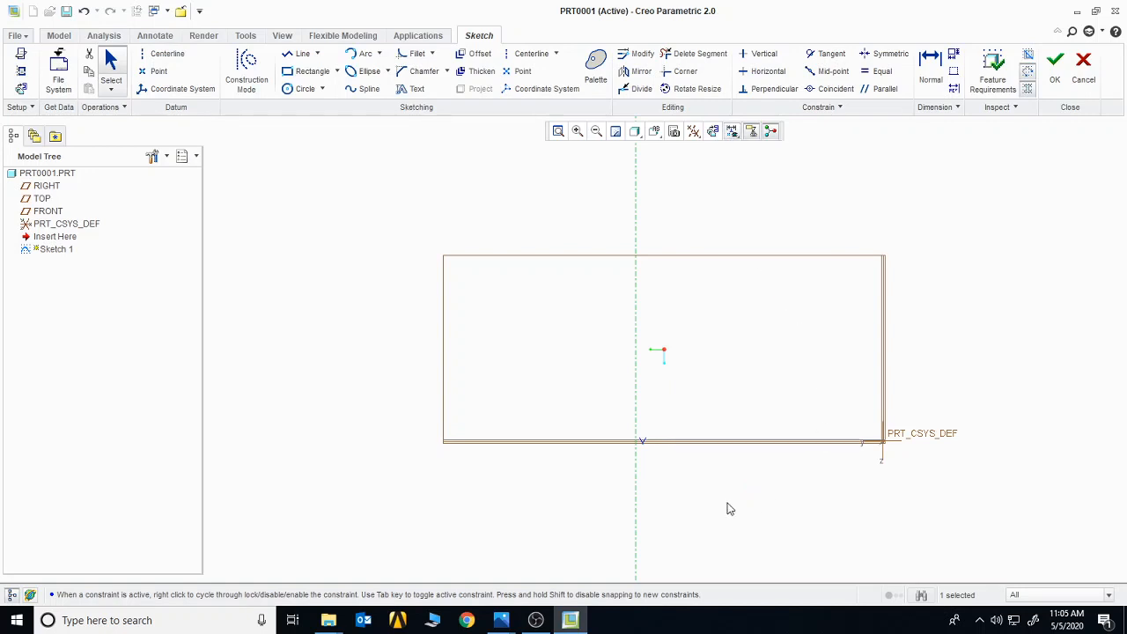
Step: Check drawing 2.1.PNG in Photos, return to Creo, sketch a horizontal line leftward from the vertical centerline, and set its length to 250
{"action": "left_click", "coordinate": [501, 618]}
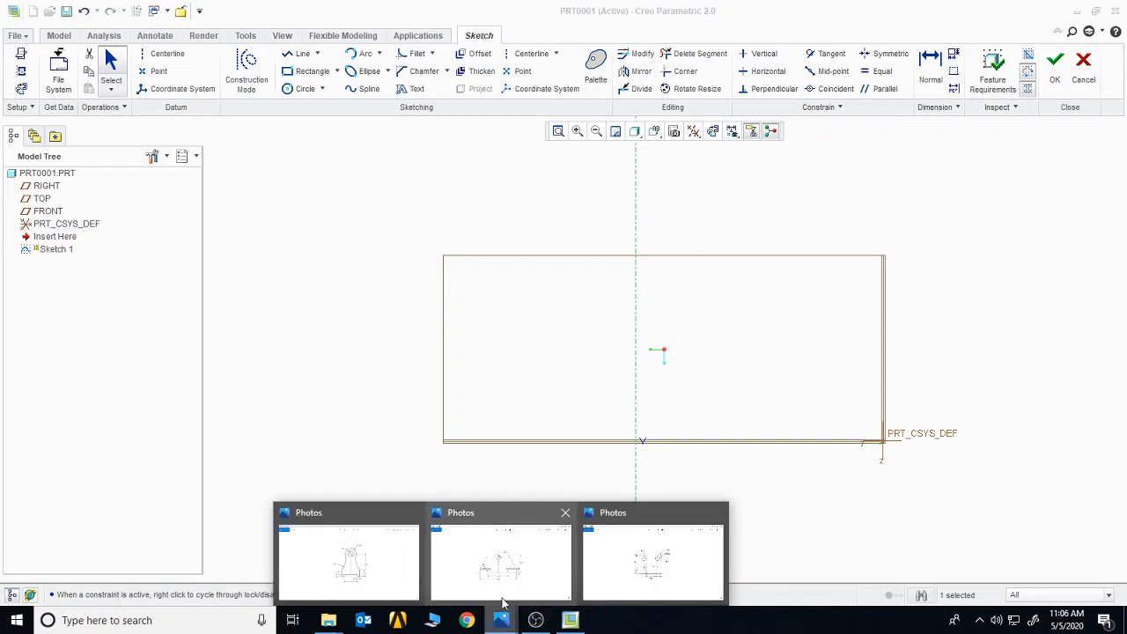
{"action": "left_click", "coordinate": [387, 568]}
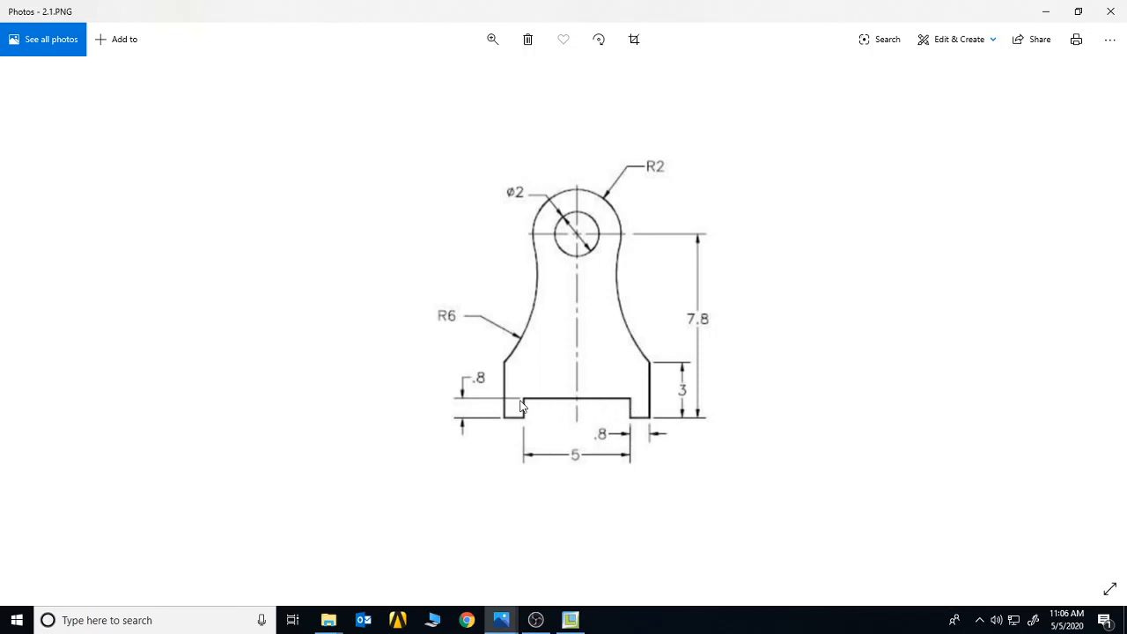
{"action": "left_click", "coordinate": [570, 620]}
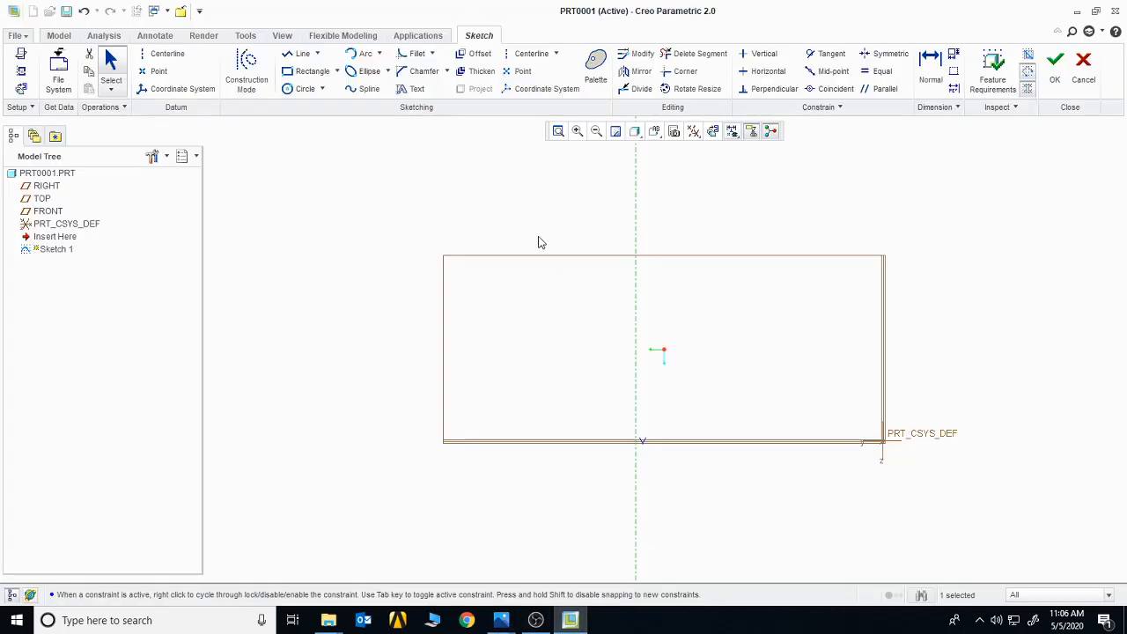
{"action": "left_click", "coordinate": [302, 55]}
{"action": "left_click", "coordinate": [636, 487]}
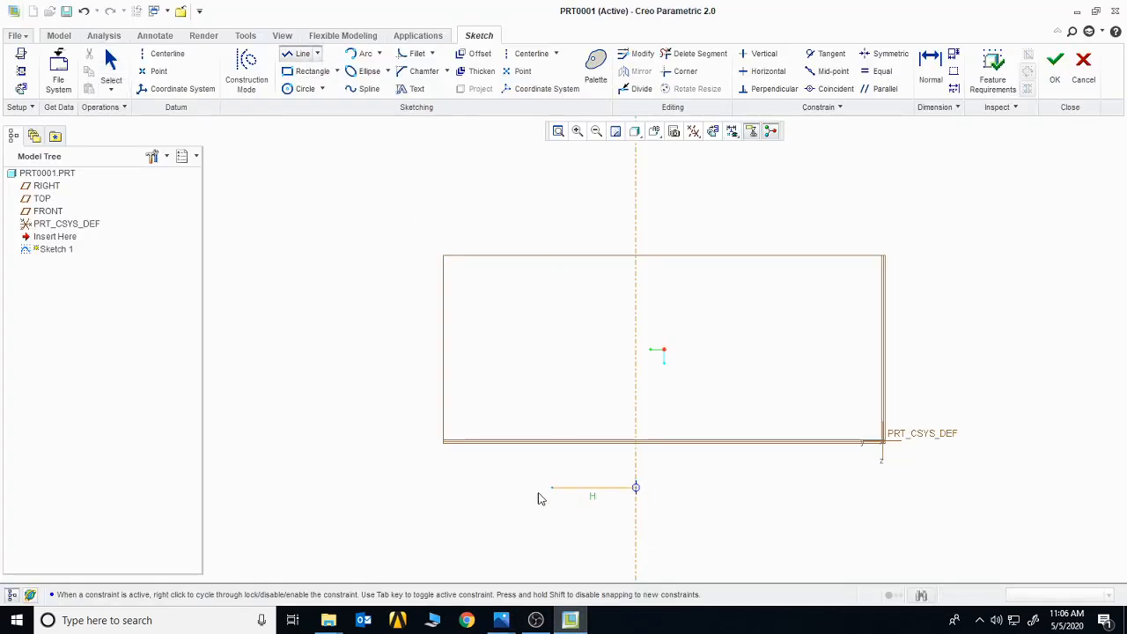
{"action": "left_click", "coordinate": [423, 487]}
{"action": "middle_click", "coordinate": [413, 410]}
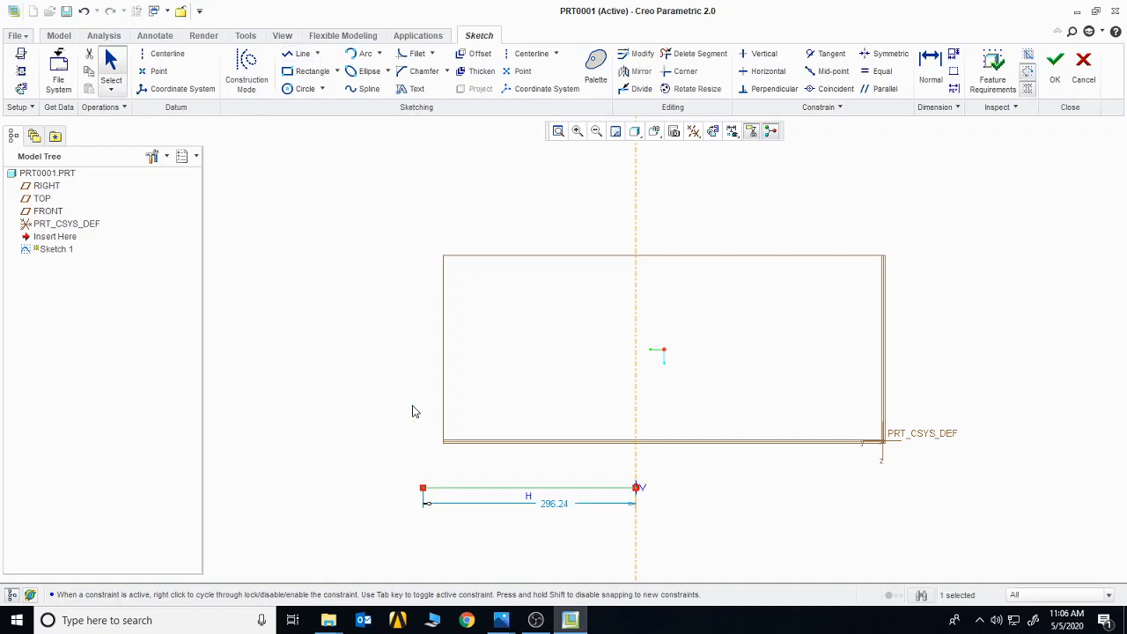
{"action": "double_click", "coordinate": [555, 503]}
{"action": "type", "text": "22"}
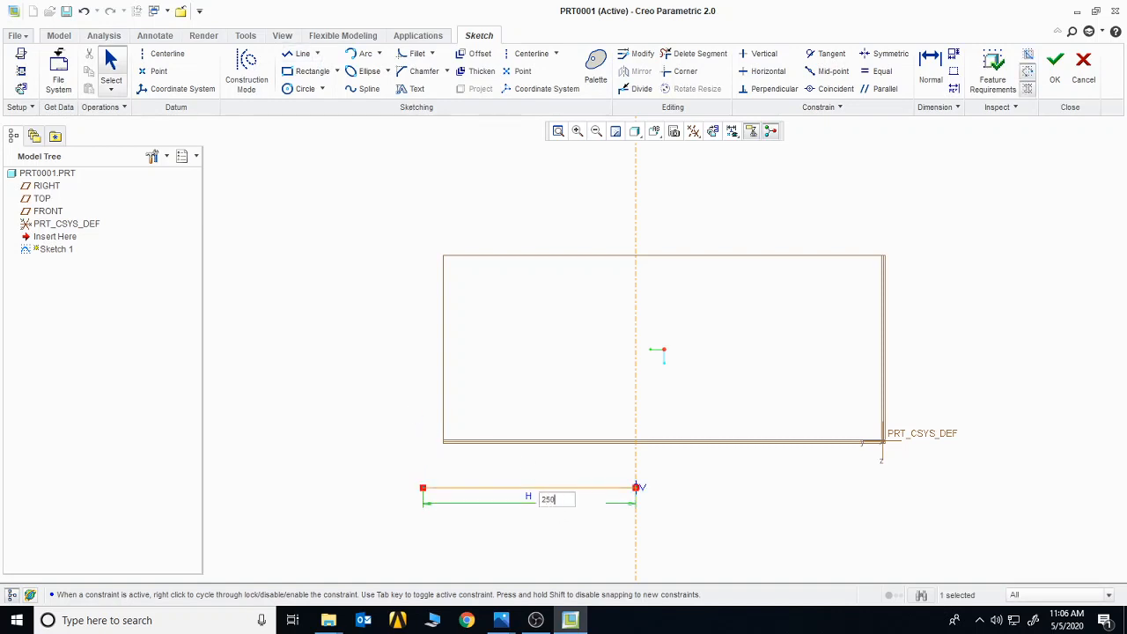
{"action": "key", "text": "Return"}
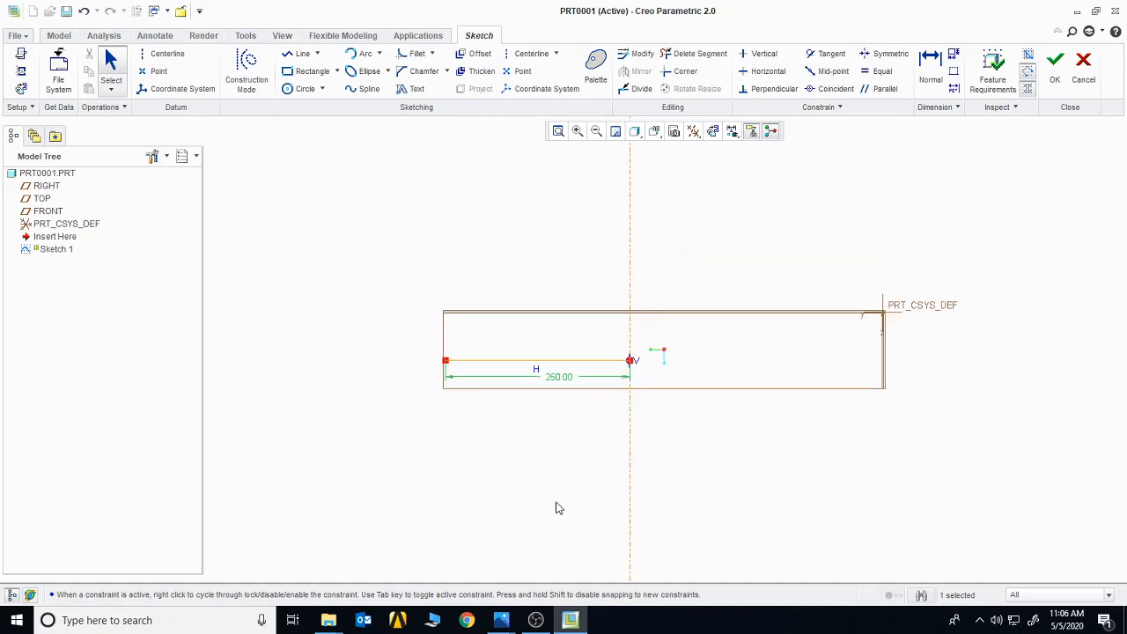
Step: Recheck drawing 2.1.PNG in Photos, return to Creo, and sketch a vertical line 80 long downward from the horizontal line's left end
{"action": "mouse_move", "coordinate": [501, 620]}
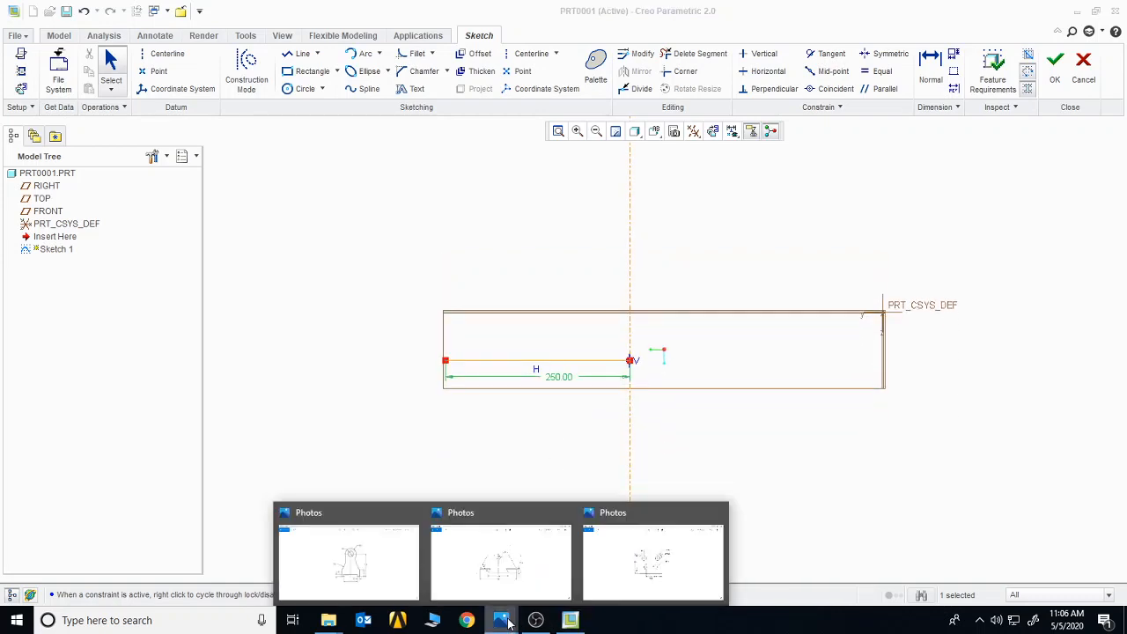
{"action": "left_click", "coordinate": [350, 566]}
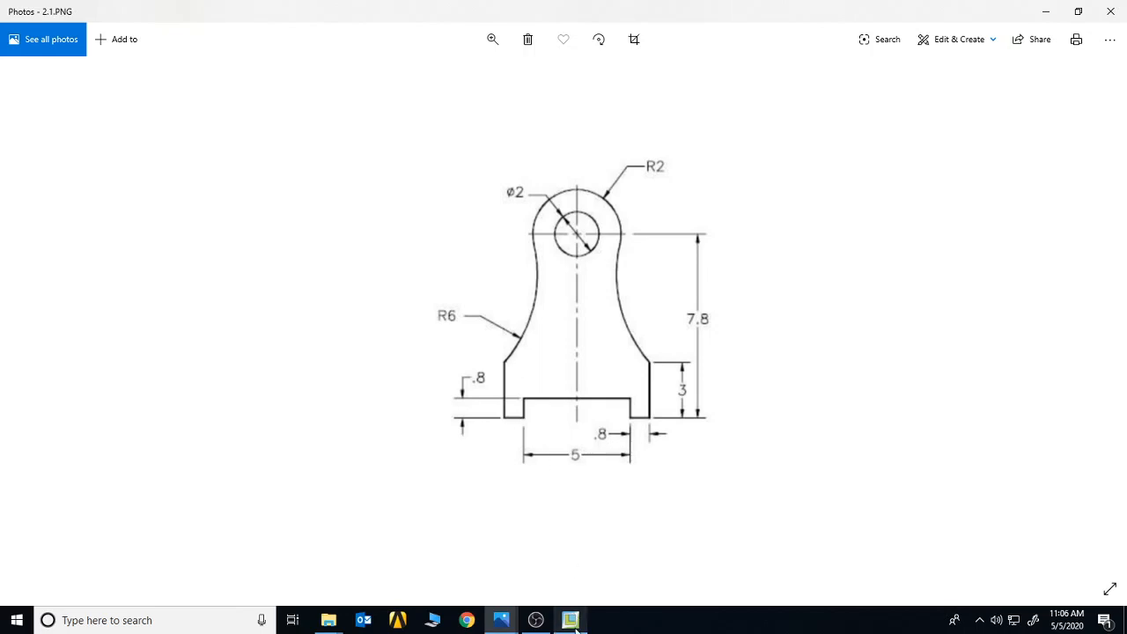
{"action": "mouse_move", "coordinate": [570, 620]}
{"action": "left_click", "coordinate": [563, 588]}
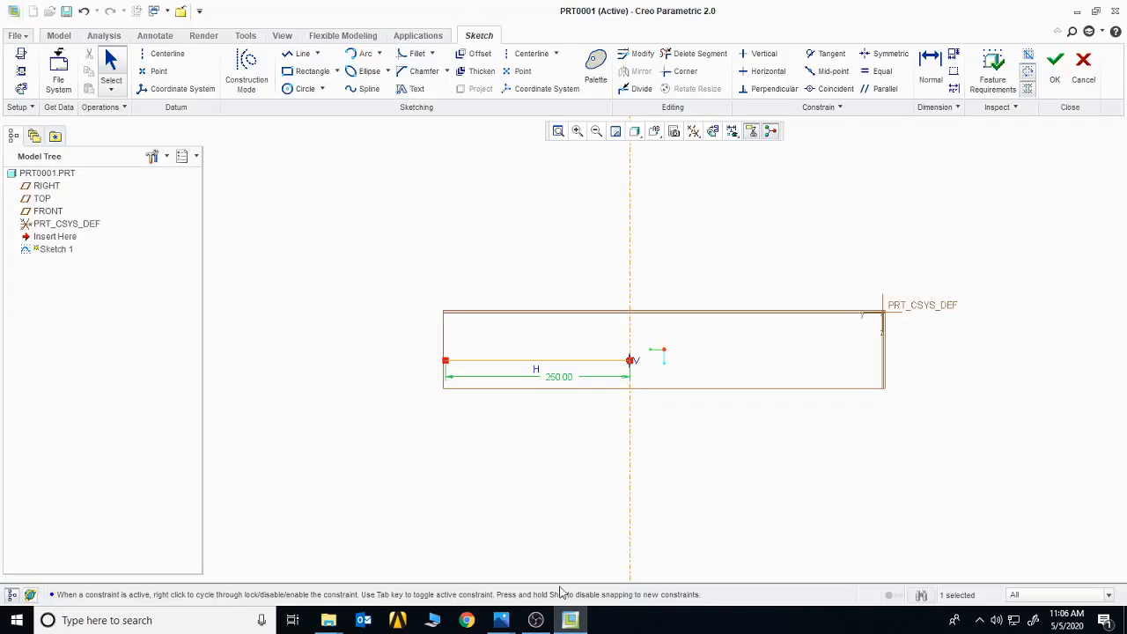
{"action": "left_click", "coordinate": [300, 53]}
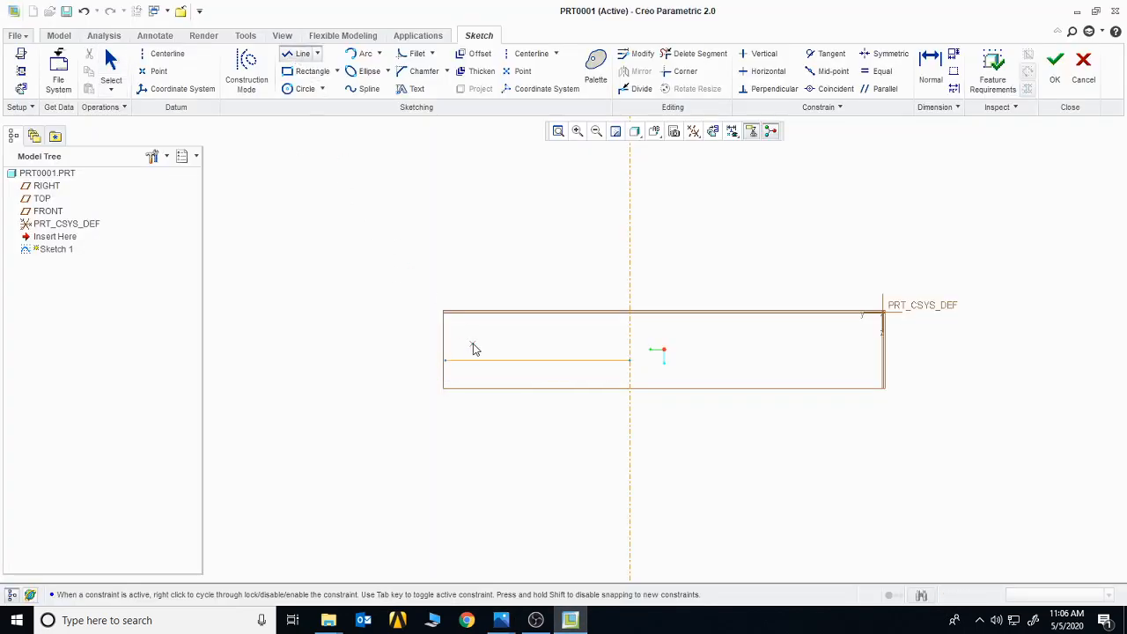
{"action": "left_click", "coordinate": [445, 442]}
{"action": "middle_click", "coordinate": [492, 454]}
{"action": "middle_click", "coordinate": [491, 446]}
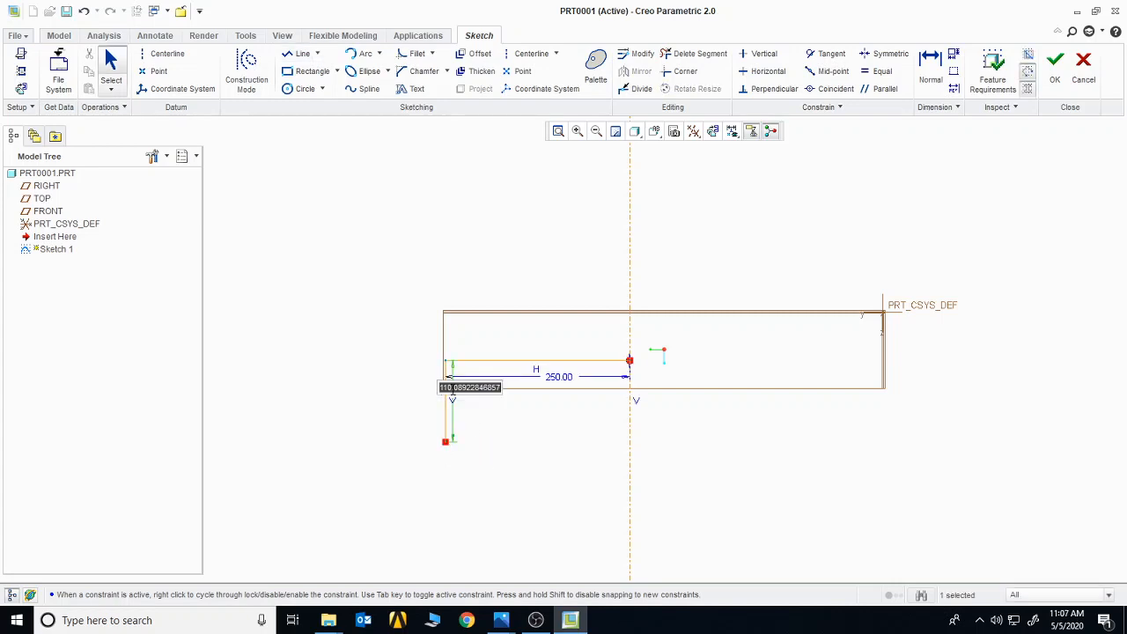
{"action": "type", "text": "88"}
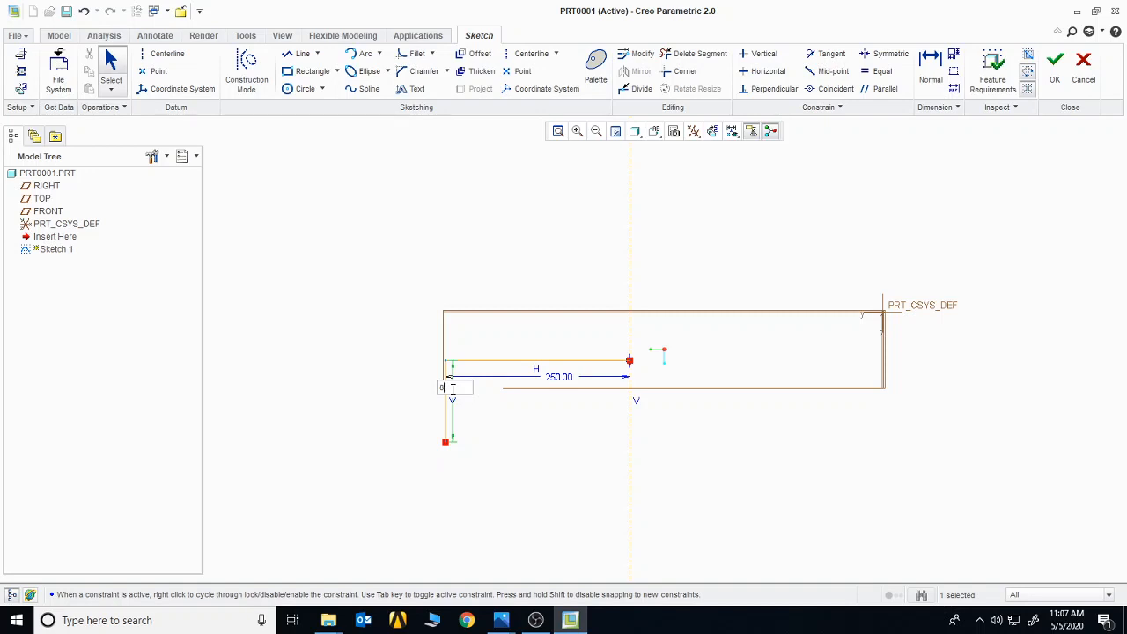
{"action": "key", "text": "Return"}
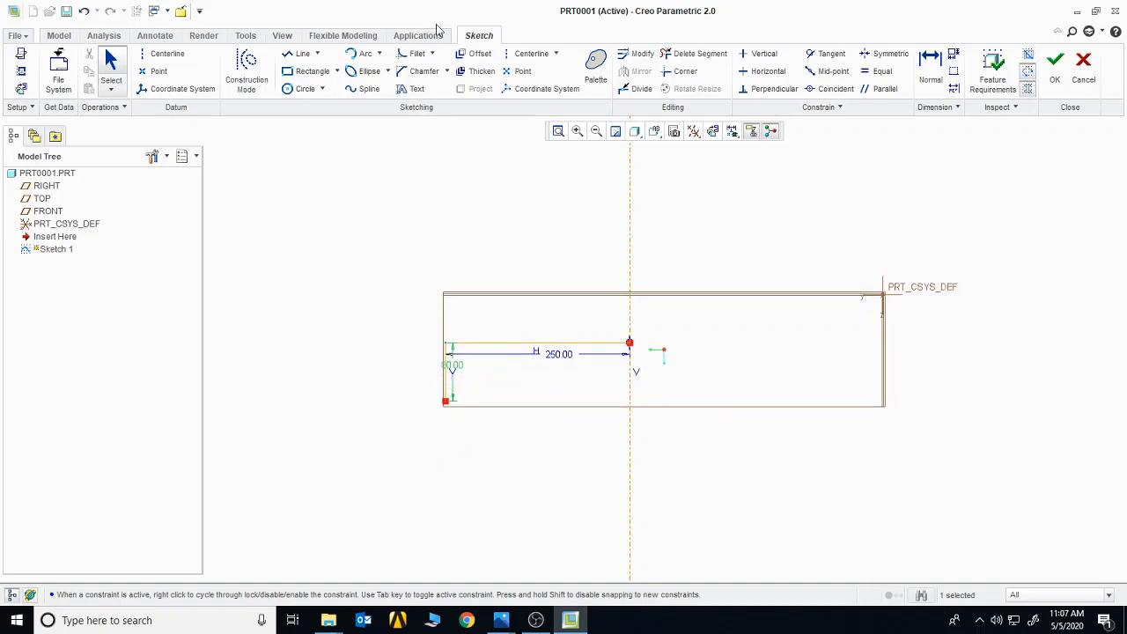
Step: Sketch a horizontal line leftward from the lower end of the short vertical line and set its length to 80
{"action": "left_click", "coordinate": [284, 56]}
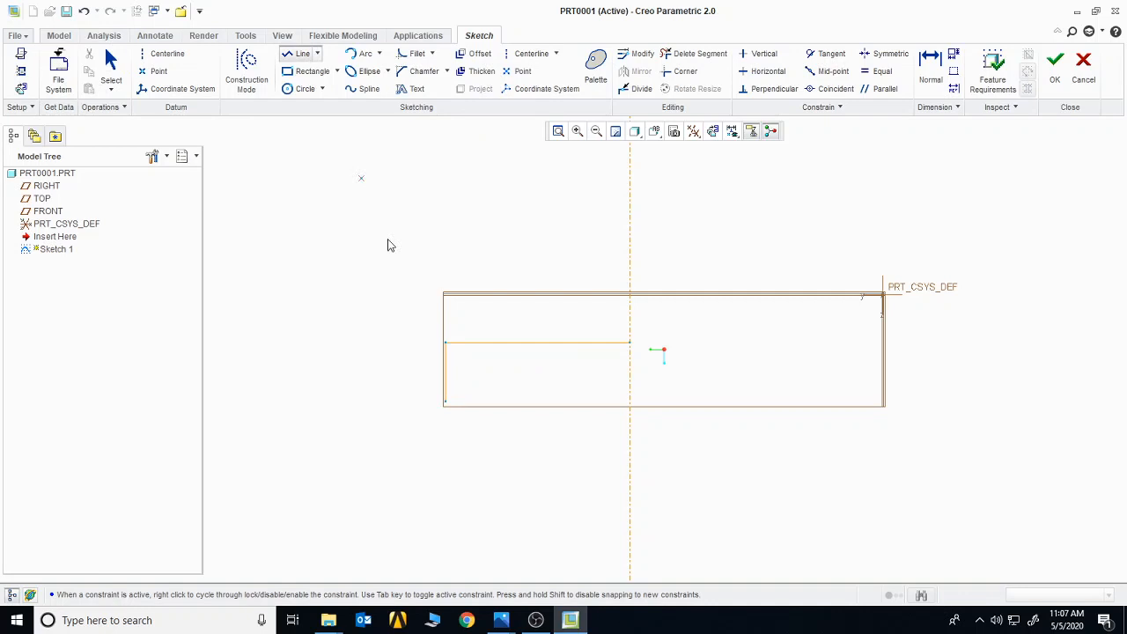
{"action": "left_click", "coordinate": [446, 402]}
{"action": "left_click", "coordinate": [360, 403]}
{"action": "middle_click", "coordinate": [420, 458]}
{"action": "double_click", "coordinate": [411, 414]}
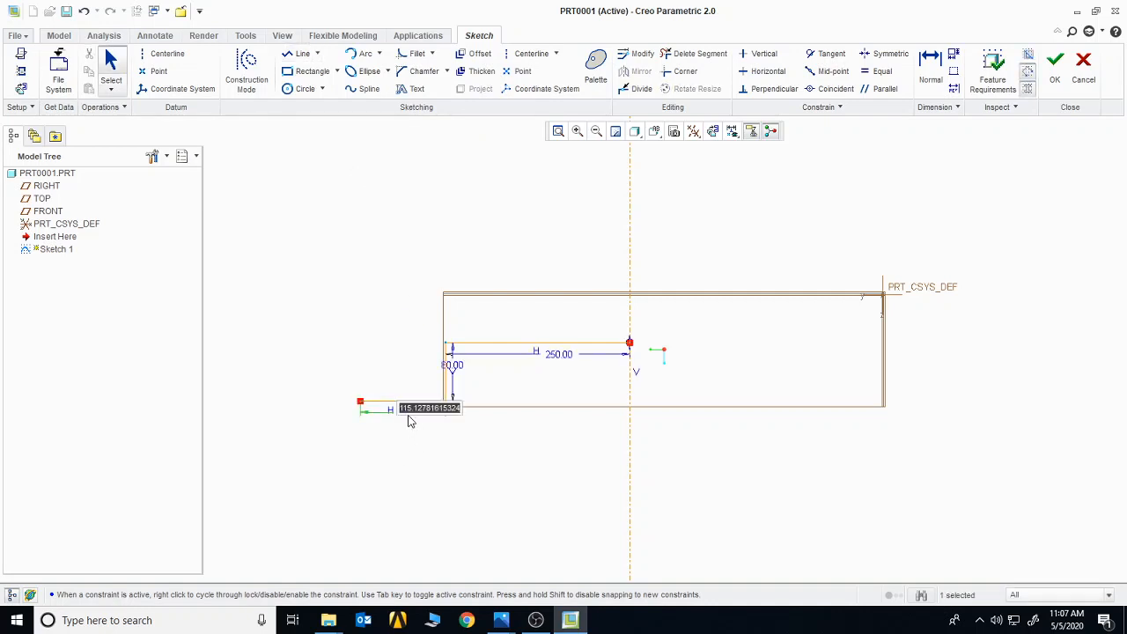
{"action": "type", "text": "88"}
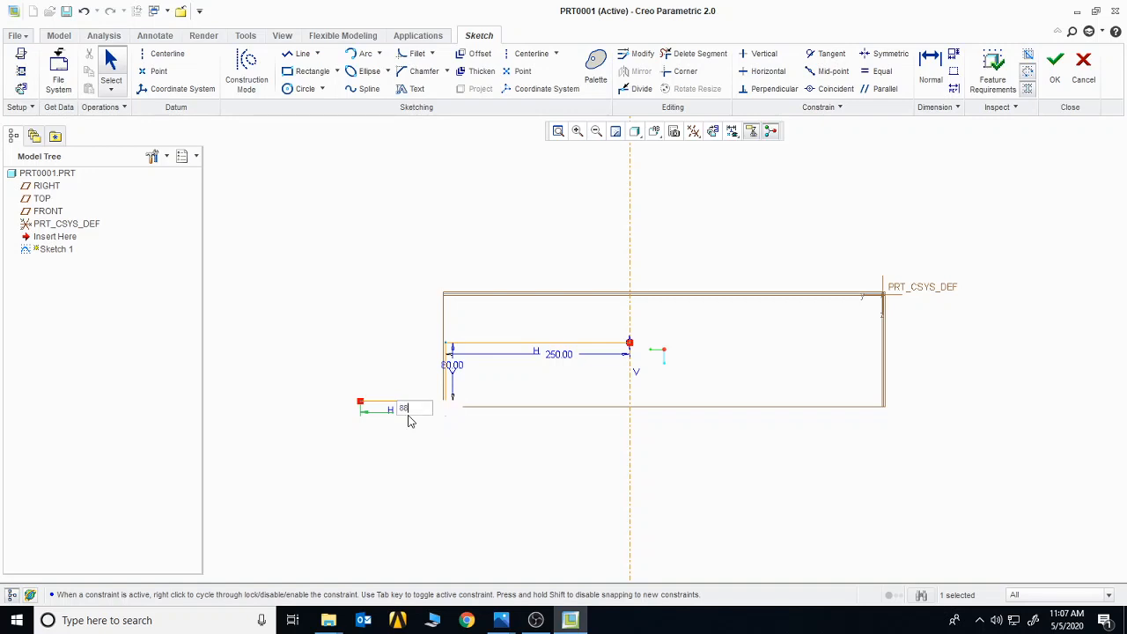
{"action": "type", "text": "0"}
{"action": "key", "text": "Return"}
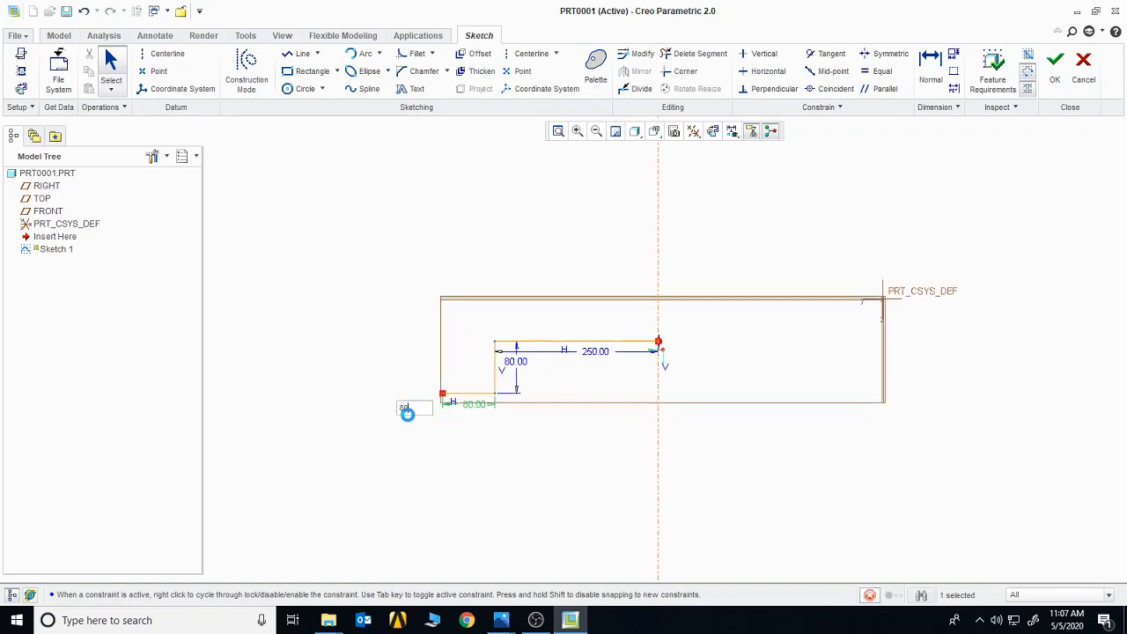
Step: Sketch a vertical line upward from the left end of the lower horizontal line and set its length to 300
{"action": "left_click", "coordinate": [298, 54]}
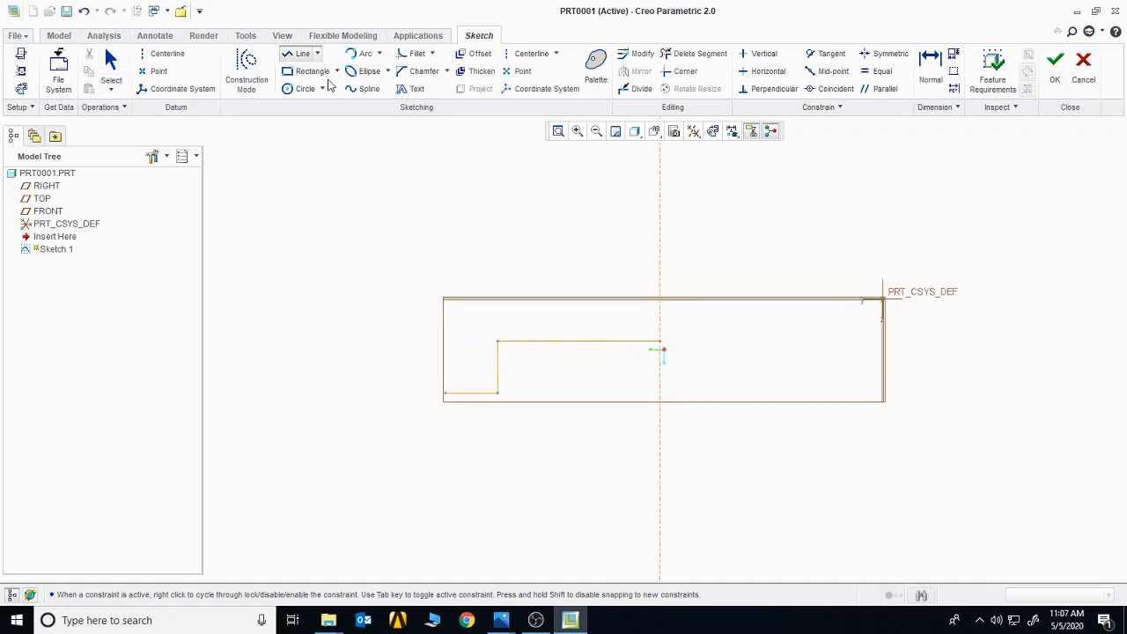
{"action": "left_click", "coordinate": [445, 394]}
{"action": "left_click", "coordinate": [449, 258]}
{"action": "middle_click", "coordinate": [498, 258]}
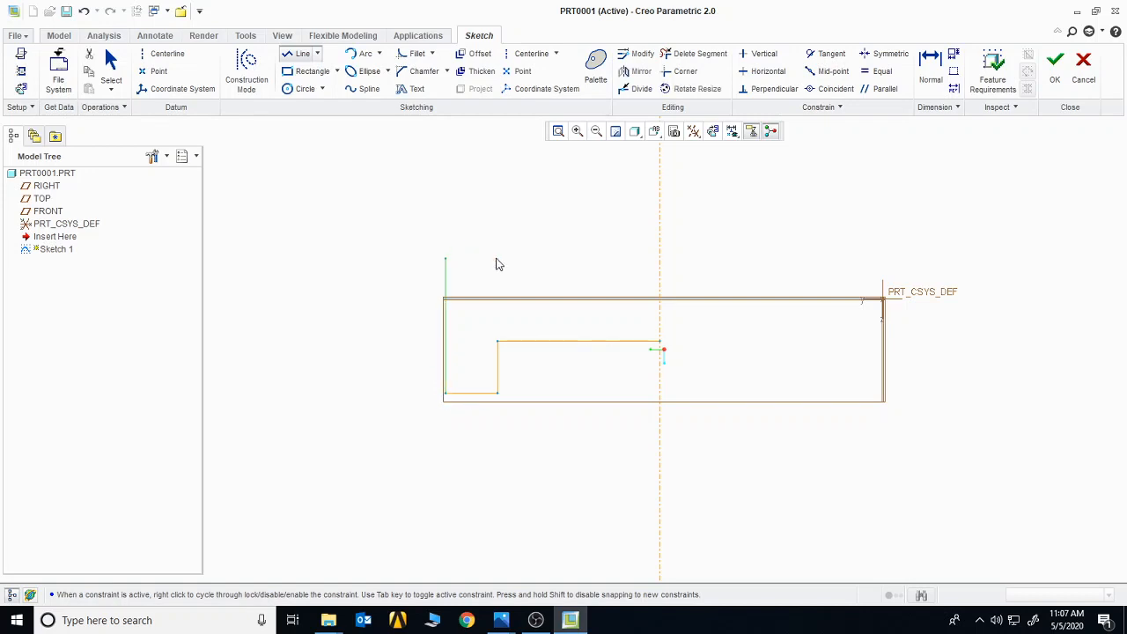
{"action": "middle_click", "coordinate": [498, 258]}
{"action": "double_click", "coordinate": [429, 342]}
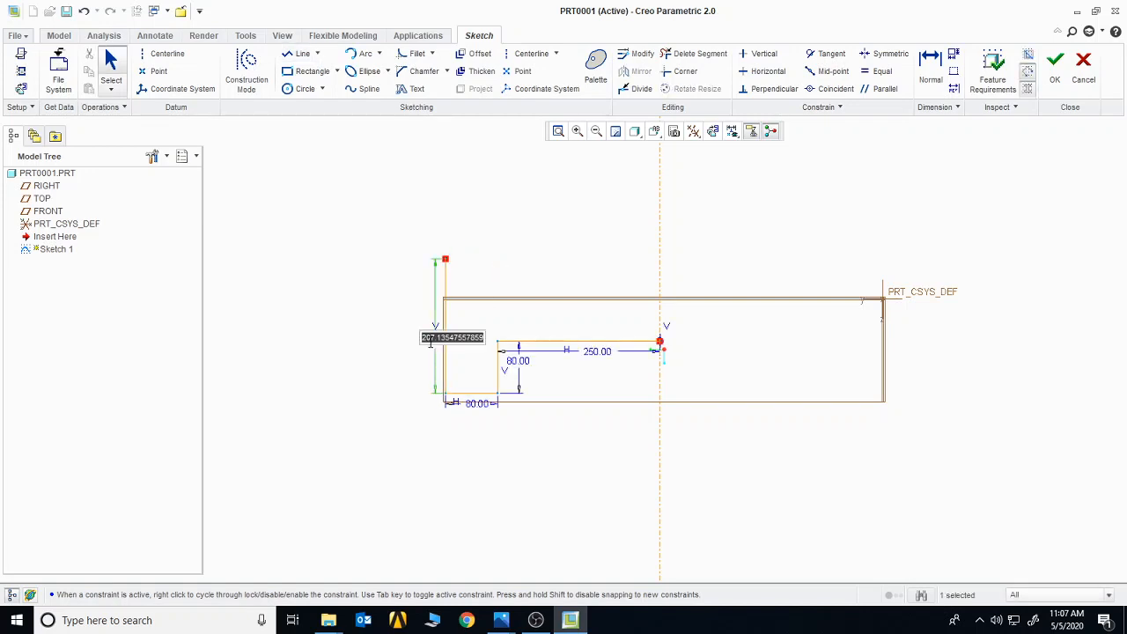
{"action": "type", "text": "300"}
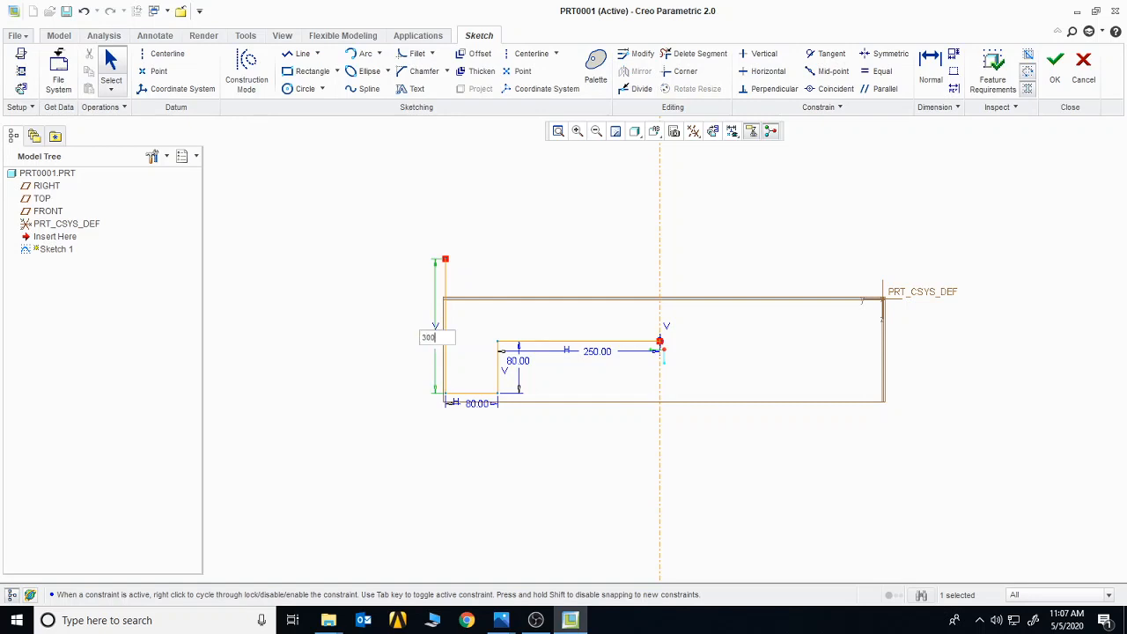
{"action": "key", "text": "Return"}
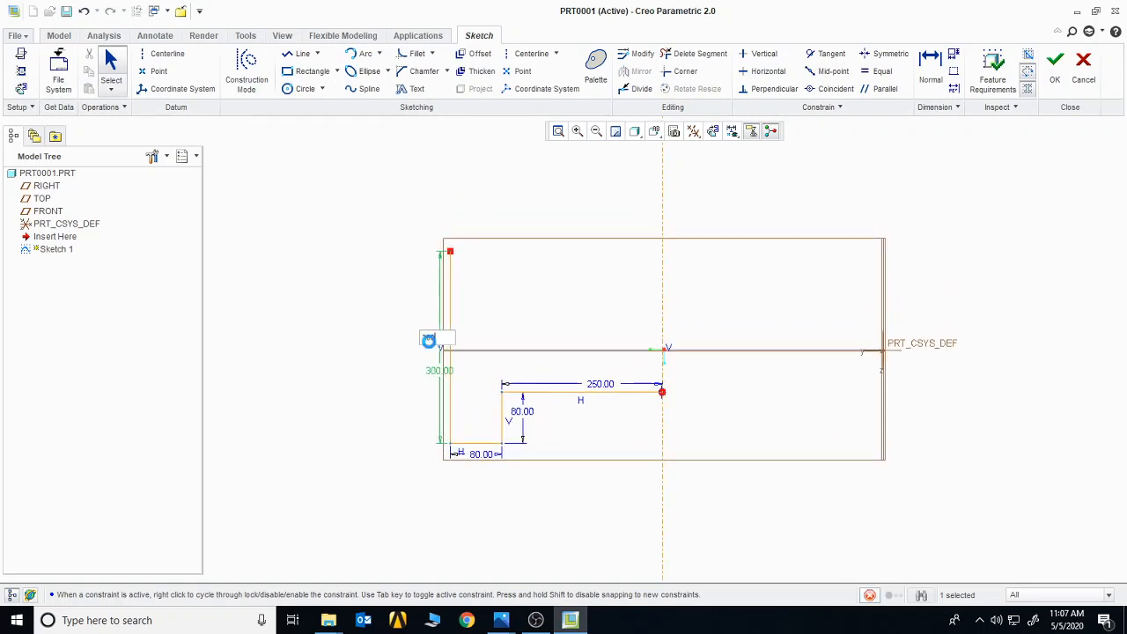
Step: Consult drawing 2.1.PNG in Photos for the hole center, return to Creo, and place a datum point on the centerline 700 above the 250 line
{"action": "mouse_move", "coordinate": [501, 620]}
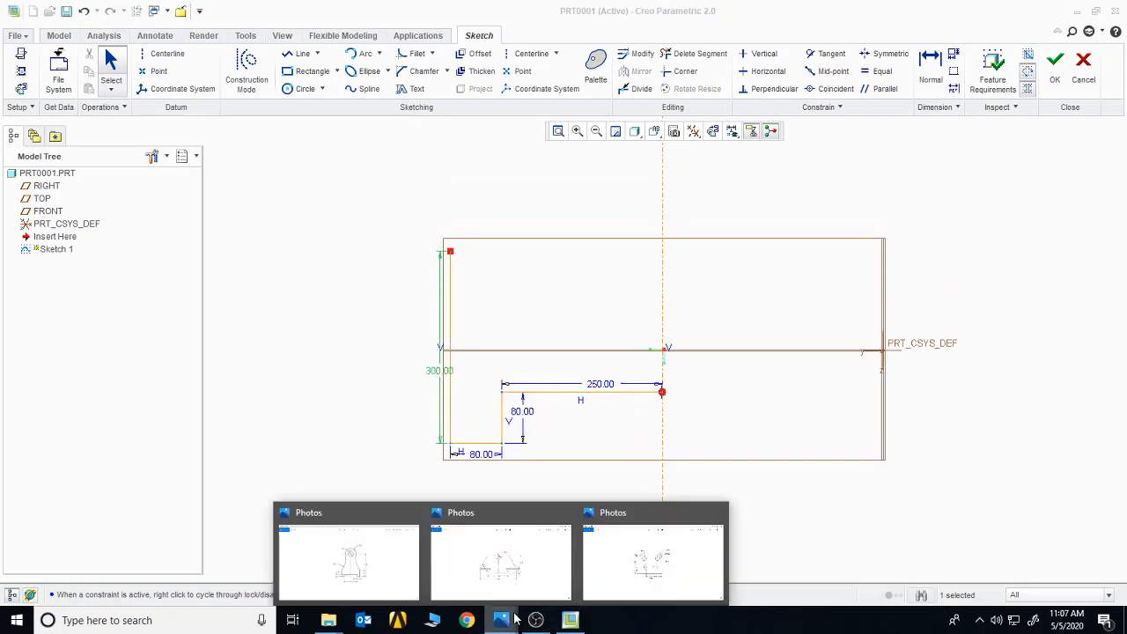
{"action": "mouse_move", "coordinate": [499, 574]}
{"action": "left_click", "coordinate": [390, 564]}
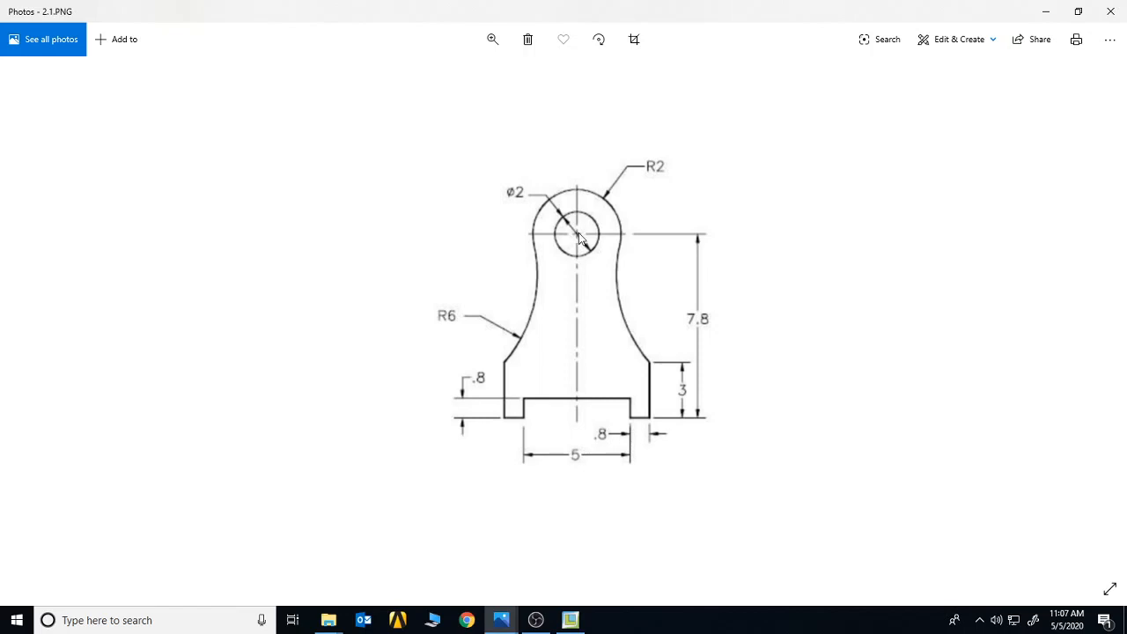
{"action": "left_click", "coordinate": [566, 622]}
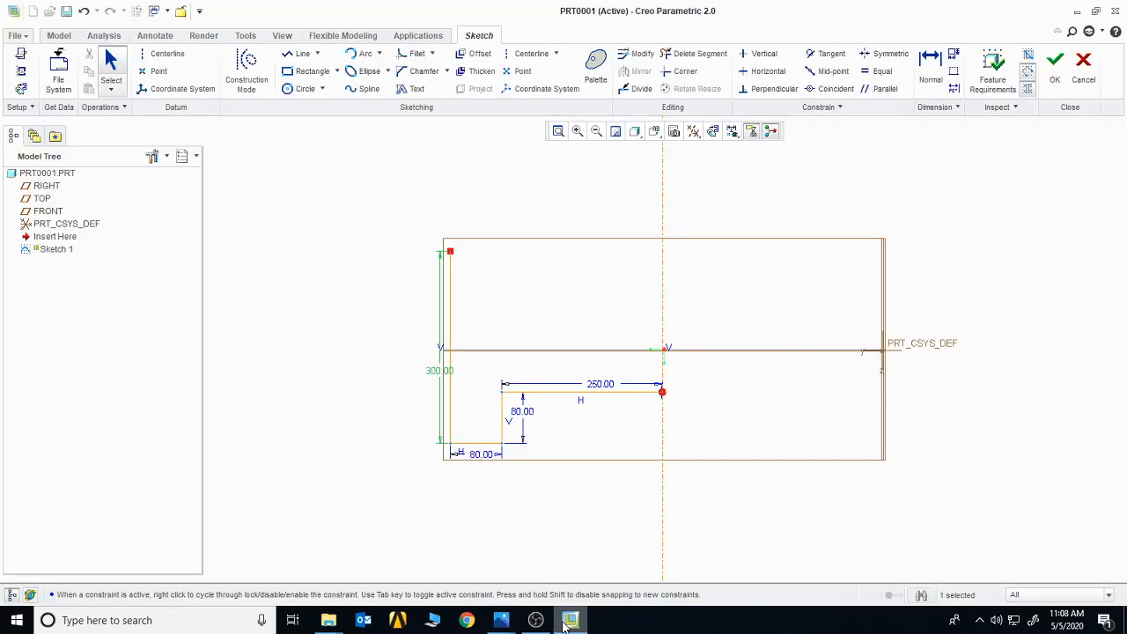
{"action": "left_click", "coordinate": [148, 76]}
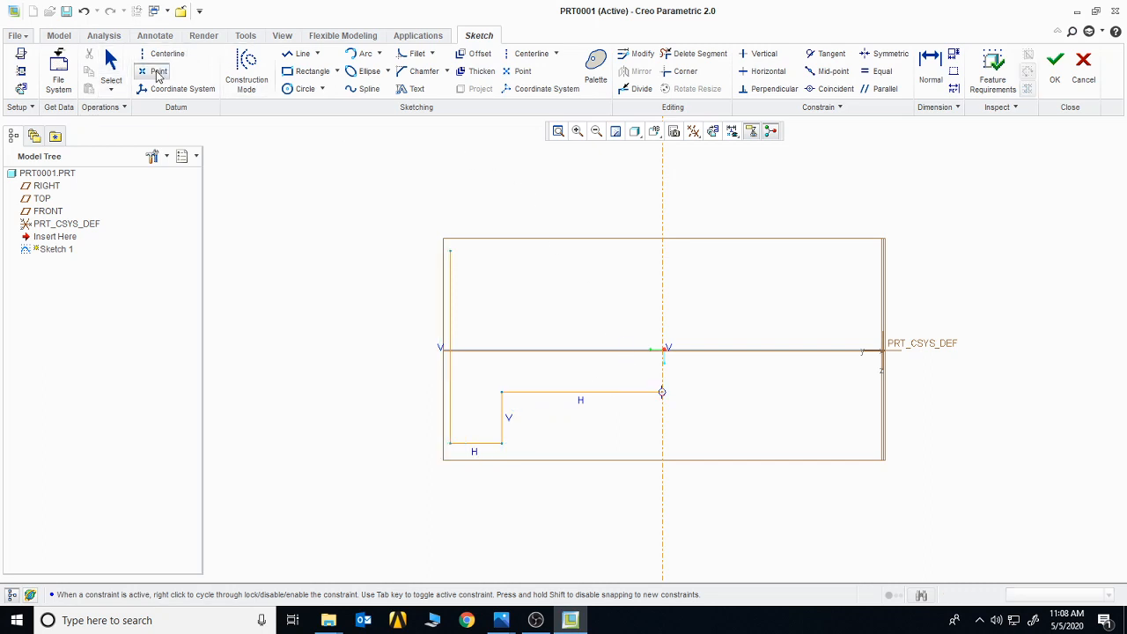
{"action": "middle_click", "coordinate": [762, 258]}
{"action": "double_click", "coordinate": [652, 291]}
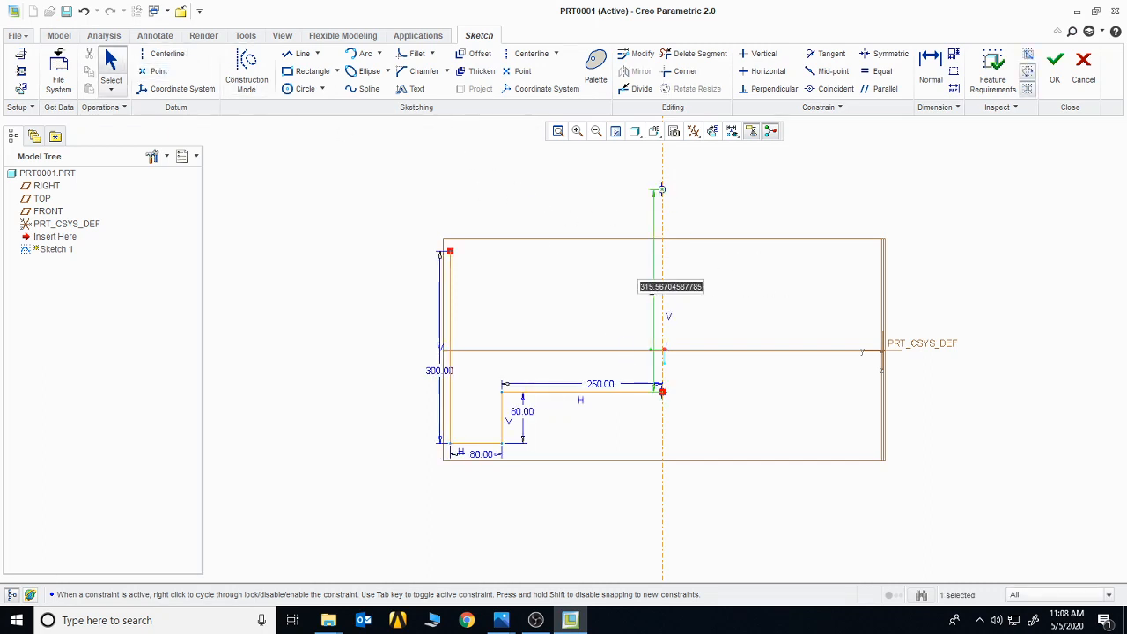
{"action": "type", "text": "77"}
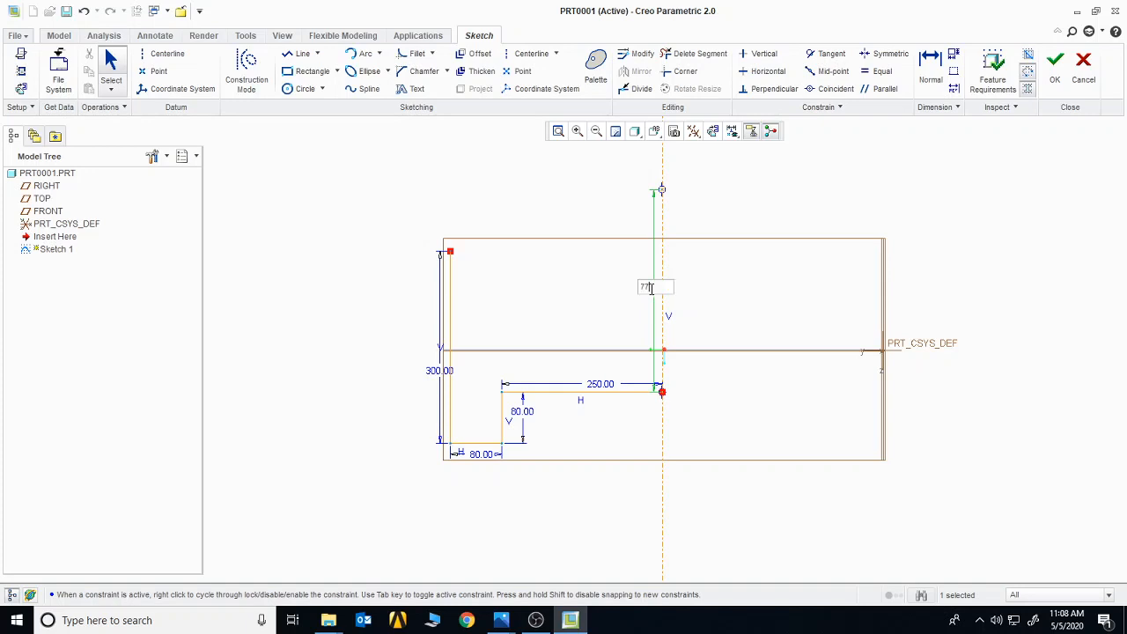
{"action": "type", "text": "00"}
{"action": "key", "text": "Return"}
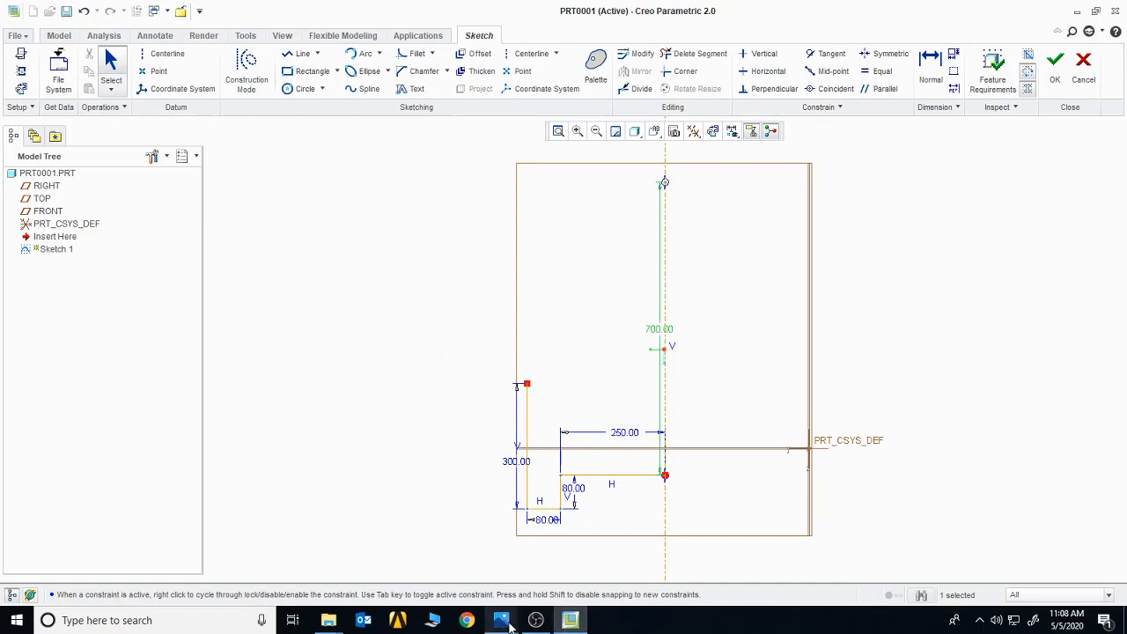
Step: Check drawing 2.1.PNG in Photos for the hole diameter, return to Creo, and sketch a circle about 214 in diameter centered on the datum point
{"action": "mouse_move", "coordinate": [500, 620]}
{"action": "left_click", "coordinate": [380, 570]}
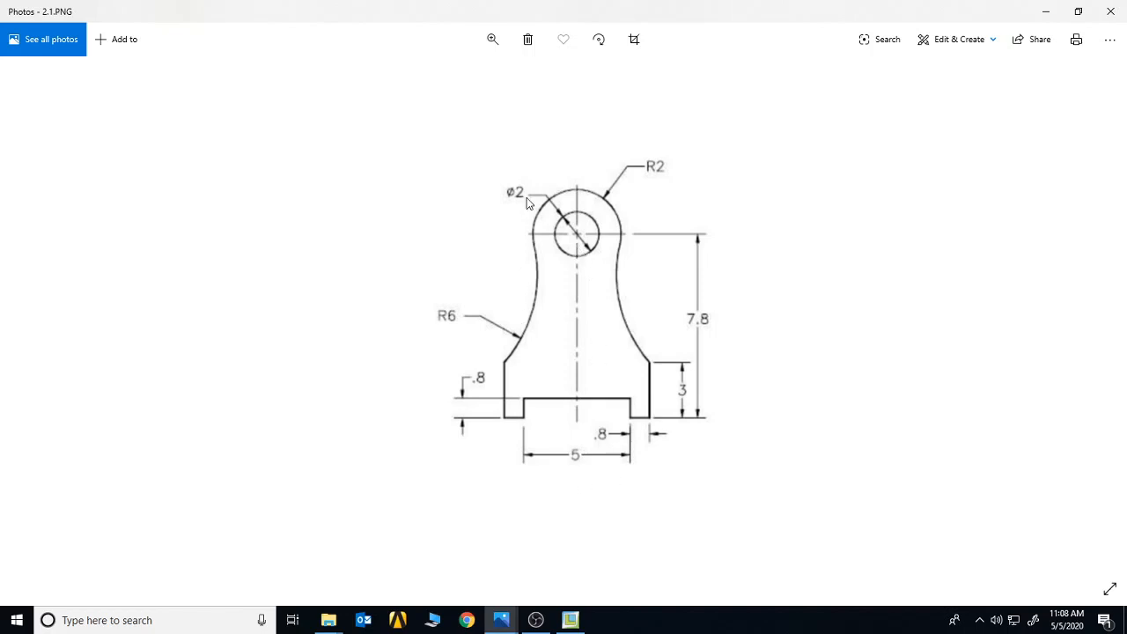
{"action": "left_click", "coordinate": [570, 620]}
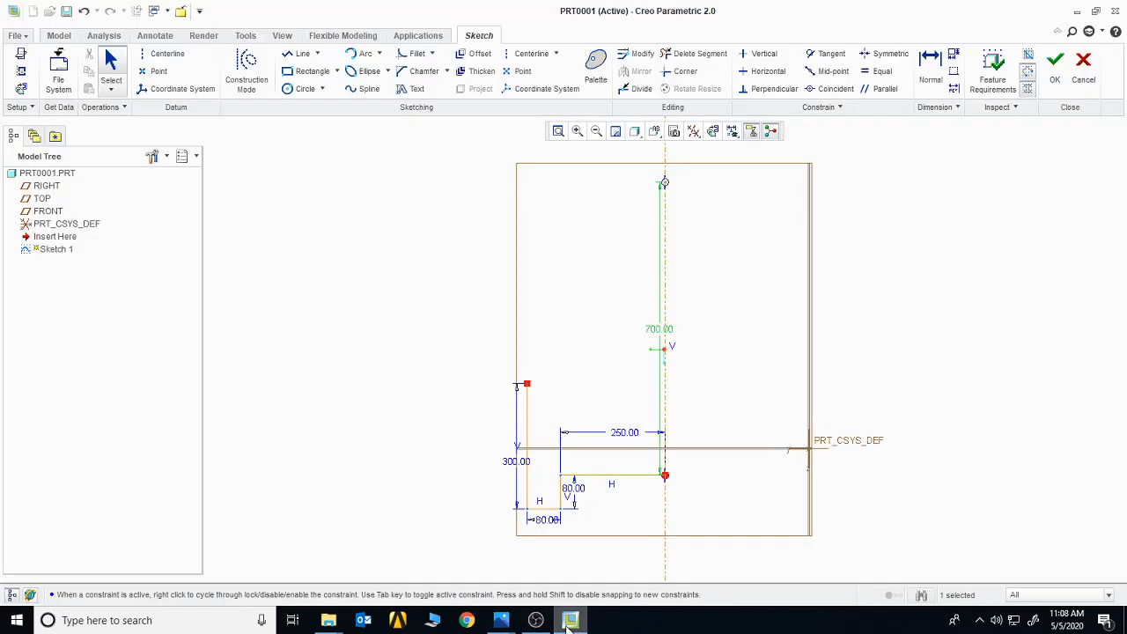
{"action": "left_click", "coordinate": [322, 89]}
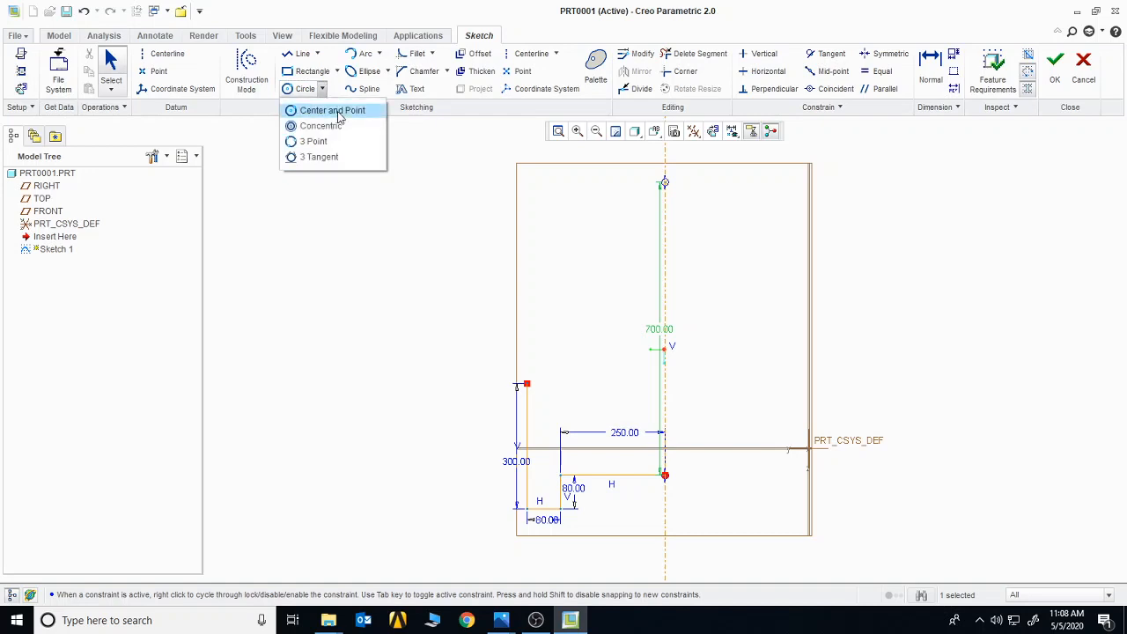
{"action": "left_click", "coordinate": [335, 111]}
{"action": "left_click", "coordinate": [665, 183]}
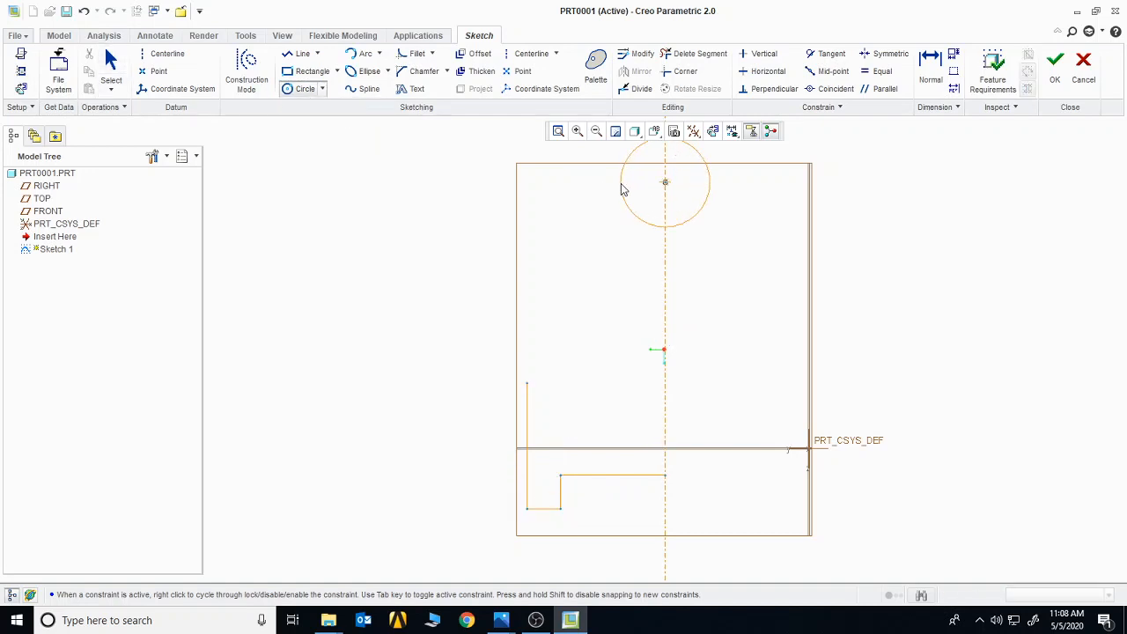
{"action": "left_click", "coordinate": [623, 190]}
{"action": "middle_click", "coordinate": [528, 231]}
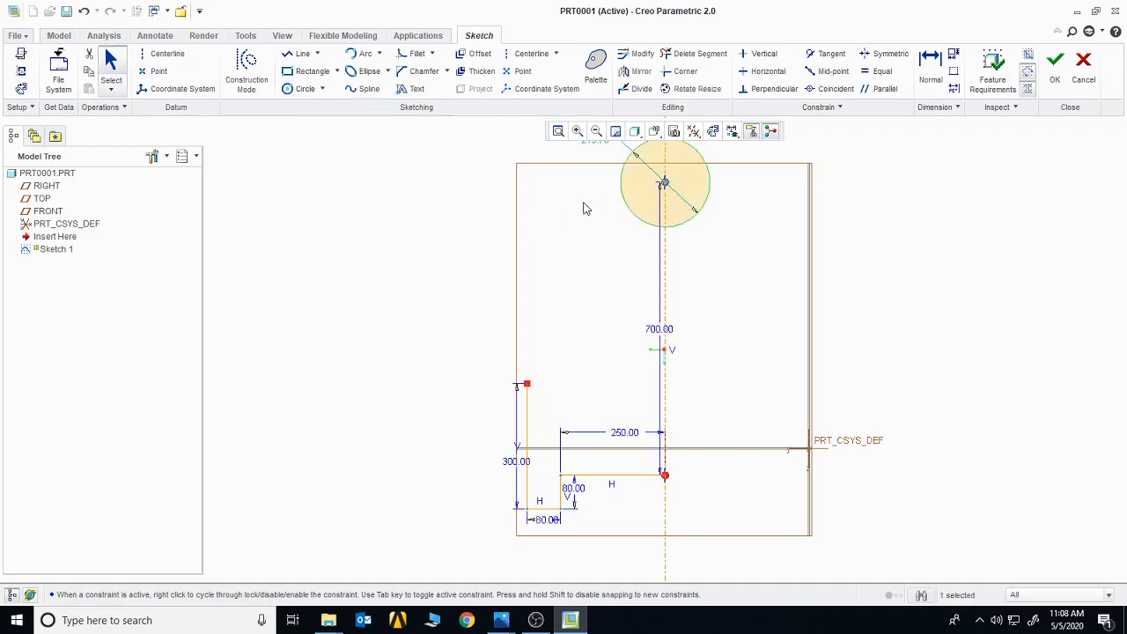
Step: Set the diameter of the circle around the datum point to 200
{"action": "left_click", "coordinate": [559, 133]}
{"action": "double_click", "coordinate": [602, 179]}
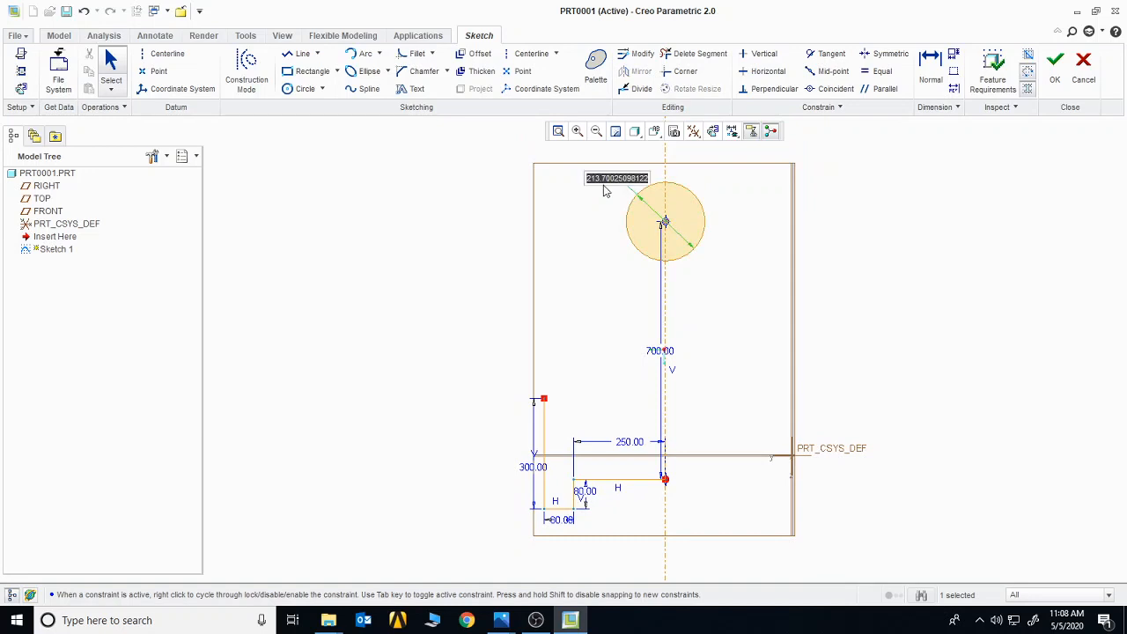
{"action": "type", "text": "2"}
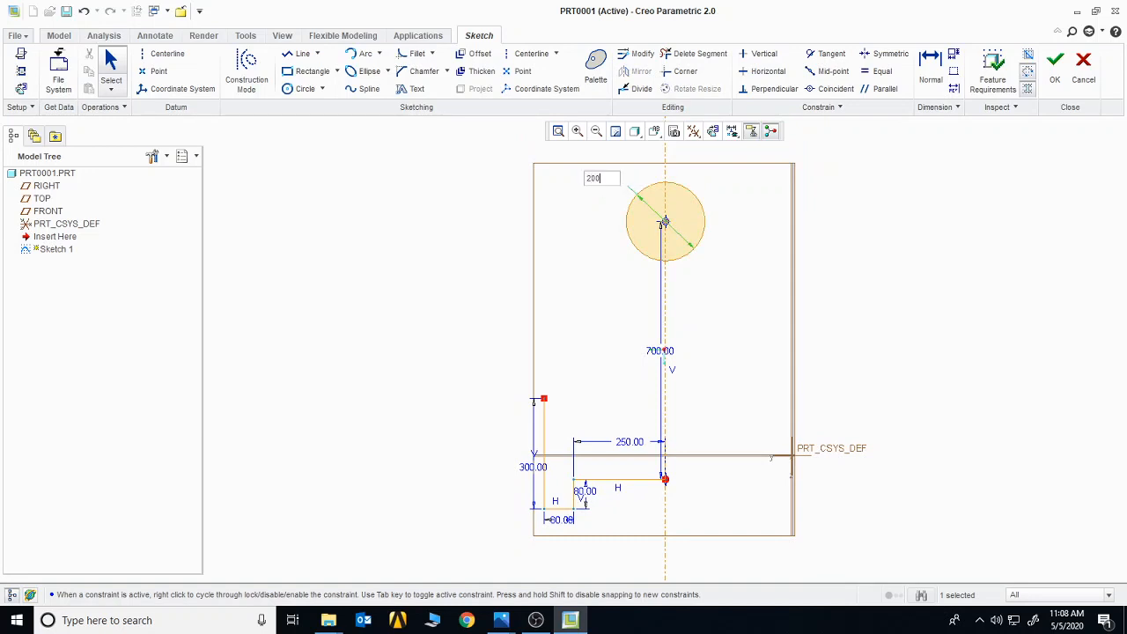
{"action": "type", "text": "00"}
{"action": "key", "text": "Return"}
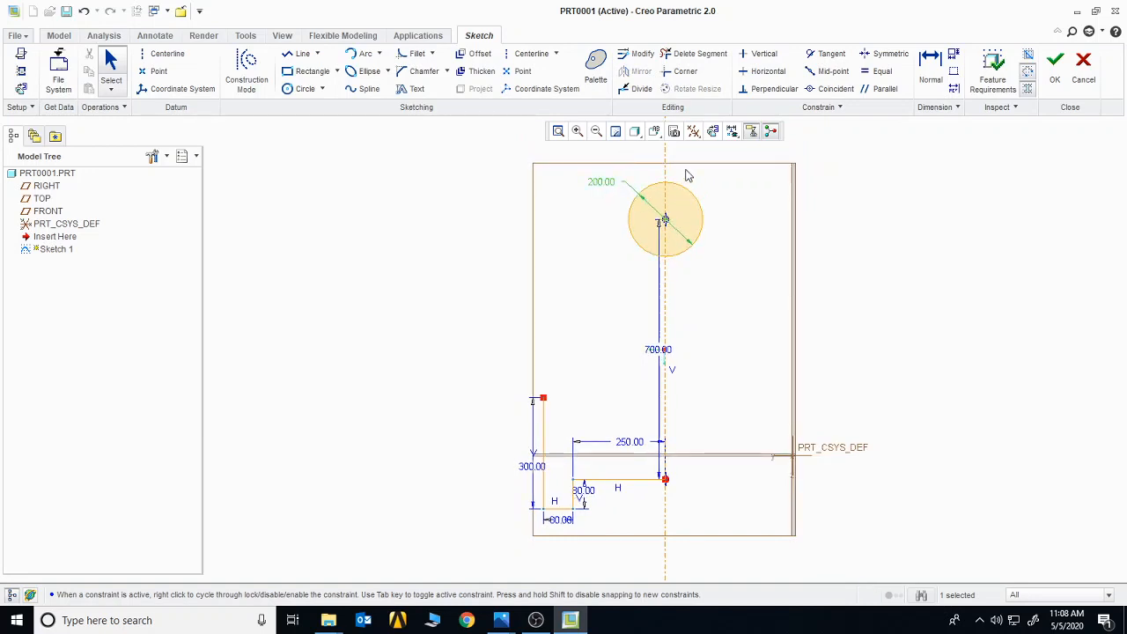
{"action": "left_click", "coordinate": [753, 227]}
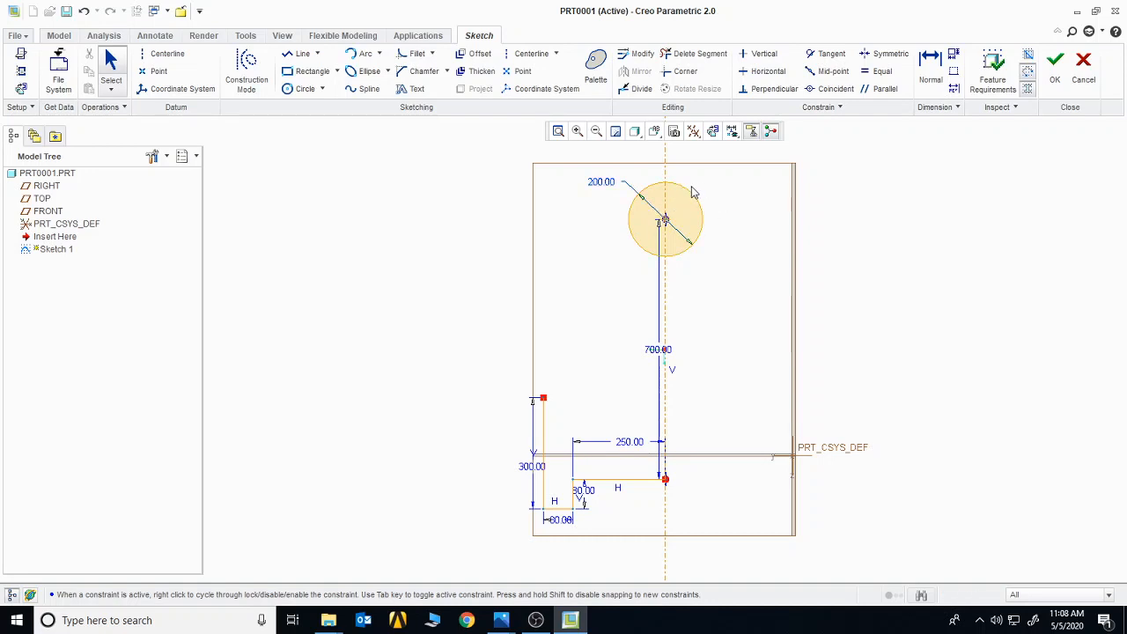
Step: Trim away the half of the 200 circle that lies right of the centerline with Delete Segment
{"action": "left_click", "coordinate": [705, 54]}
{"action": "left_click", "coordinate": [698, 206]}
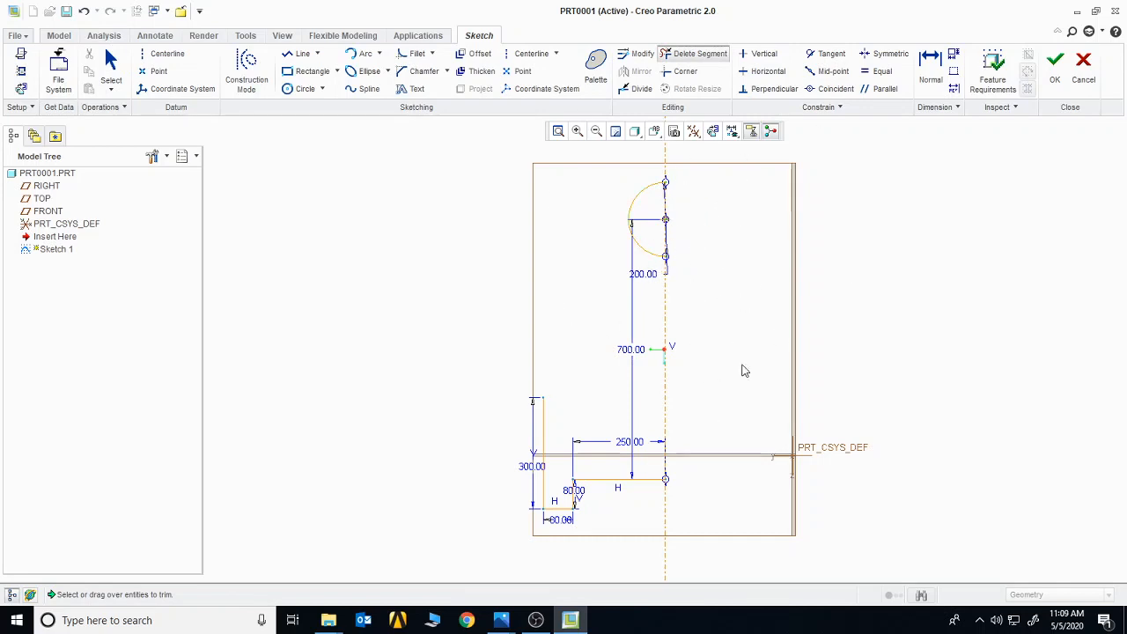
{"action": "middle_click", "coordinate": [803, 428]}
Step: Consult drawing 2.1.PNG in Photos for the rounded top's outer radius and return to Creo
{"action": "left_click", "coordinate": [509, 624]}
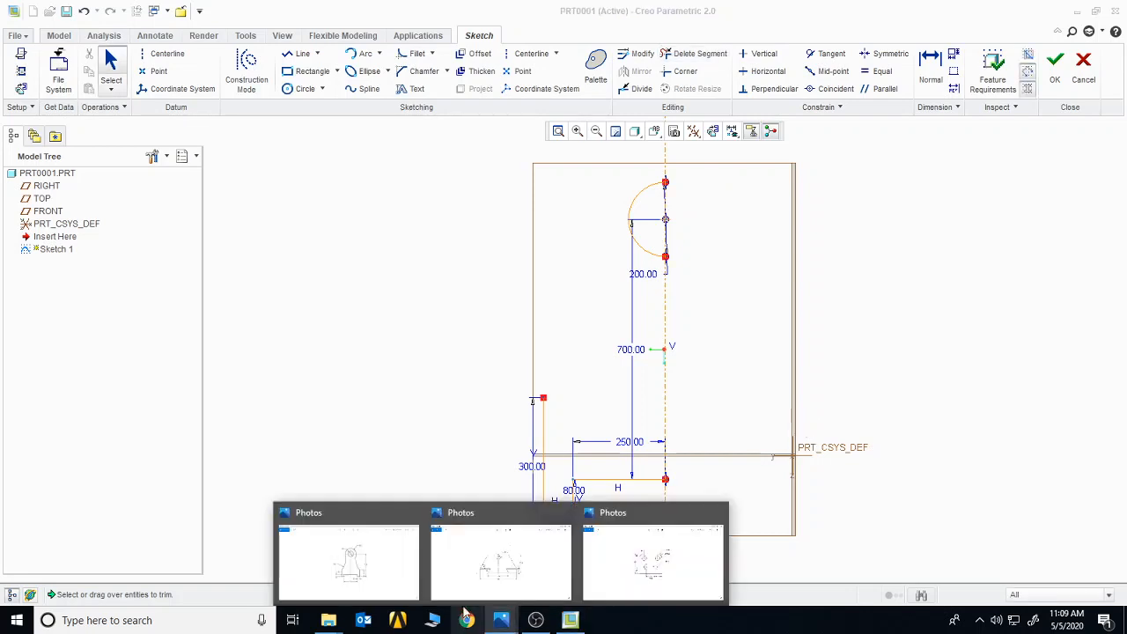
{"action": "left_click", "coordinate": [365, 568]}
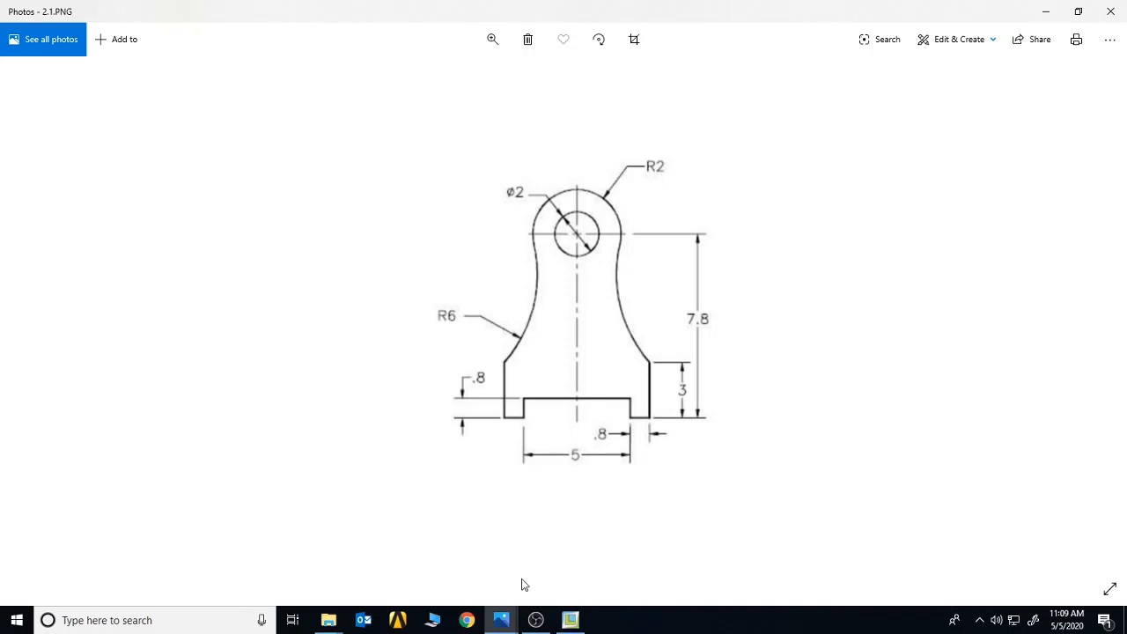
{"action": "left_click", "coordinate": [570, 620]}
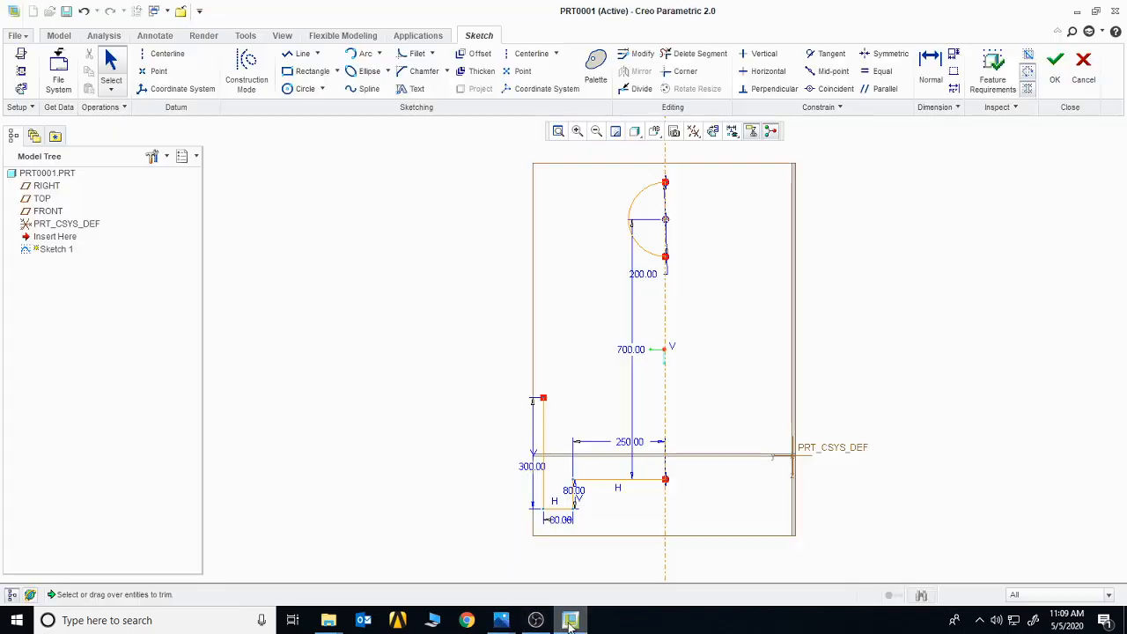
Step: Sketch a center-and-ends arc of about 249 radius around the datum point, from left of the semicircle up to the centerline
{"action": "left_click", "coordinate": [379, 53]}
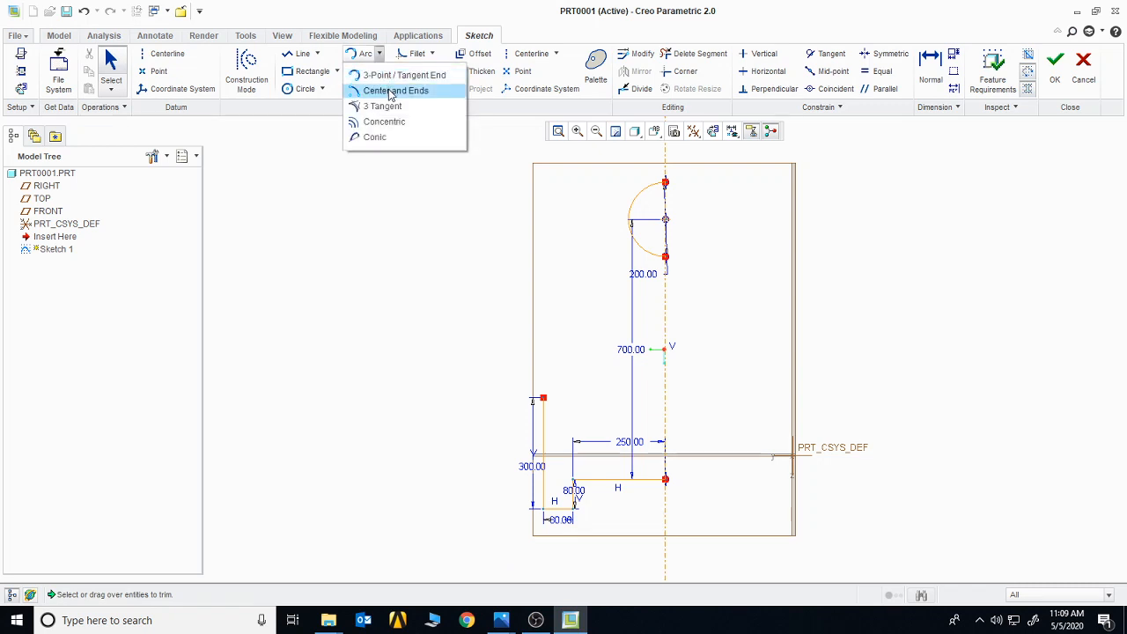
{"action": "left_click", "coordinate": [392, 91]}
{"action": "left_click", "coordinate": [665, 221]}
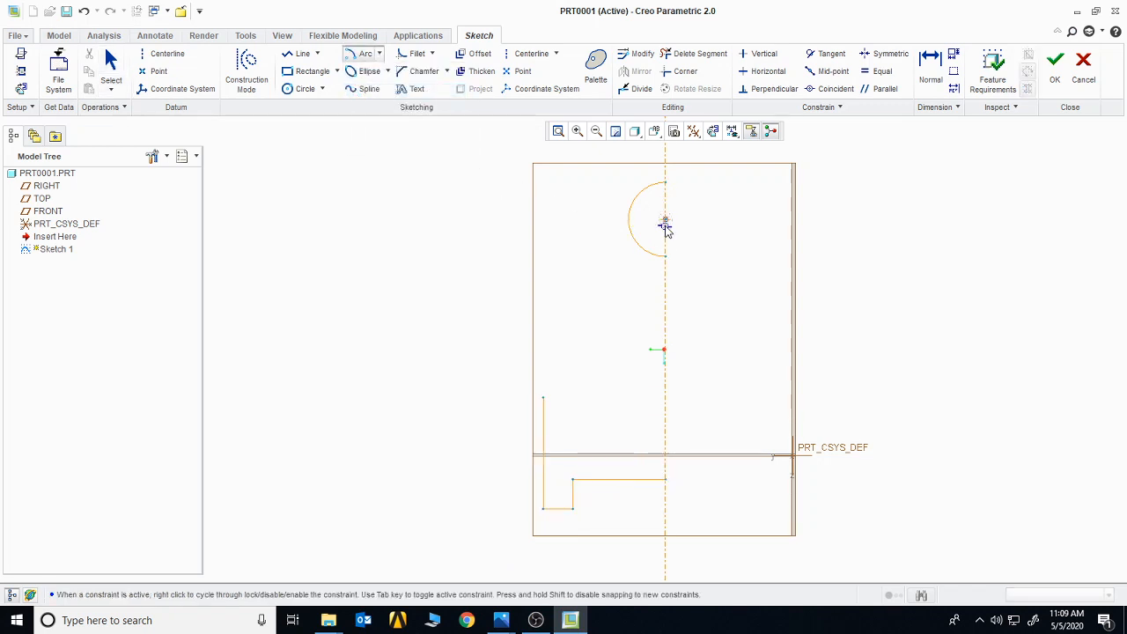
{"action": "left_click", "coordinate": [574, 223]}
{"action": "left_click", "coordinate": [558, 132]}
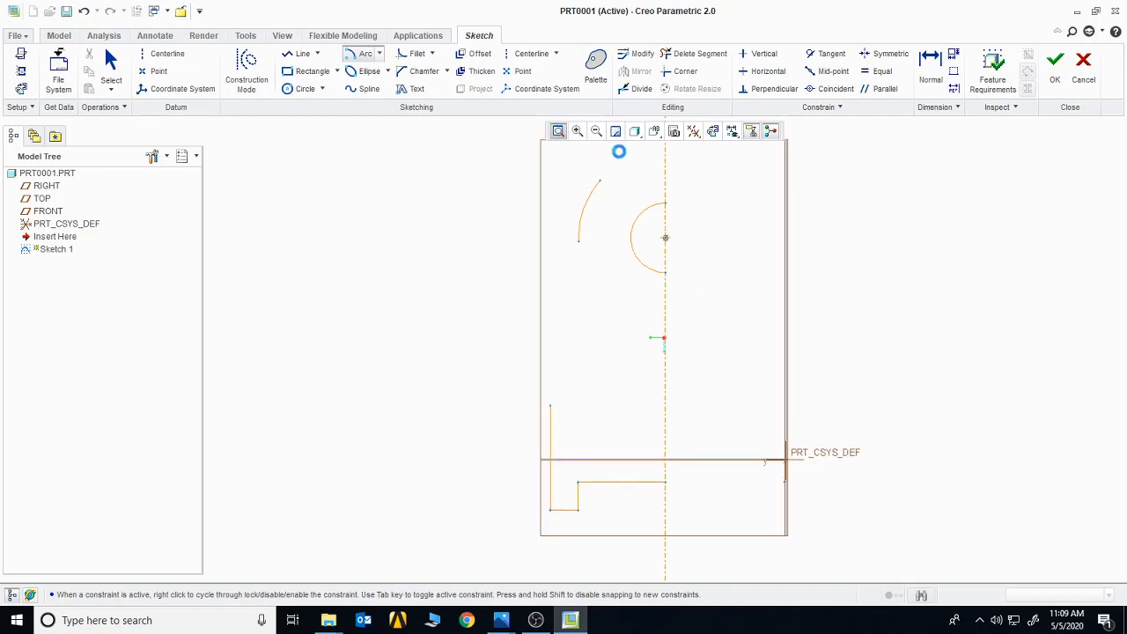
{"action": "left_click", "coordinate": [665, 175]}
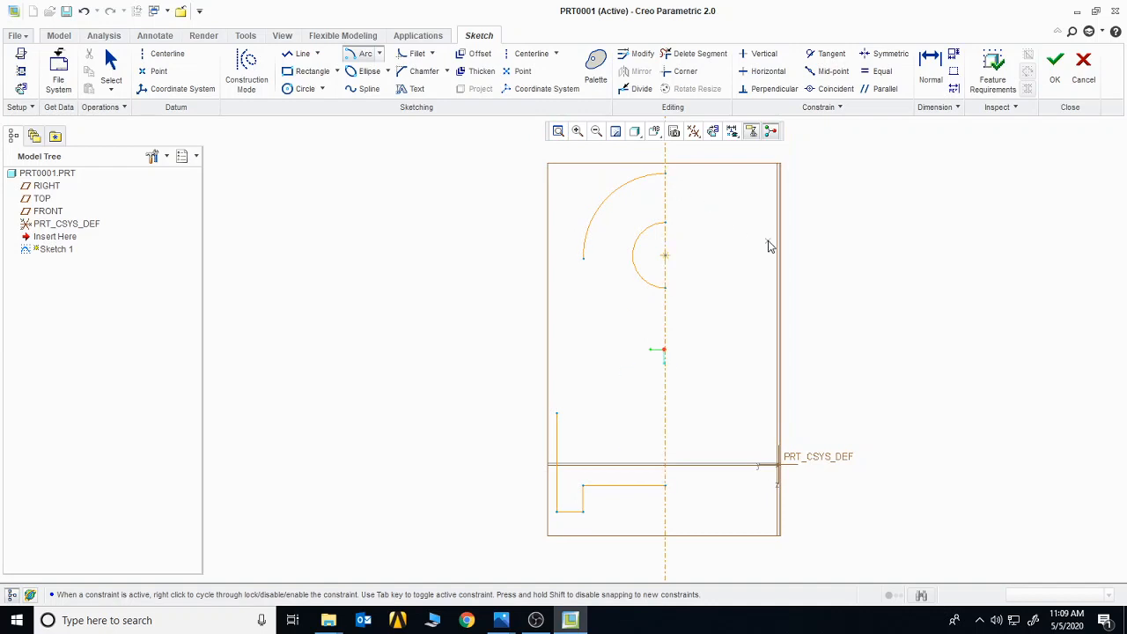
{"action": "middle_click", "coordinate": [723, 343]}
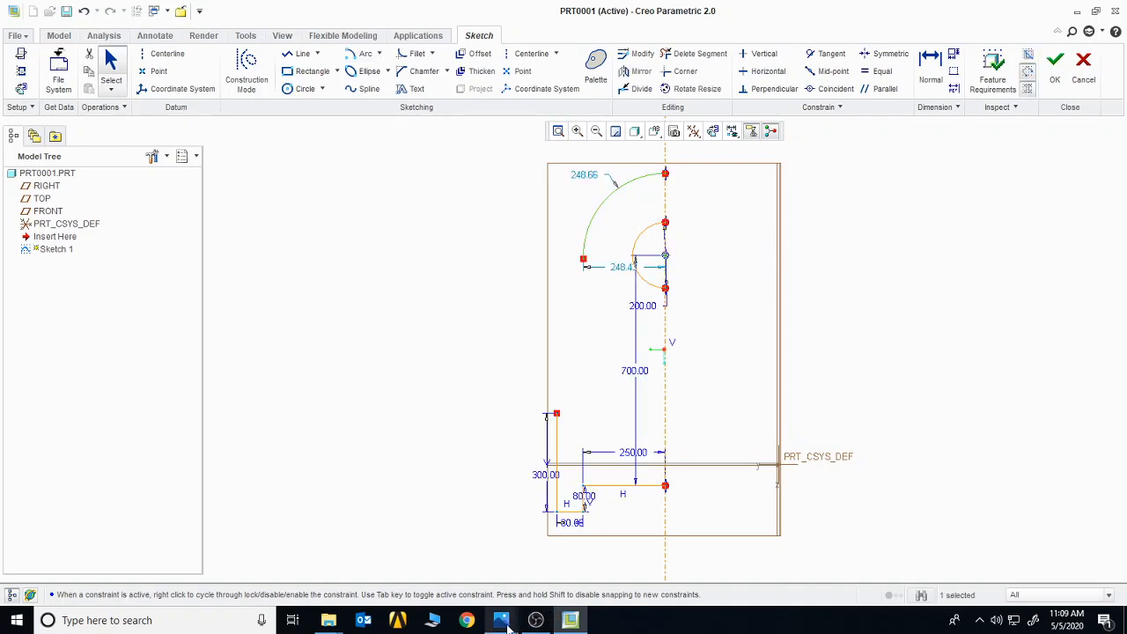
Step: Try to set the outer arc's radius to 220
{"action": "mouse_move", "coordinate": [501, 620]}
{"action": "mouse_move", "coordinate": [354, 565]}
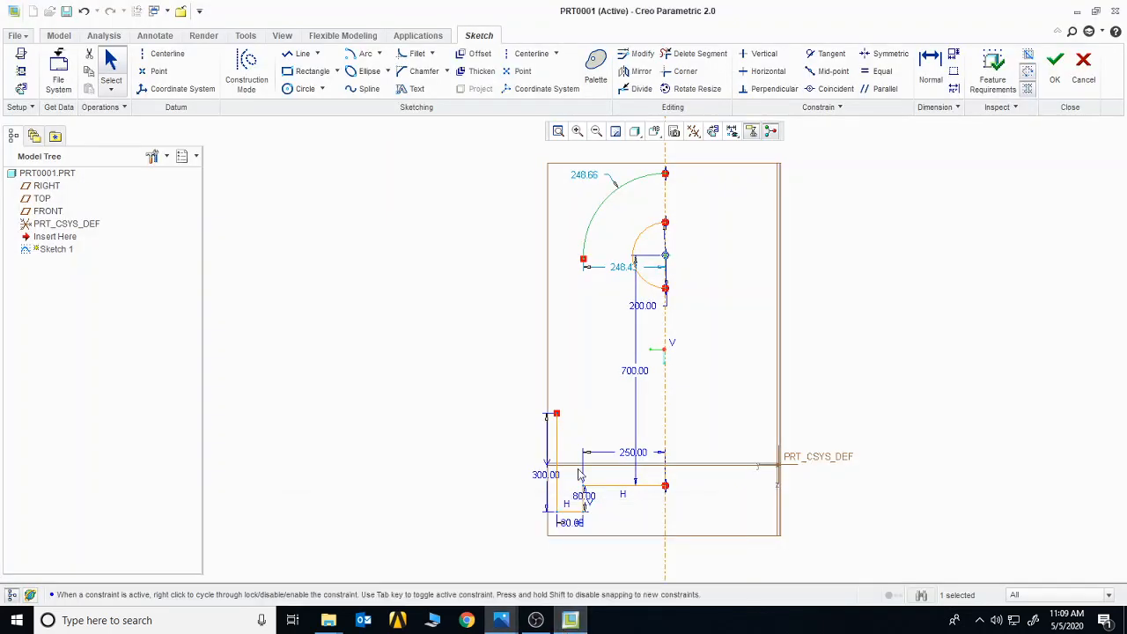
{"action": "double_click", "coordinate": [582, 182]}
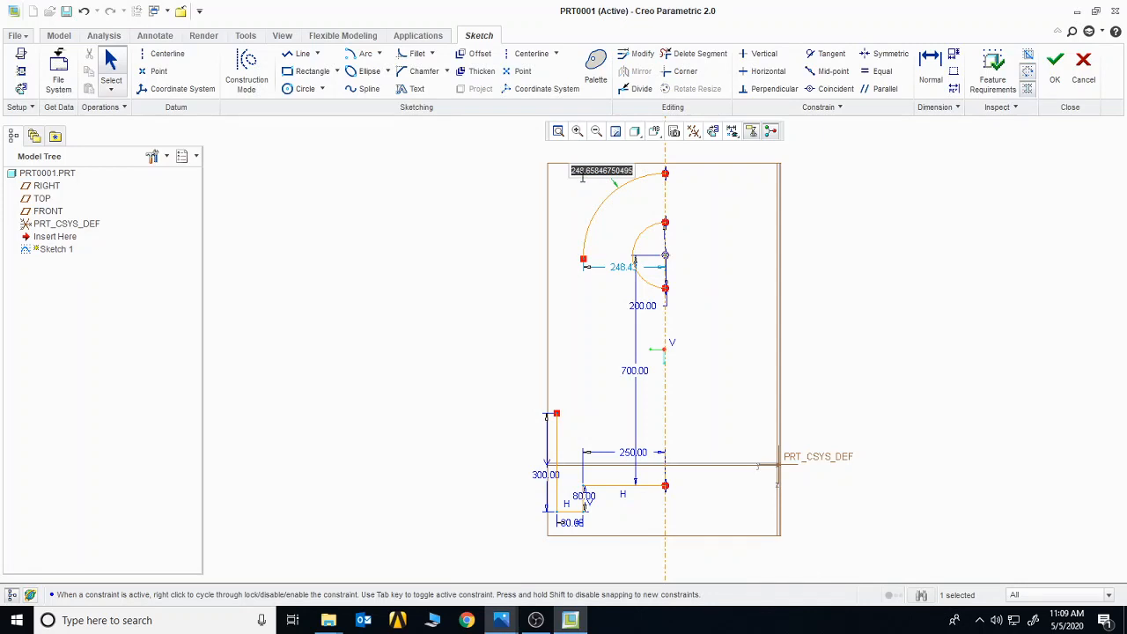
{"action": "type", "text": "22"}
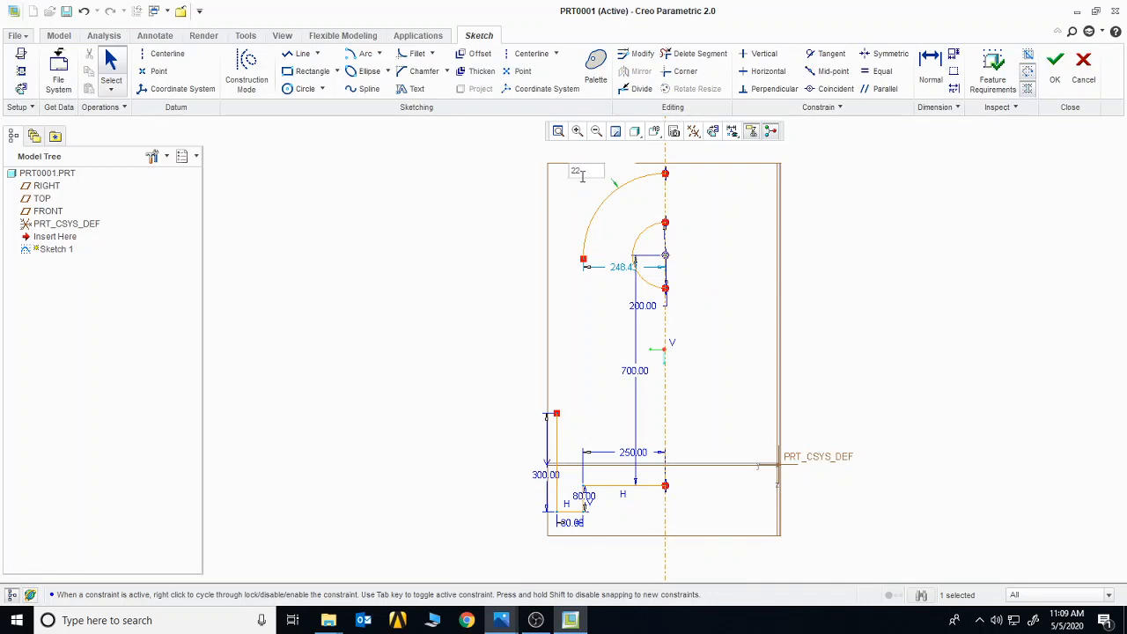
{"action": "type", "text": "0"}
{"action": "key", "text": "Return"}
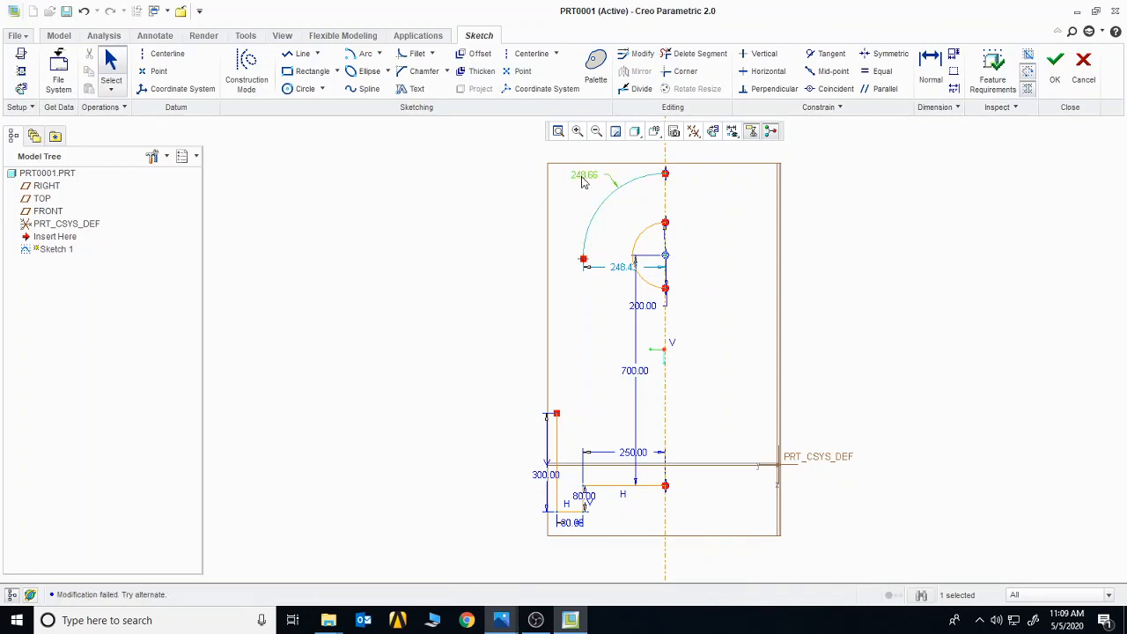
{"action": "double_click", "coordinate": [581, 182]}
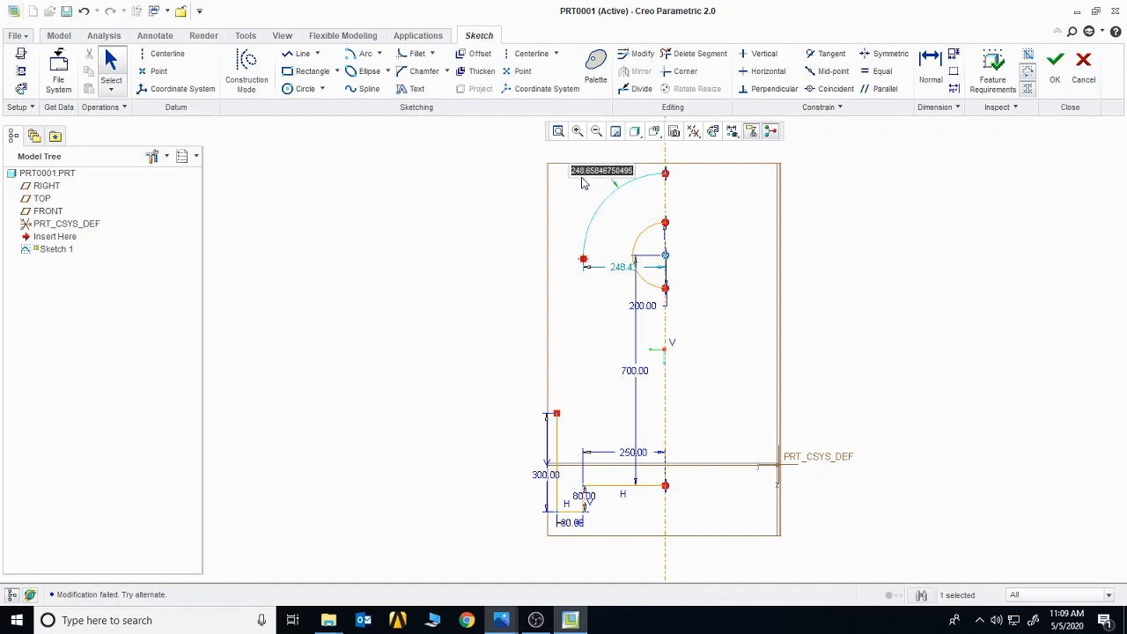
{"action": "type", "text": "22"}
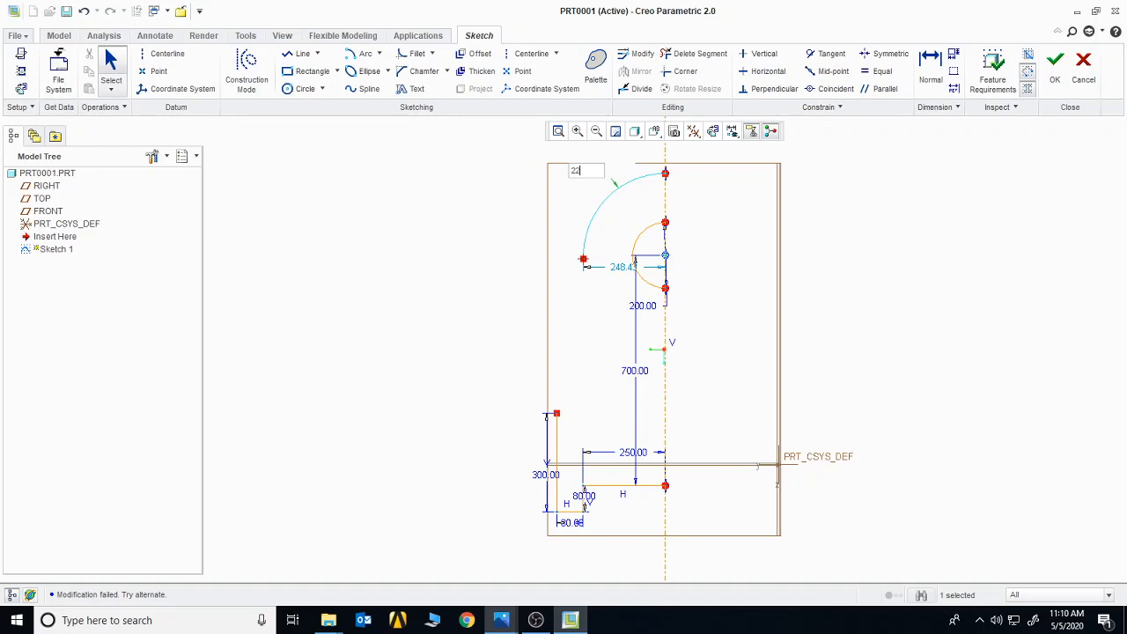
{"action": "key", "text": "Return"}
Step: Remove the outer arc from the sketch with Delete Segment
{"action": "left_click", "coordinate": [586, 212]}
{"action": "left_click", "coordinate": [595, 217]}
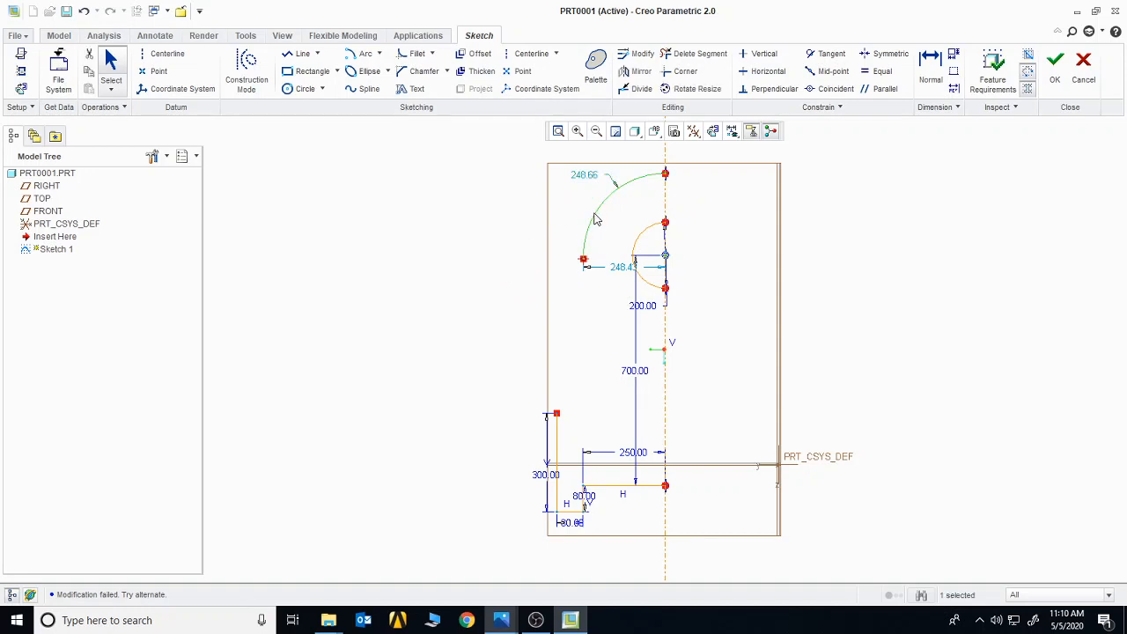
{"action": "left_click", "coordinate": [696, 54]}
{"action": "left_click_drag", "start_coordinate": [647, 156], "coordinate": [640, 198]}
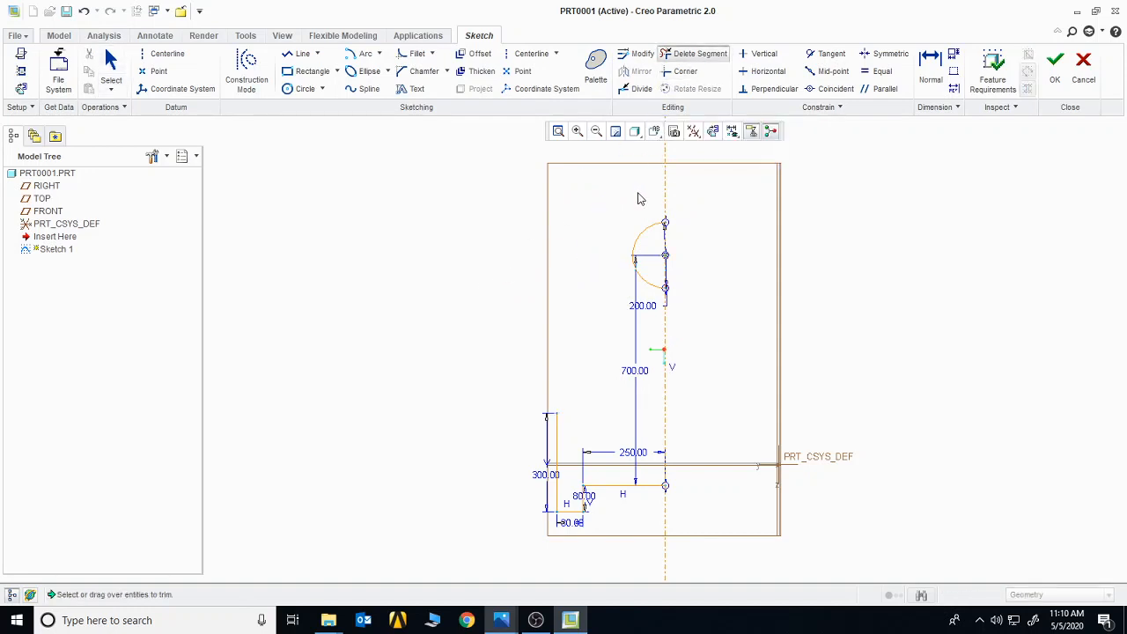
{"action": "middle_click", "coordinate": [814, 271]}
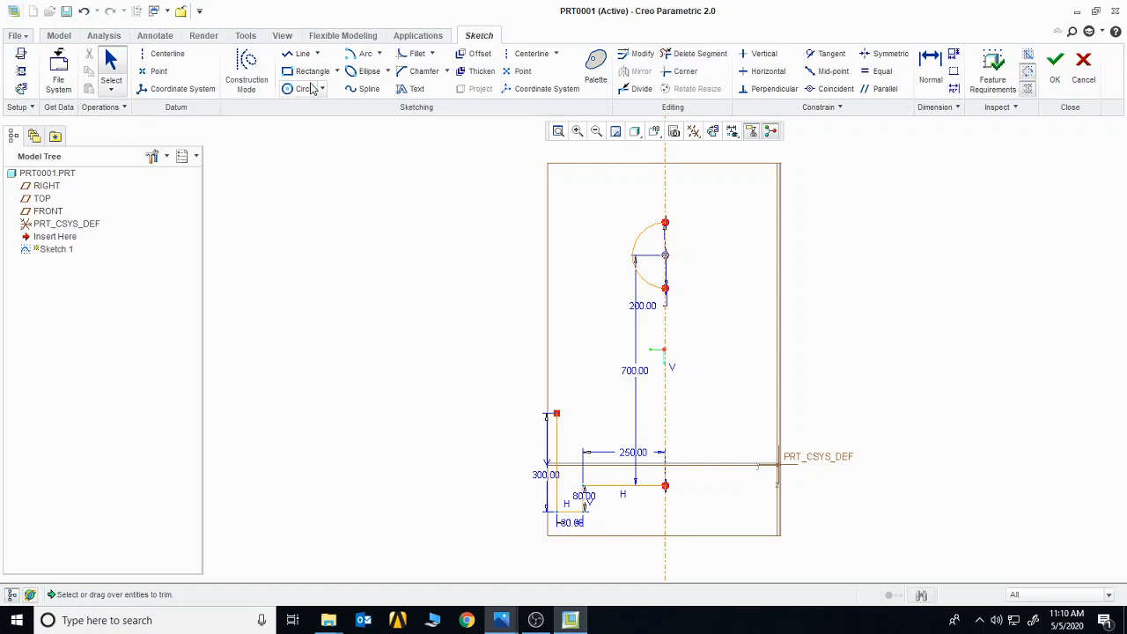
Step: Sketch a larger circle centered on the datum point around the semicircle and set its diameter to 400
{"action": "left_click", "coordinate": [322, 89]}
{"action": "left_click", "coordinate": [332, 110]}
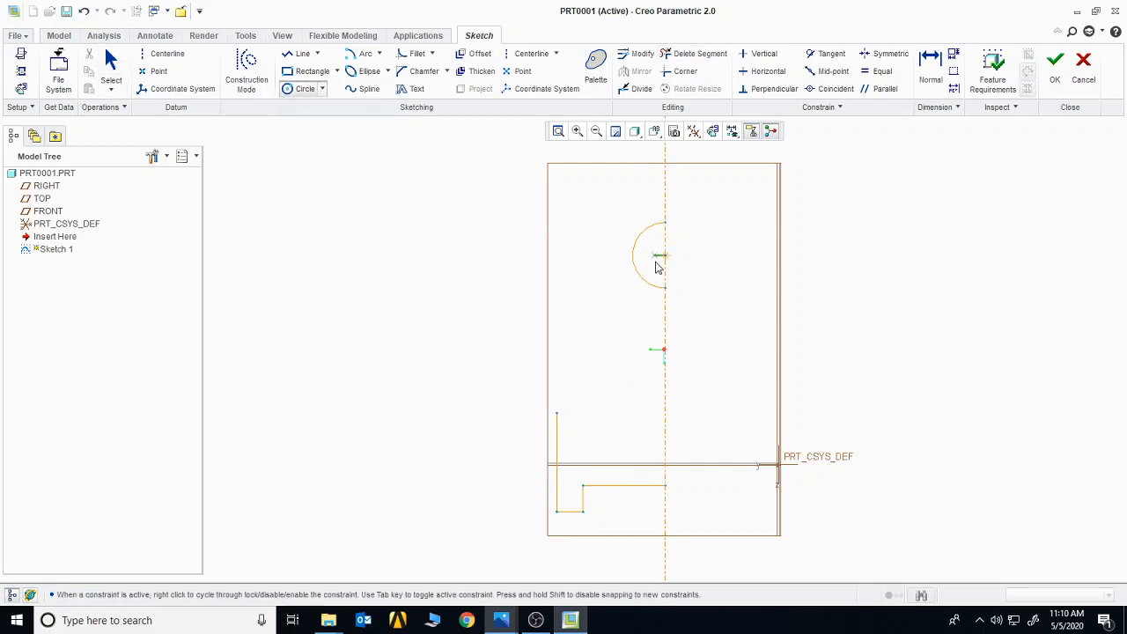
{"action": "left_click", "coordinate": [665, 255]}
{"action": "left_click", "coordinate": [581, 236]}
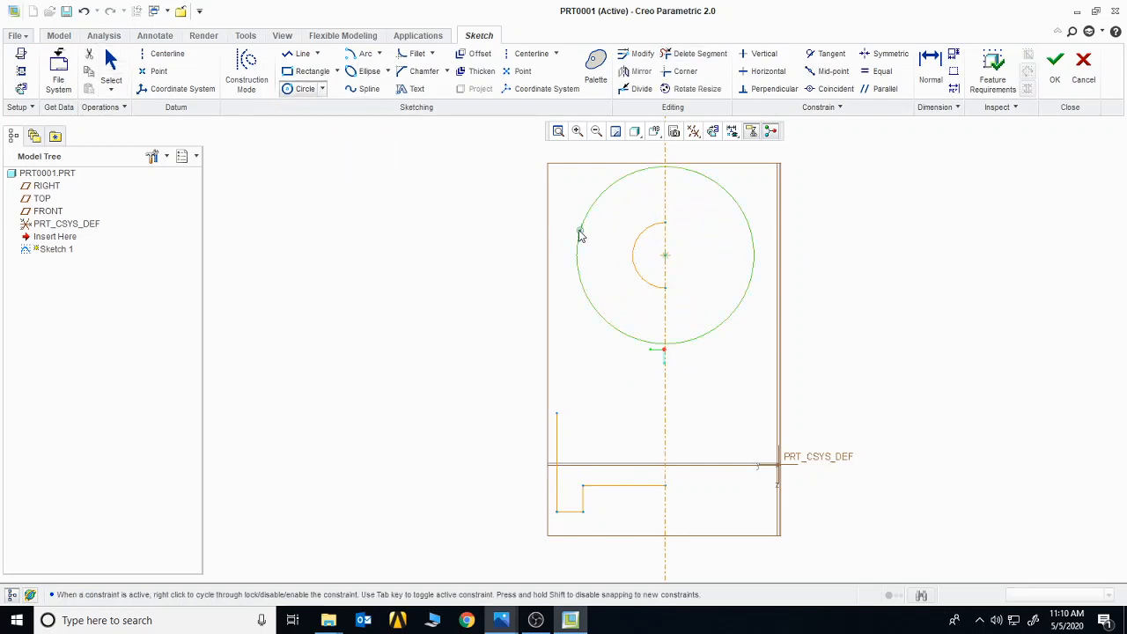
{"action": "middle_click", "coordinate": [488, 259]}
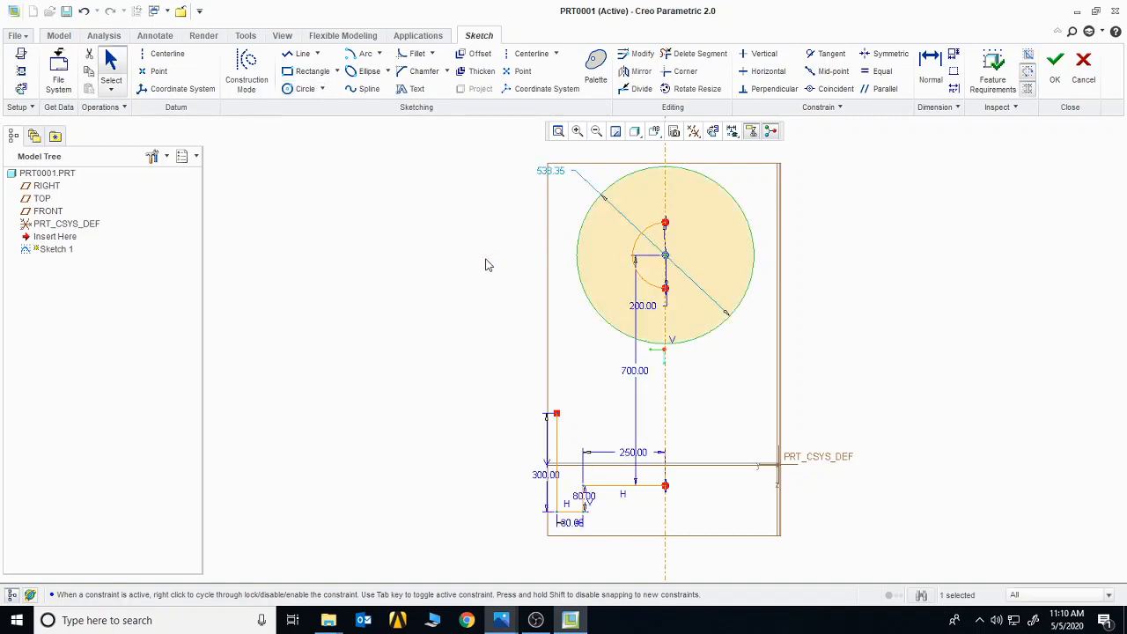
{"action": "double_click", "coordinate": [546, 173]}
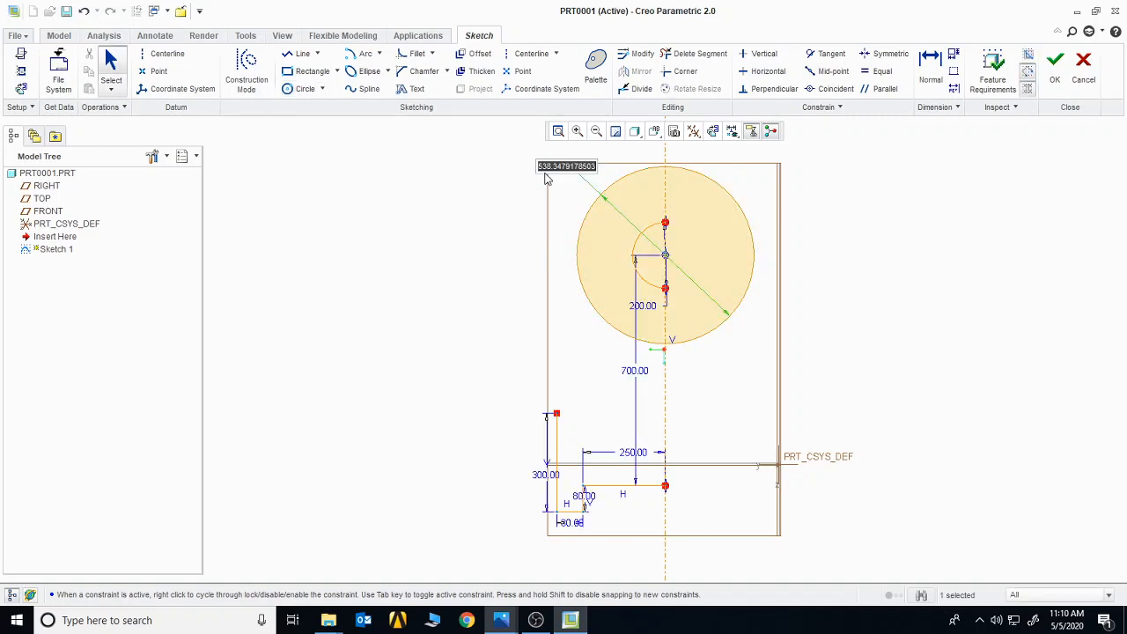
{"action": "type", "text": "4400"}
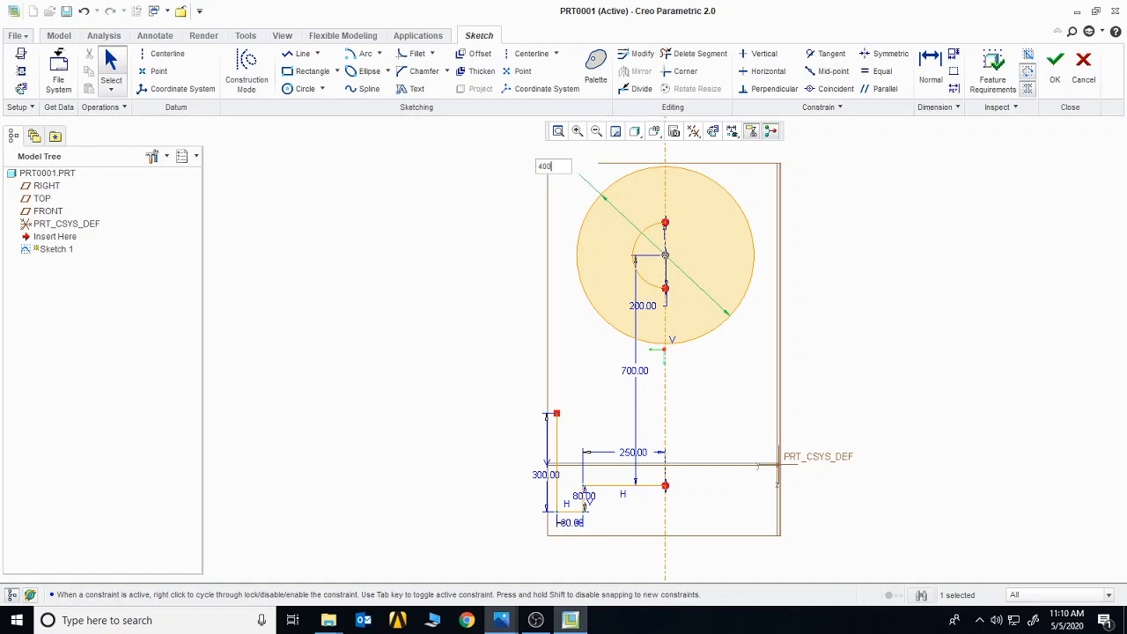
{"action": "key", "text": "Return"}
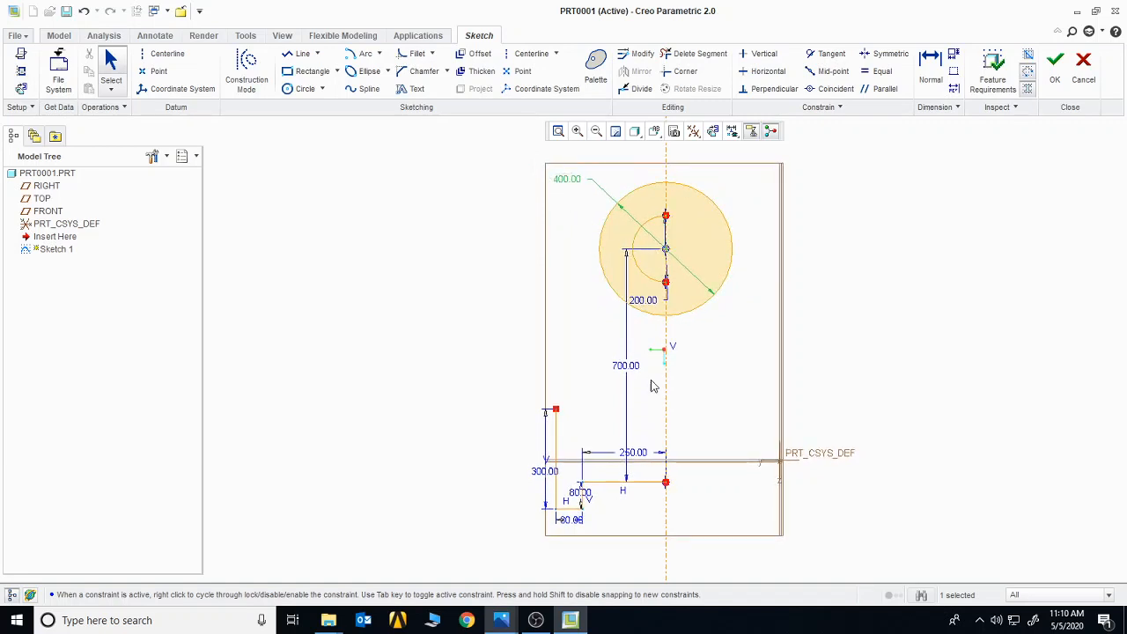
Step: Trim away the half of the 400 circle that lies right of the centerline with Delete Segment
{"action": "left_click", "coordinate": [694, 54]}
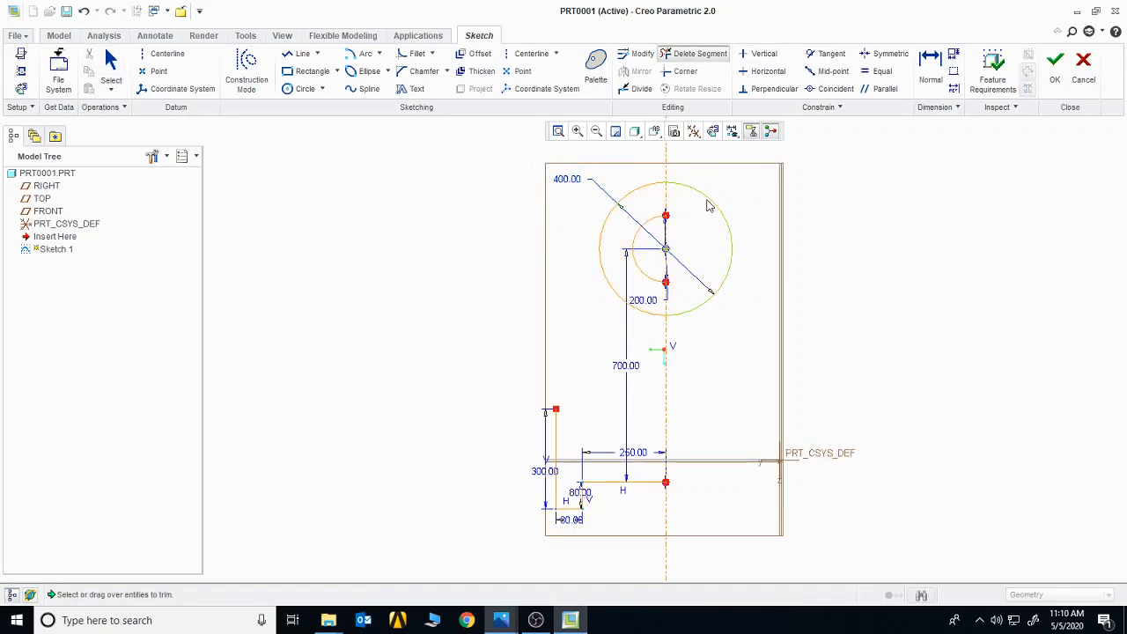
{"action": "left_click_drag", "start_coordinate": [709, 205], "coordinate": [730, 275]}
{"action": "middle_click", "coordinate": [742, 306]}
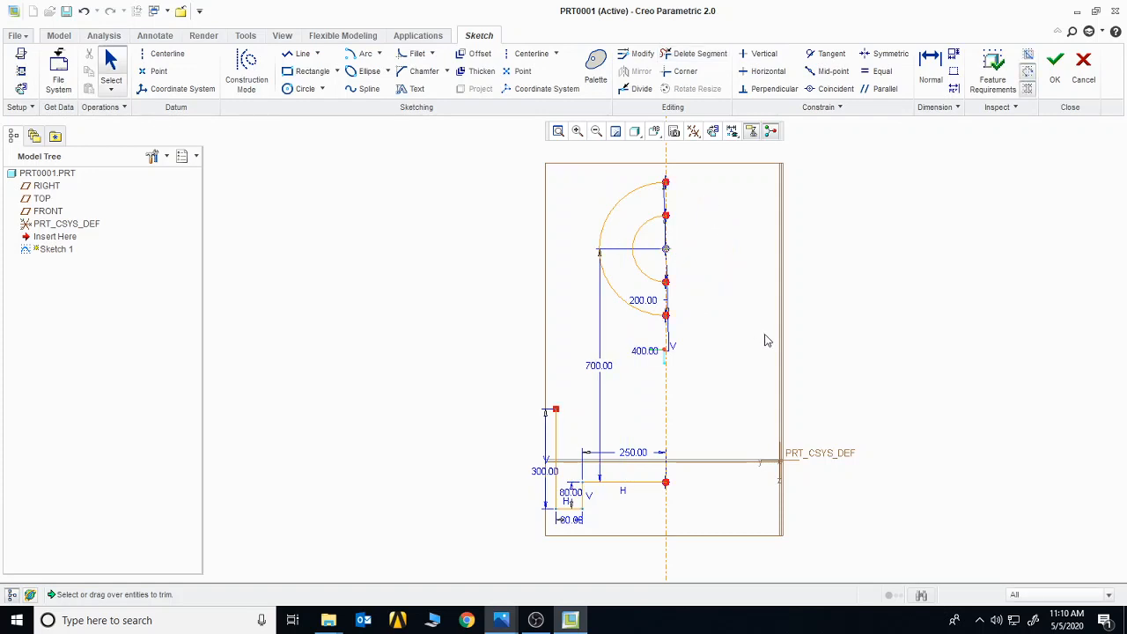
Step: Sketch a 3-point arc of about 551 radius from the outer semicircle's leftmost point to the upper end of the 300 vertical line
{"action": "left_click", "coordinate": [570, 620]}
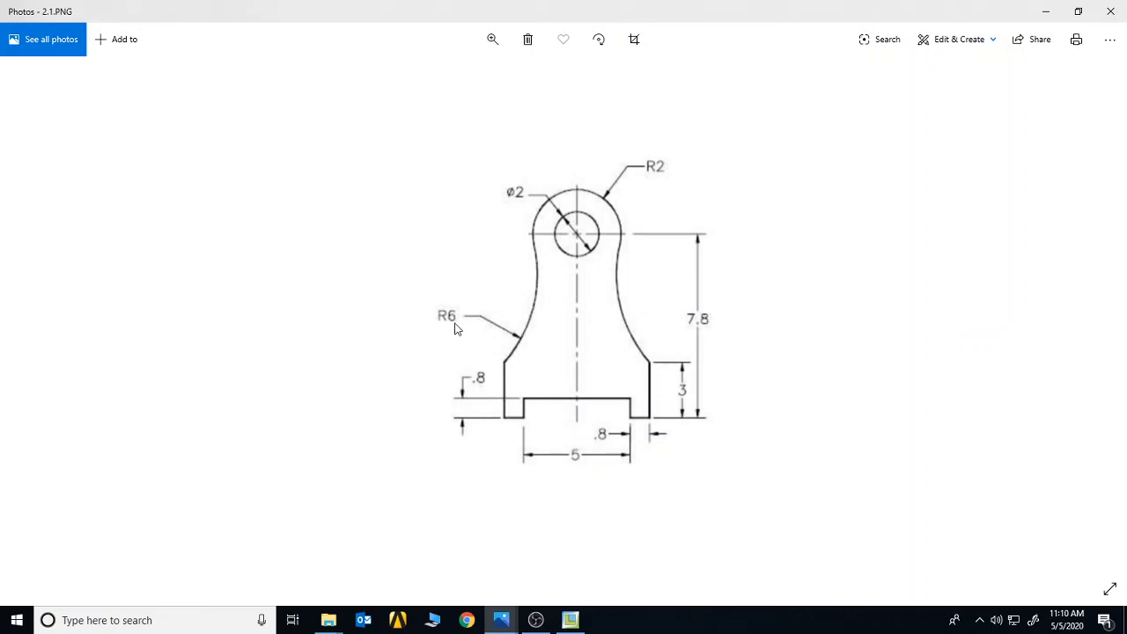
{"action": "left_click", "coordinate": [571, 621]}
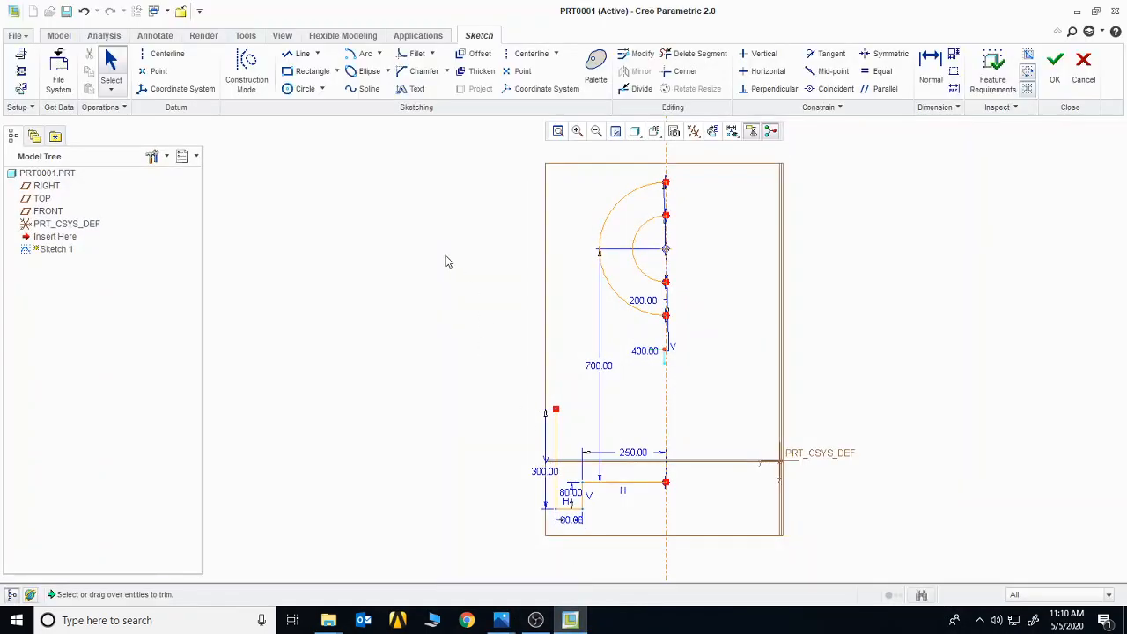
{"action": "left_click", "coordinate": [380, 57]}
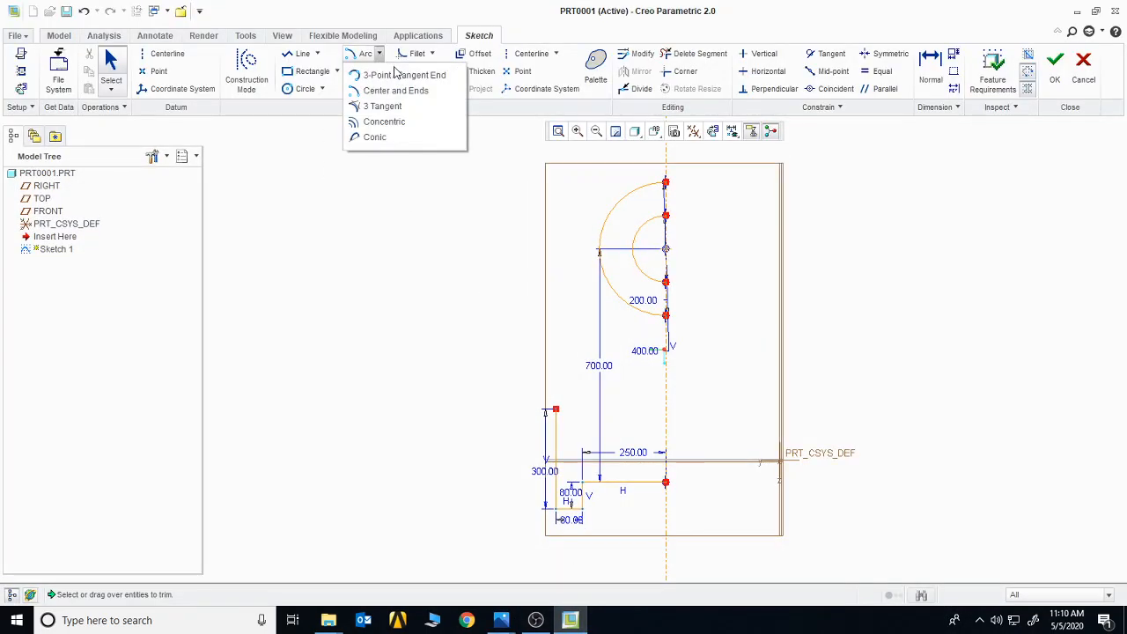
{"action": "left_click", "coordinate": [411, 75]}
{"action": "left_click", "coordinate": [600, 249]}
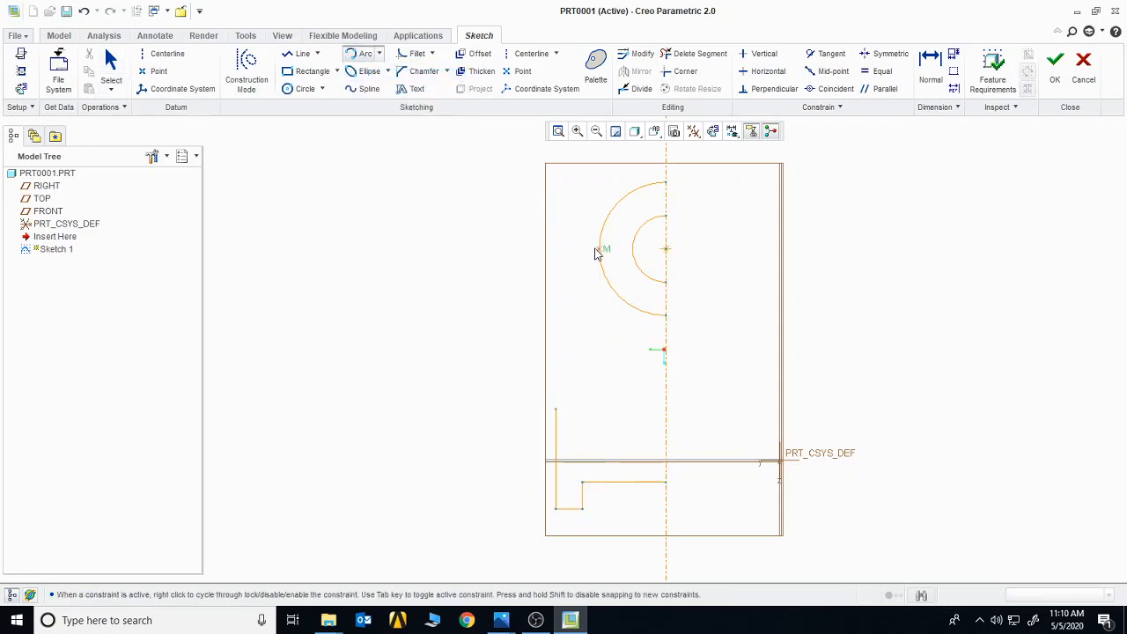
{"action": "left_click", "coordinate": [556, 410]}
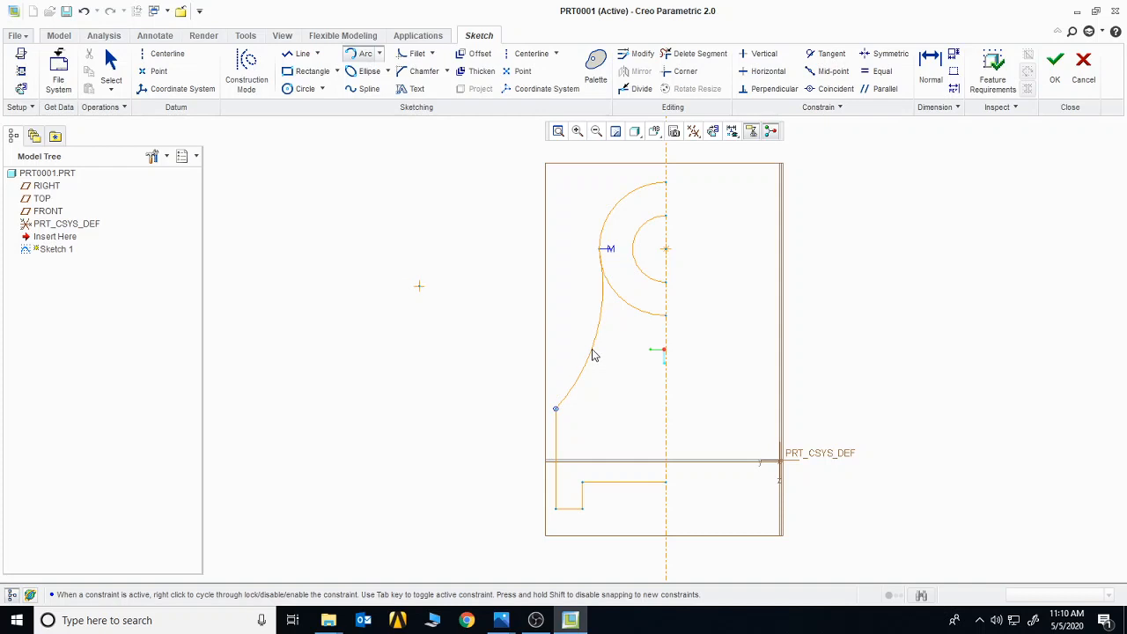
{"action": "middle_click", "coordinate": [622, 379]}
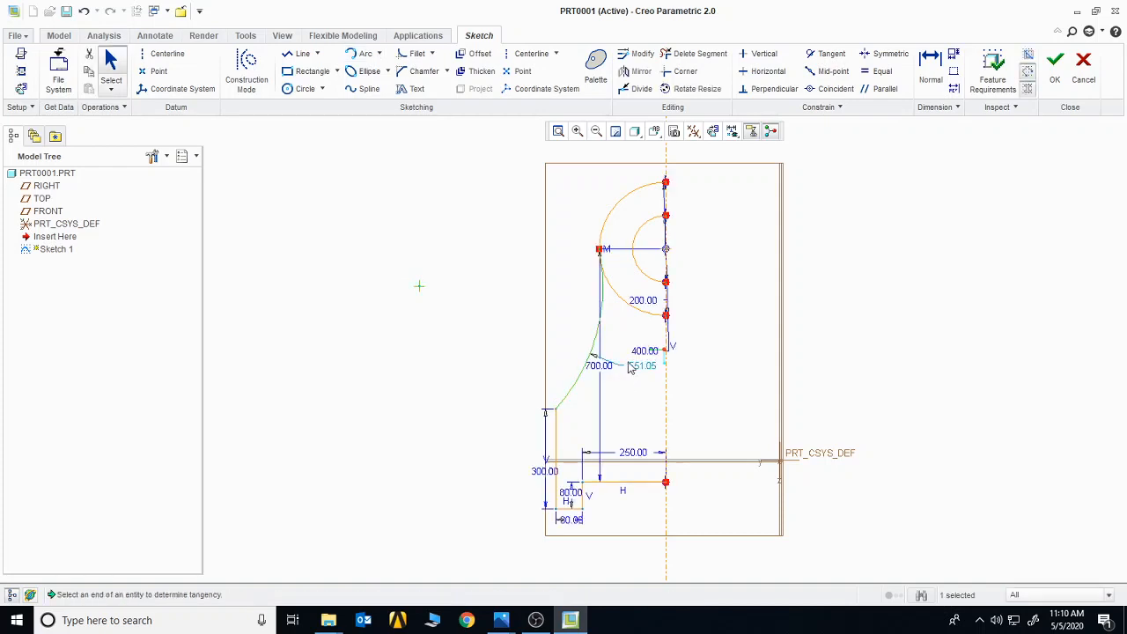
Step: Set the radius of the new side arc to 600
{"action": "double_click", "coordinate": [643, 368]}
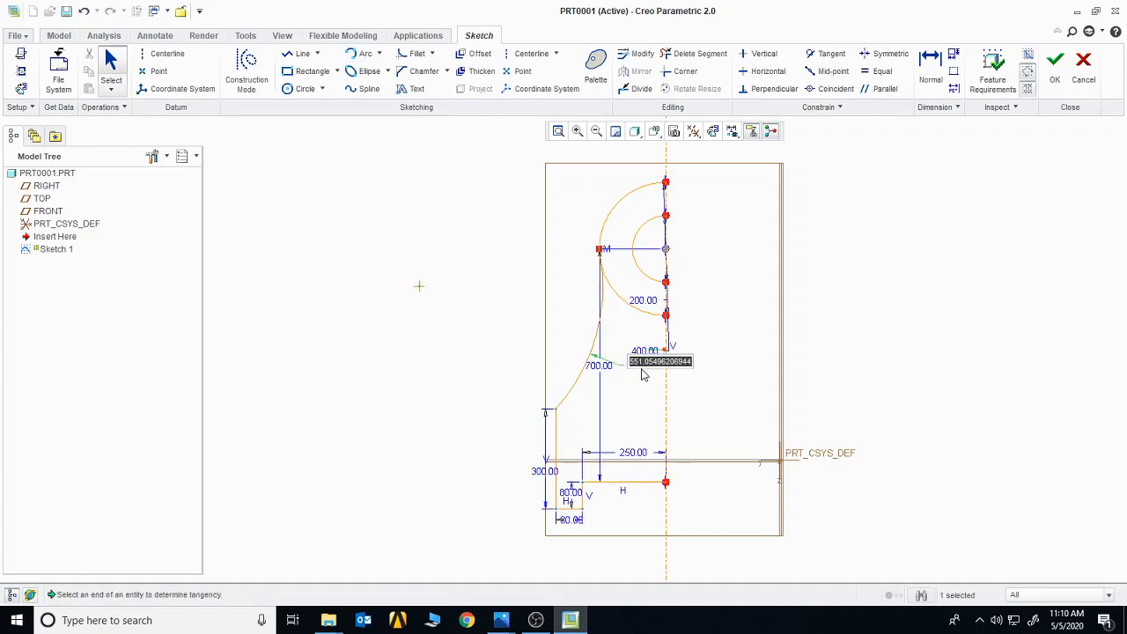
{"action": "type", "text": "66"}
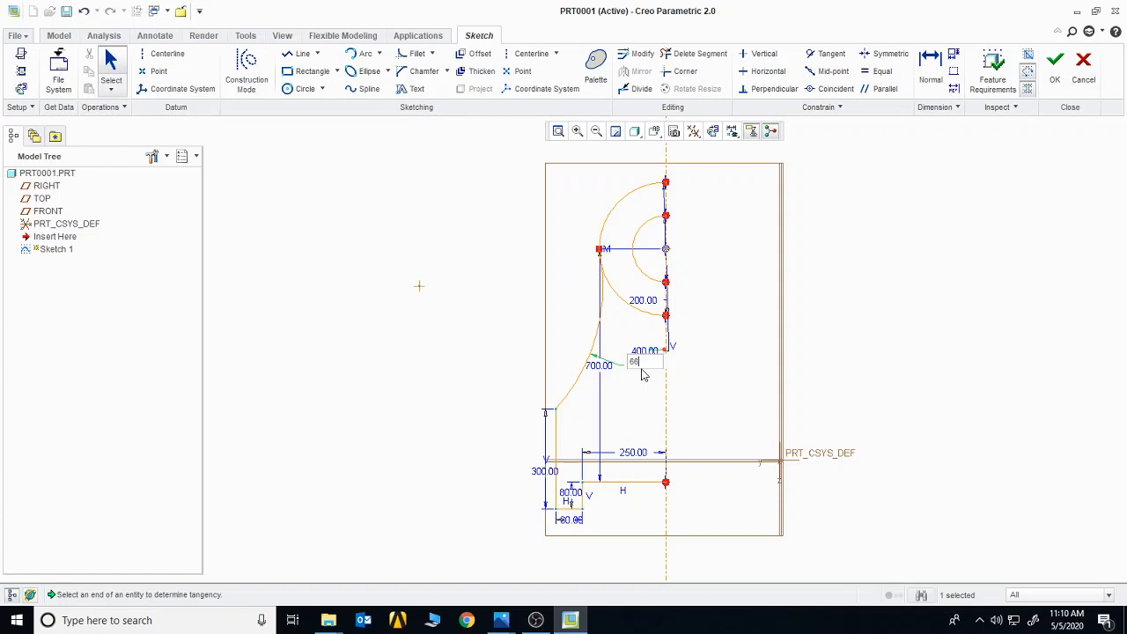
{"action": "key", "text": "Return"}
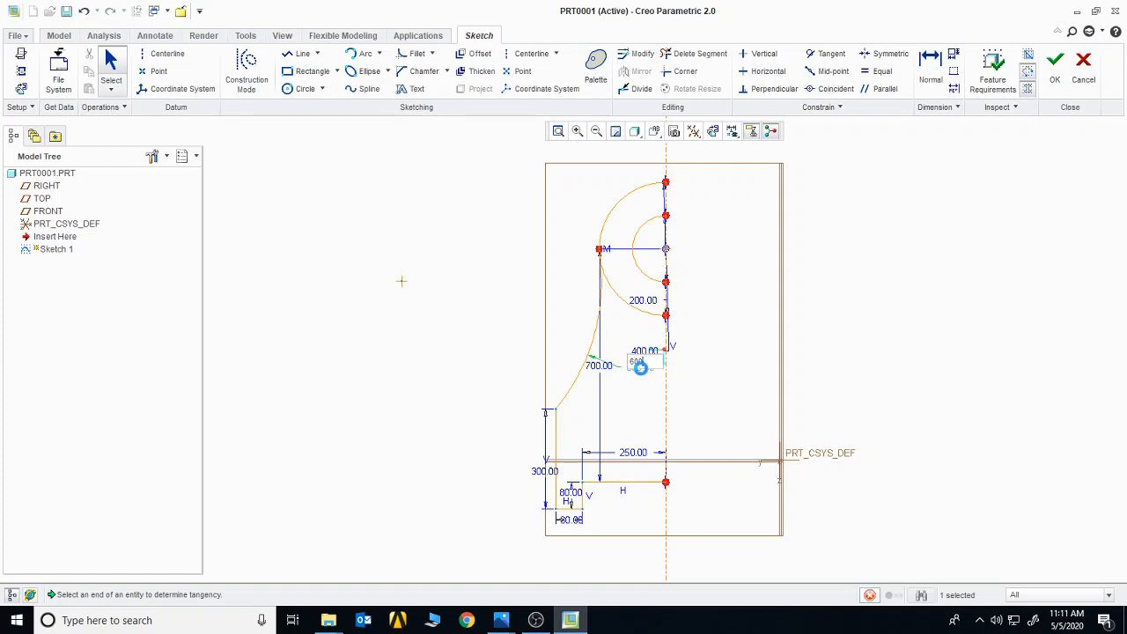
{"action": "left_click", "coordinate": [780, 348]}
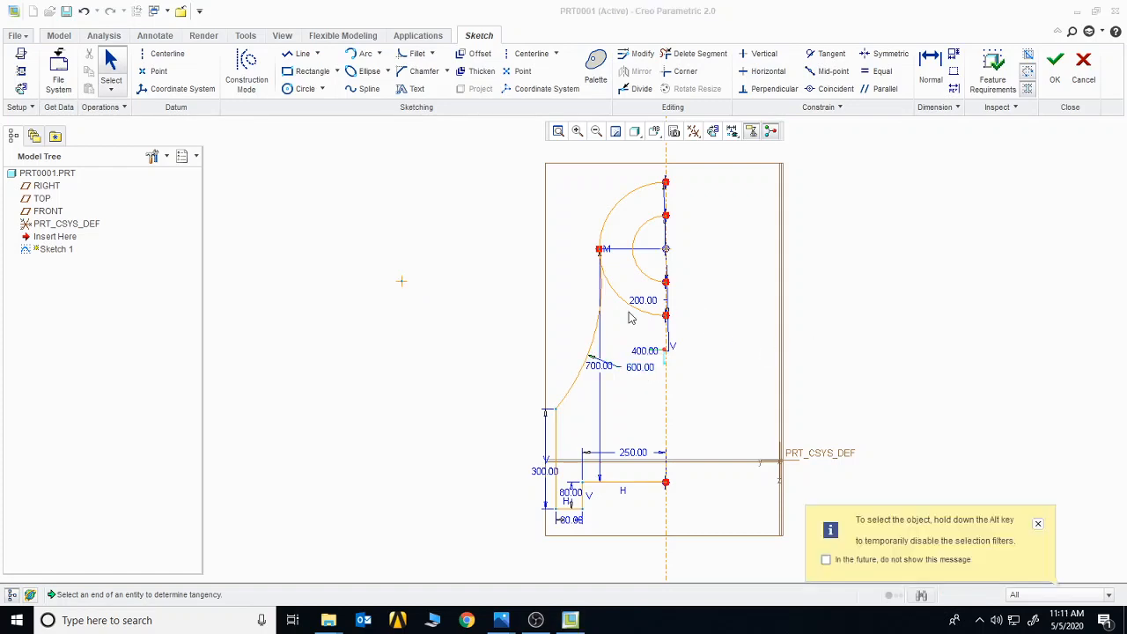
Step: Trim away the outer semicircle's lower portion inside the profile with Delete Segment, and hide the sketch dimensions
{"action": "left_click", "coordinate": [694, 54]}
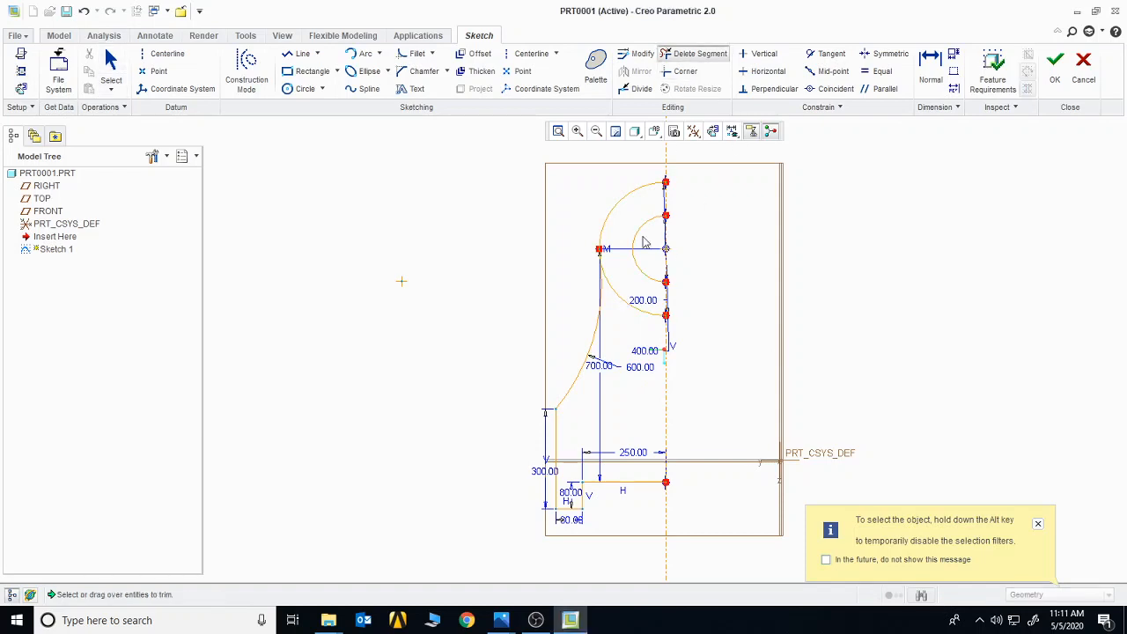
{"action": "left_click", "coordinate": [614, 294]}
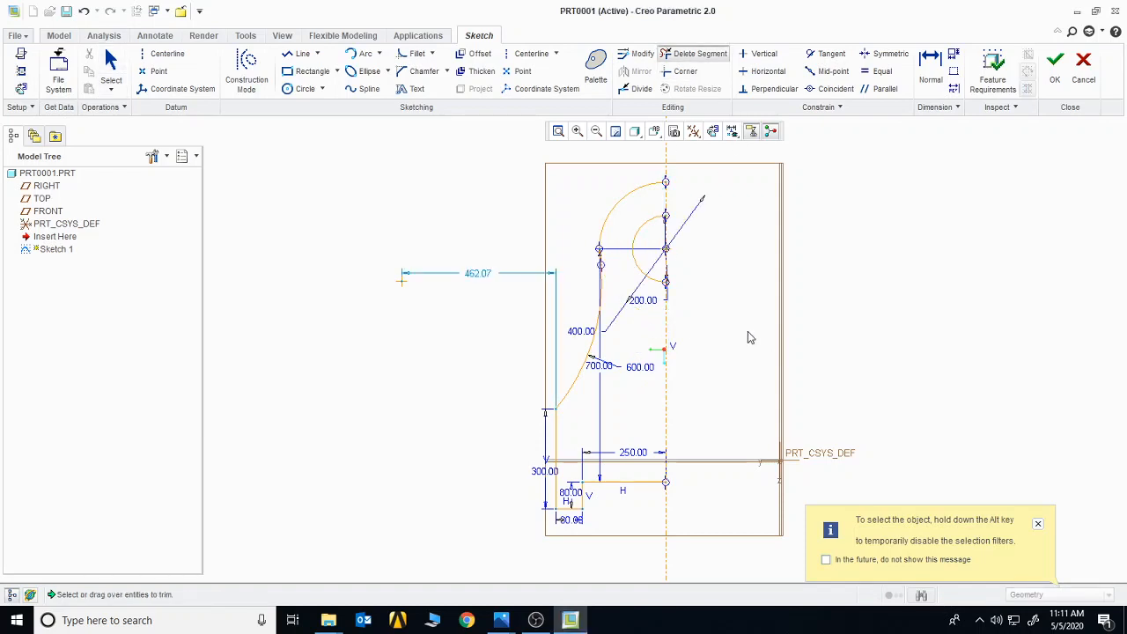
{"action": "left_click", "coordinate": [733, 133]}
{"action": "left_click", "coordinate": [749, 172]}
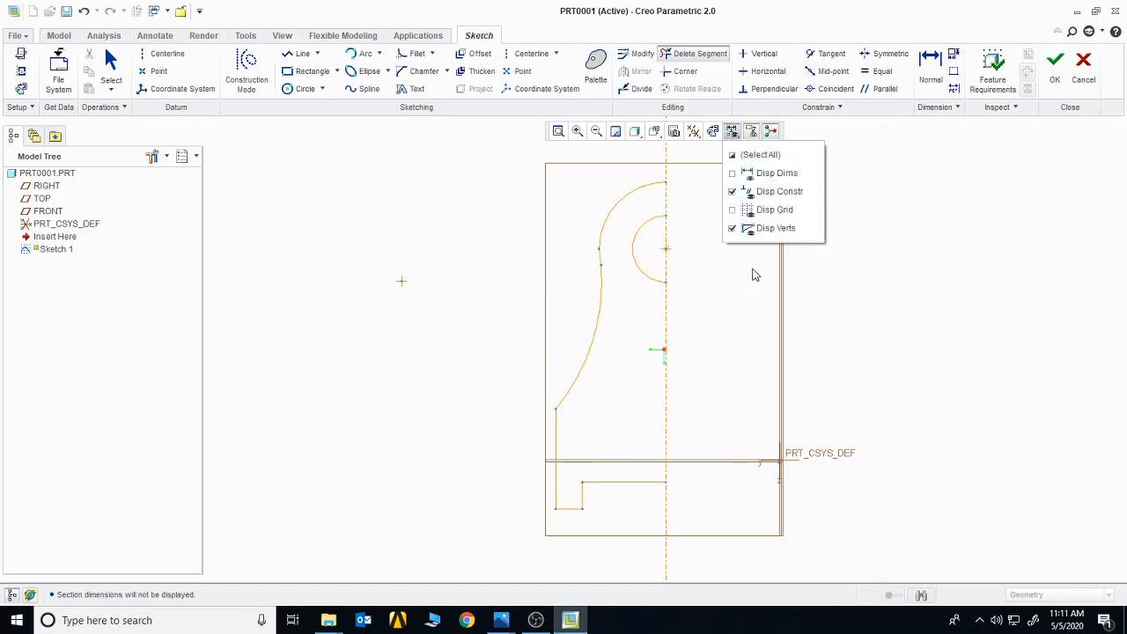
{"action": "middle_click", "coordinate": [913, 301]}
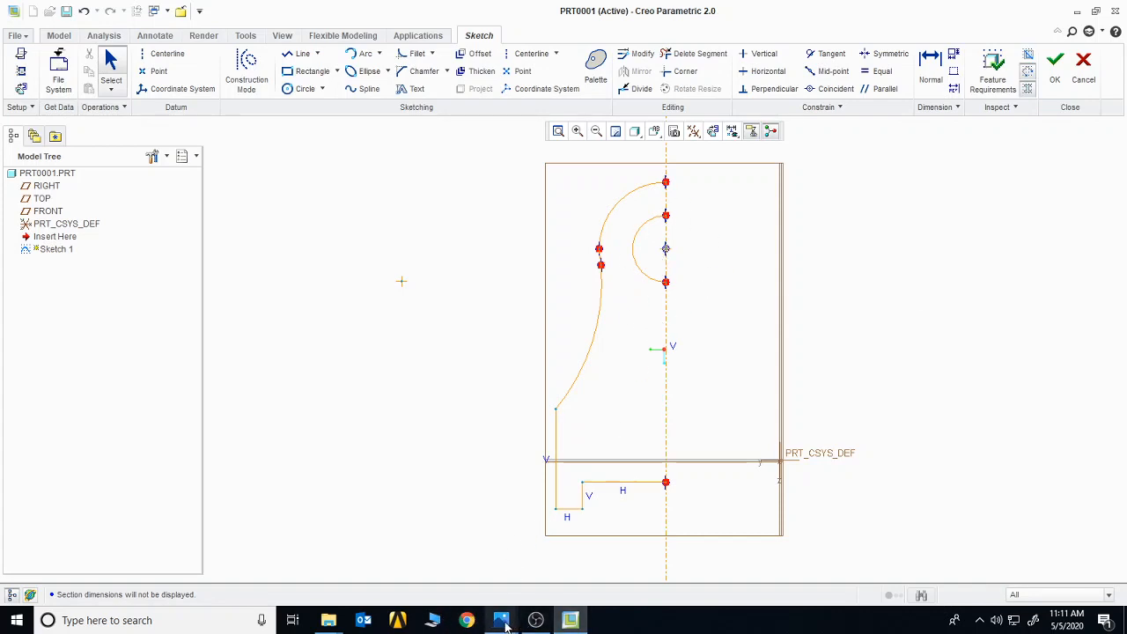
Step: Check drawing 2.1.PNG in Photos, return to Creo Parametric and mirror the entire left-half profile about the vertical centerline
{"action": "mouse_move", "coordinate": [504, 625]}
{"action": "left_click", "coordinate": [388, 542]}
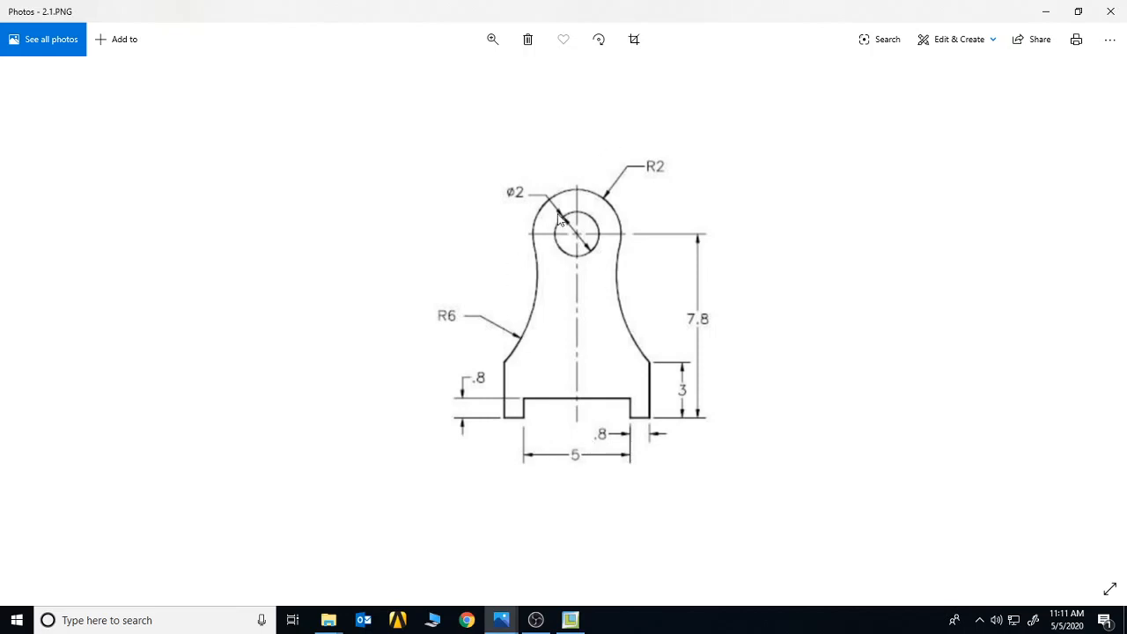
{"action": "left_click", "coordinate": [571, 620]}
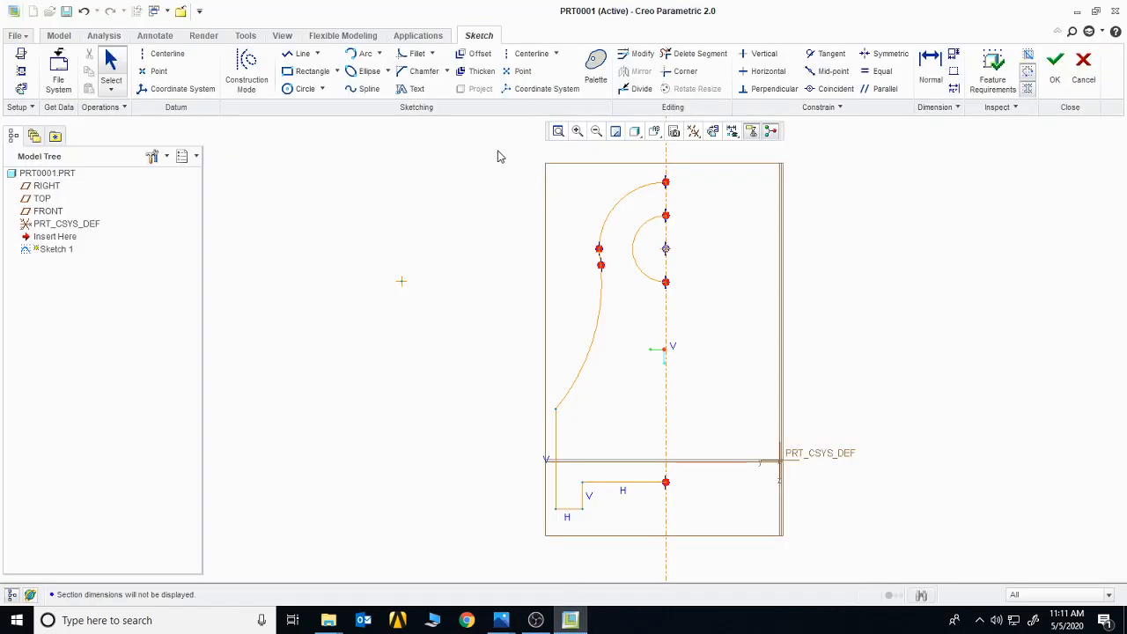
{"action": "mouse_move", "coordinate": [497, 157]}
{"action": "left_mouse_down"}
{"action": "mouse_move", "coordinate": [664, 329]}
{"action": "mouse_move", "coordinate": [736, 538]}
{"action": "left_mouse_up"}
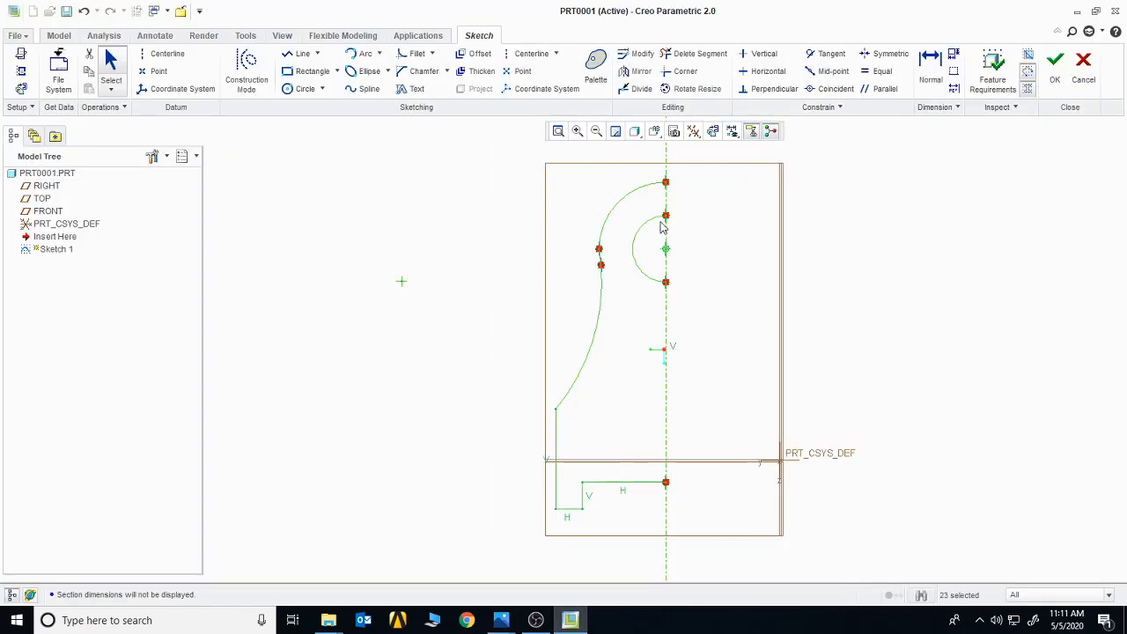
{"action": "left_click", "coordinate": [636, 71]}
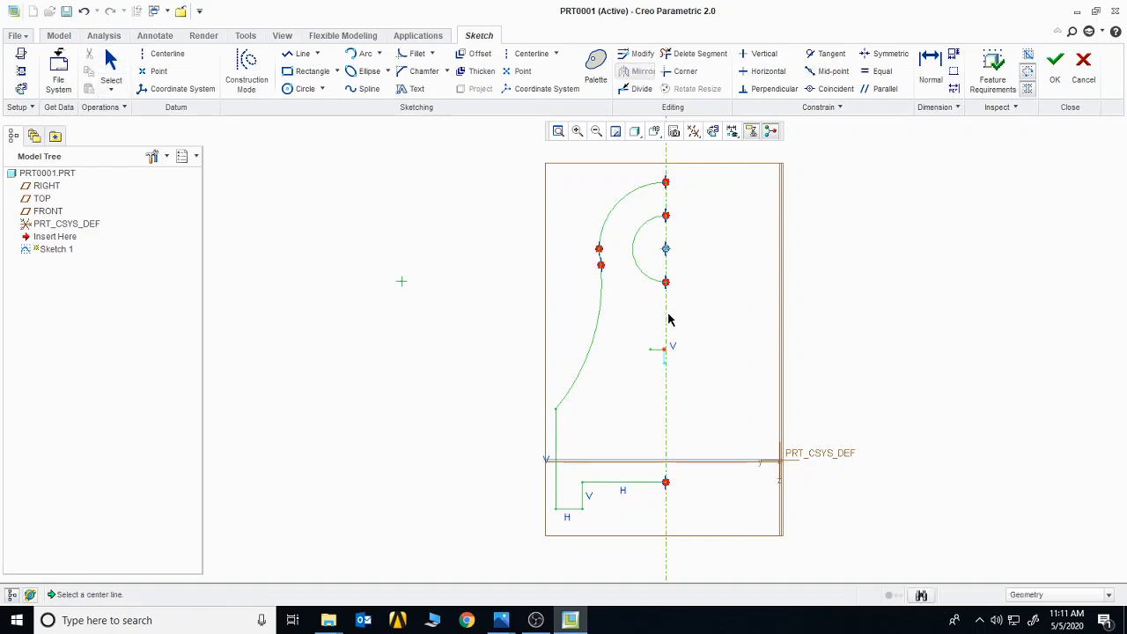
{"action": "left_click", "coordinate": [665, 319]}
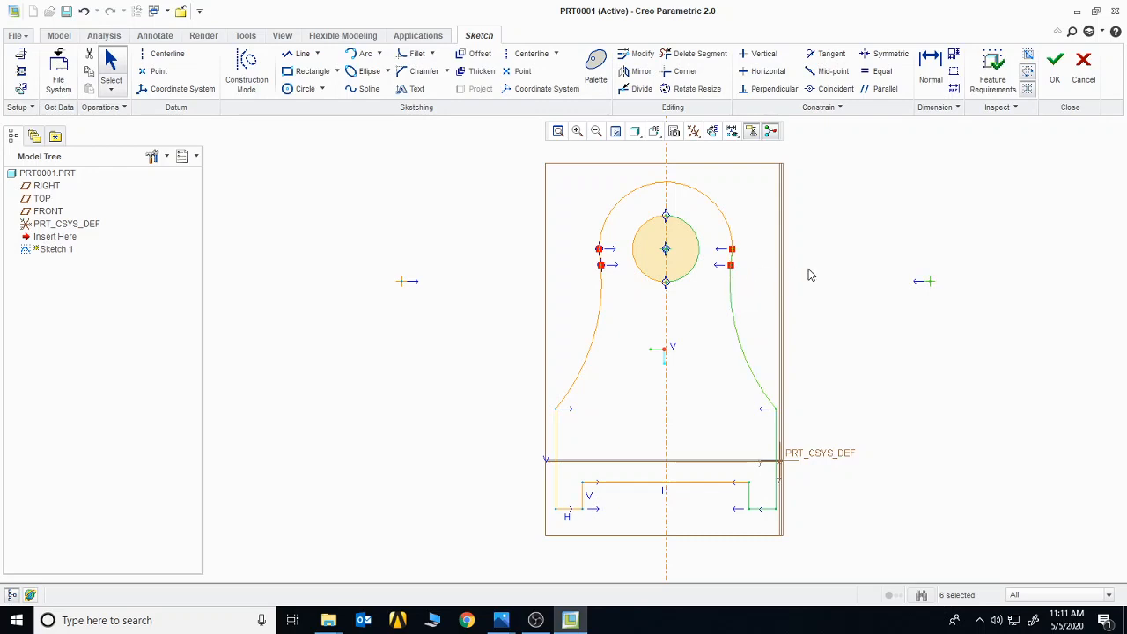
Step: Trim away the short leftover piece of the outer arc overlapping the side arc on the profile's right half with Delete Segment
{"action": "left_click", "coordinate": [577, 130]}
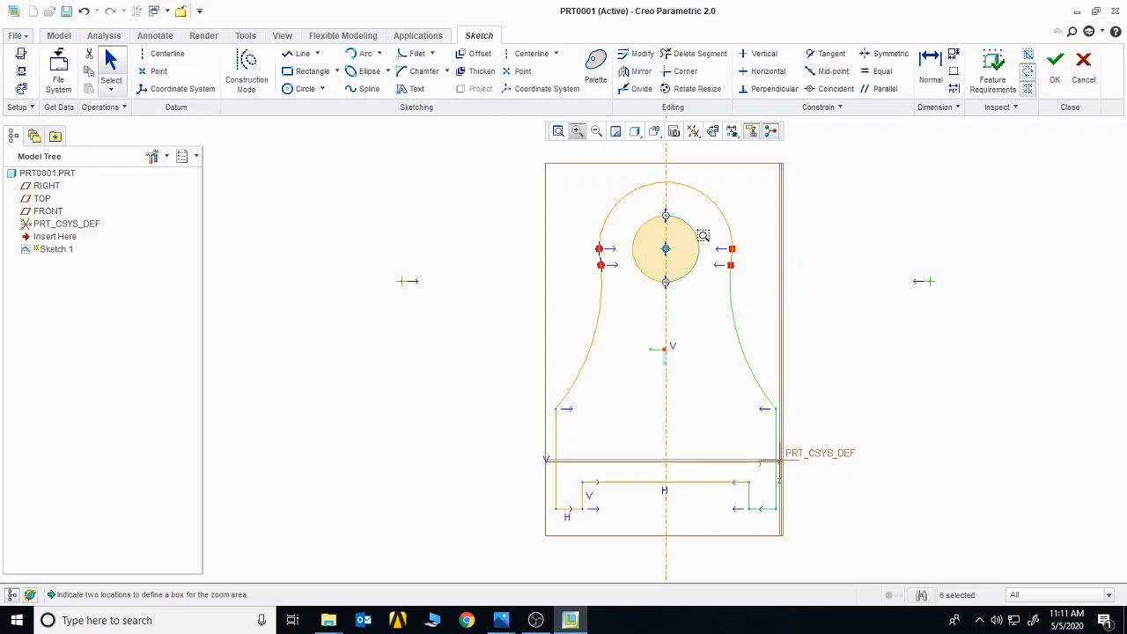
{"action": "left_click_drag", "start_coordinate": [712, 223], "coordinate": [771, 306]}
{"action": "left_click_drag", "start_coordinate": [581, 309], "coordinate": [687, 416]}
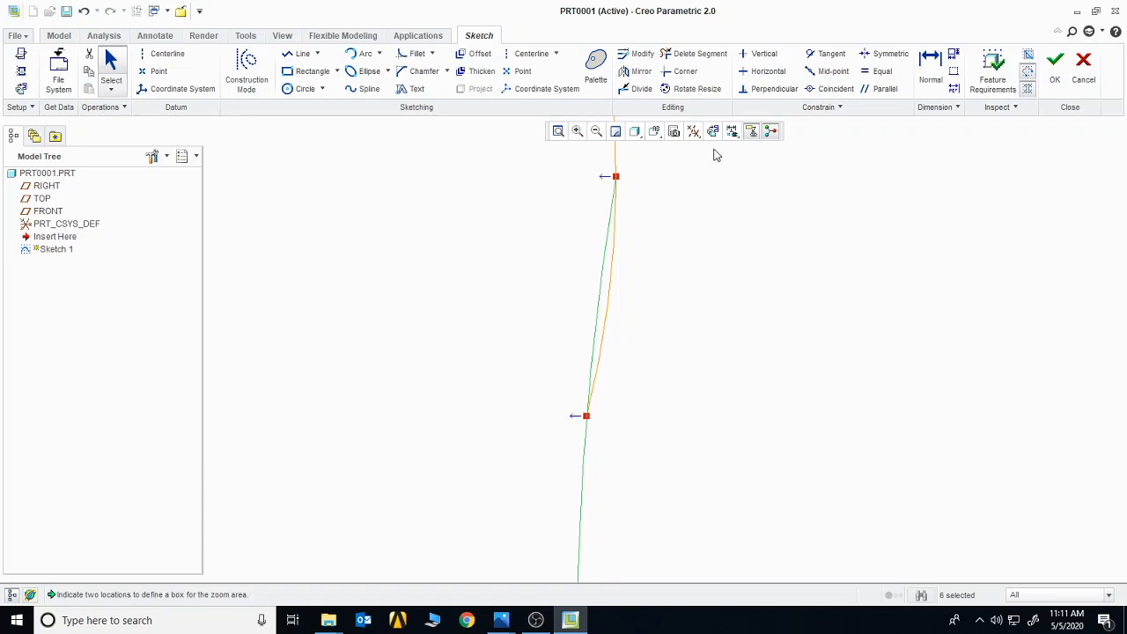
{"action": "left_click", "coordinate": [679, 55]}
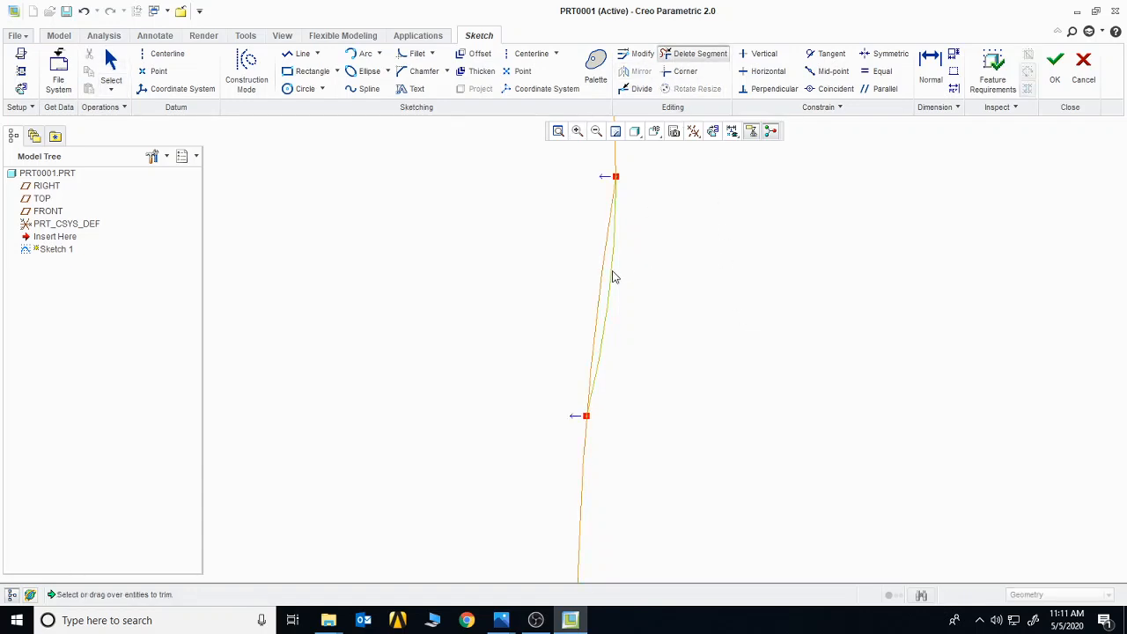
{"action": "left_click", "coordinate": [559, 130]}
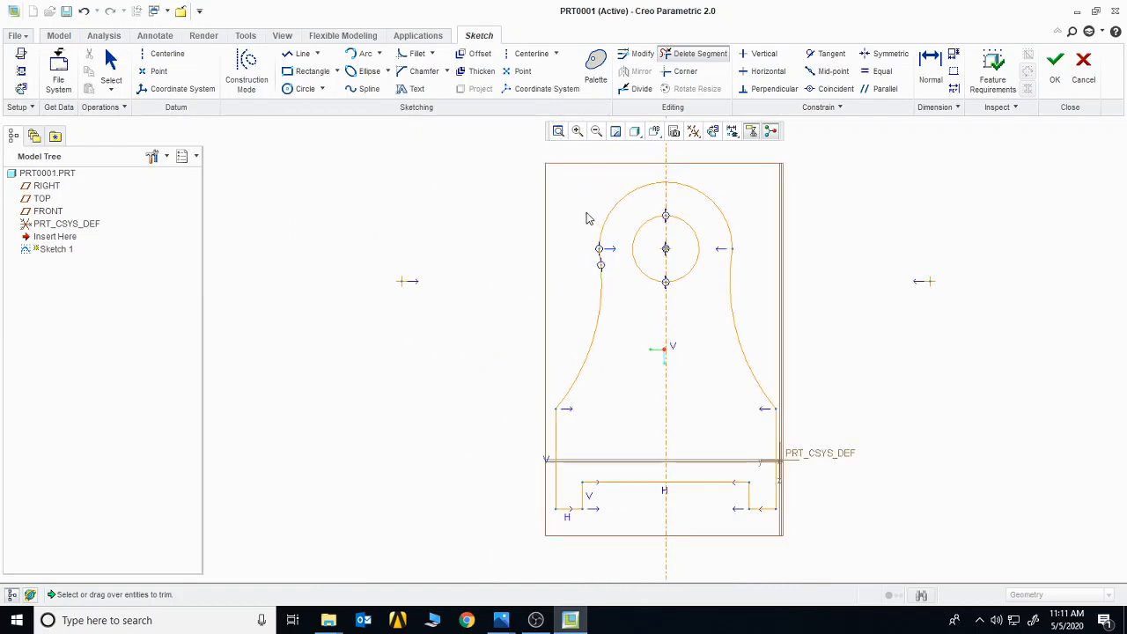
Step: Trim away the matching leftover outer-arc piece on the profile's left half with Delete Segment
{"action": "left_click", "coordinate": [577, 130]}
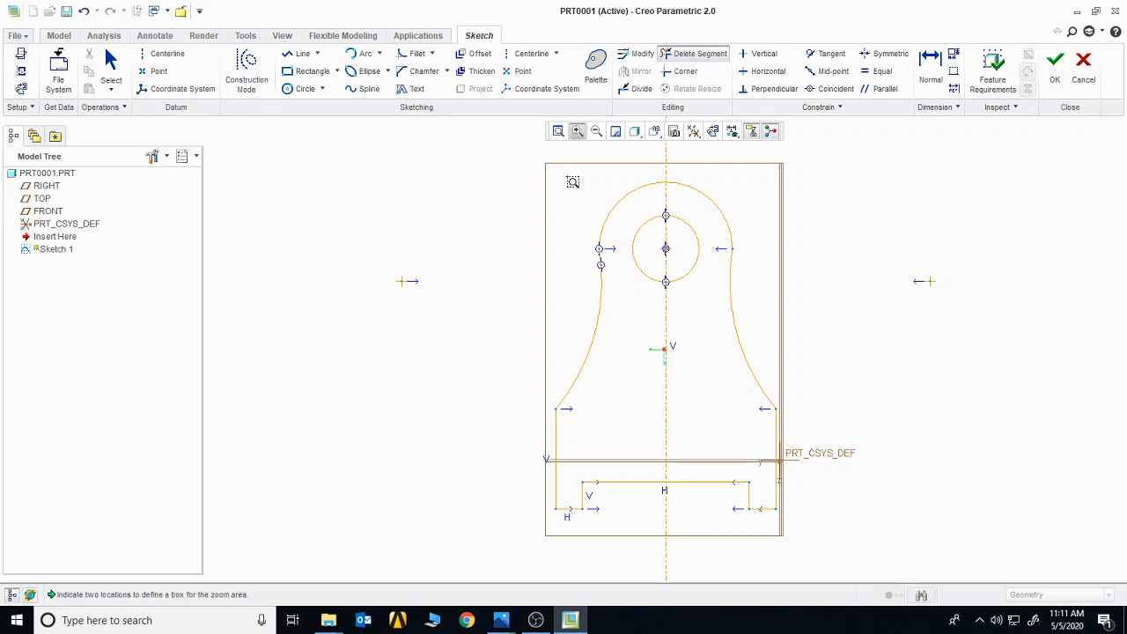
{"action": "mouse_move", "coordinate": [574, 182]}
{"action": "left_mouse_down"}
{"action": "mouse_move", "coordinate": [610, 301]}
{"action": "mouse_move", "coordinate": [636, 316]}
{"action": "mouse_move", "coordinate": [716, 458]}
{"action": "left_mouse_up"}
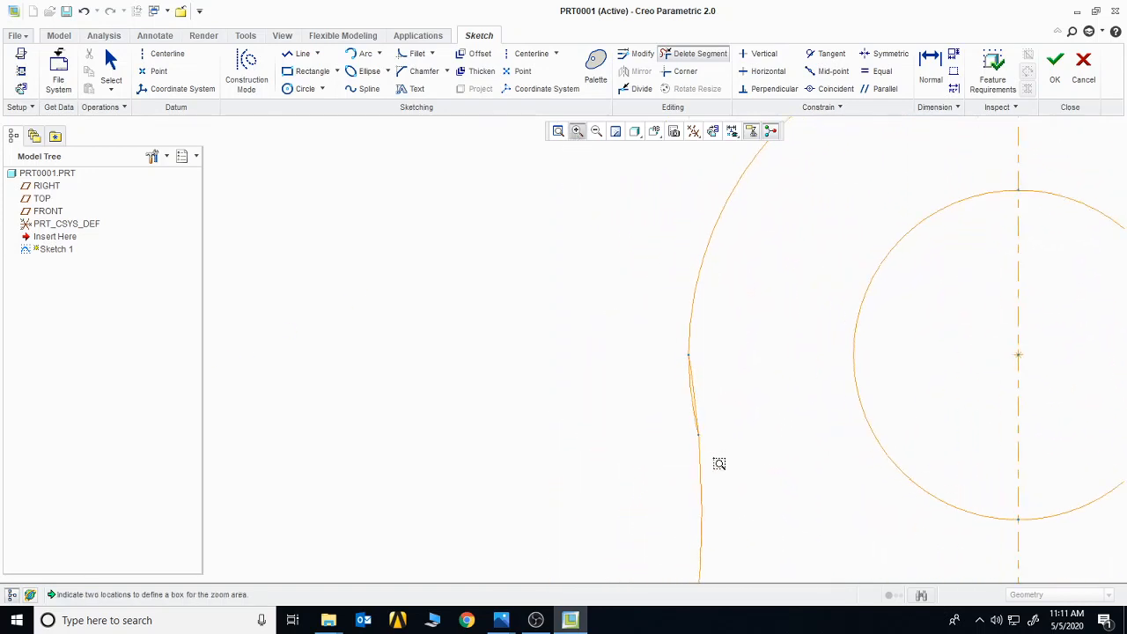
{"action": "left_click", "coordinate": [696, 55]}
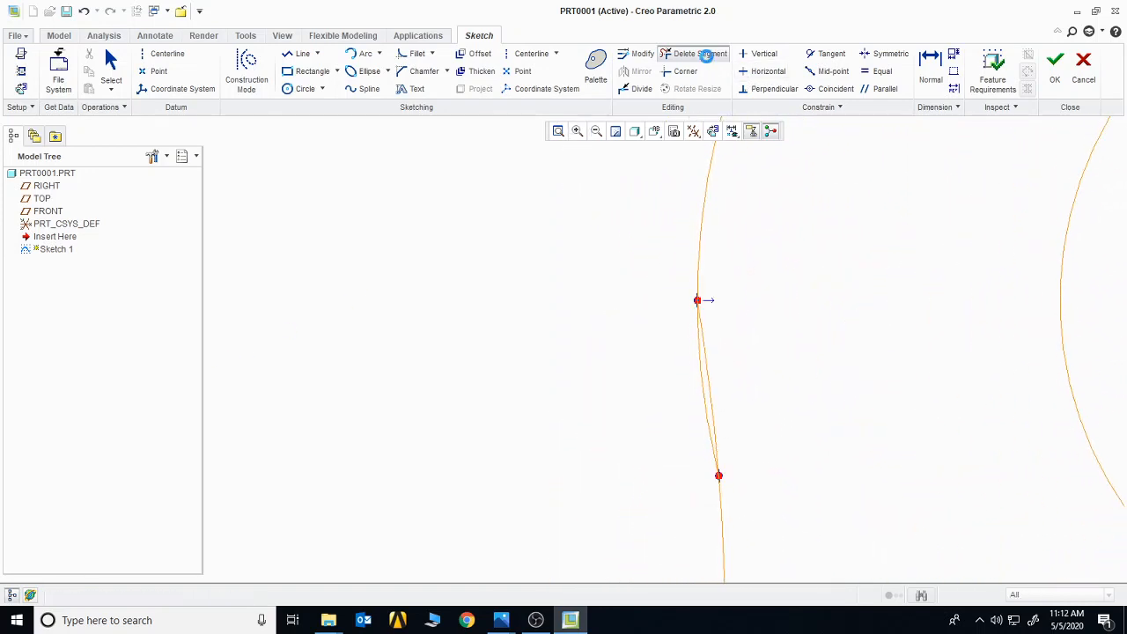
{"action": "left_click", "coordinate": [705, 377]}
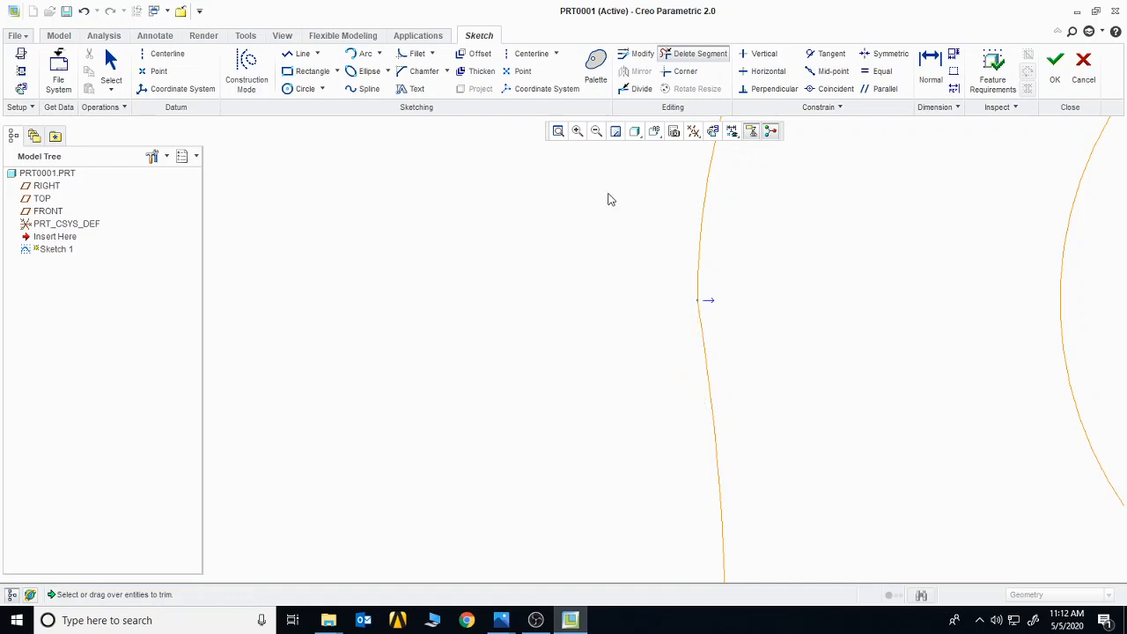
{"action": "middle_click", "coordinate": [553, 191]}
{"action": "left_click", "coordinate": [559, 131]}
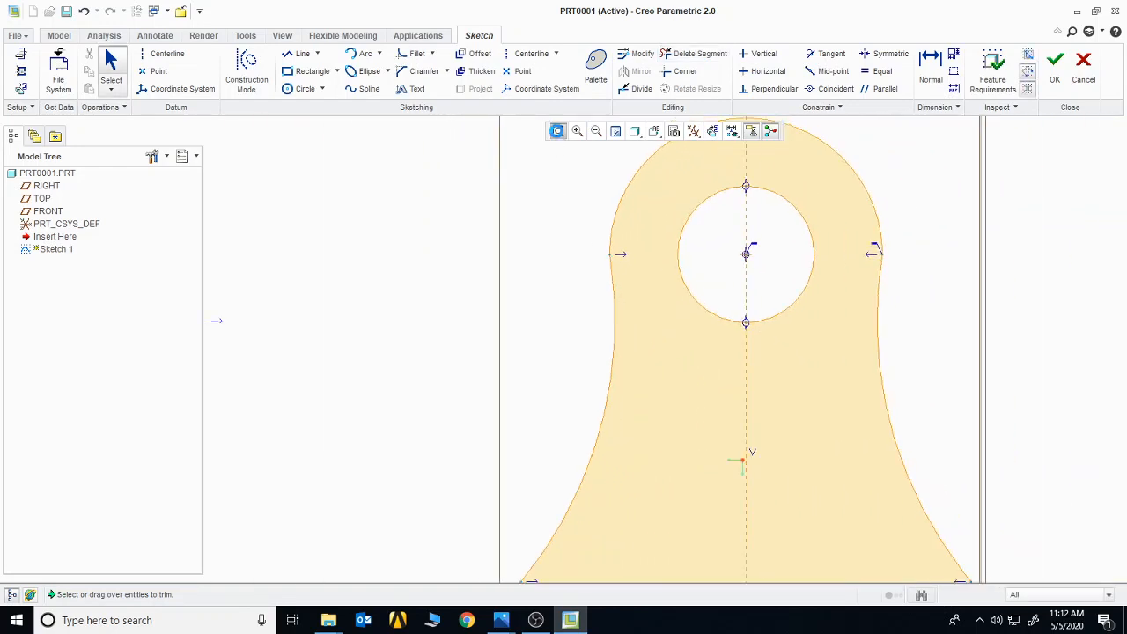
Step: Try to accept the sketch, closing the References dialog without picking any references and choosing to sketch anyway
{"action": "left_click", "coordinate": [1056, 66]}
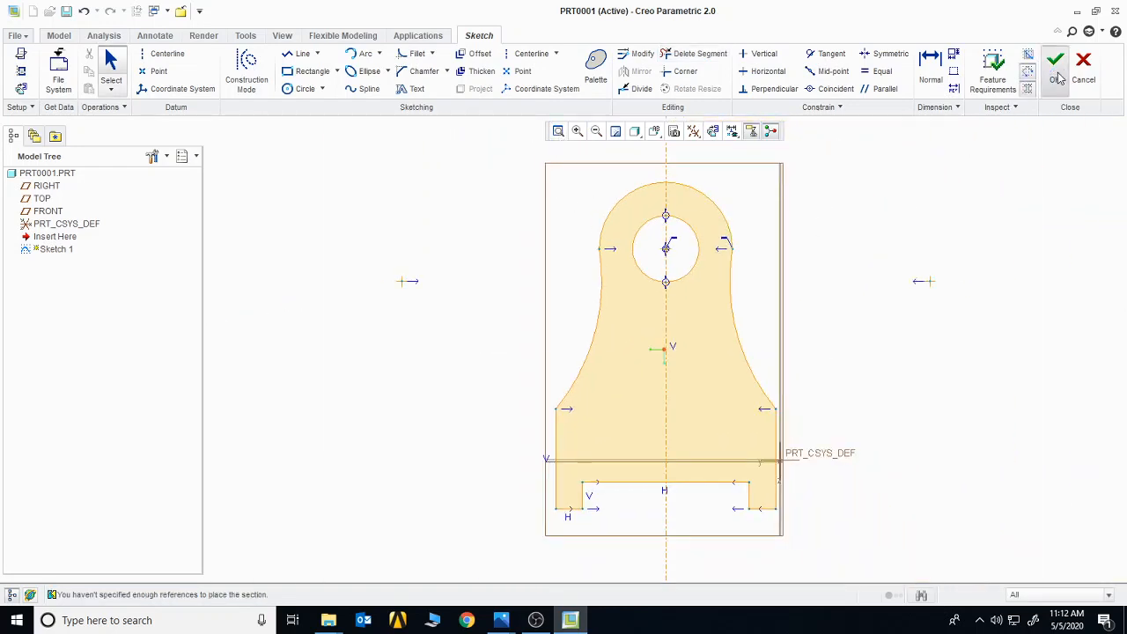
{"action": "left_click", "coordinate": [604, 329]}
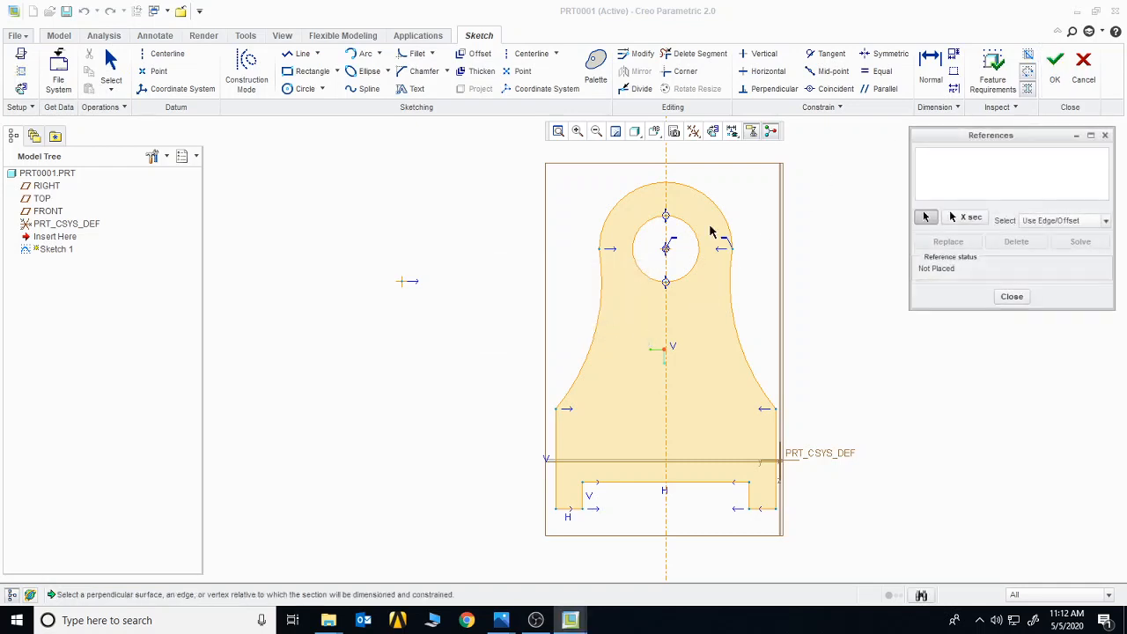
{"action": "left_click", "coordinate": [1007, 301]}
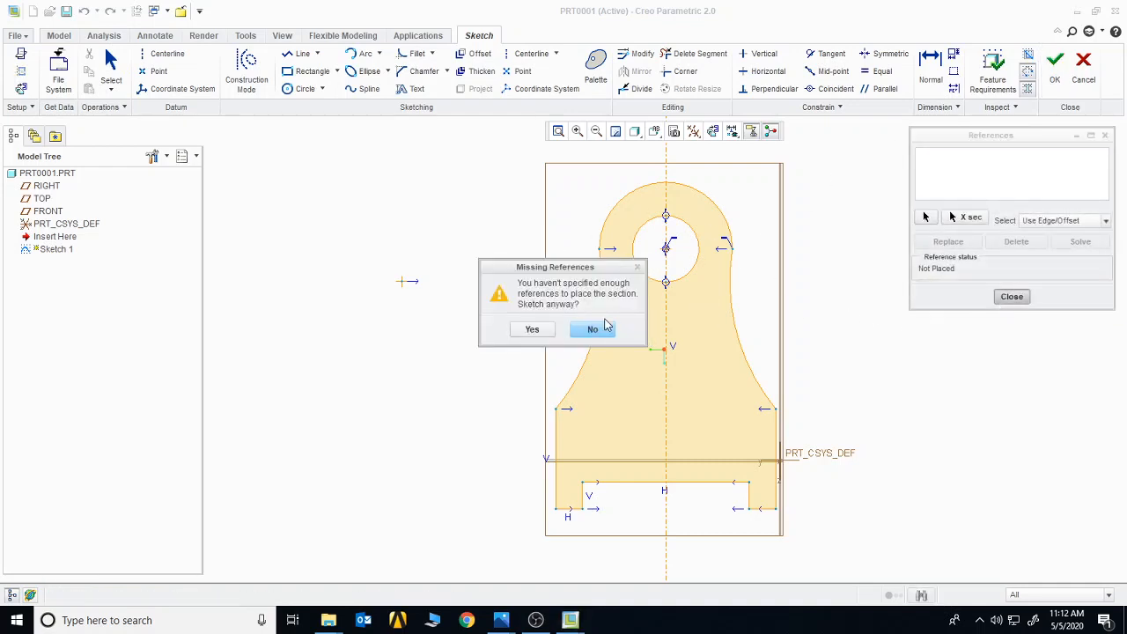
{"action": "left_click", "coordinate": [533, 331]}
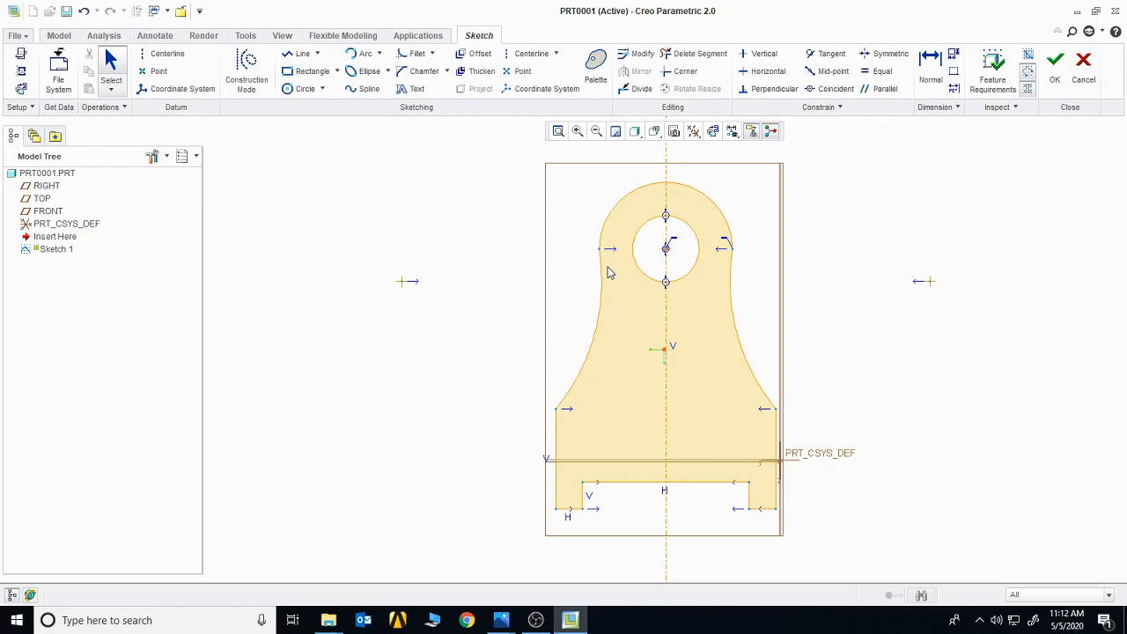
Step: Show the sketch dimensions, constraints and vertices while keeping the grid hidden
{"action": "left_click", "coordinate": [715, 132]}
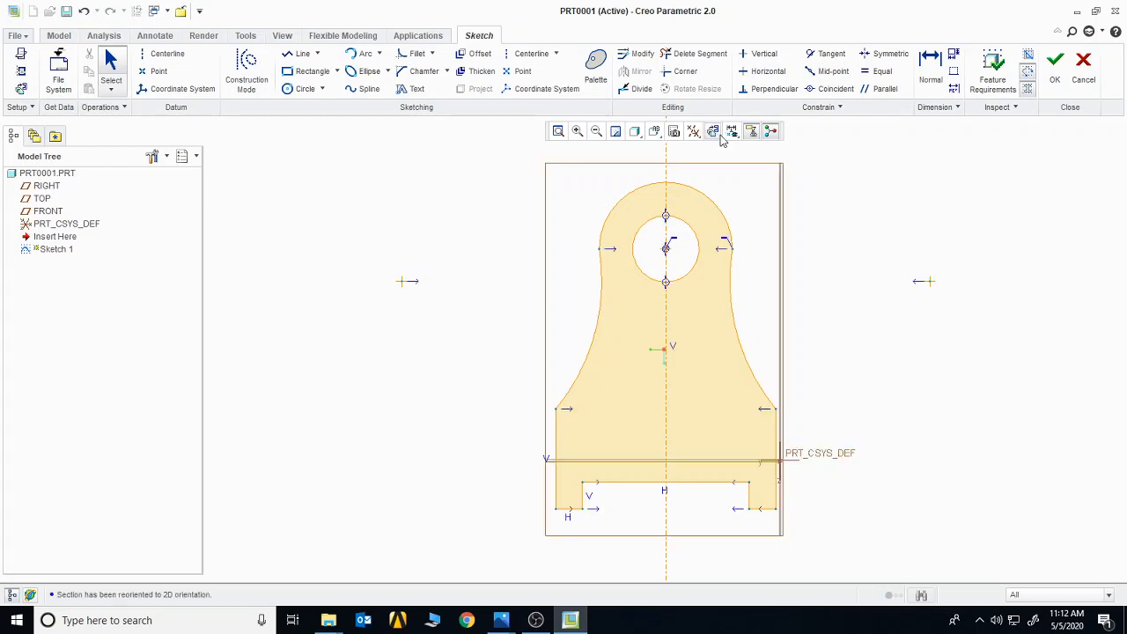
{"action": "left_click", "coordinate": [732, 131]}
{"action": "left_click", "coordinate": [755, 175]}
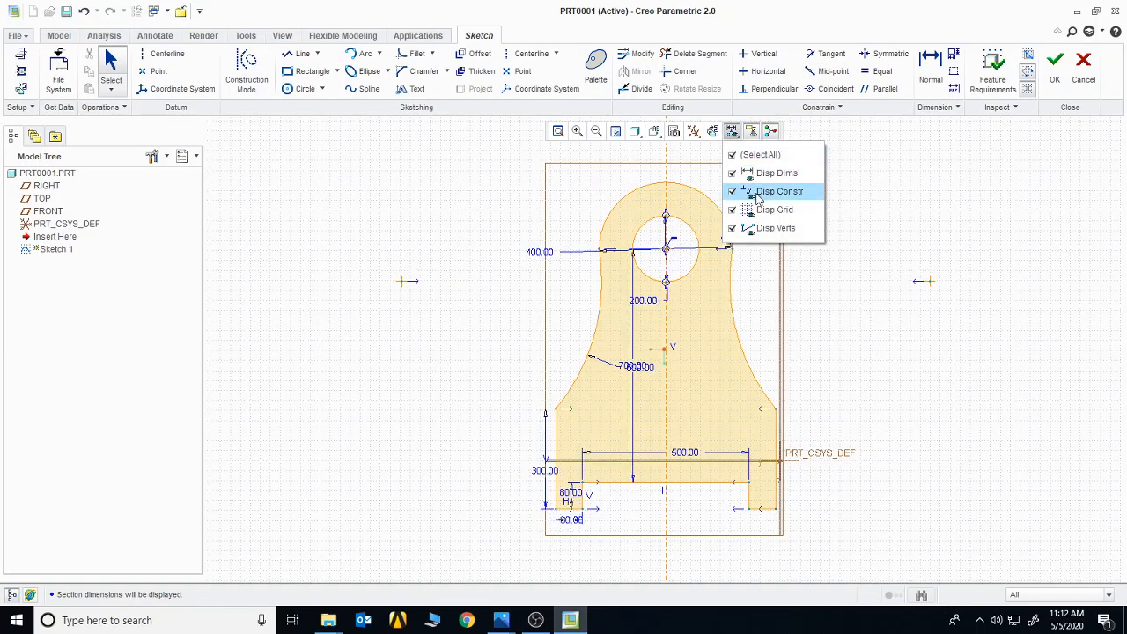
{"action": "left_click", "coordinate": [753, 161]}
{"action": "left_click", "coordinate": [753, 173]}
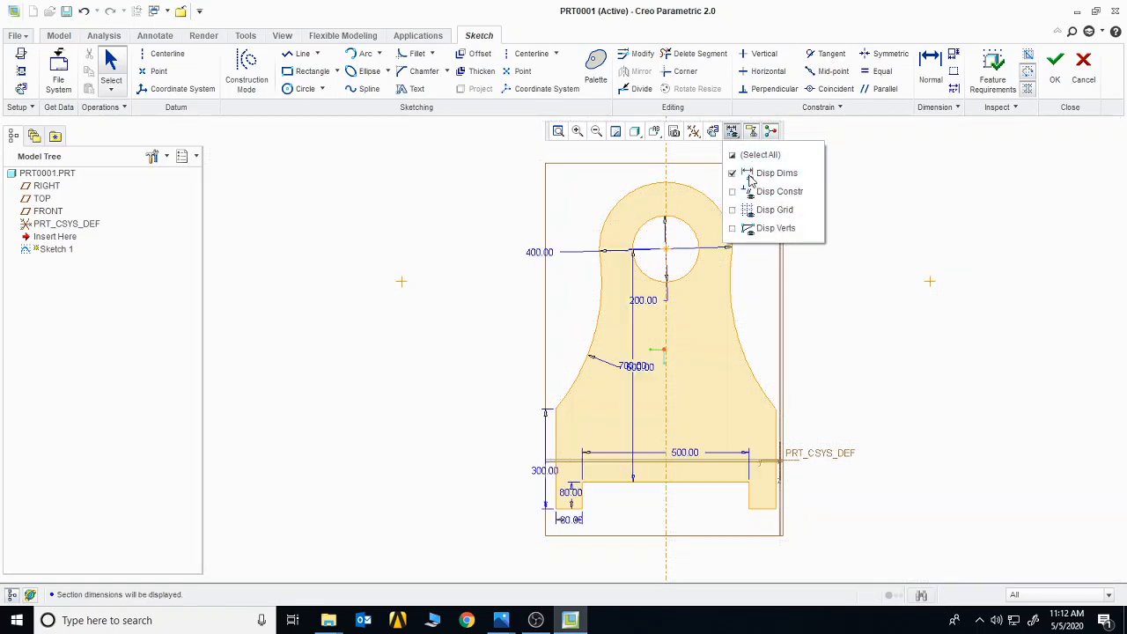
{"action": "left_click", "coordinate": [754, 191]}
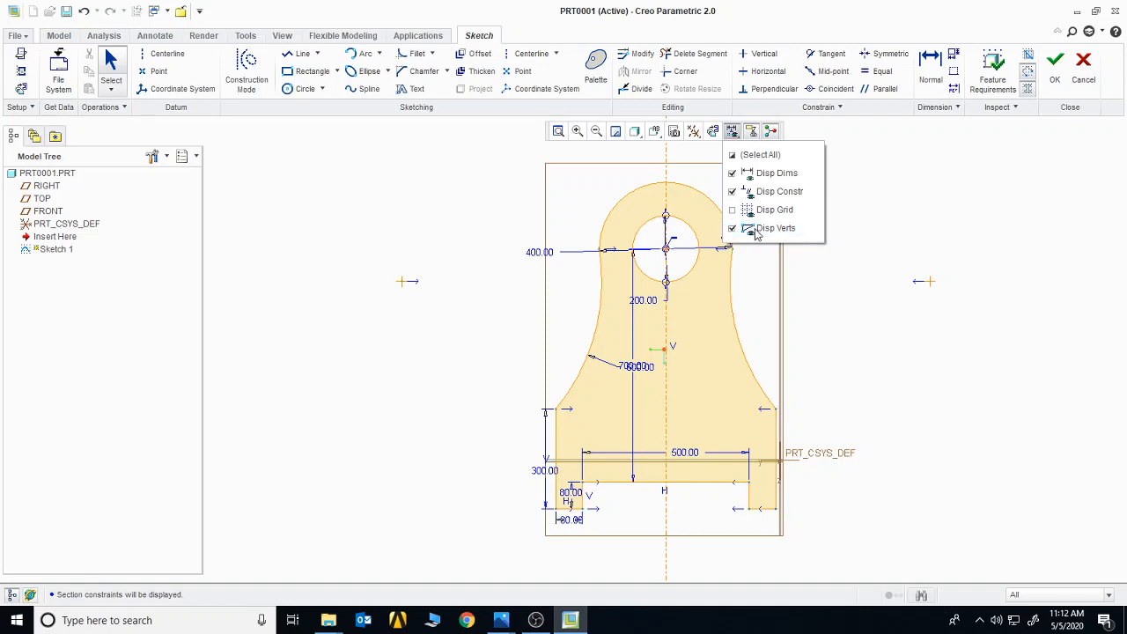
{"action": "left_click", "coordinate": [755, 230]}
{"action": "left_click", "coordinate": [935, 346]}
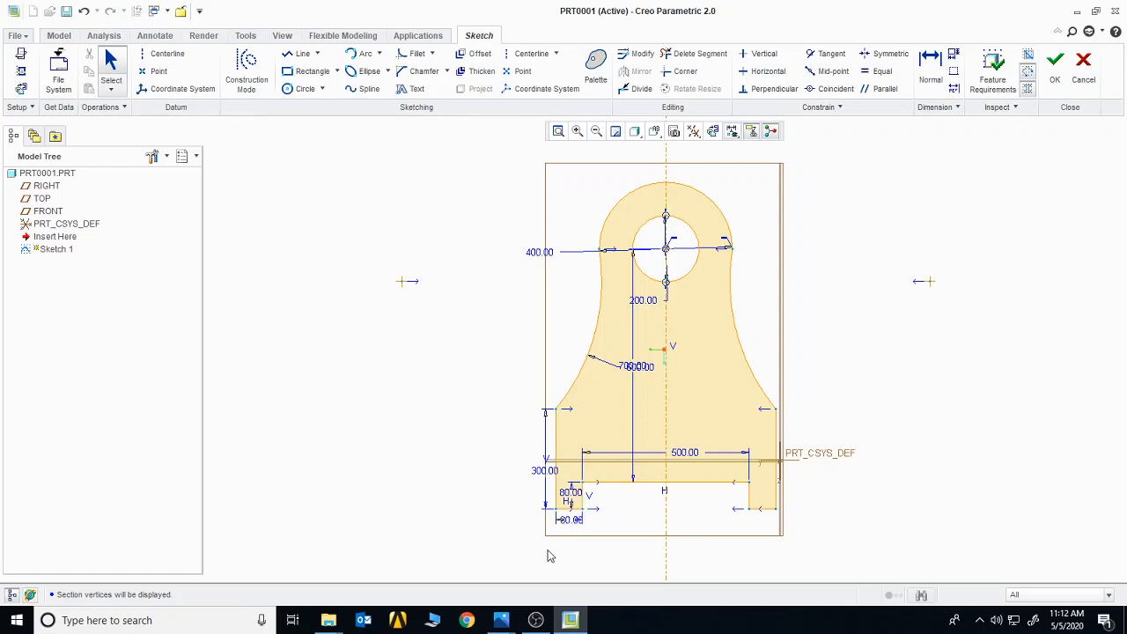
Step: Switch to Photos and view drawing 2.3.PNG
{"action": "mouse_move", "coordinate": [506, 619]}
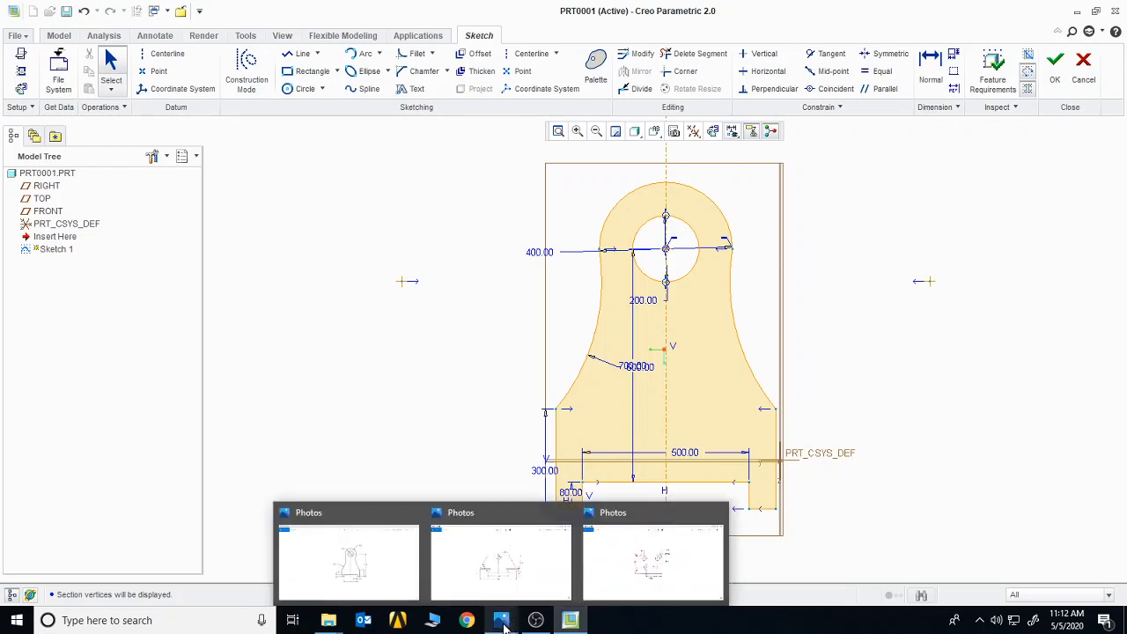
{"action": "left_click", "coordinate": [628, 577]}
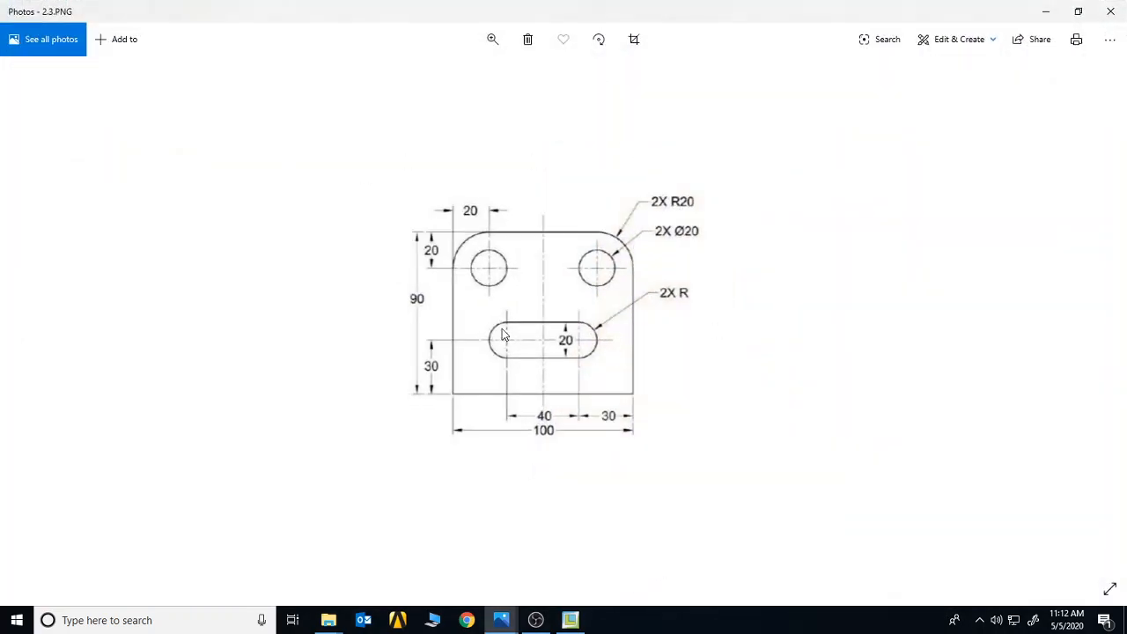